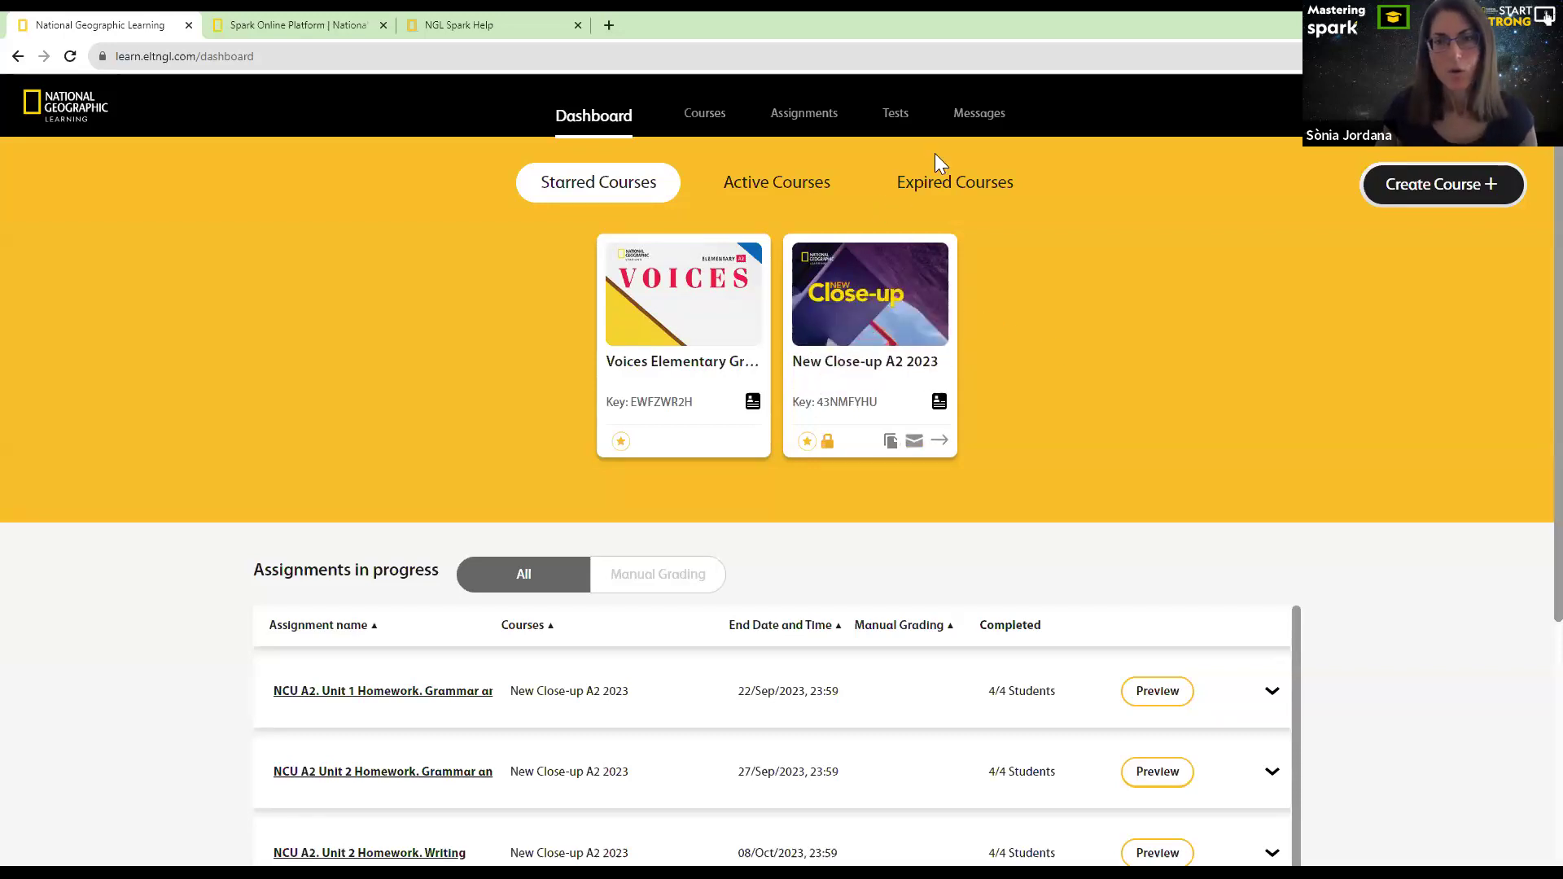
Open the Tests page and look over the unit assessments listed for the Voices Elementary program
{"action": "left_click", "coordinate": [899, 122]}
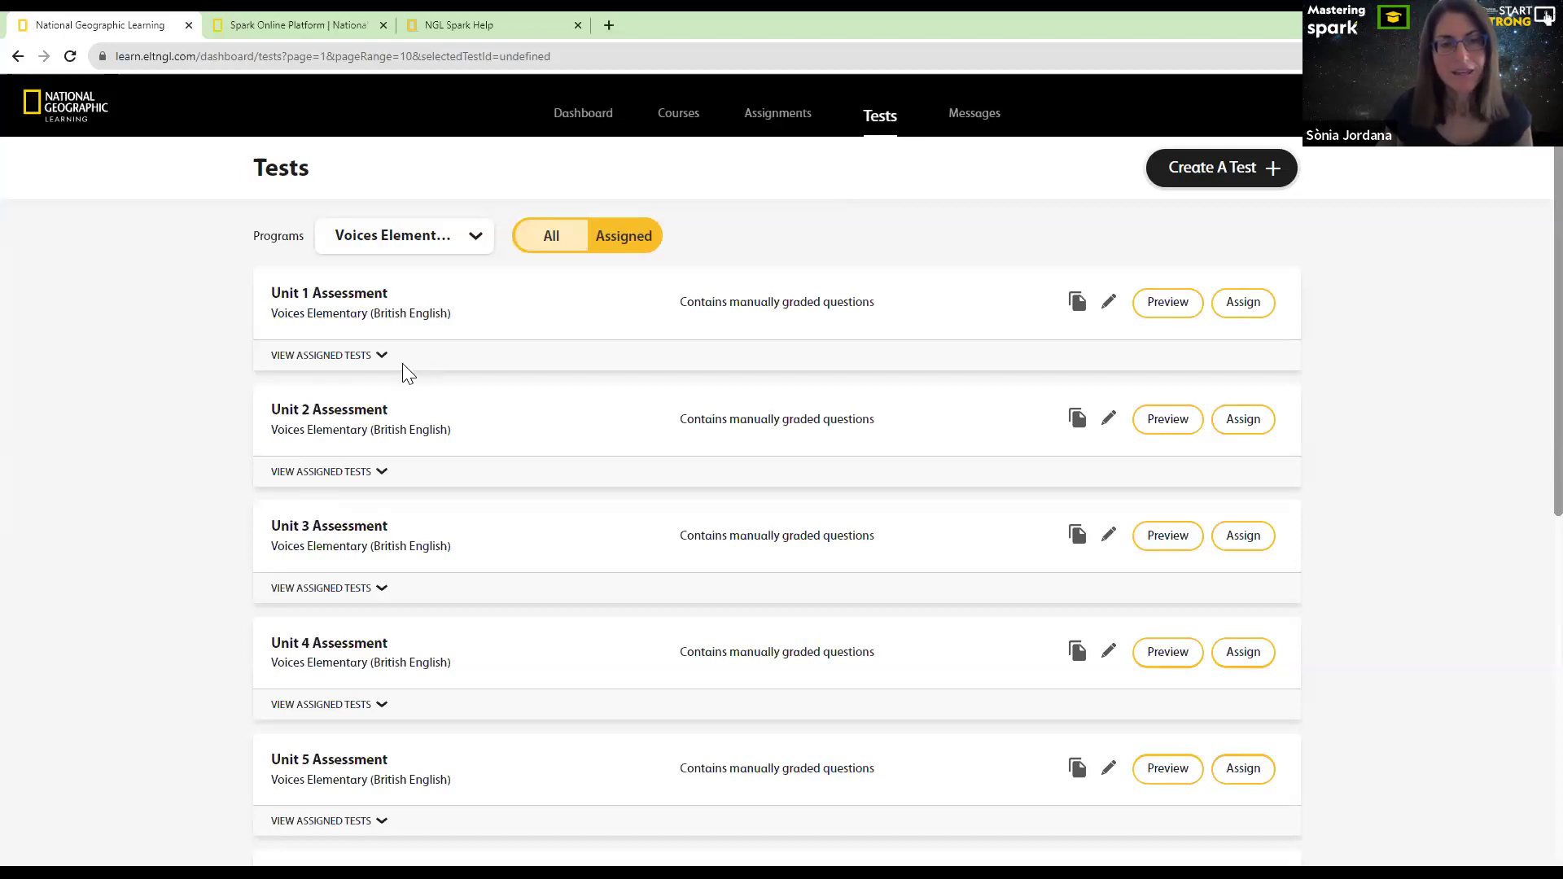
{"action": "scroll", "coordinate": [406, 383], "scroll_direction": "down", "scroll_amount": 5}
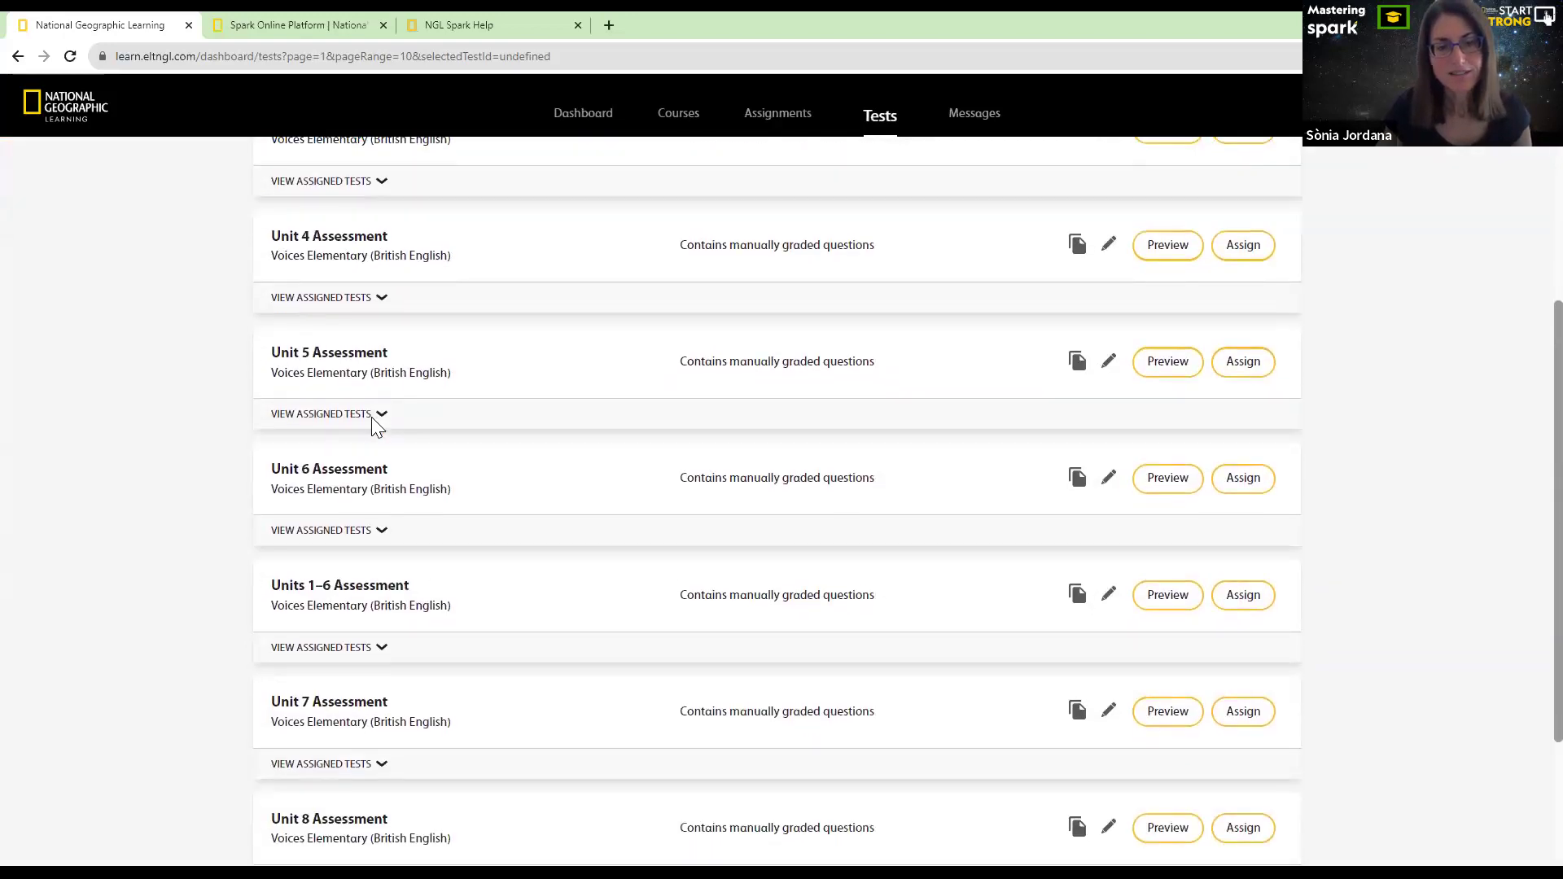
{"action": "scroll", "coordinate": [375, 423], "scroll_direction": "up", "scroll_amount": 5}
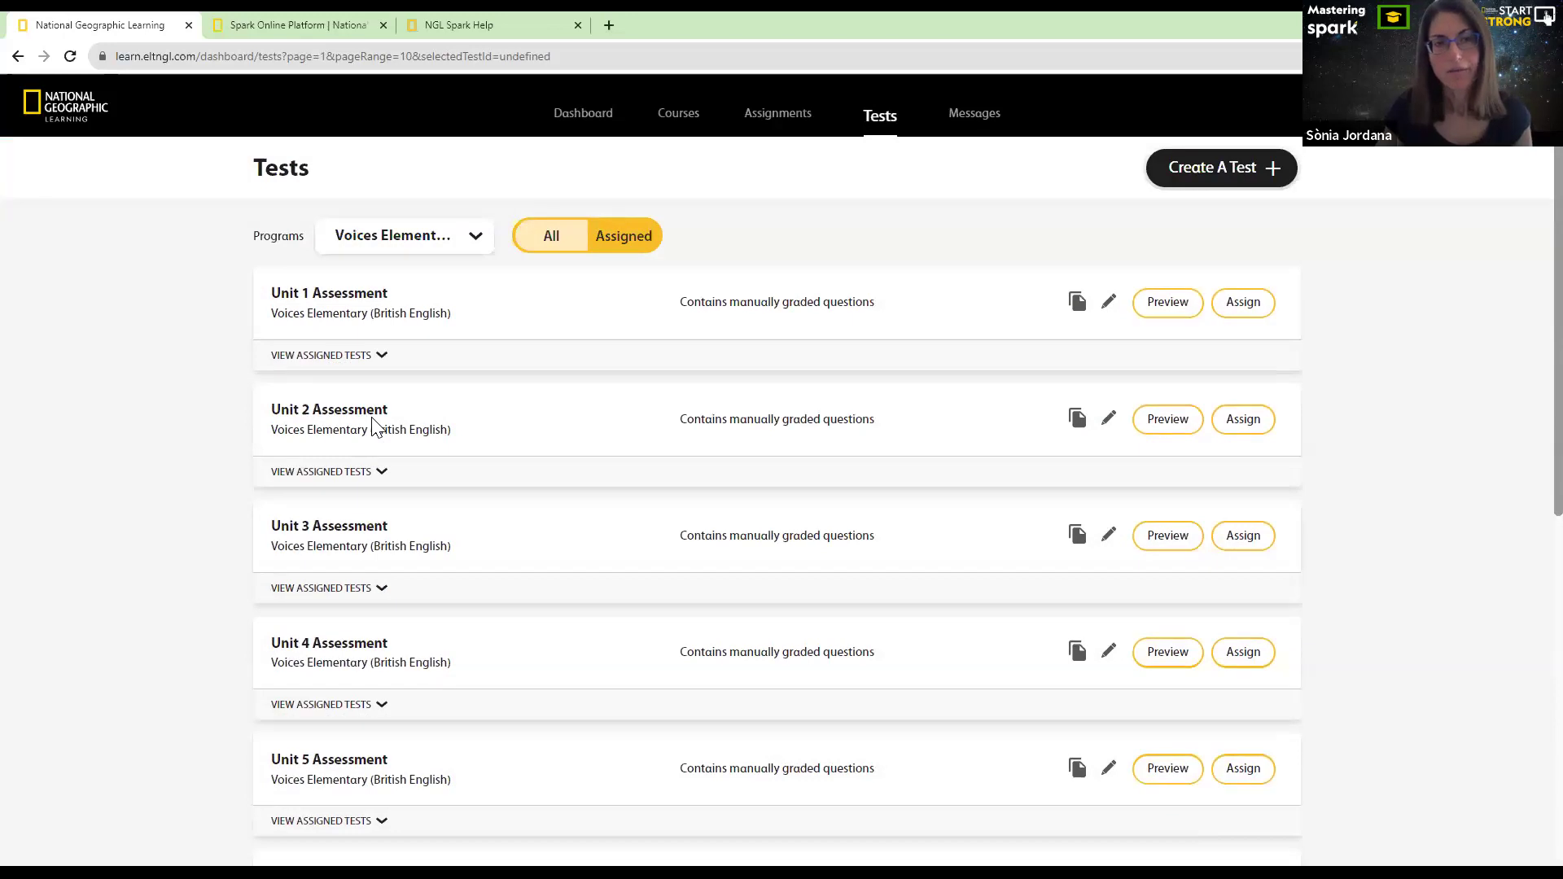
Browse the programs available for filtering the tests, from Close-up A1+ through the Outcomes titles
{"action": "left_click", "coordinate": [361, 245]}
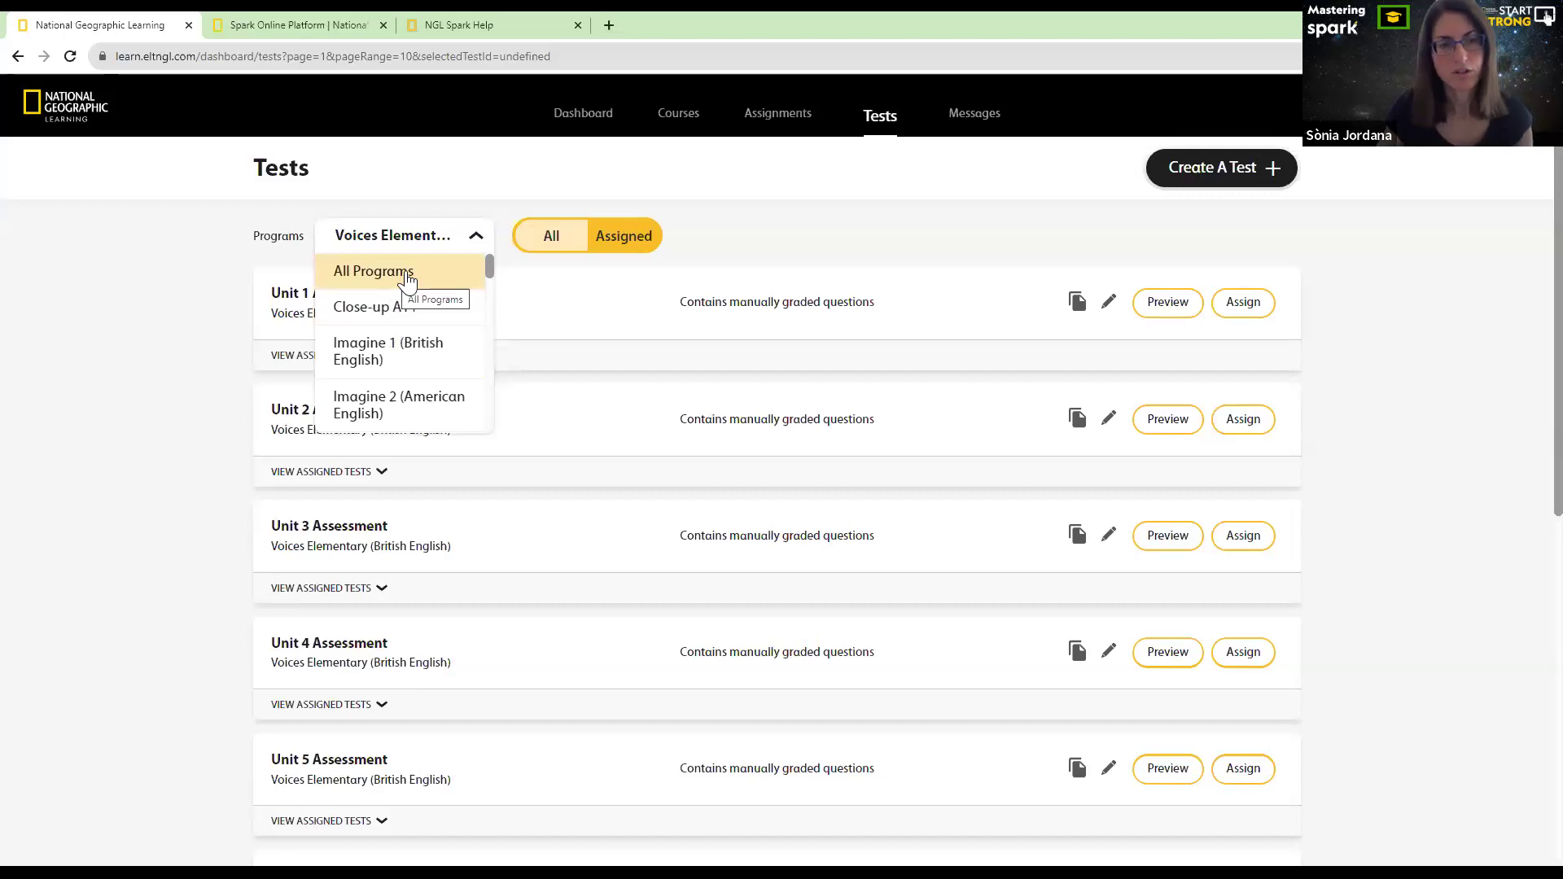
{"action": "scroll", "coordinate": [399, 342], "scroll_direction": "down", "scroll_amount": 1}
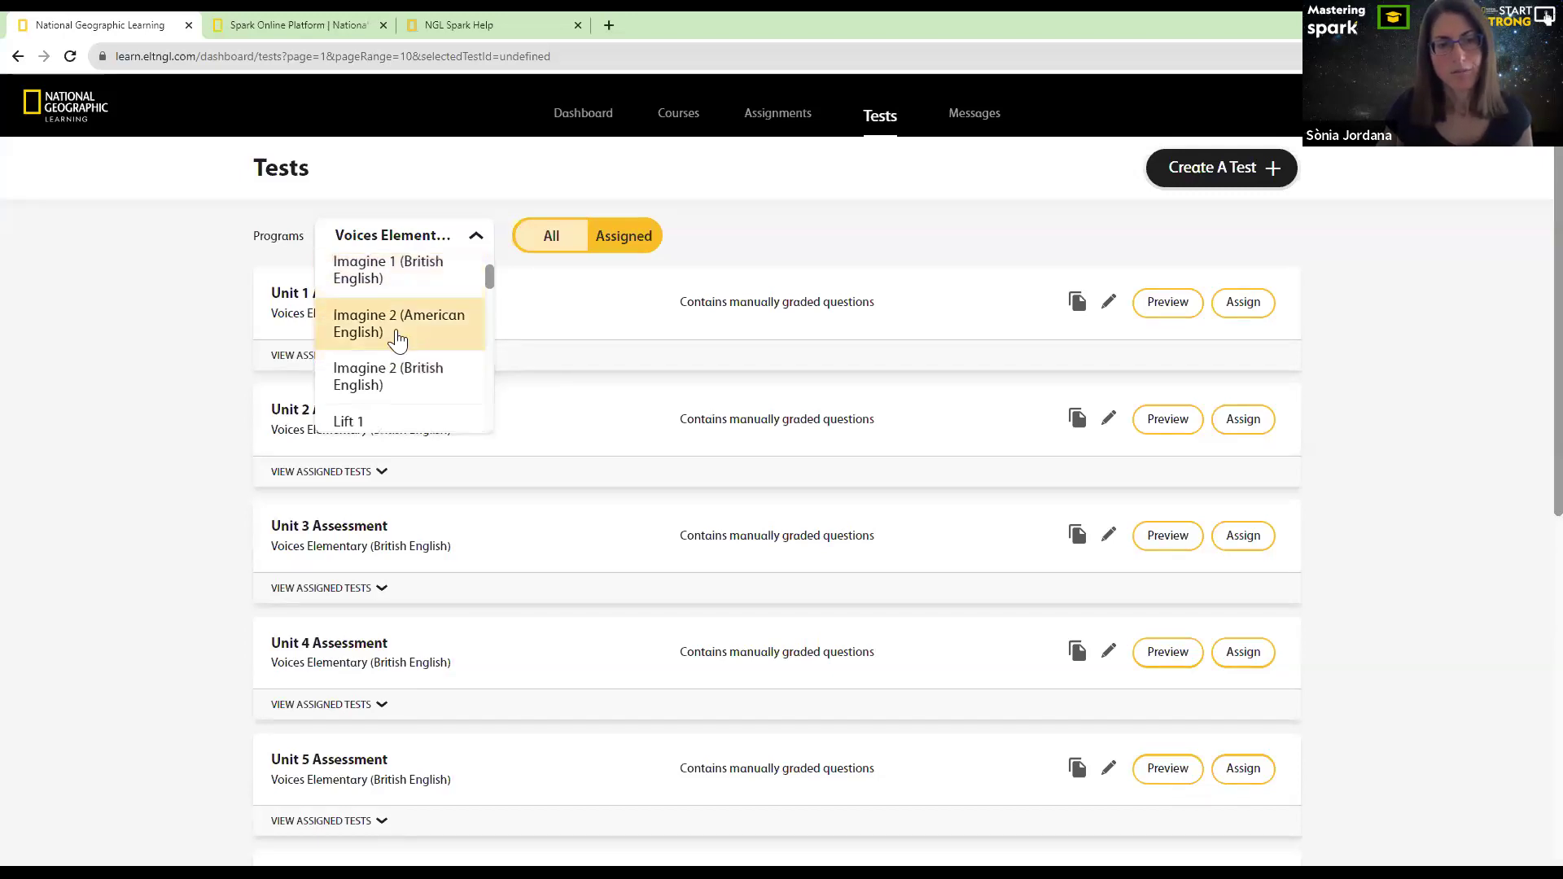
{"action": "scroll", "coordinate": [399, 340], "scroll_direction": "up", "scroll_amount": 1}
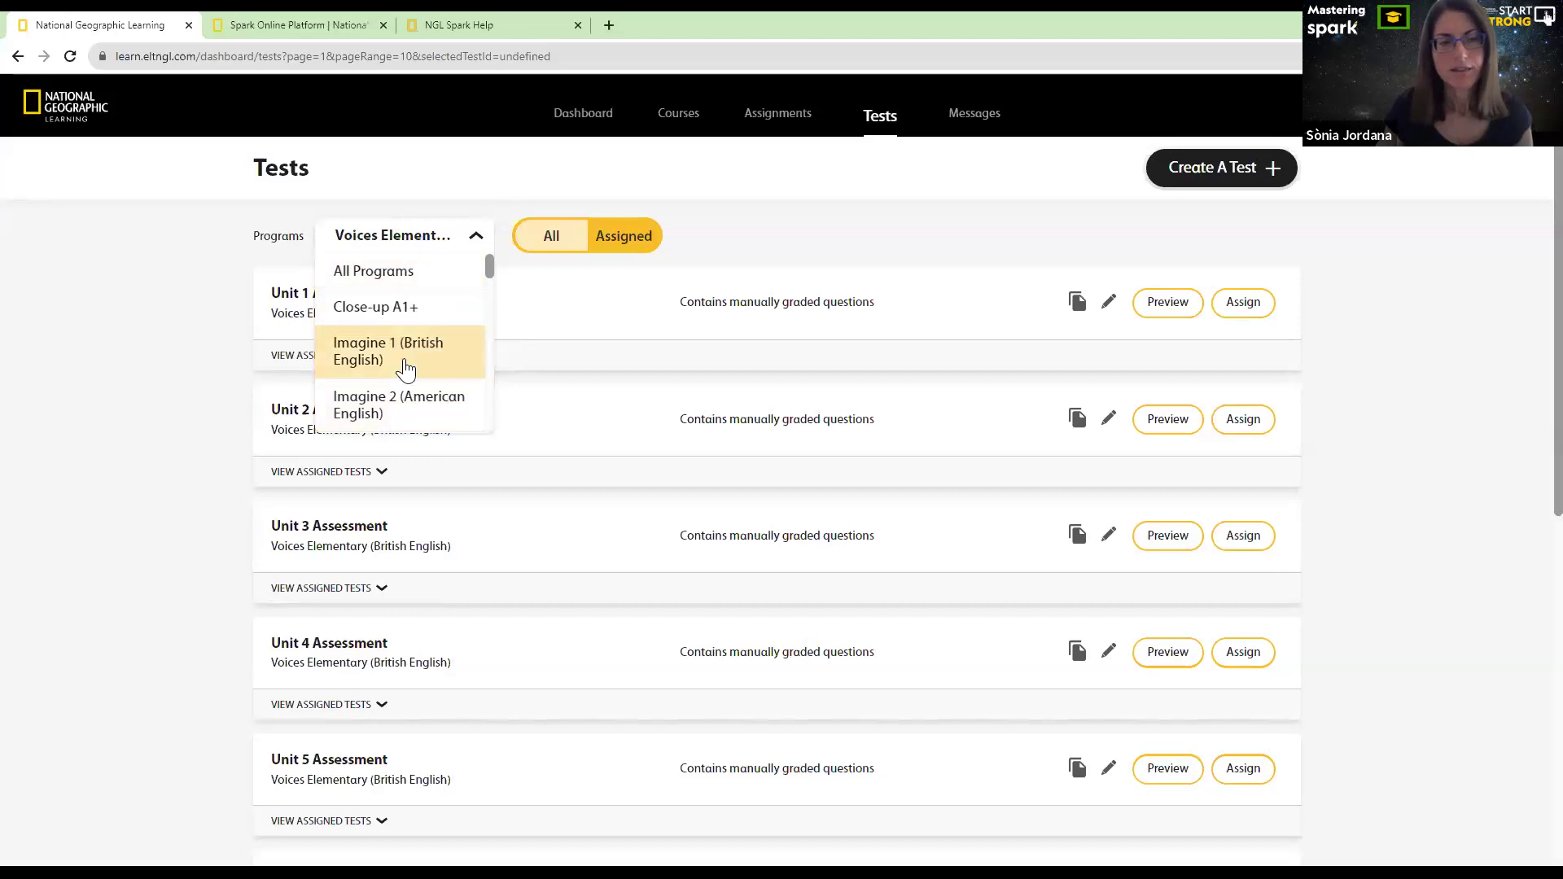
{"action": "scroll", "coordinate": [422, 342], "scroll_direction": "down", "scroll_amount": 3}
{"action": "scroll", "coordinate": [423, 342], "scroll_direction": "down", "scroll_amount": 3}
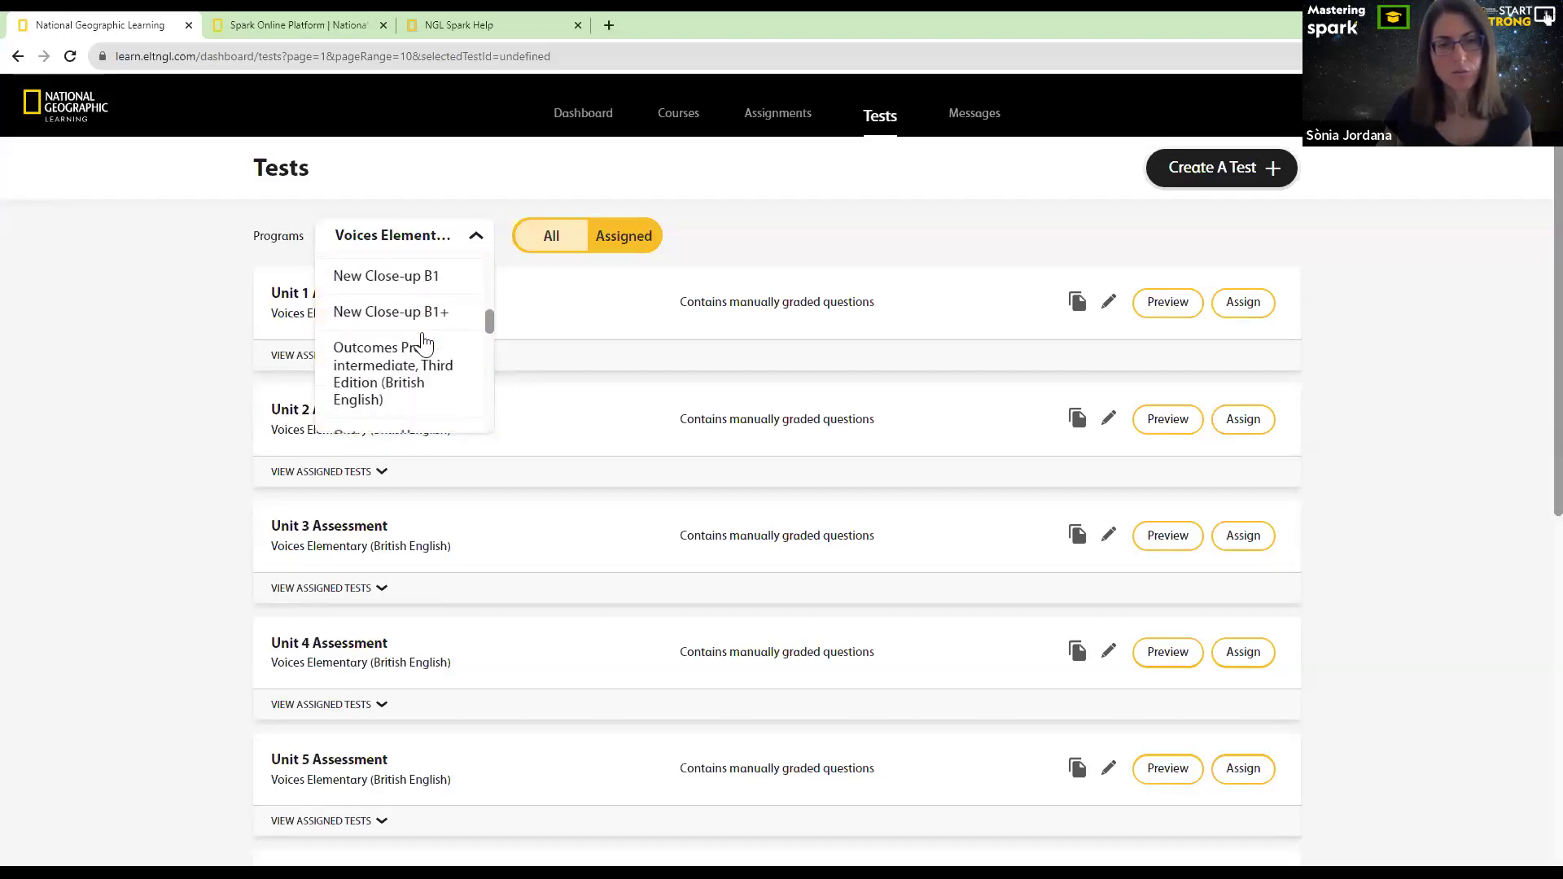
{"action": "scroll", "coordinate": [424, 341], "scroll_direction": "up", "scroll_amount": 5}
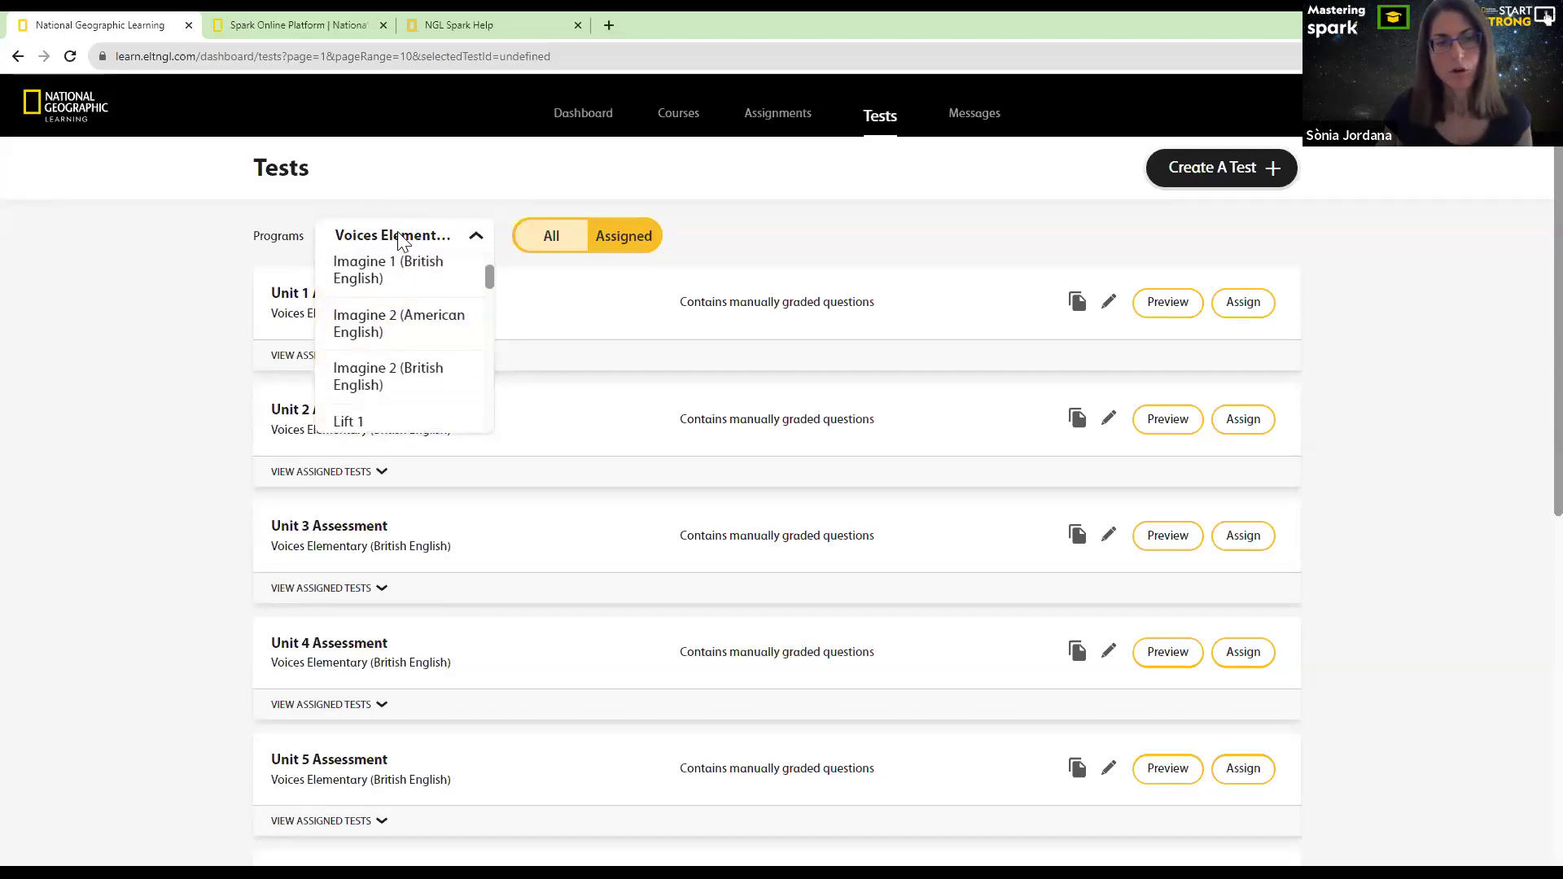
{"action": "left_click", "coordinate": [389, 236]}
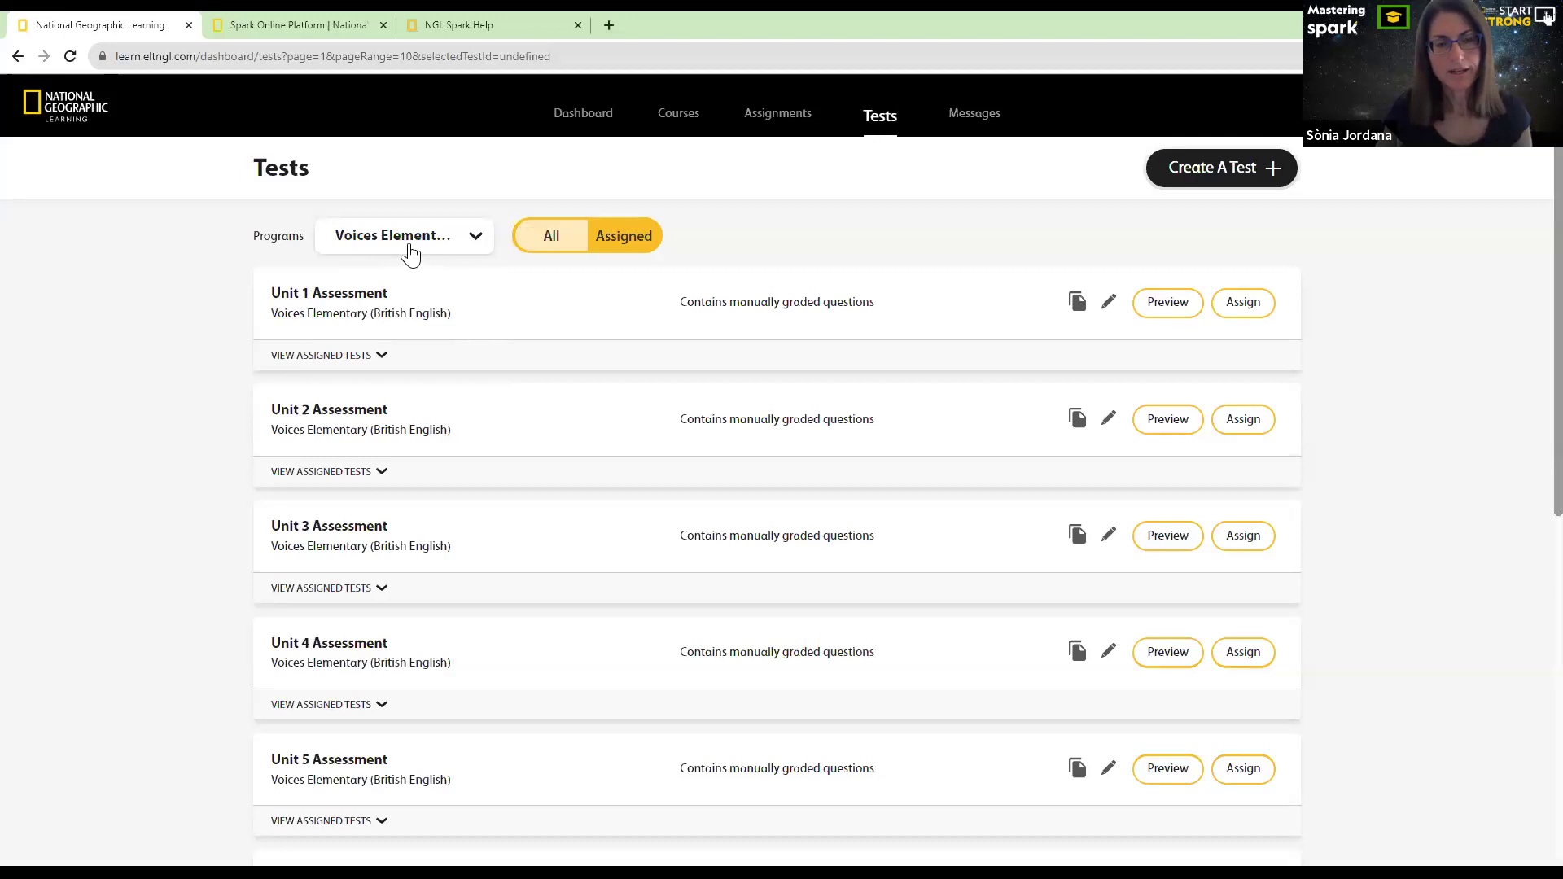
Look through the Voices Elementary tests from Unit 1 to Unit 9, including the Units 1–6 Assessment
{"action": "scroll", "coordinate": [402, 402], "scroll_direction": "down", "scroll_amount": 7}
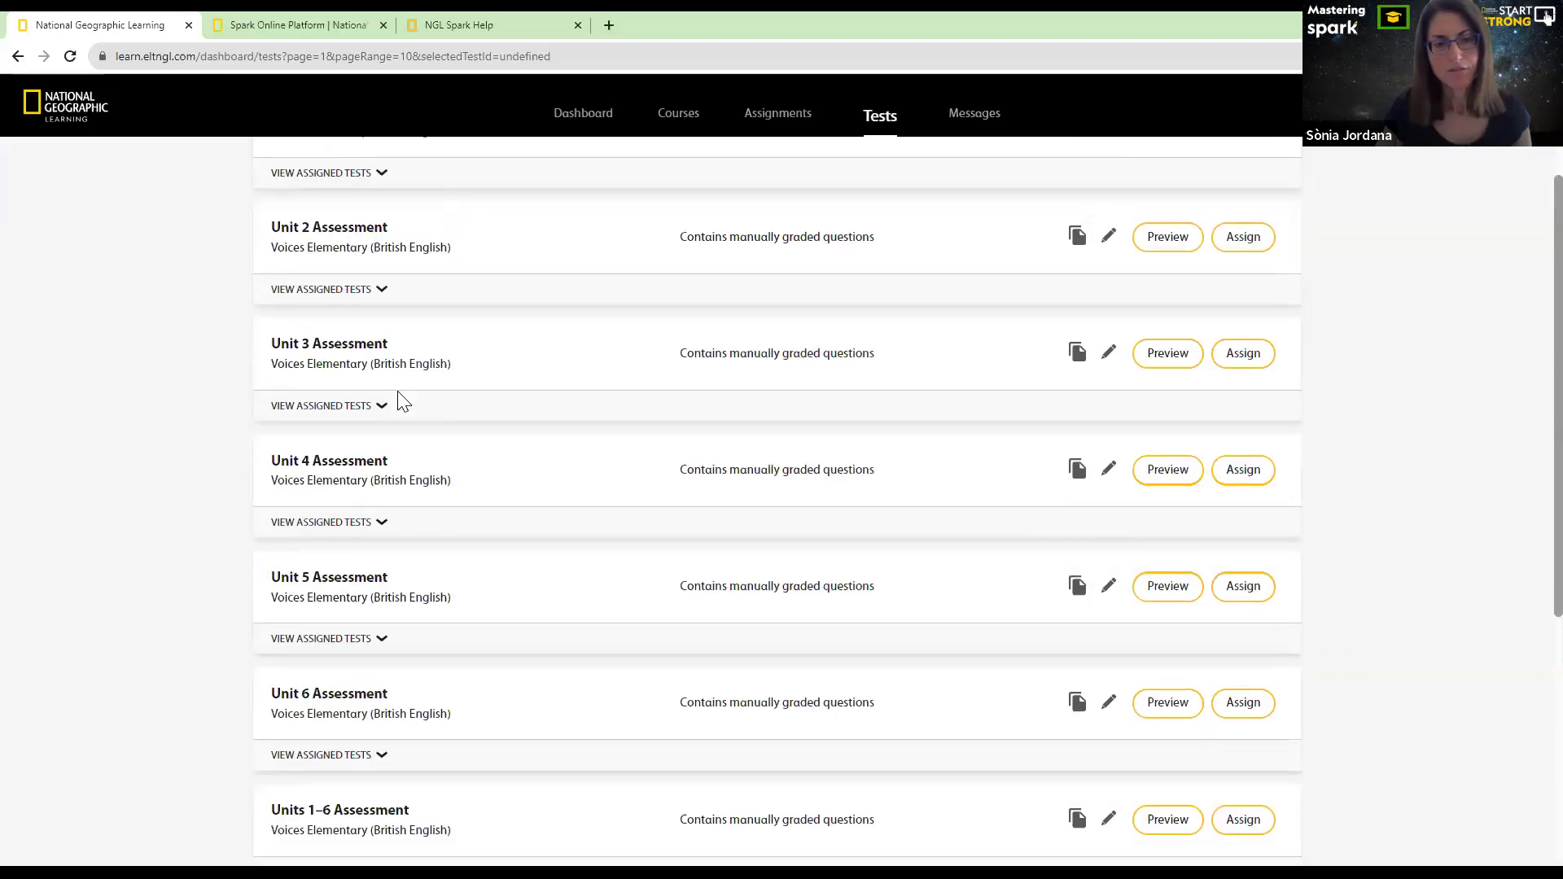
{"action": "scroll", "coordinate": [401, 401], "scroll_direction": "down", "scroll_amount": 1}
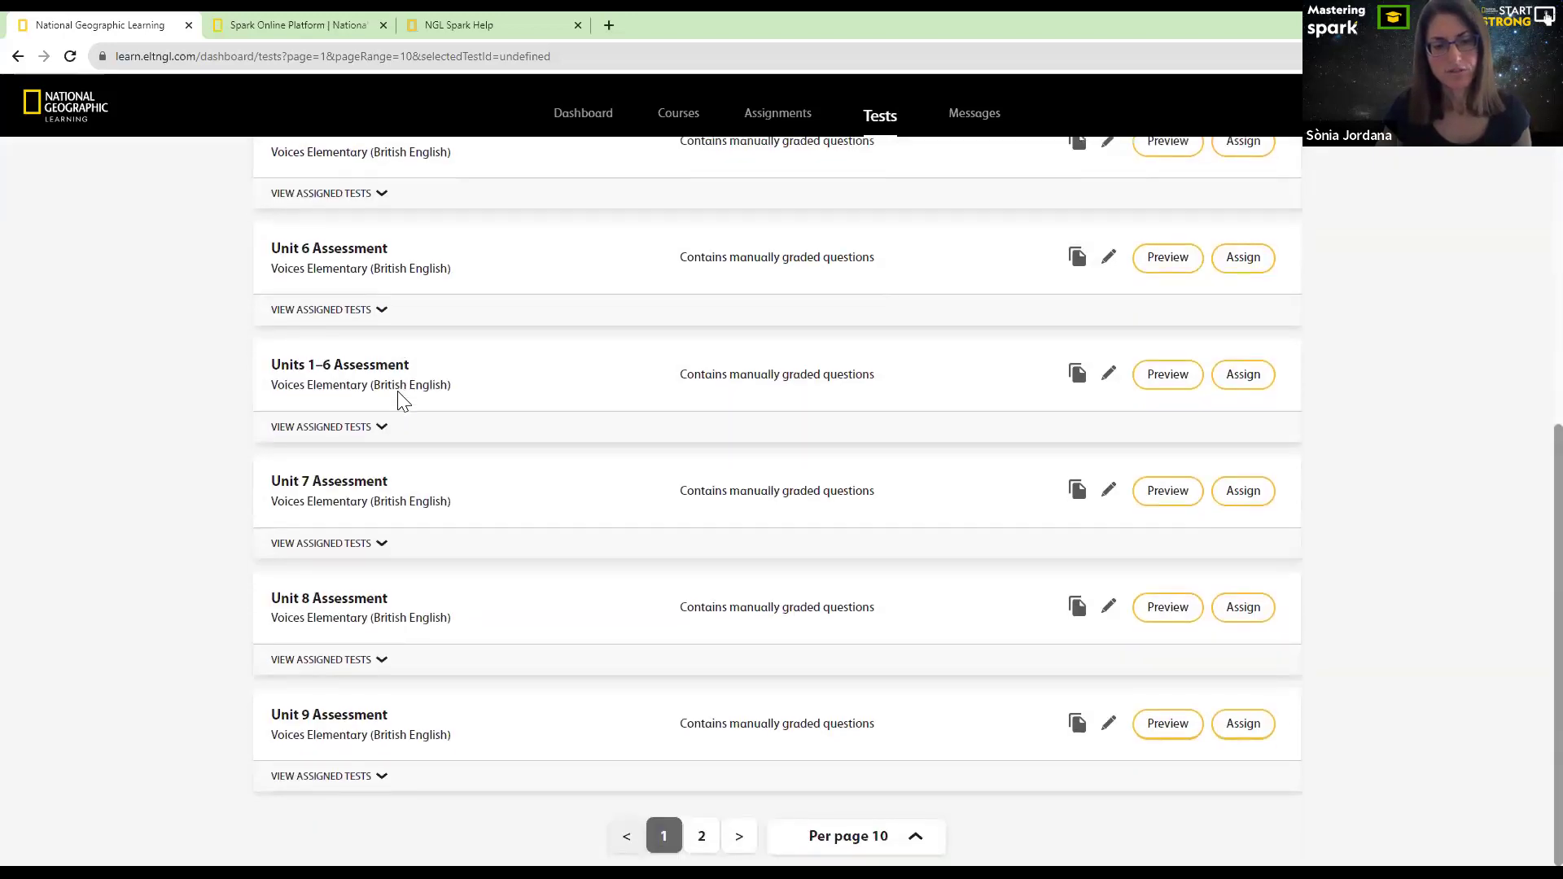
{"action": "scroll", "coordinate": [402, 401], "scroll_direction": "up", "scroll_amount": 5}
{"action": "scroll", "coordinate": [399, 392], "scroll_direction": "up", "scroll_amount": 2}
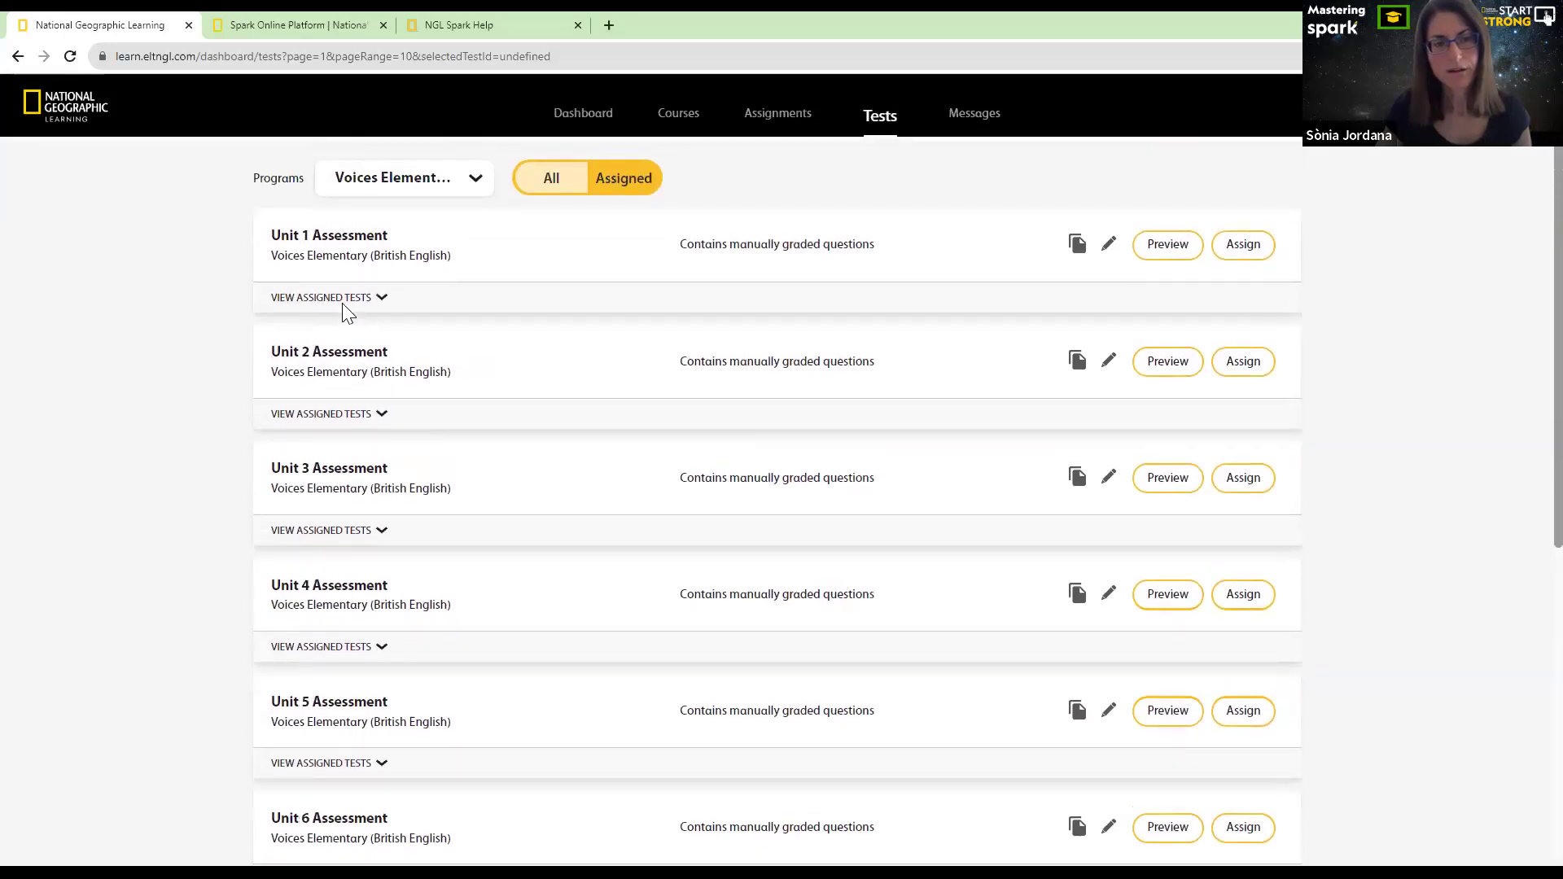
{"action": "scroll", "coordinate": [387, 443], "scroll_direction": "down", "scroll_amount": 7}
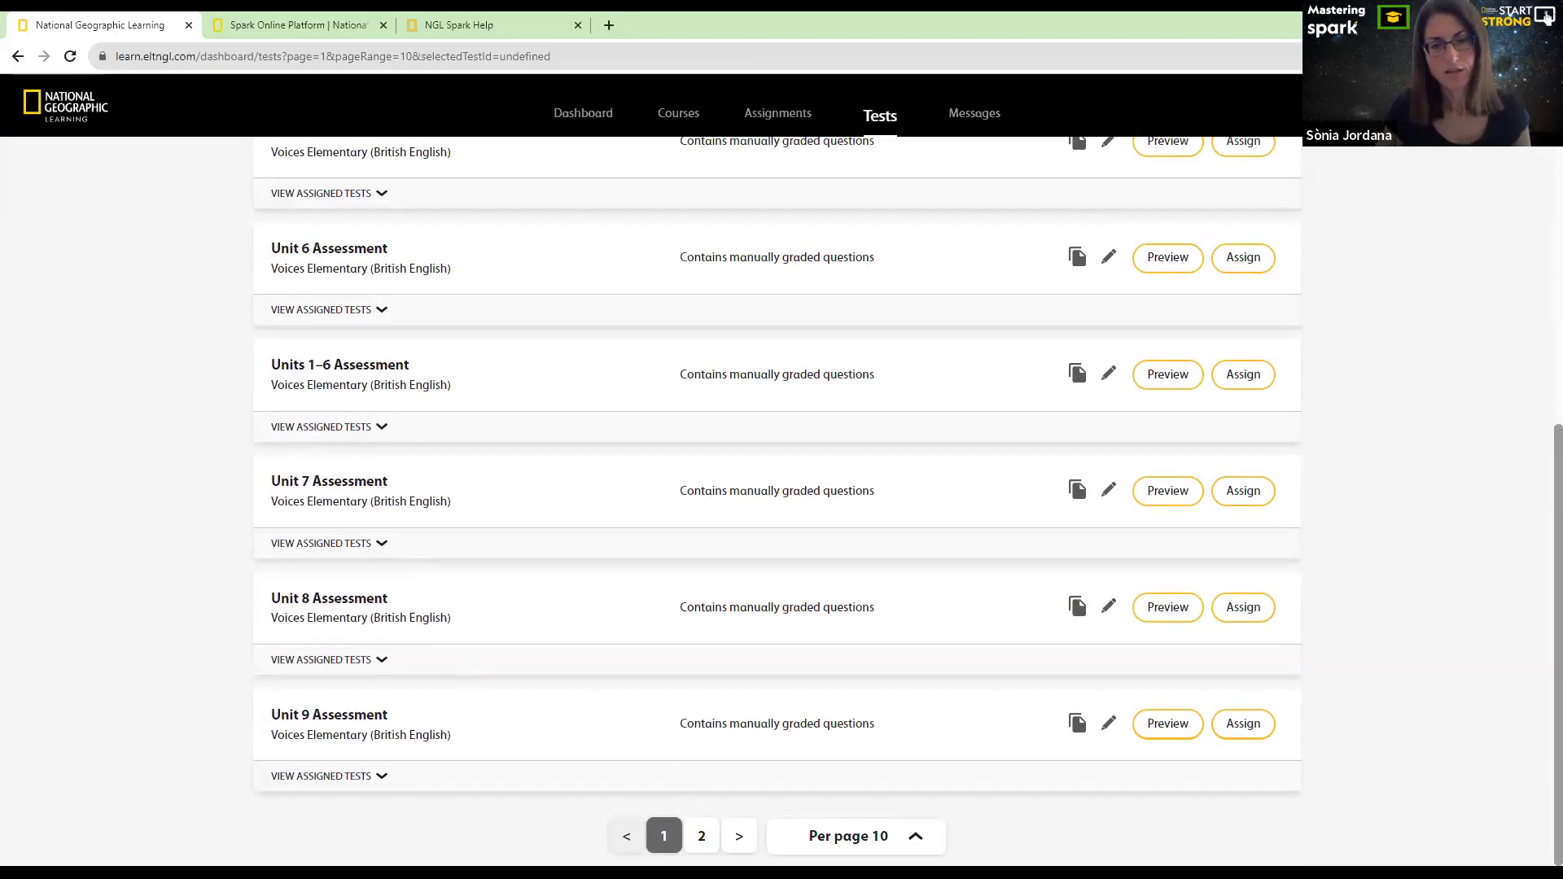
{"action": "scroll", "coordinate": [624, 582], "scroll_direction": "up", "scroll_amount": 6}
{"action": "scroll", "coordinate": [502, 481], "scroll_direction": "up", "scroll_amount": 2}
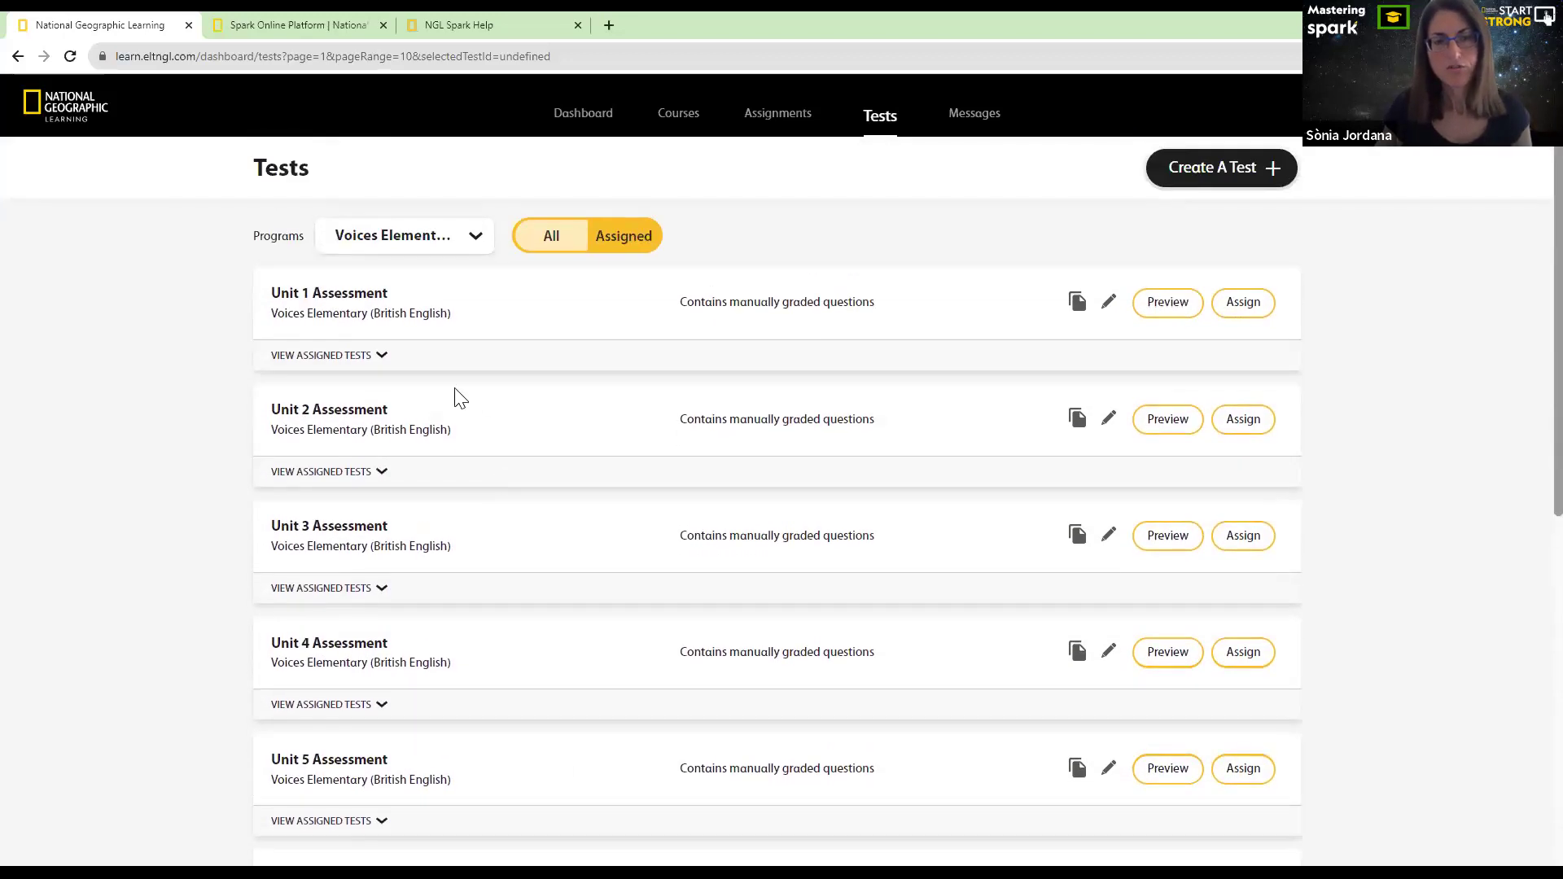
Preview the Voices Elementary Unit 1 Assessment and go through its questions one by one, including the article-based reading tasks
{"action": "left_click", "coordinate": [1158, 318]}
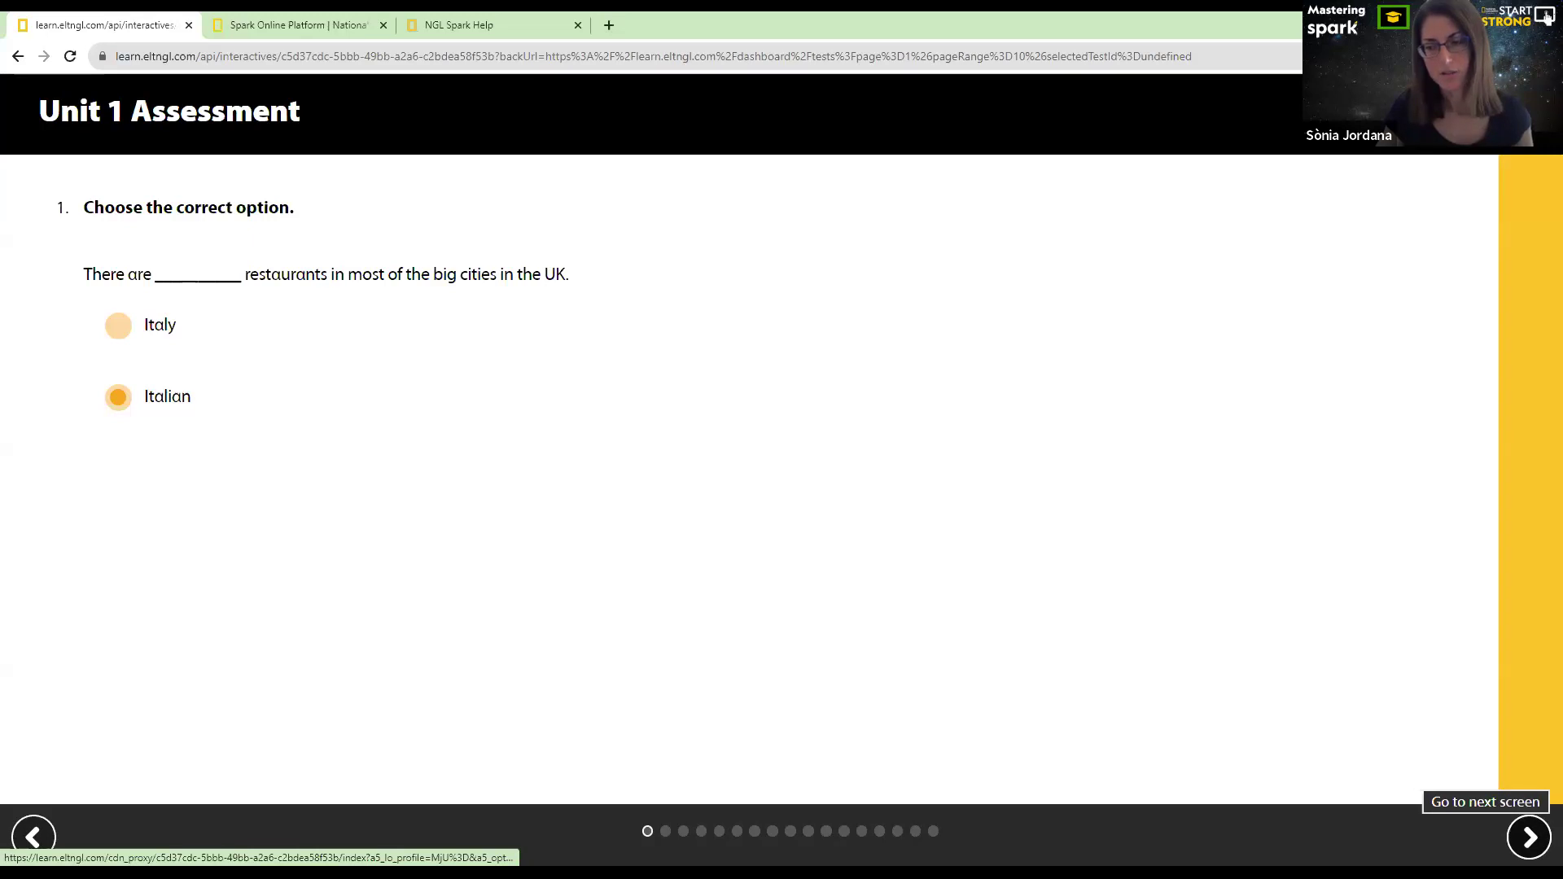
{"action": "left_click", "coordinate": [1529, 837]}
{"action": "left_click", "coordinate": [1529, 836]}
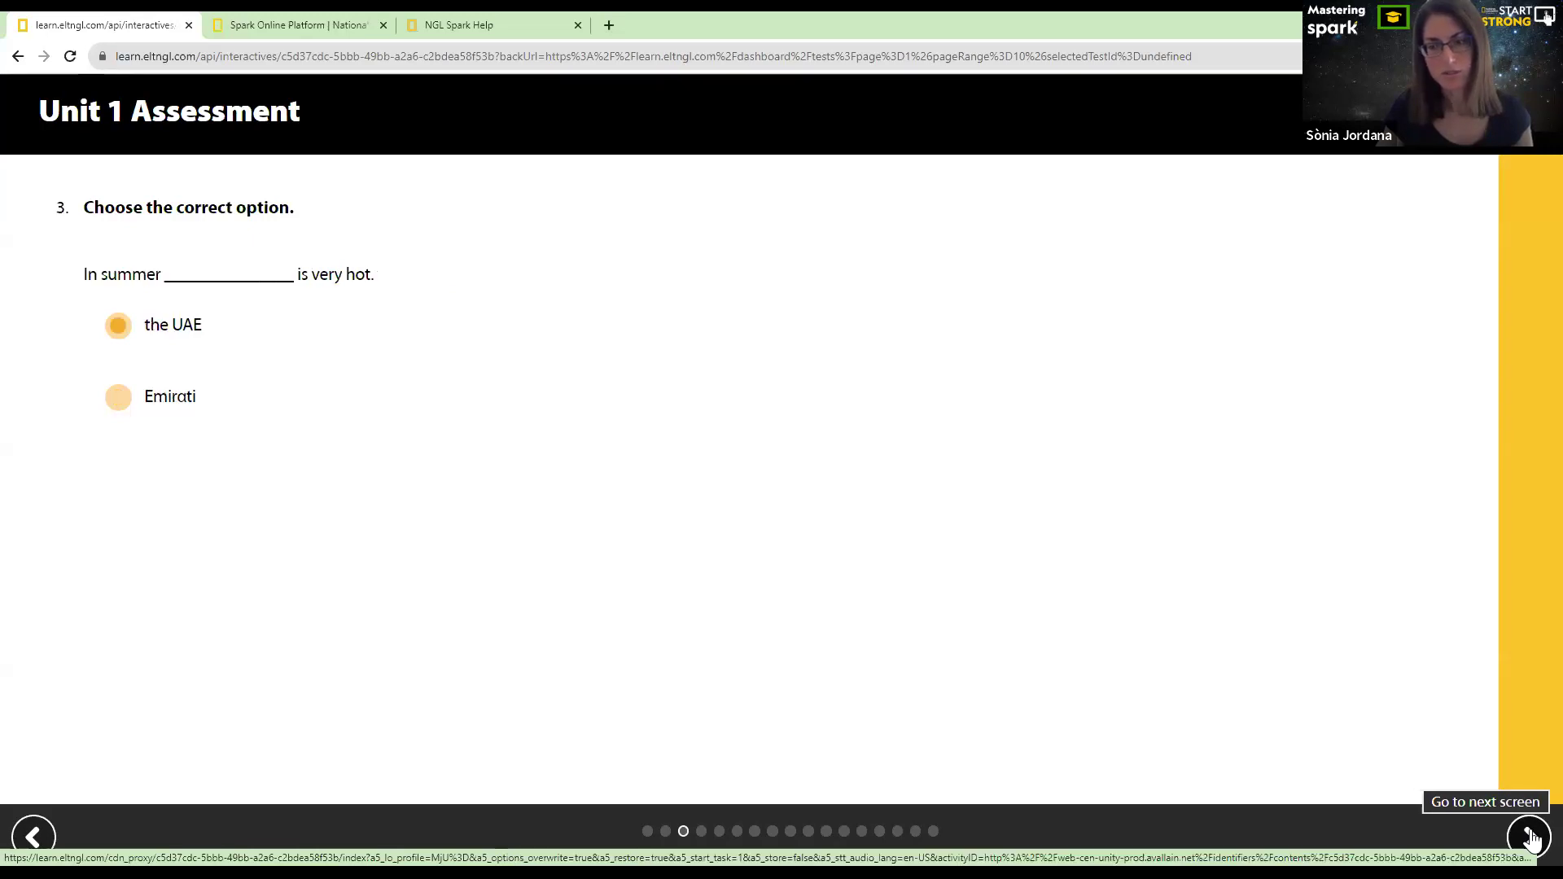
{"action": "left_click", "coordinate": [1528, 837]}
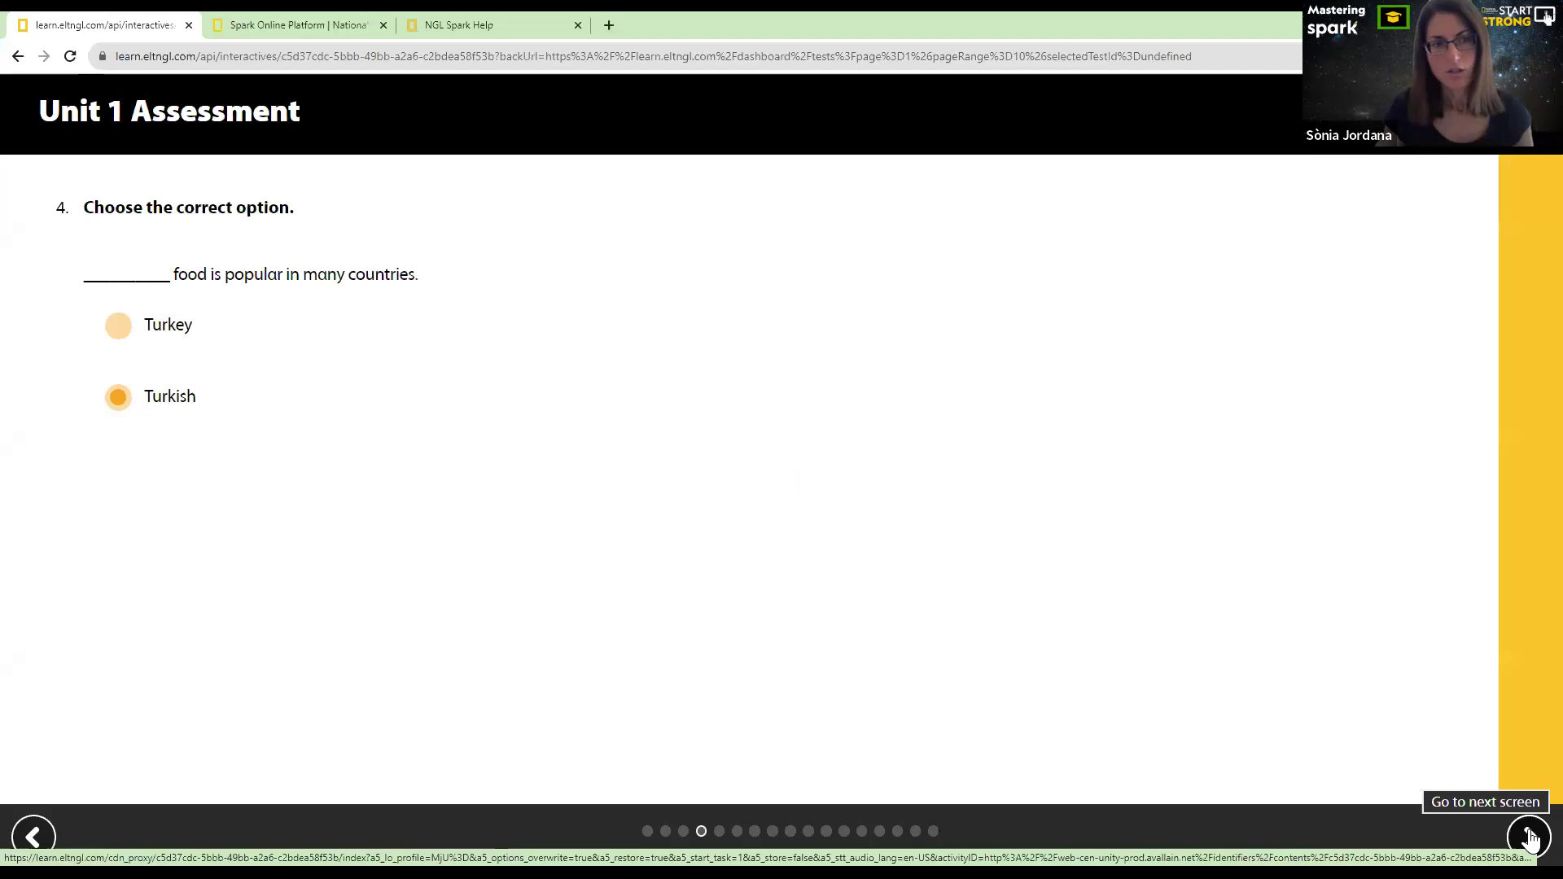
{"action": "left_click", "coordinate": [1529, 837]}
{"action": "left_click", "coordinate": [1529, 837]}
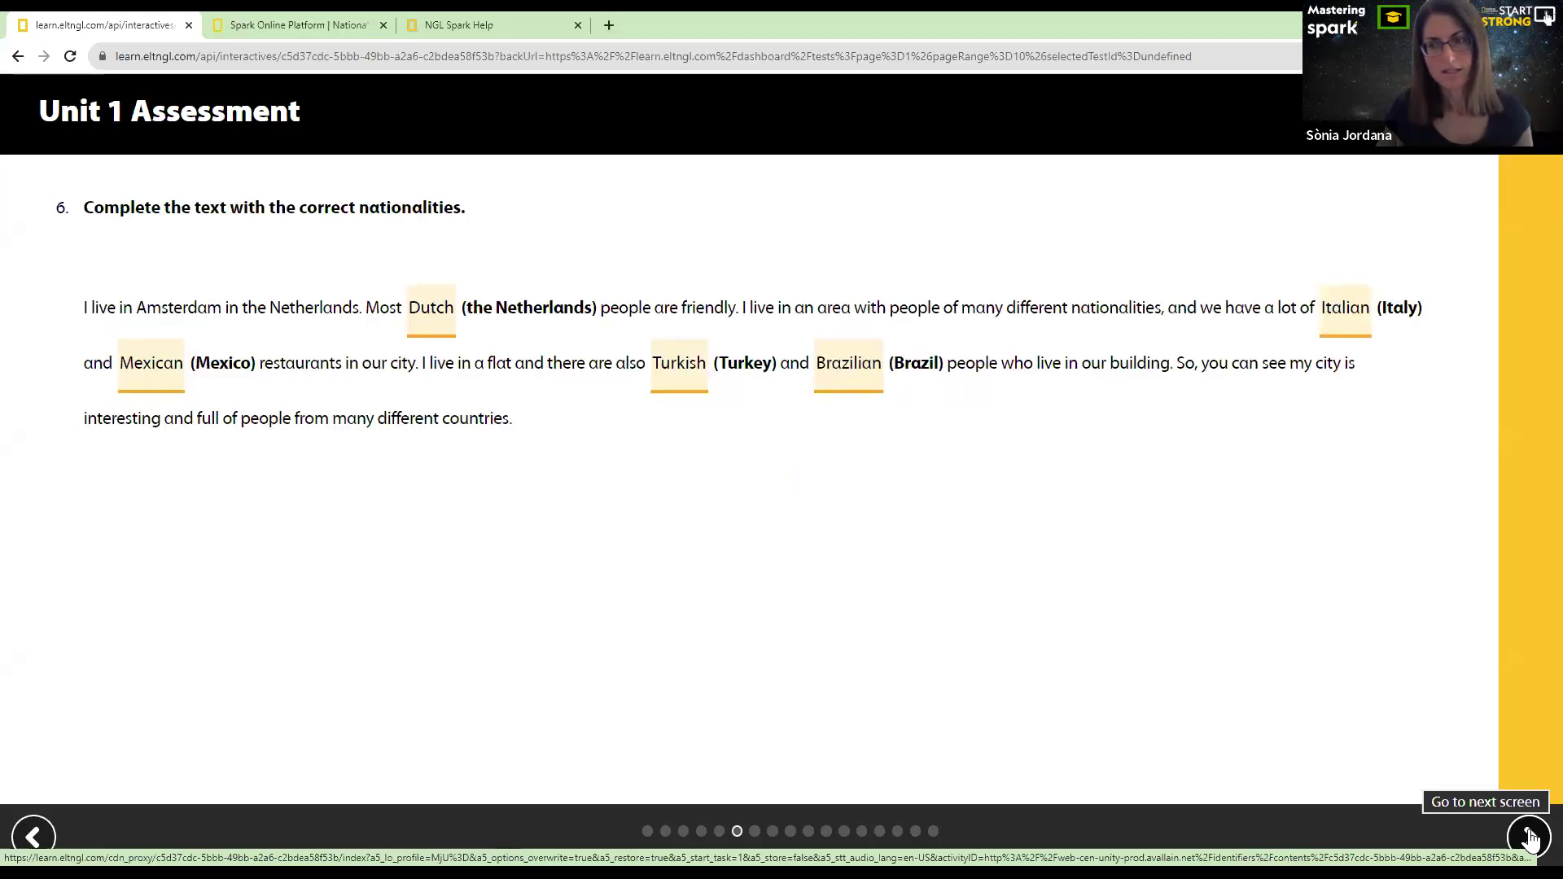
{"action": "left_click", "coordinate": [1528, 836]}
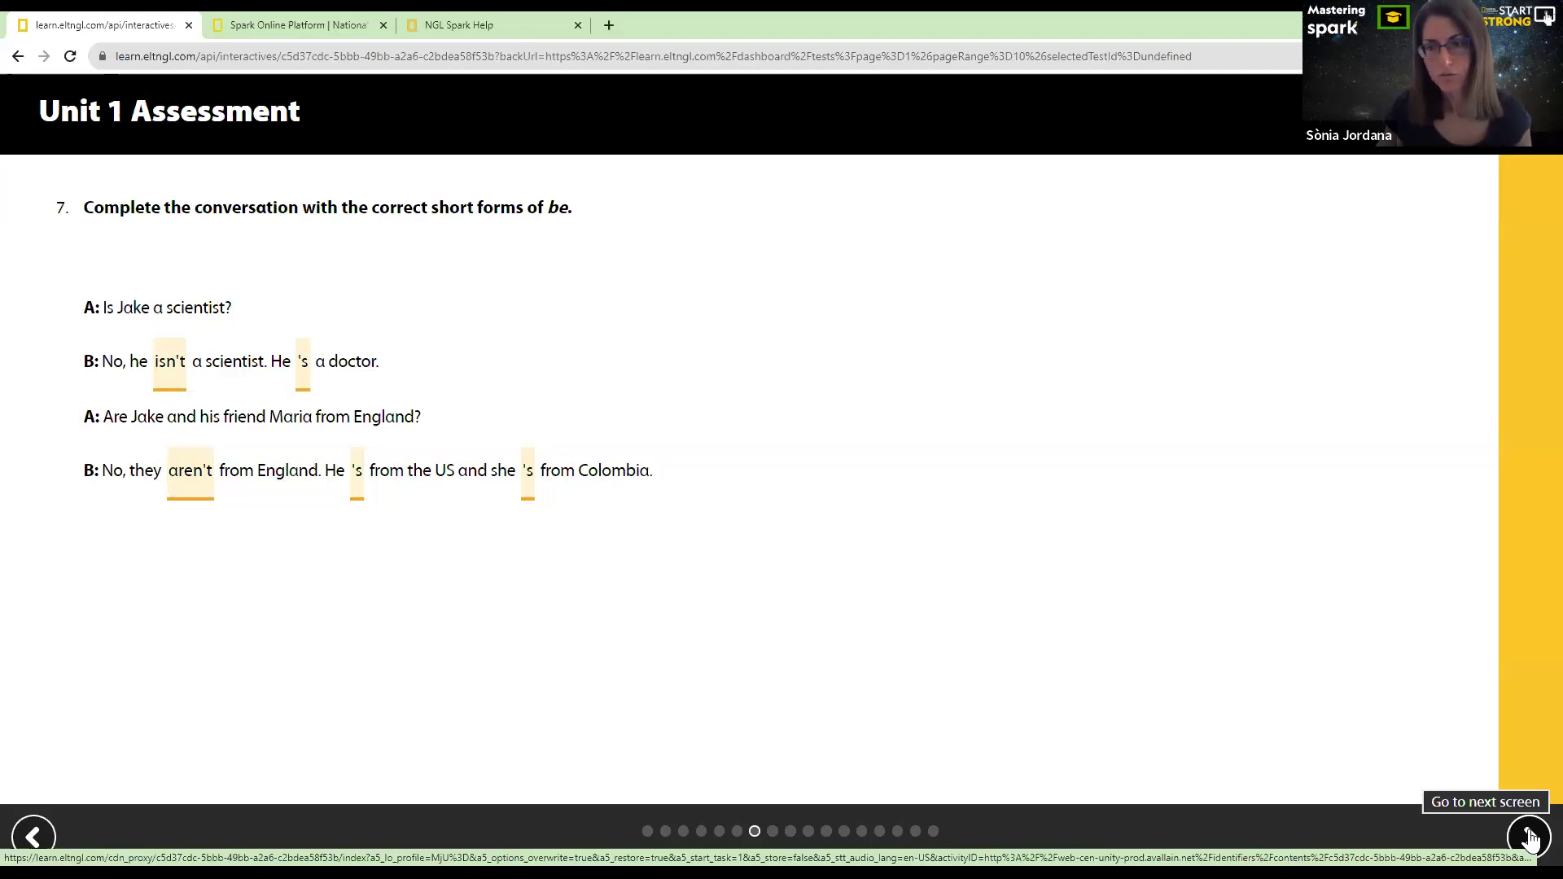
{"action": "left_click", "coordinate": [1528, 837]}
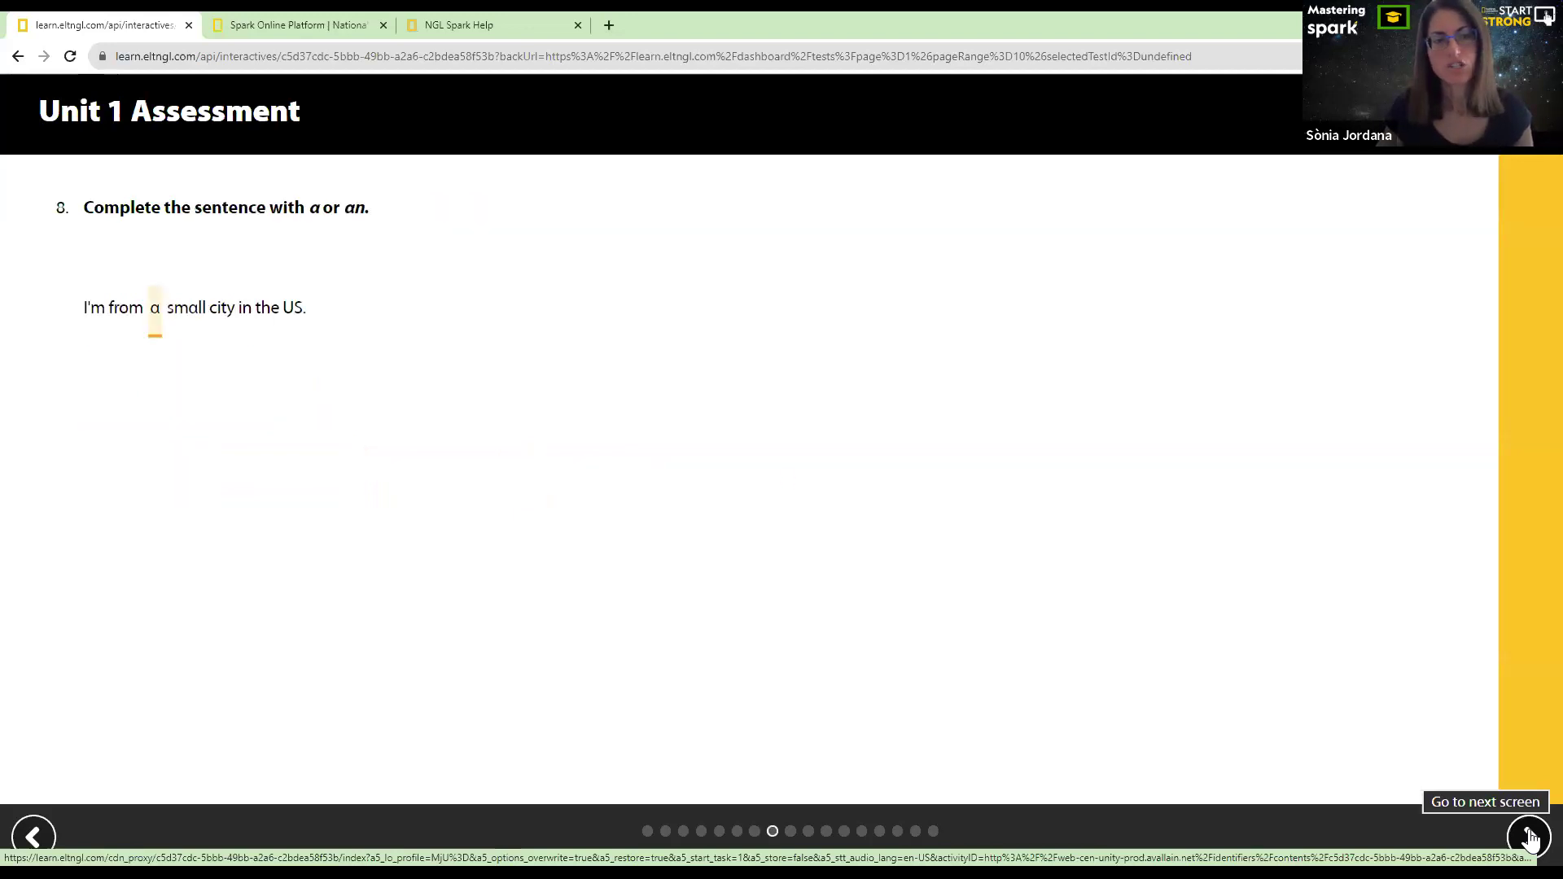
{"action": "left_click", "coordinate": [1528, 836]}
{"action": "left_click", "coordinate": [1529, 837]}
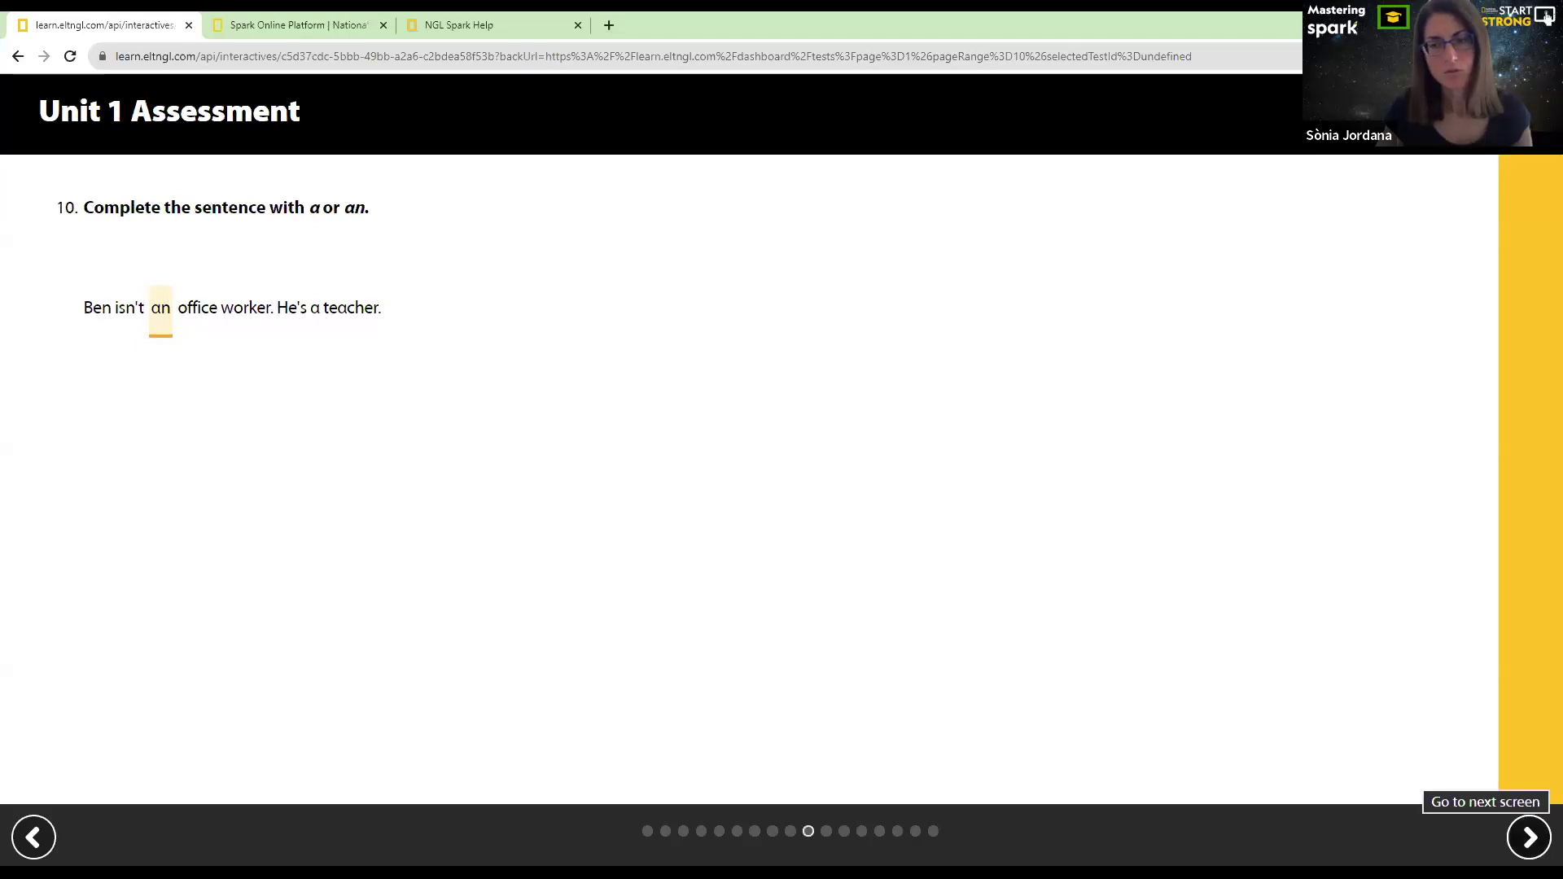
{"action": "left_click", "coordinate": [1529, 837]}
{"action": "left_click", "coordinate": [1528, 836]}
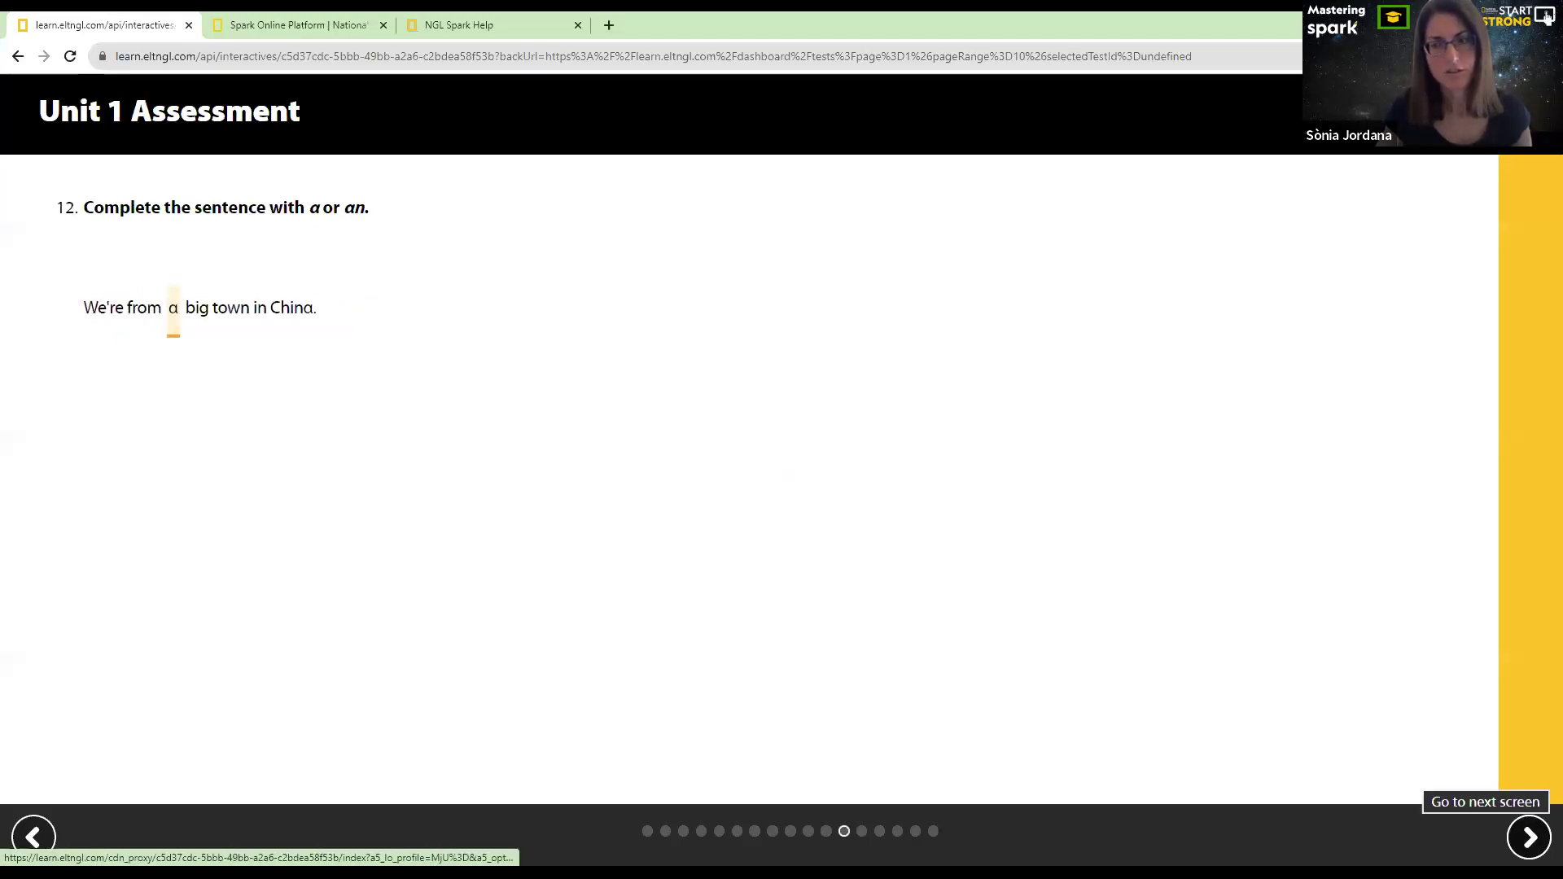
{"action": "left_click", "coordinate": [1529, 837]}
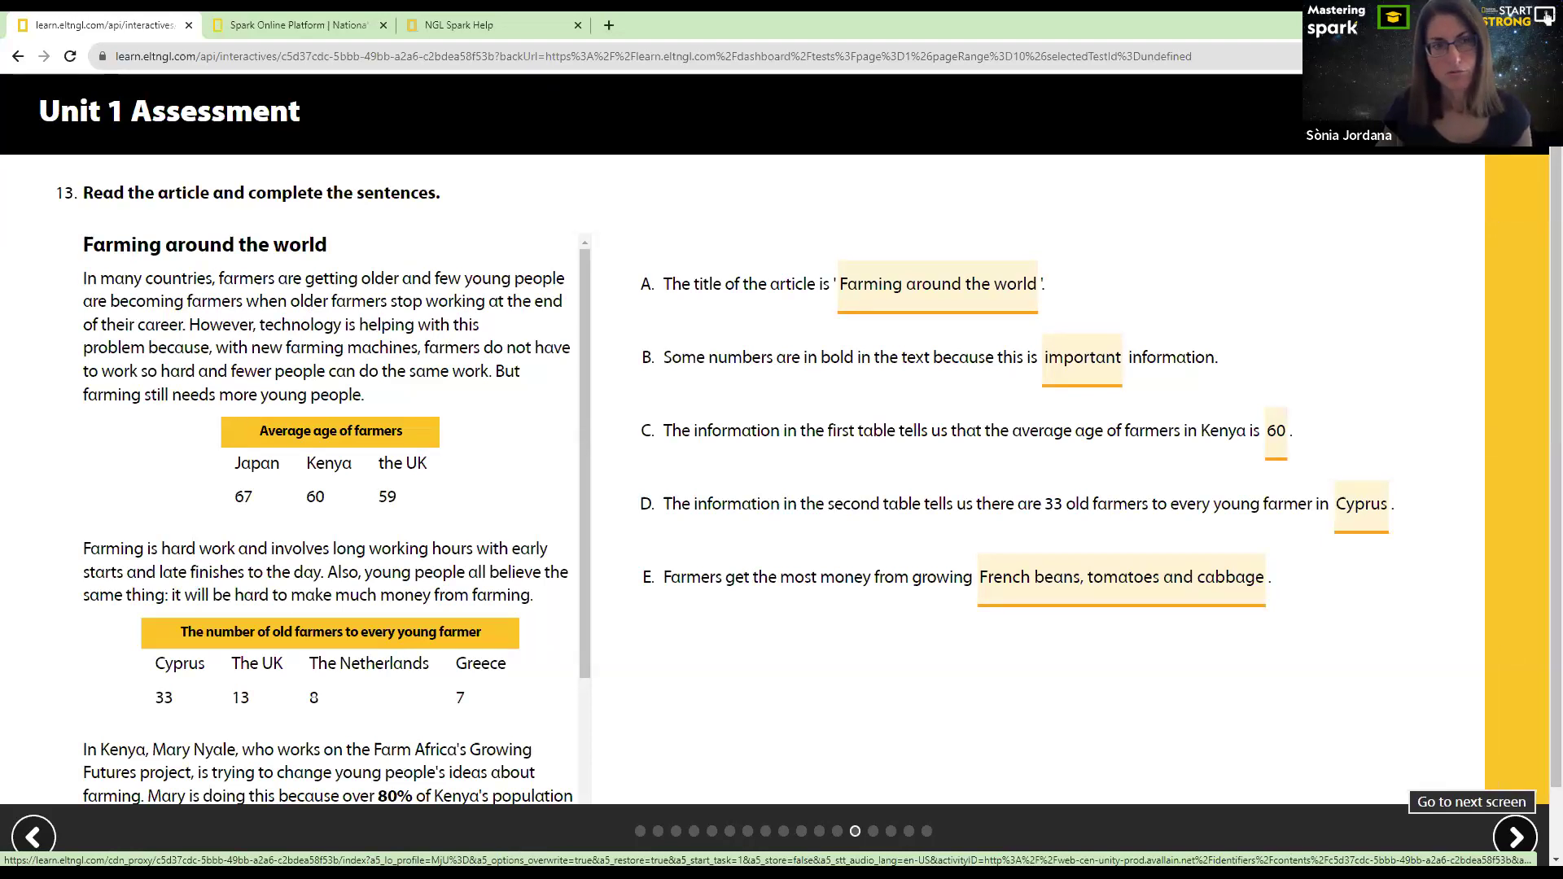
{"action": "left_click", "coordinate": [1516, 837]}
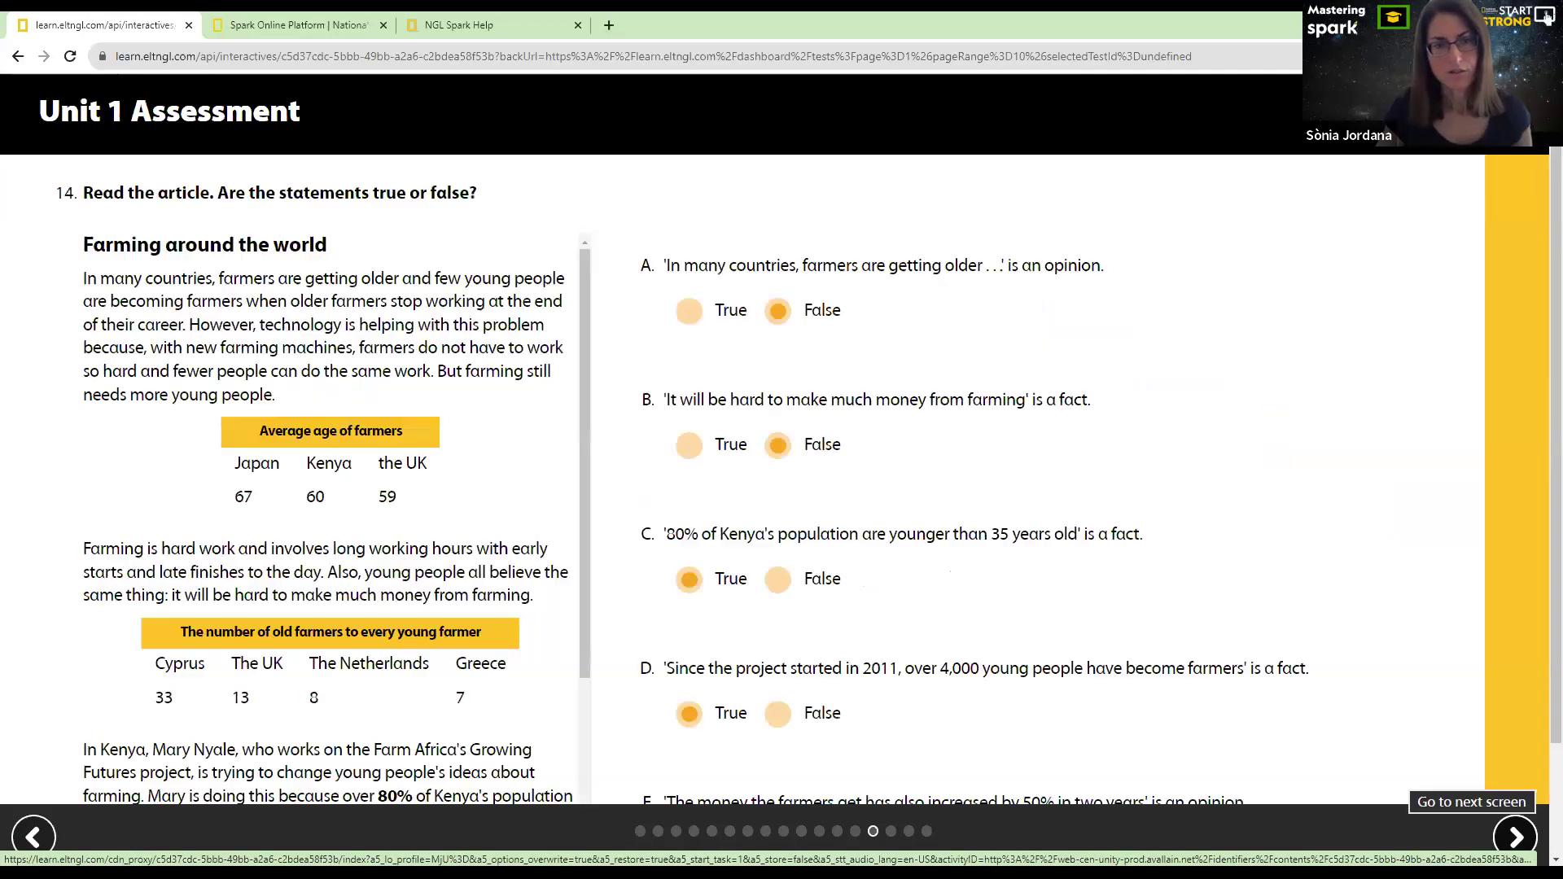
{"action": "left_click", "coordinate": [1515, 836]}
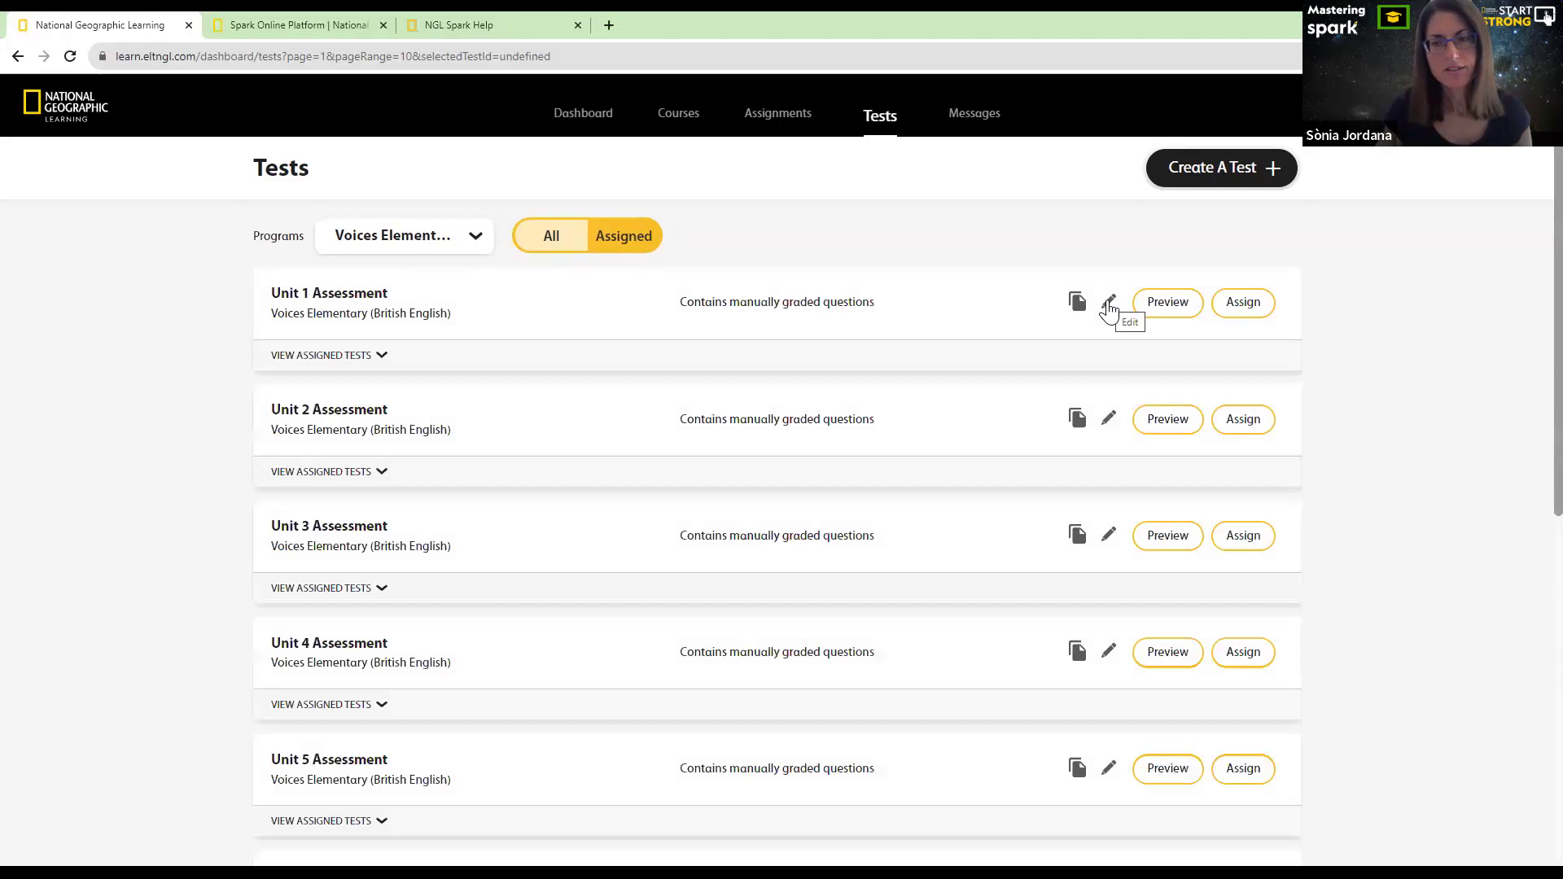
Open the Unit 1 Assessment for editing and move Question 1 down to third place in the test
{"action": "left_click", "coordinate": [1068, 298]}
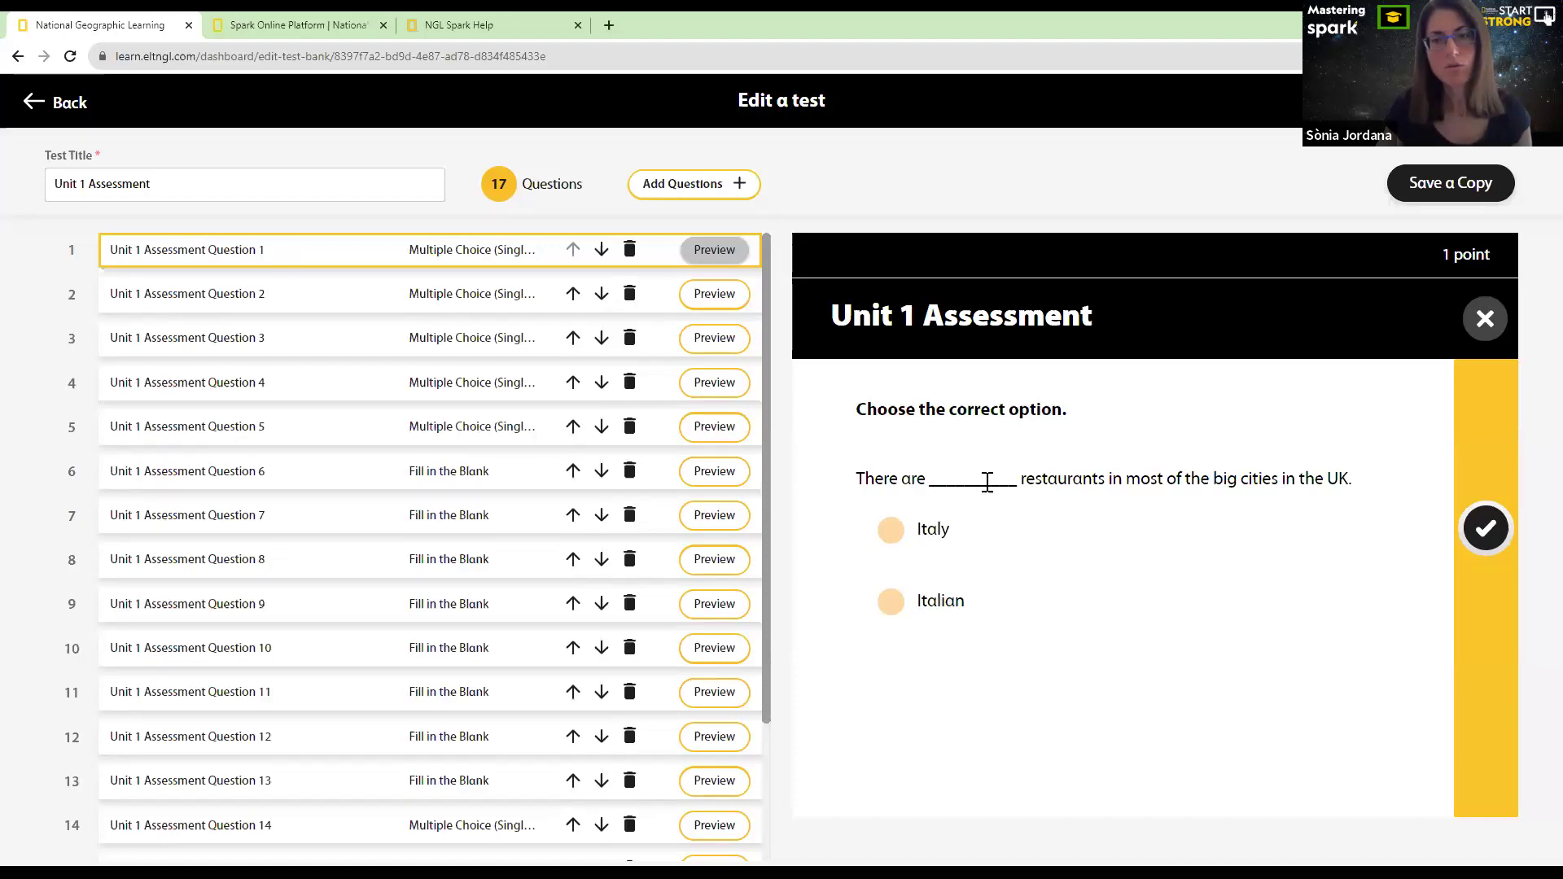
{"action": "left_click", "coordinate": [603, 259]}
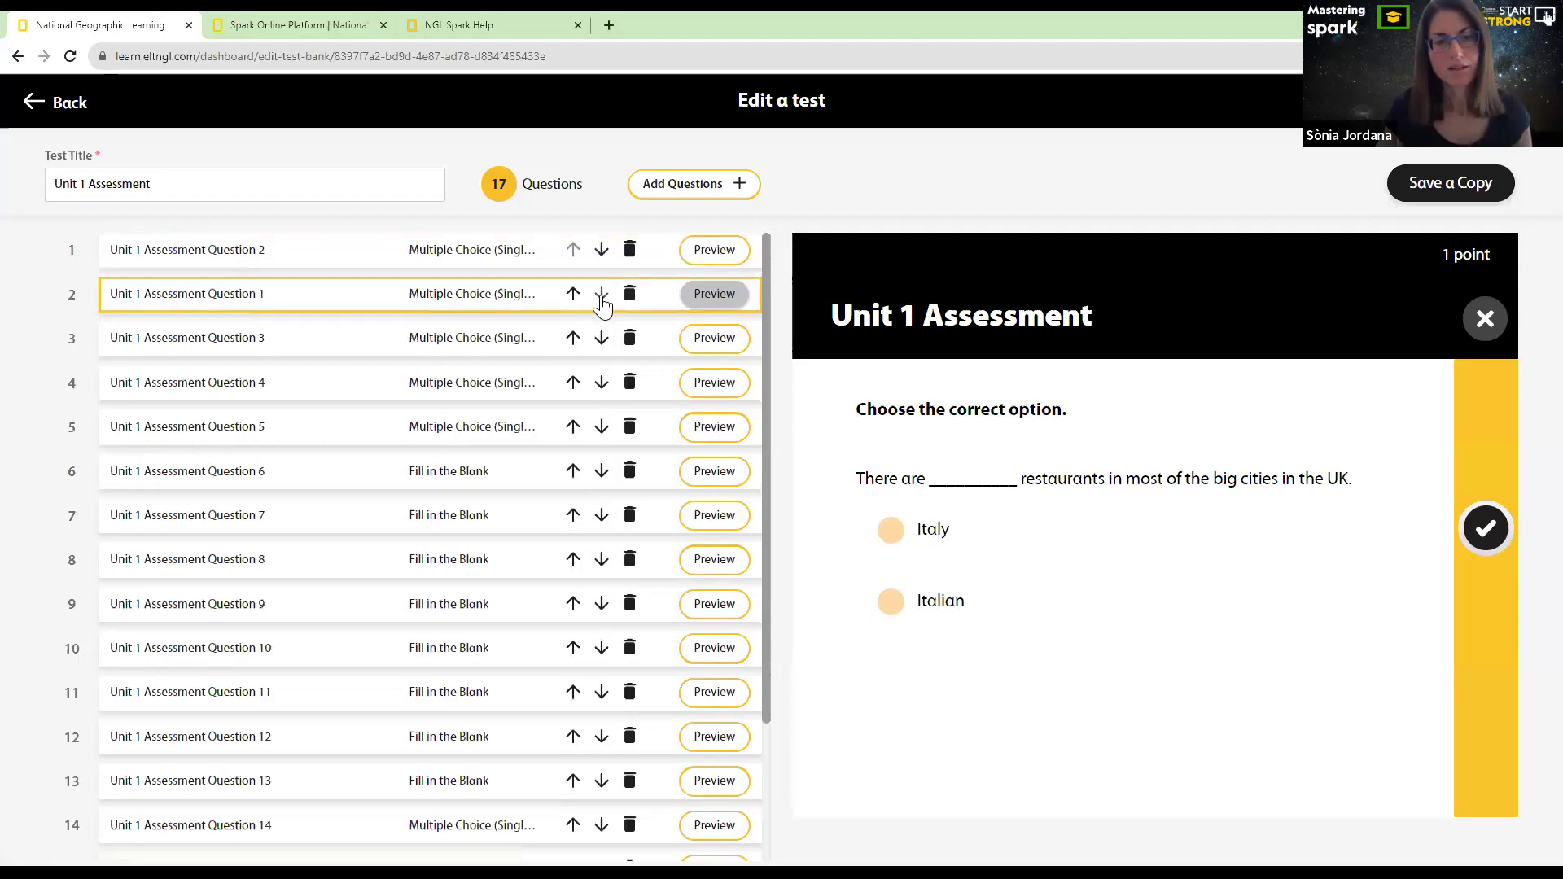
{"action": "left_click", "coordinate": [602, 298]}
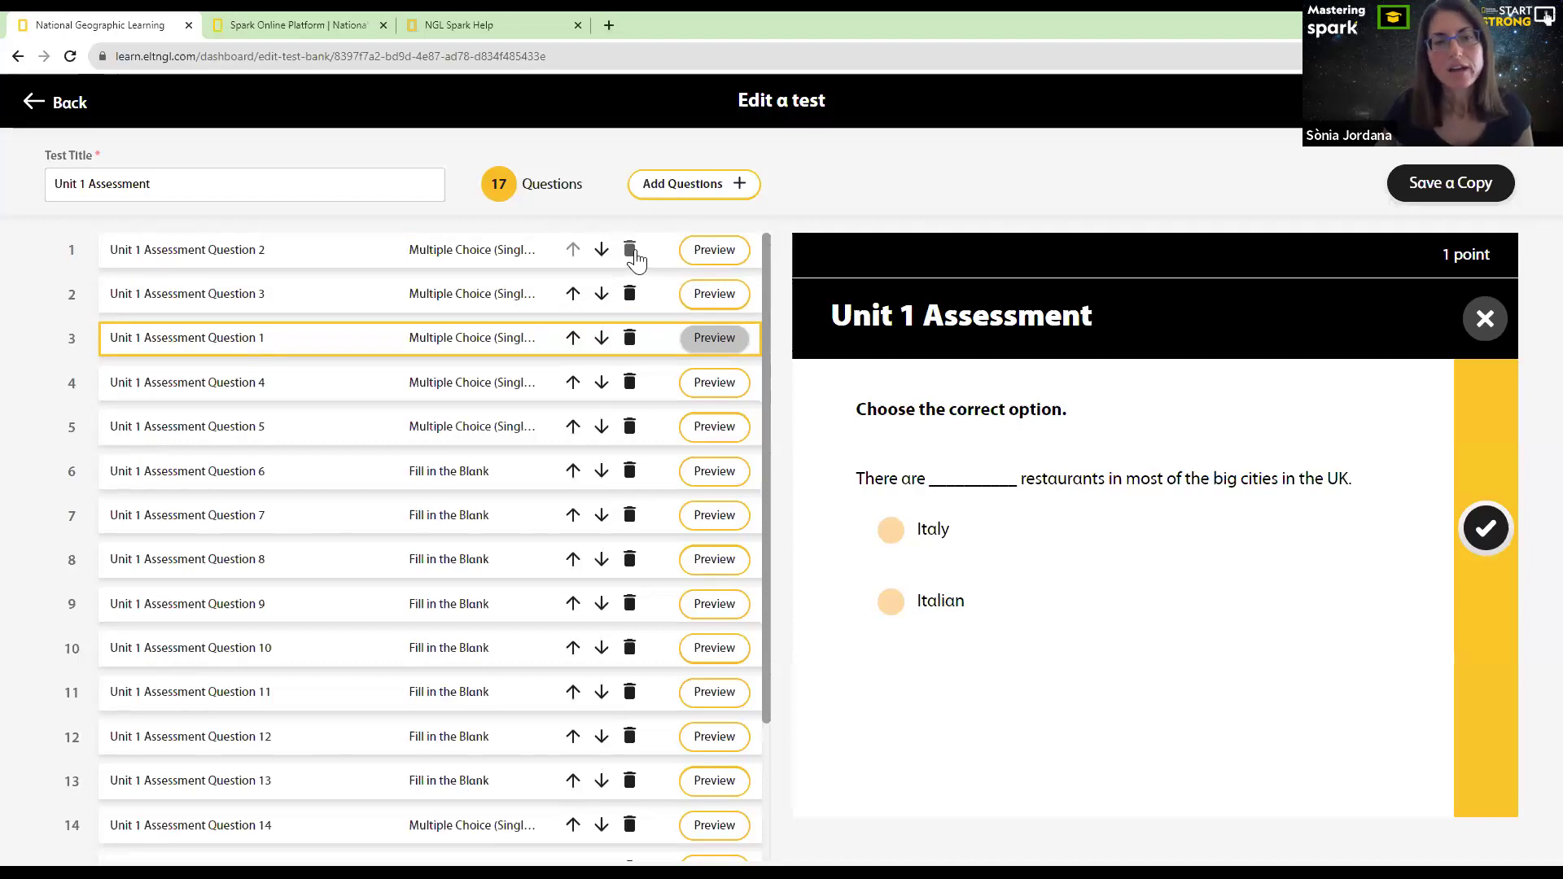
Preview Question 2 of the Unit 1 Assessment, then remove Questions 2 and 3 from the test
{"action": "left_click", "coordinate": [706, 252]}
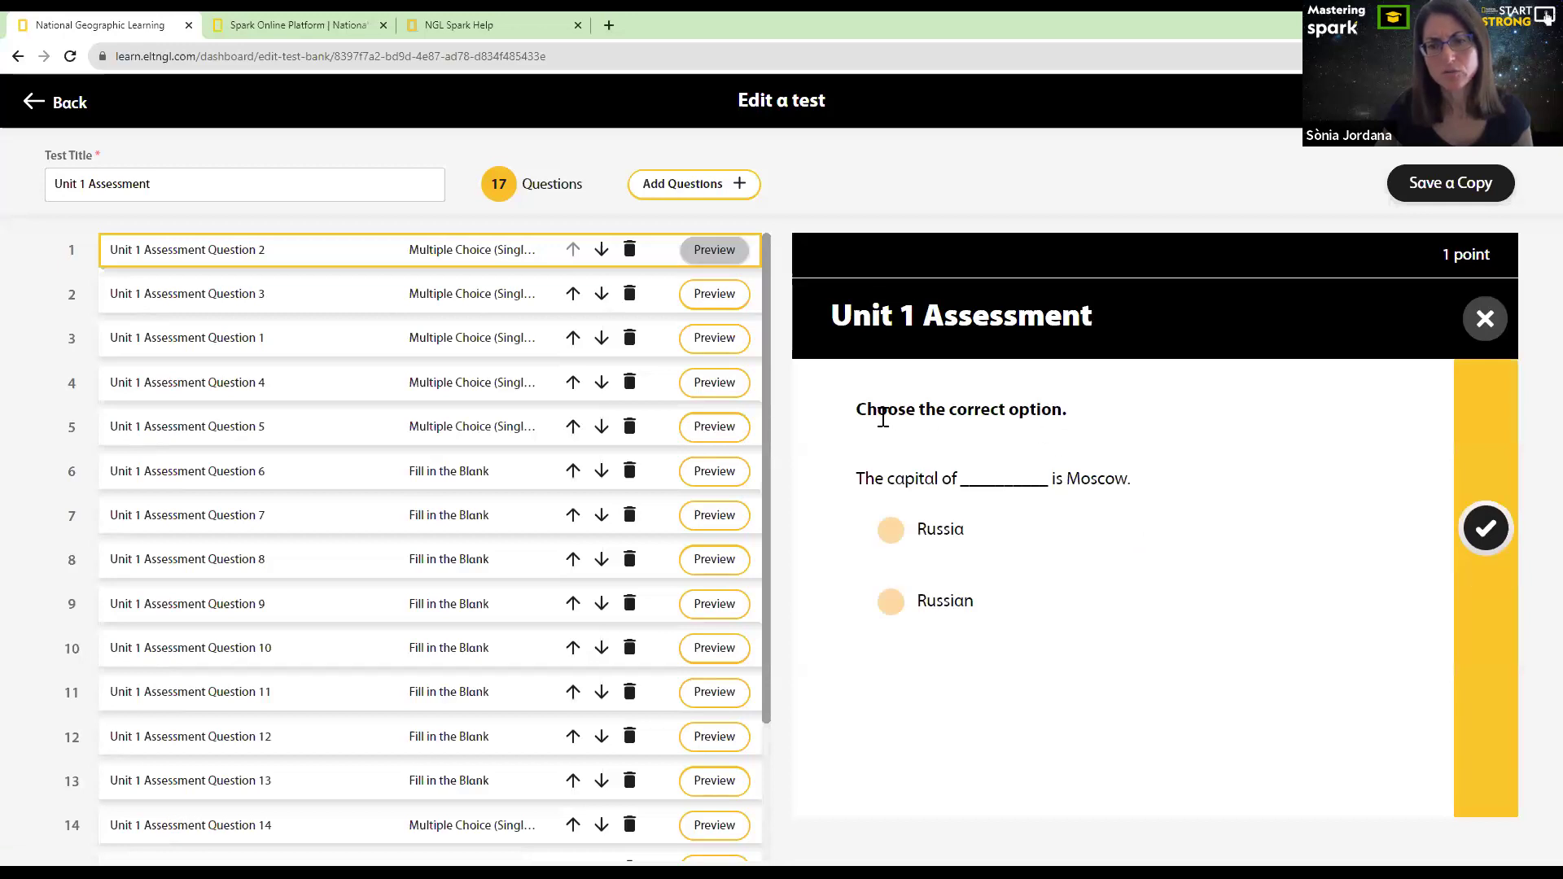
{"action": "left_click", "coordinate": [630, 249]}
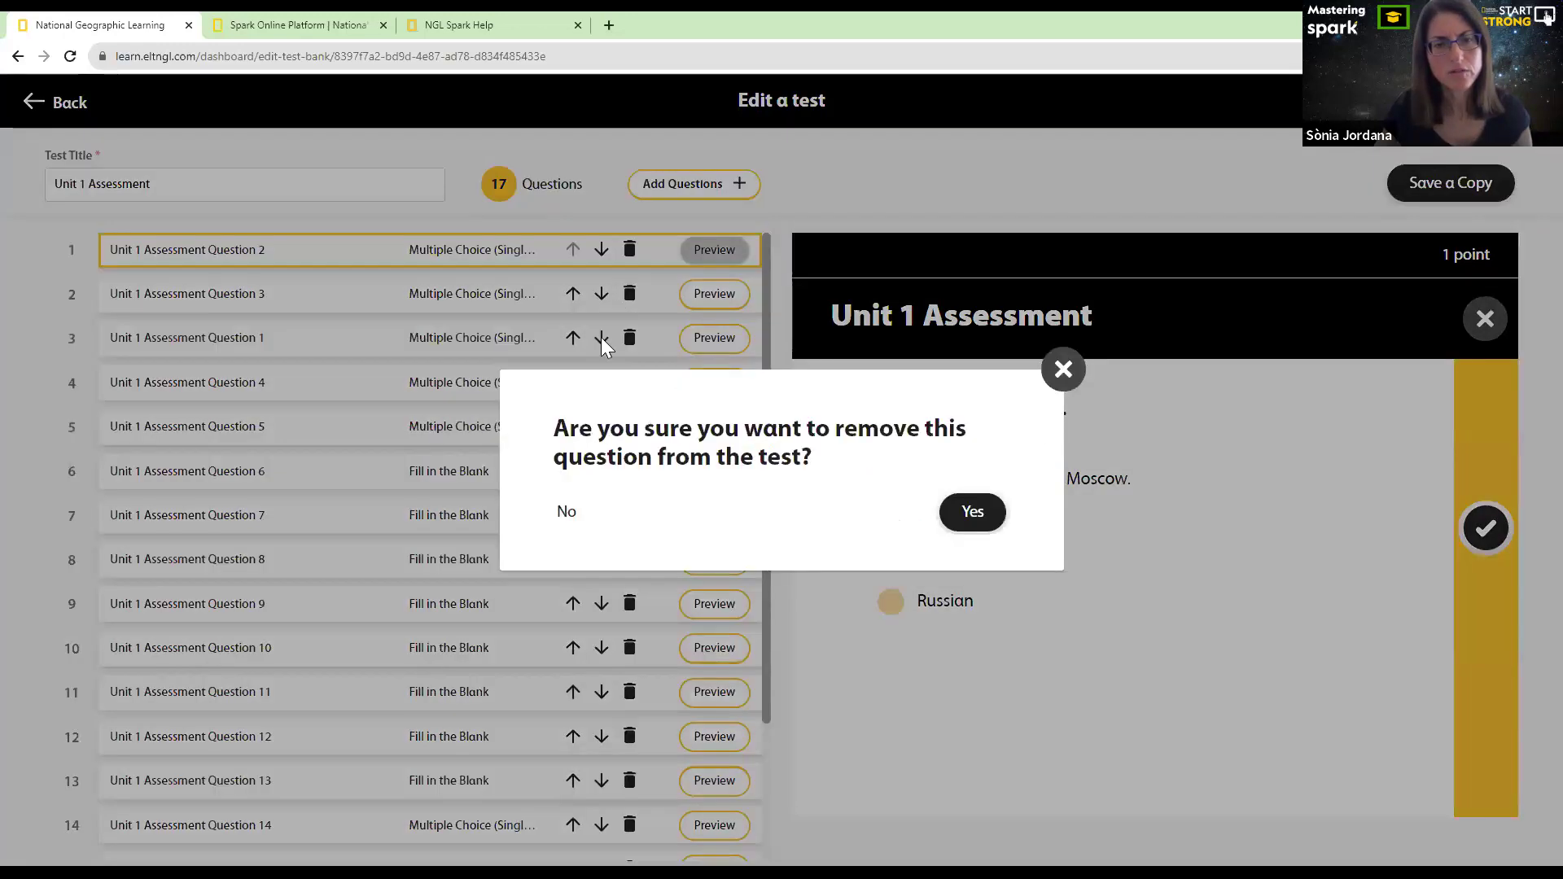
{"action": "left_click", "coordinate": [969, 512]}
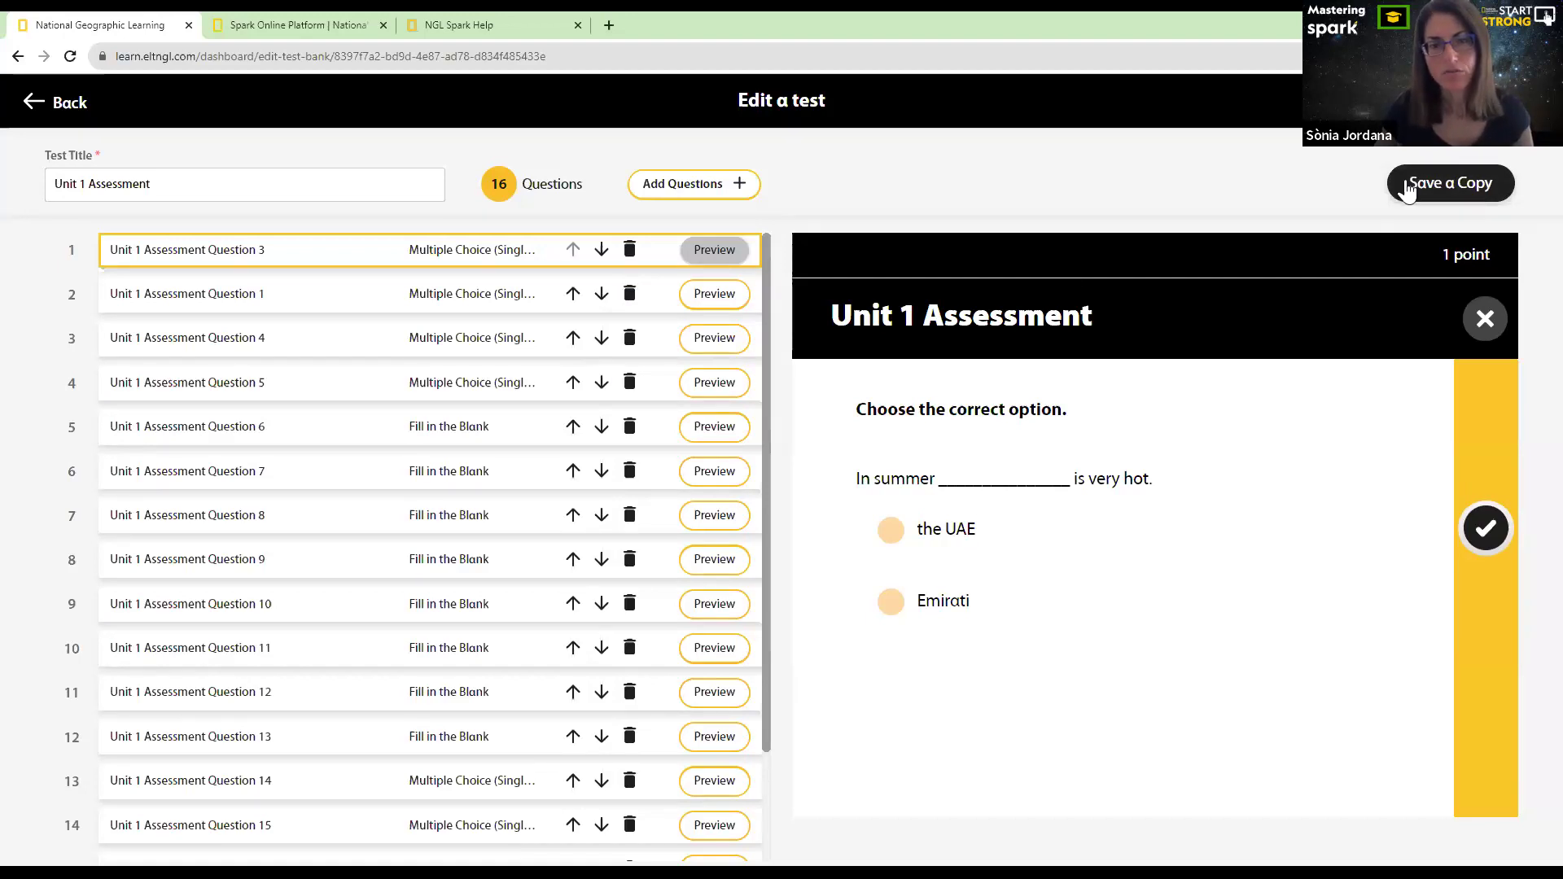
{"action": "left_click", "coordinate": [629, 249]}
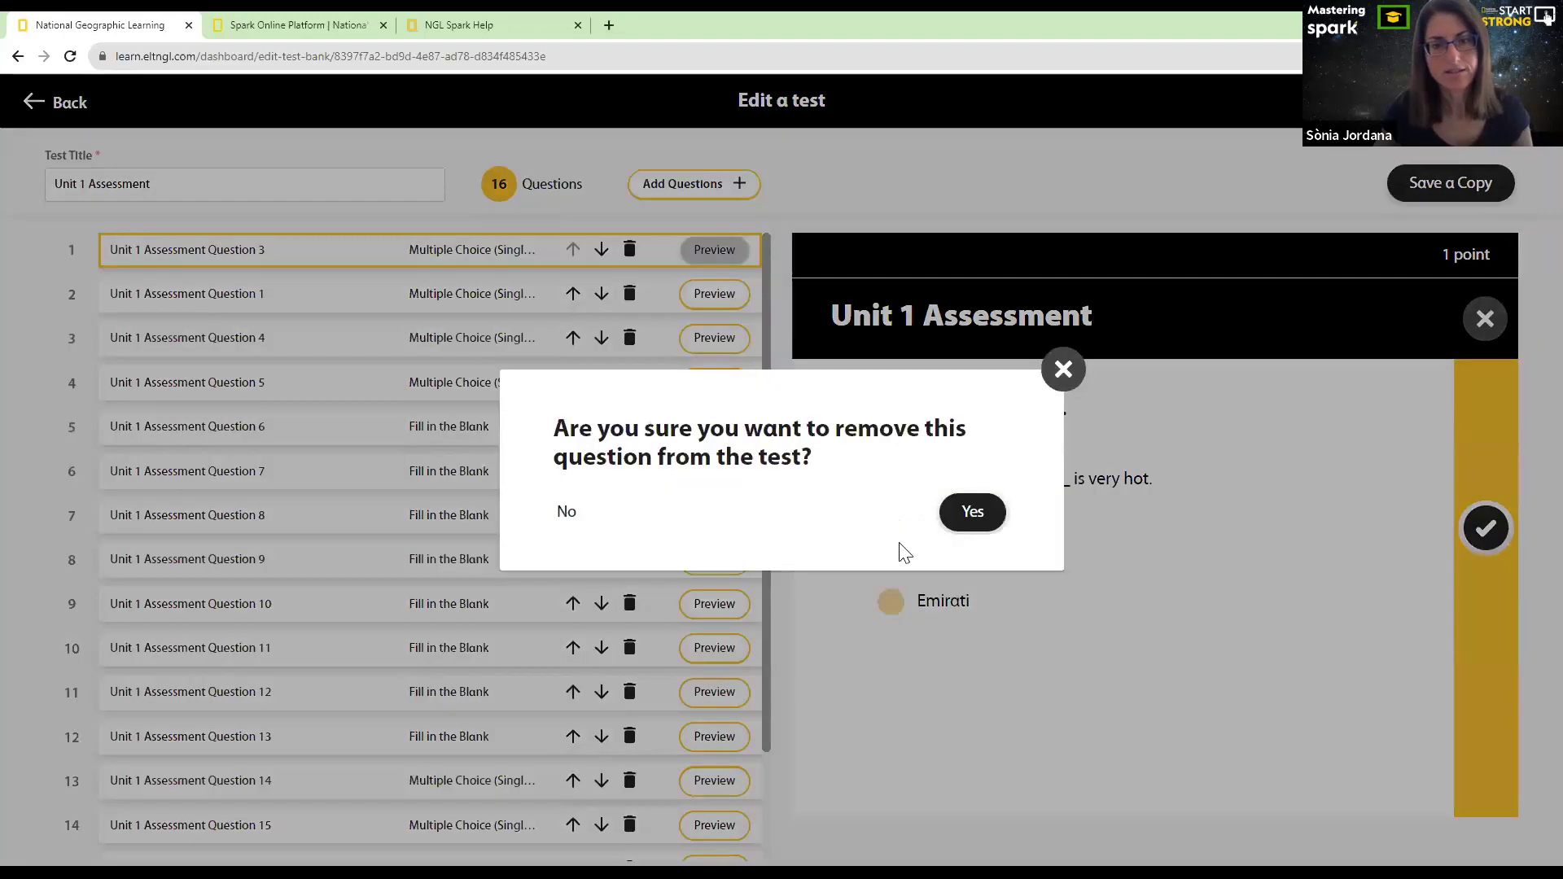
{"action": "left_click", "coordinate": [969, 513]}
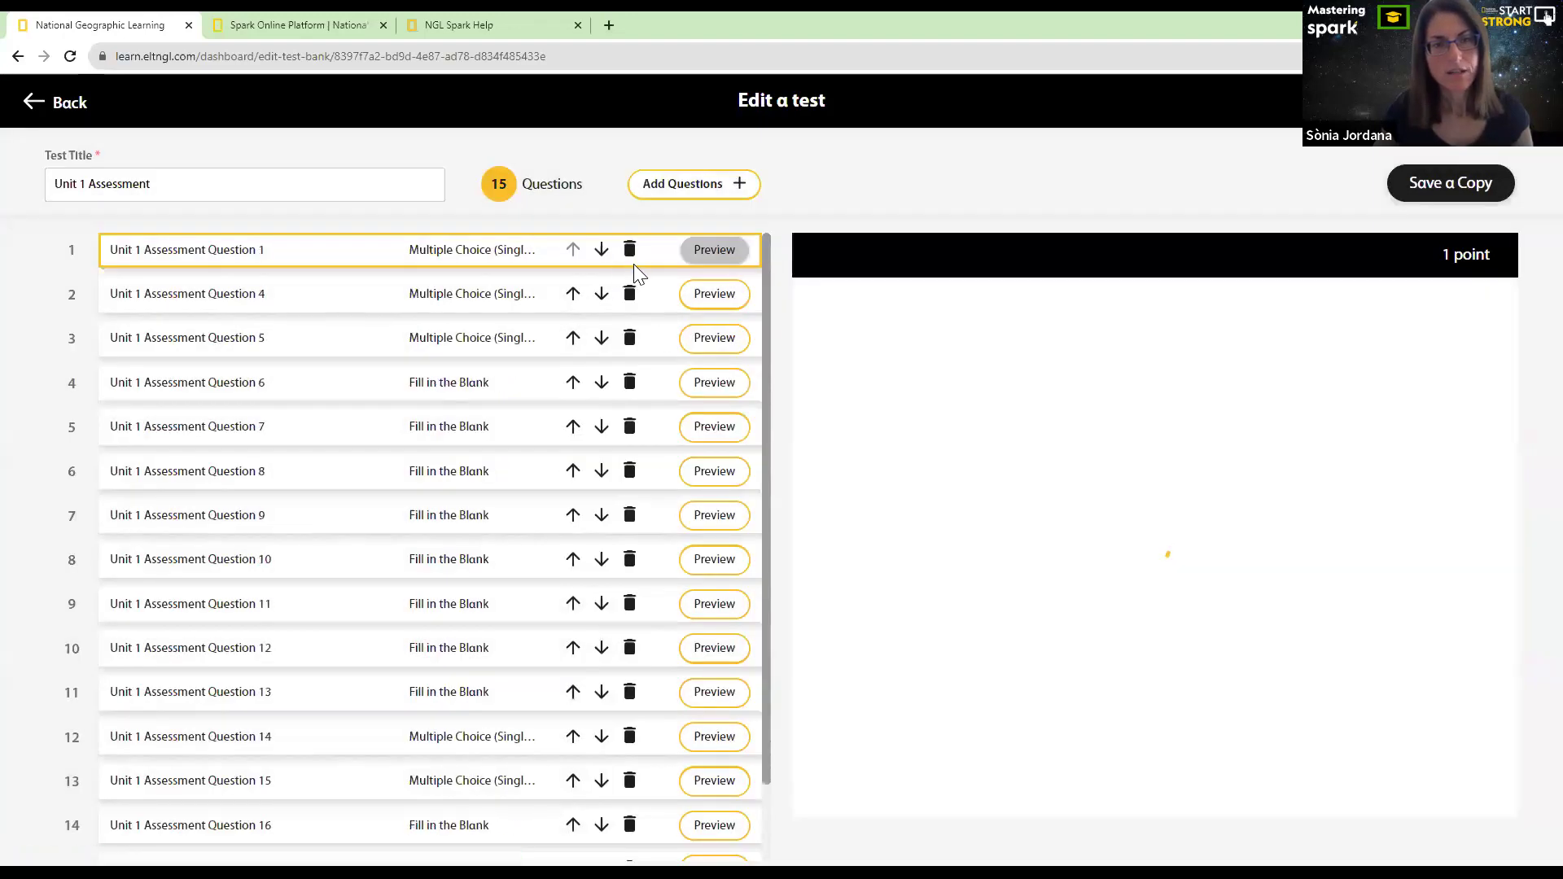
Preview Question 15 of the Unit 1 Assessment in the test editor
{"action": "scroll", "coordinate": [612, 542], "scroll_direction": "down", "scroll_amount": 2}
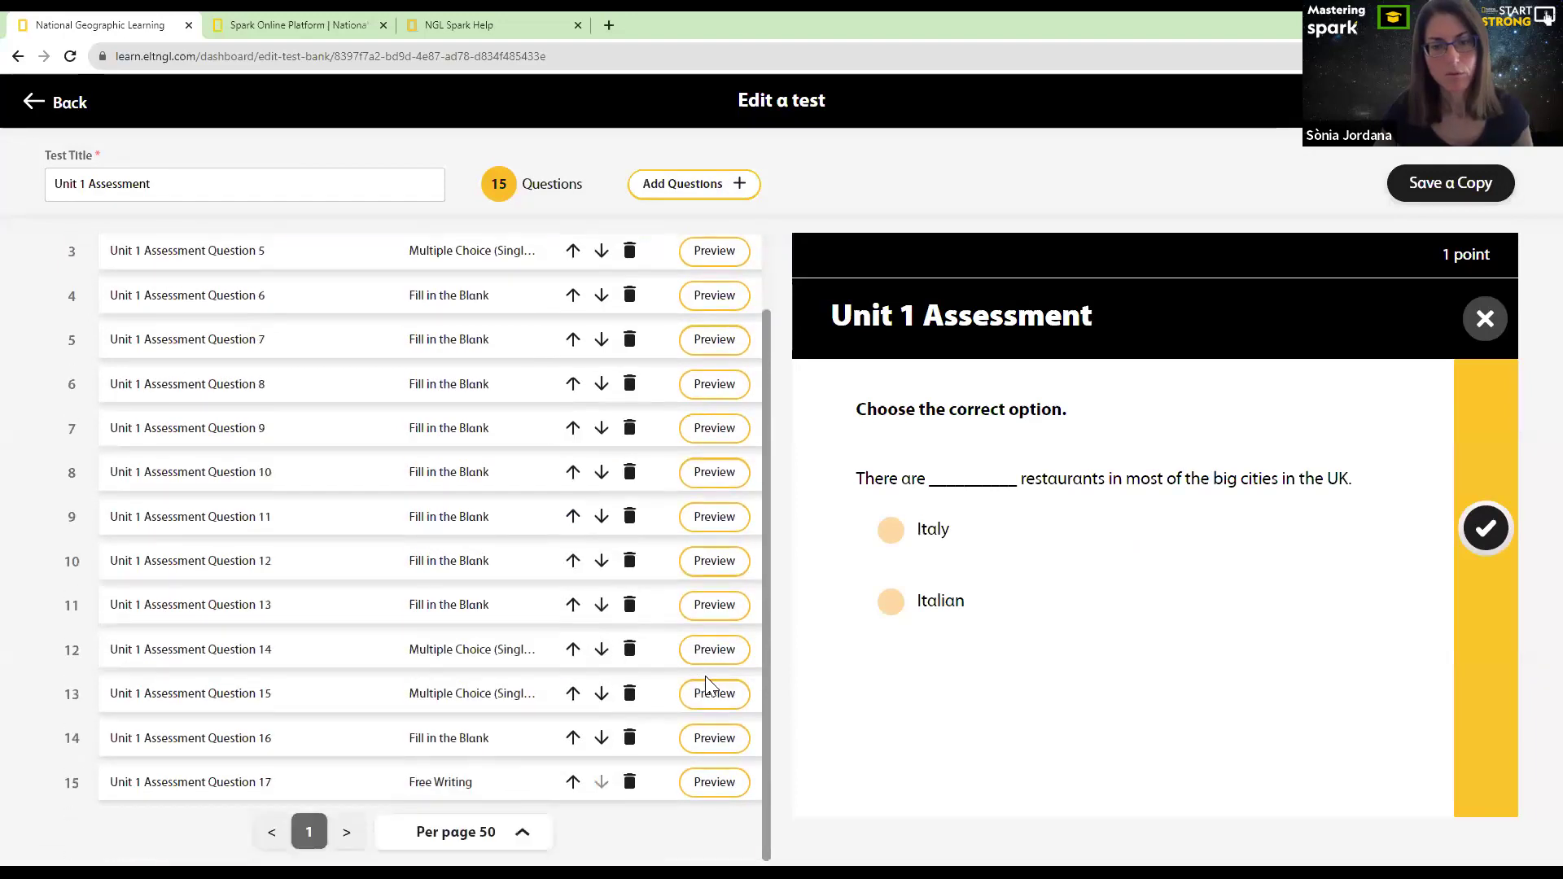
{"action": "left_click", "coordinate": [714, 693]}
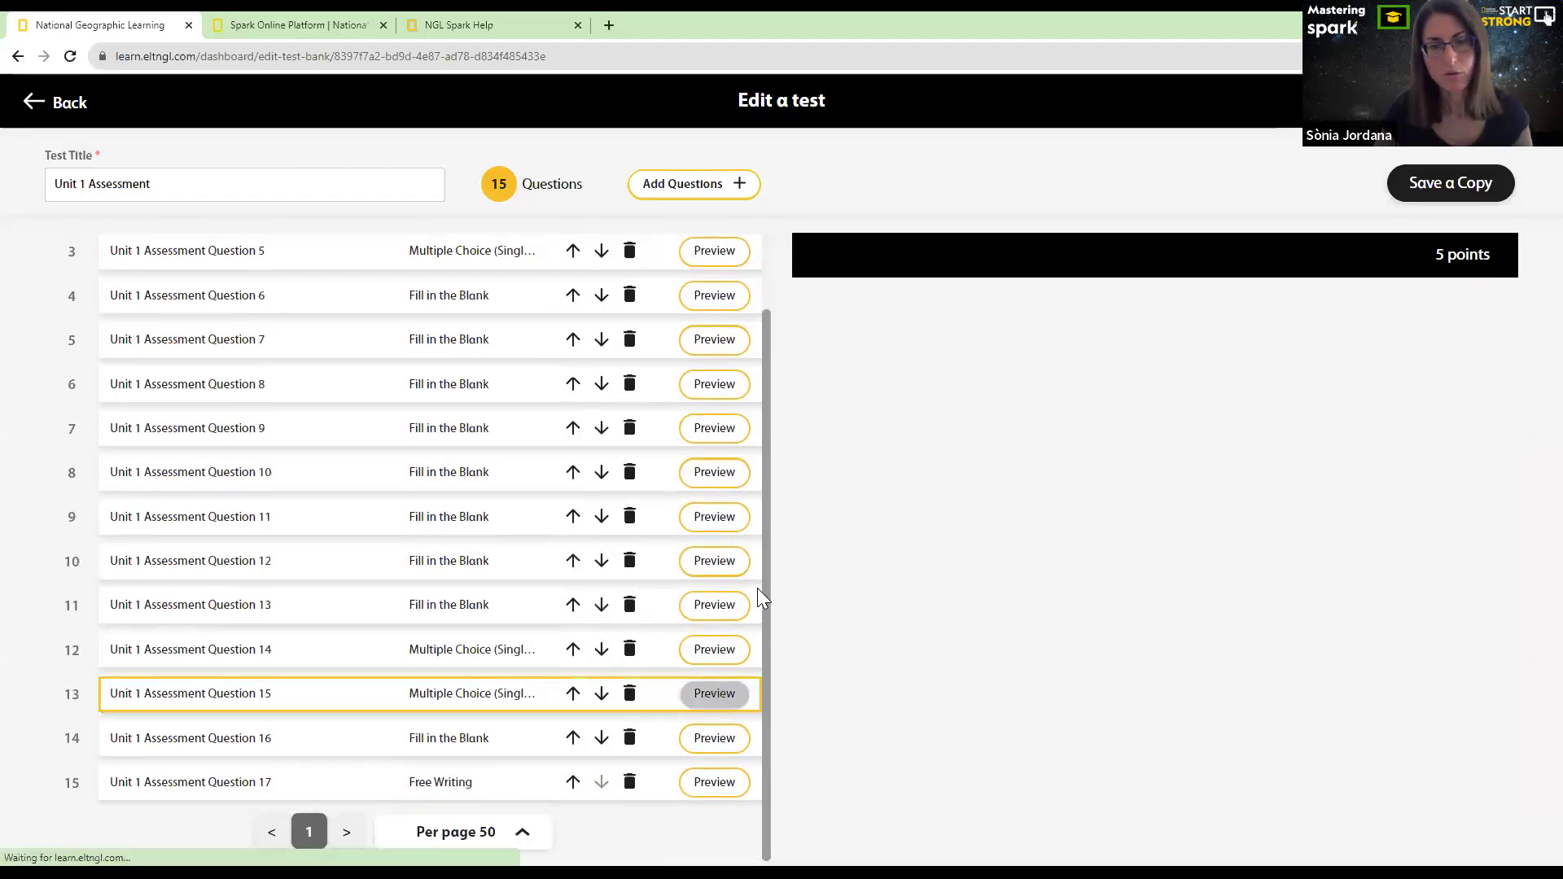
Preview the free-writing Question 17 of the Unit 1 Assessment and look through its personal information form
{"action": "scroll", "coordinate": [827, 579], "scroll_direction": "down", "scroll_amount": 1}
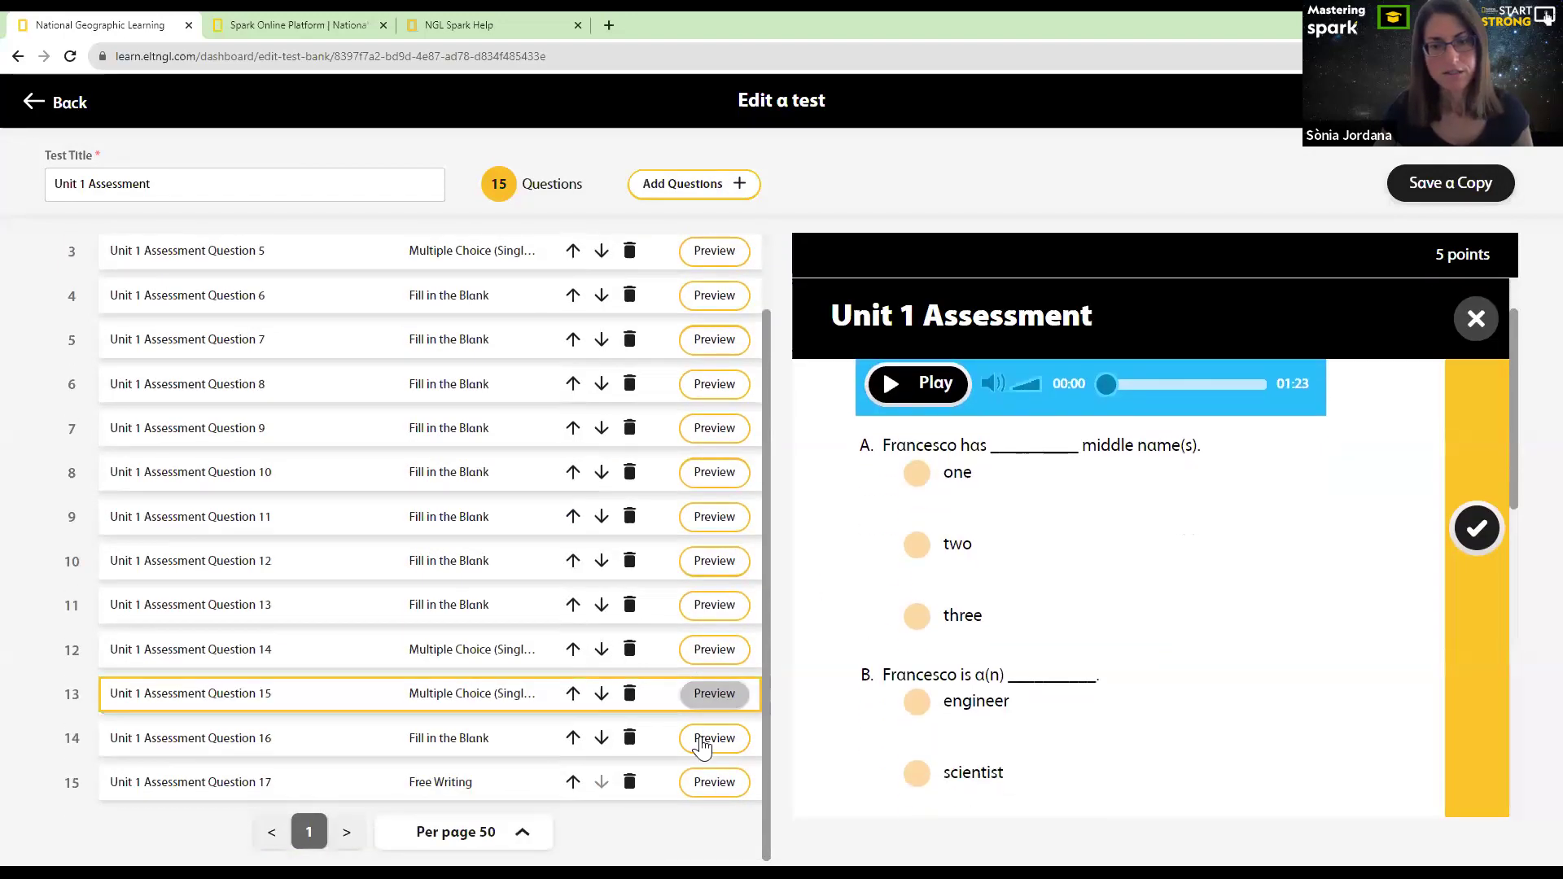
{"action": "left_click", "coordinate": [713, 773]}
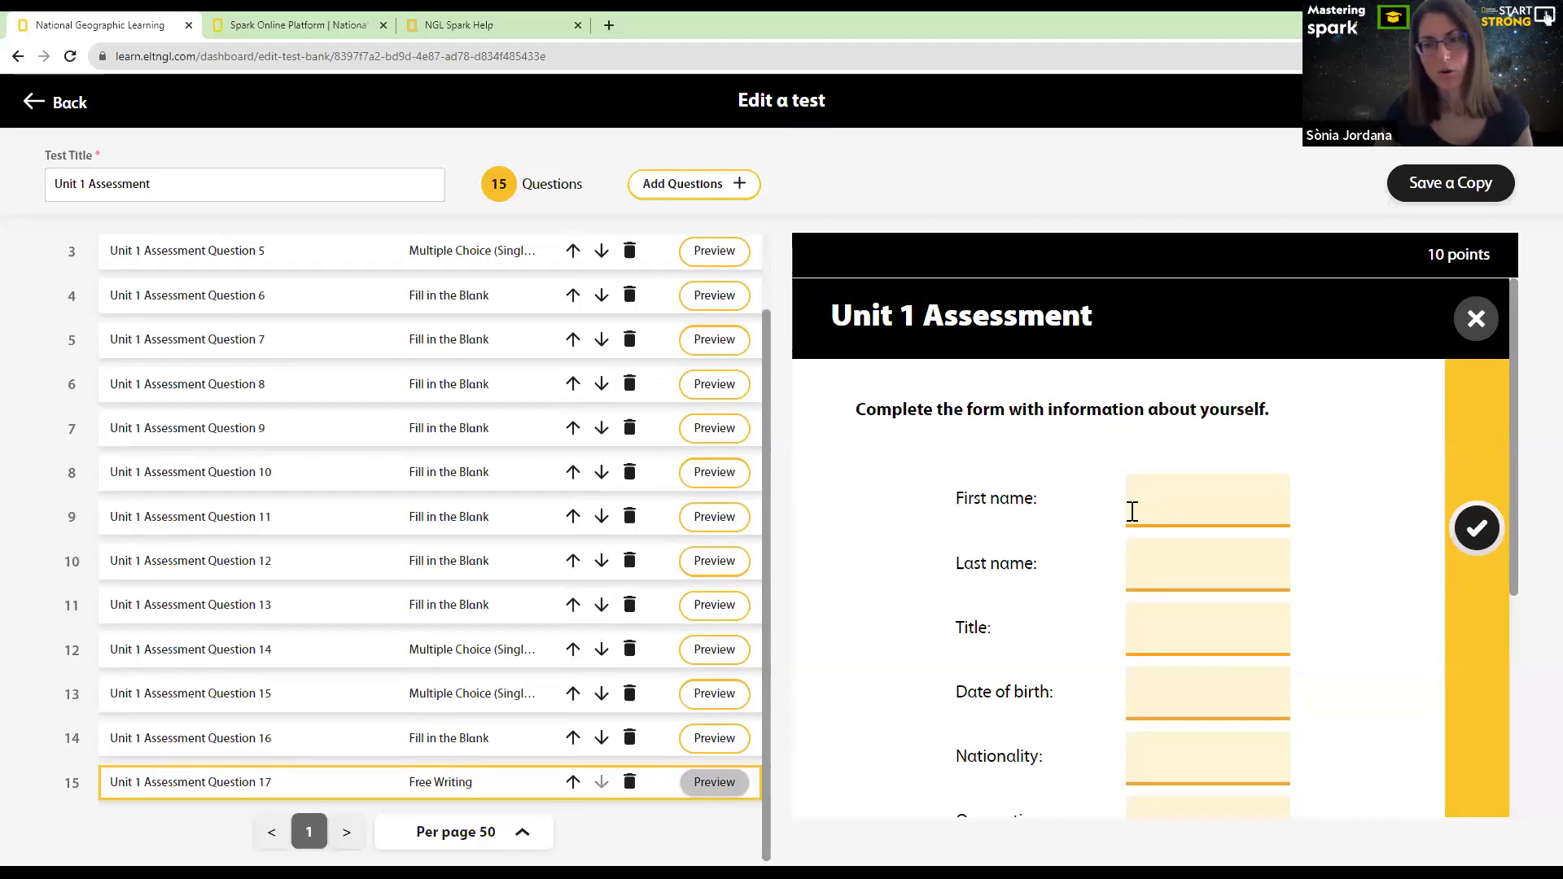
{"action": "scroll", "coordinate": [1133, 513], "scroll_direction": "down", "scroll_amount": 1}
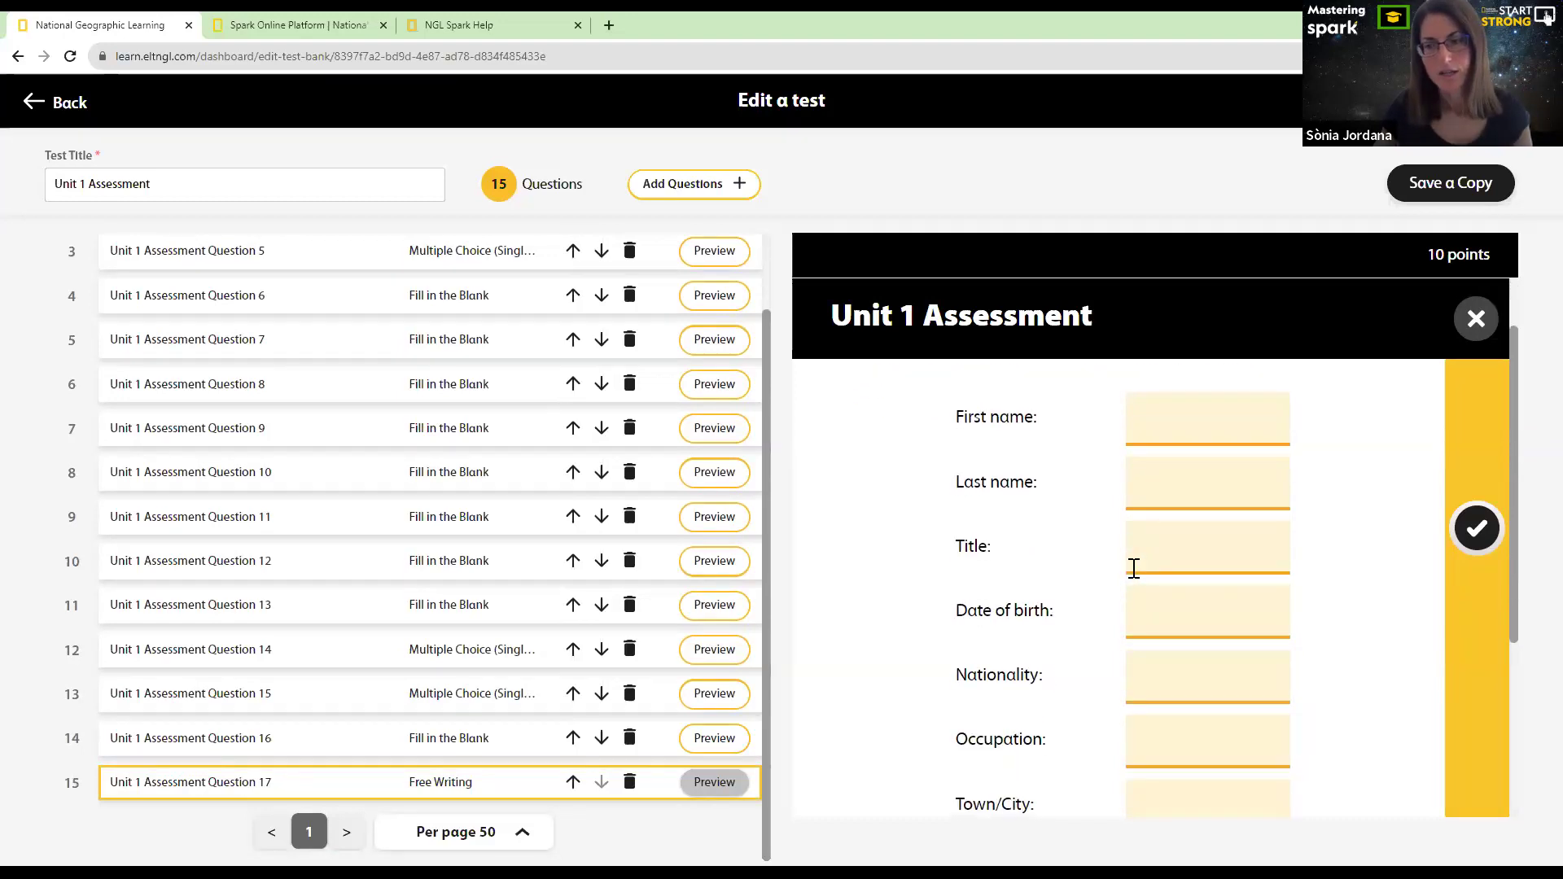
{"action": "scroll", "coordinate": [1134, 568], "scroll_direction": "down", "scroll_amount": 2}
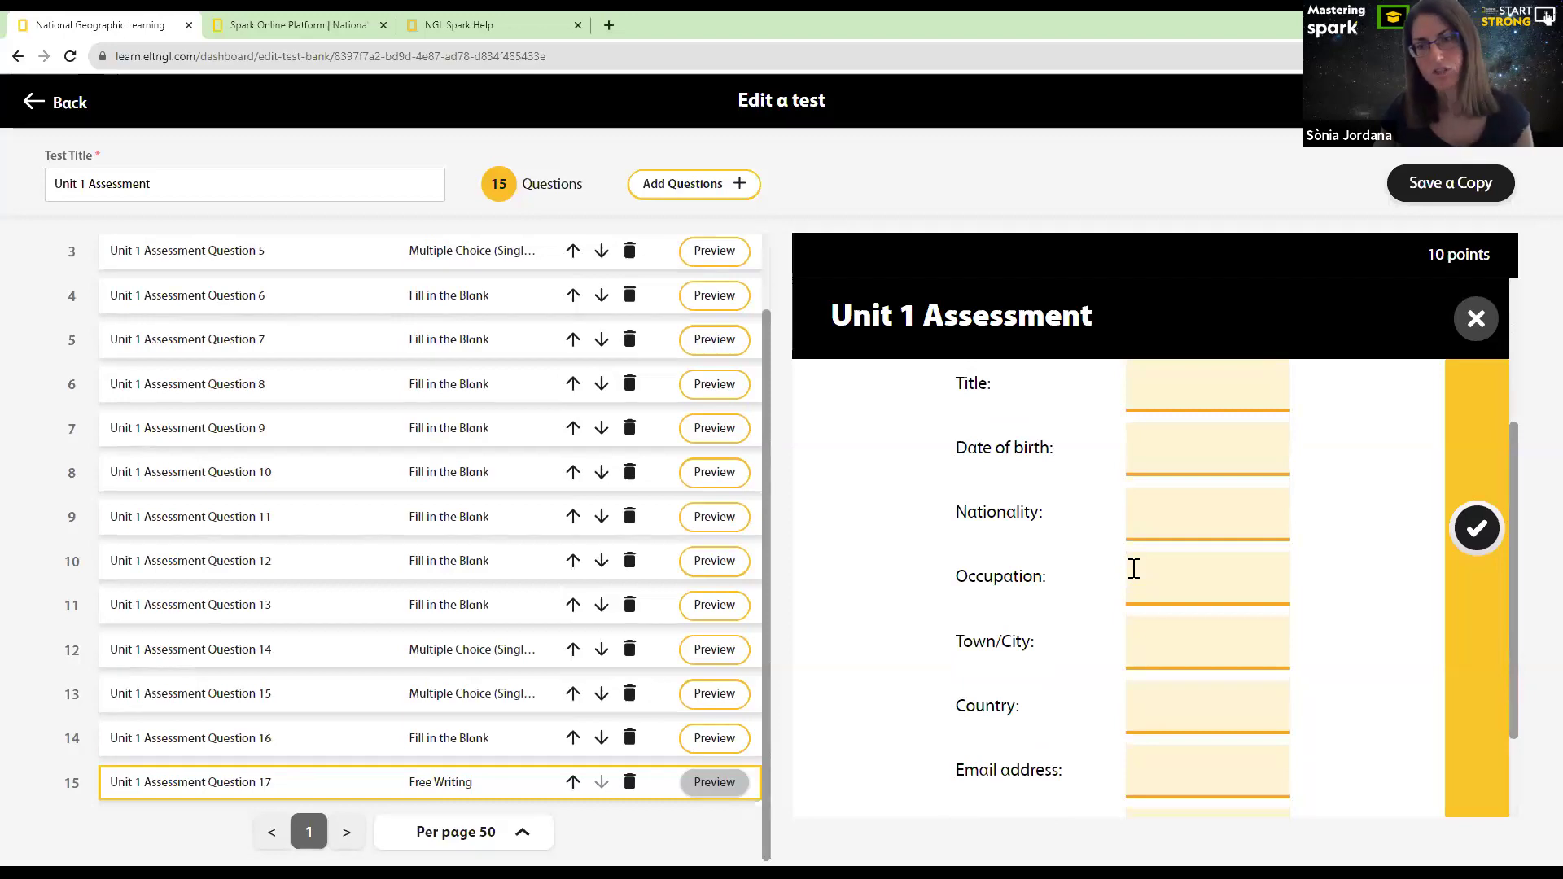
{"action": "scroll", "coordinate": [1129, 567], "scroll_direction": "up", "scroll_amount": 2}
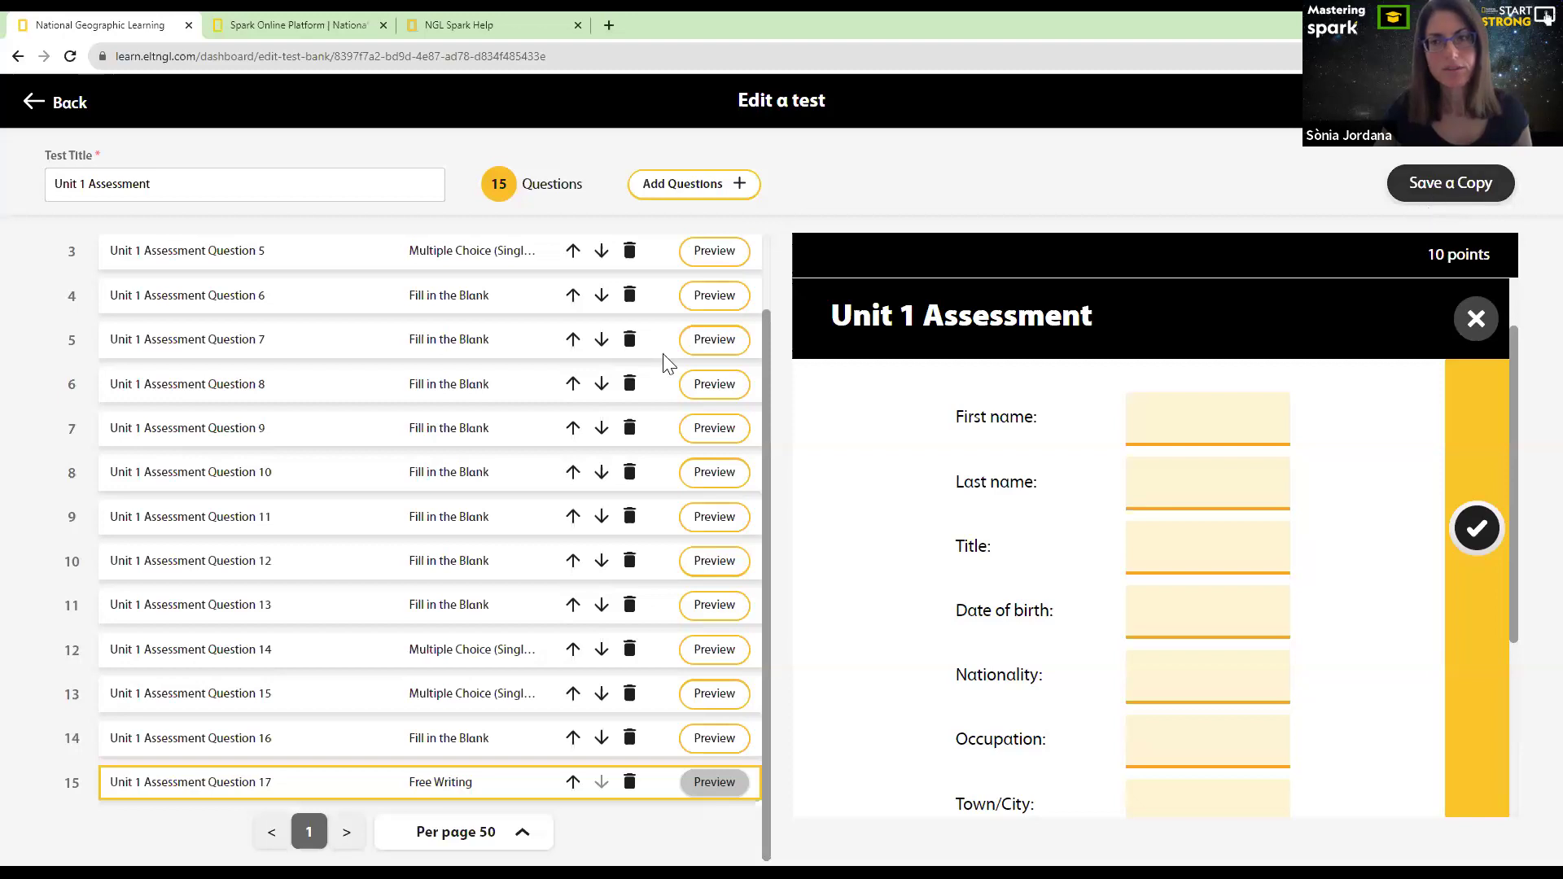
Save the edited test as a copy titled "Unit 1 Assessment. September 2023"
{"action": "left_click", "coordinate": [1395, 197]}
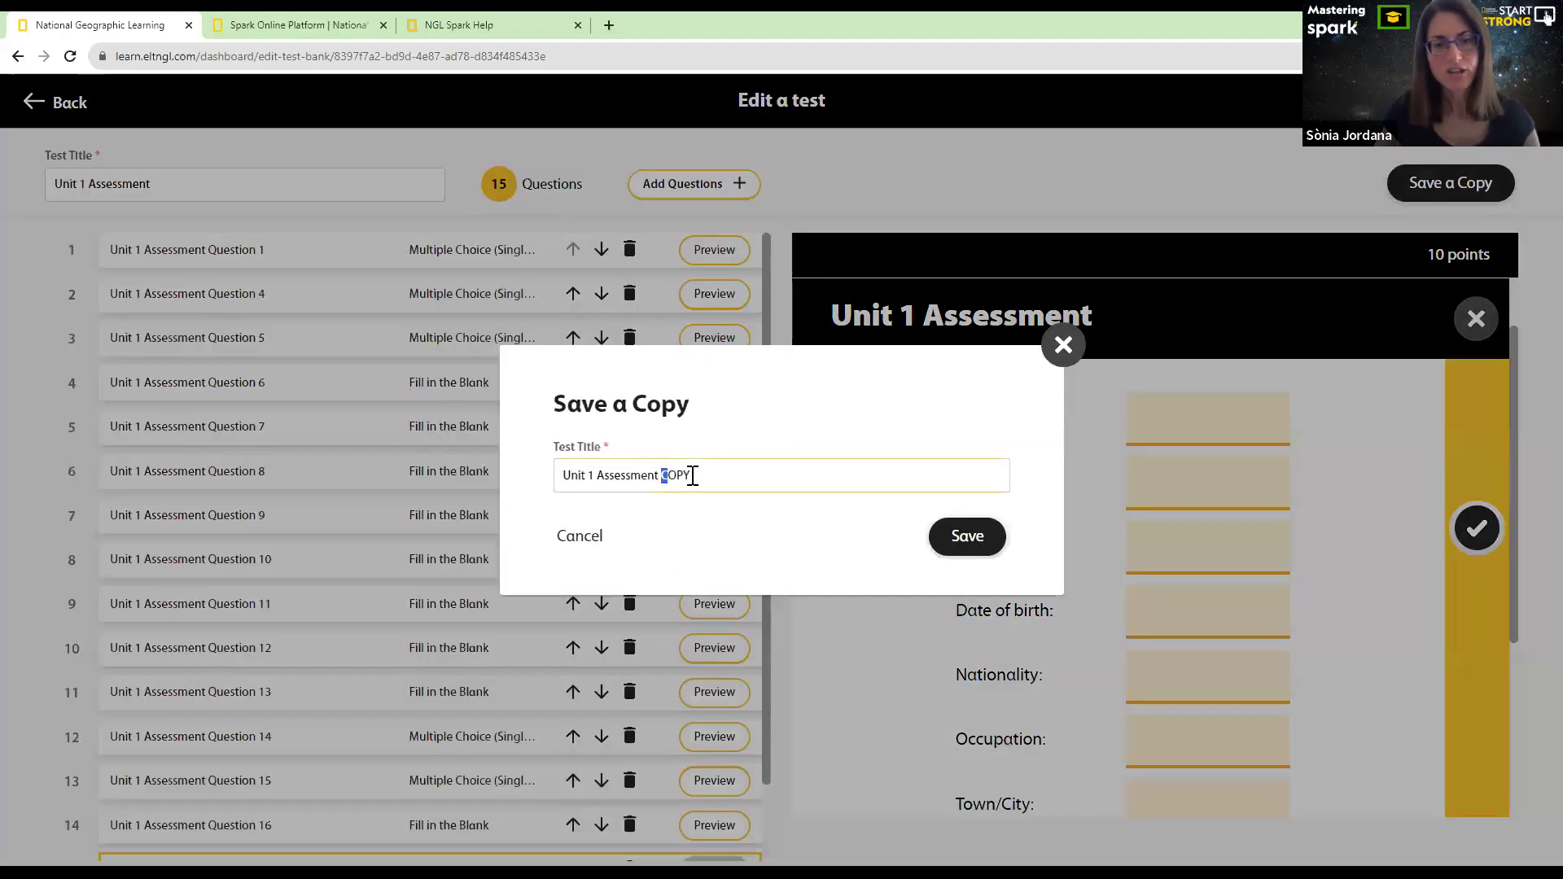
{"action": "left_click_drag", "start_coordinate": [693, 475], "coordinate": [709, 475]}
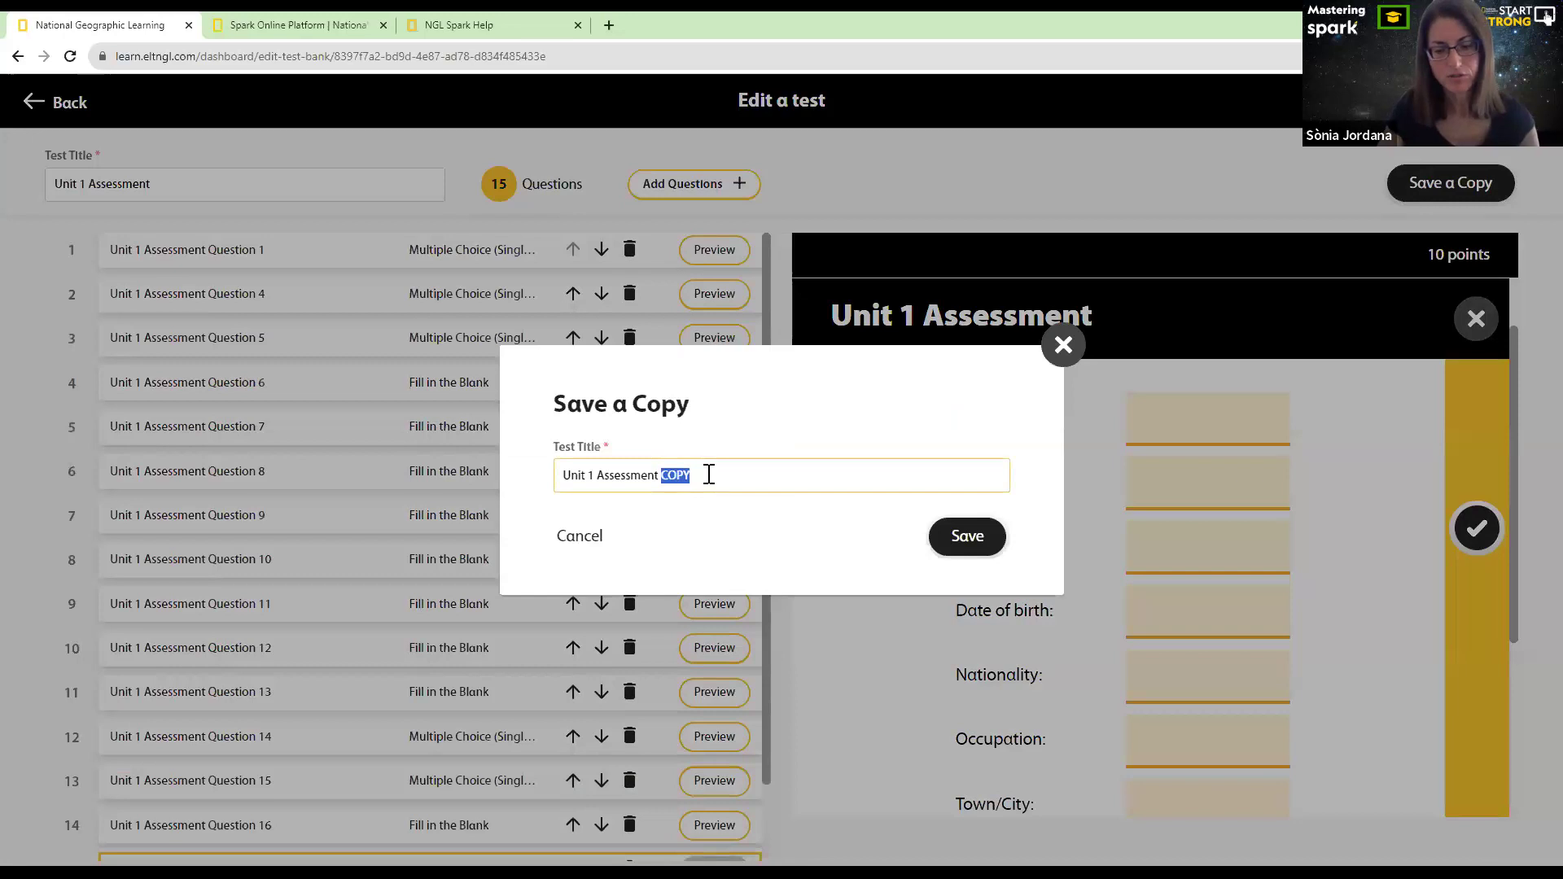
{"action": "key", "text": "BackSpace"}
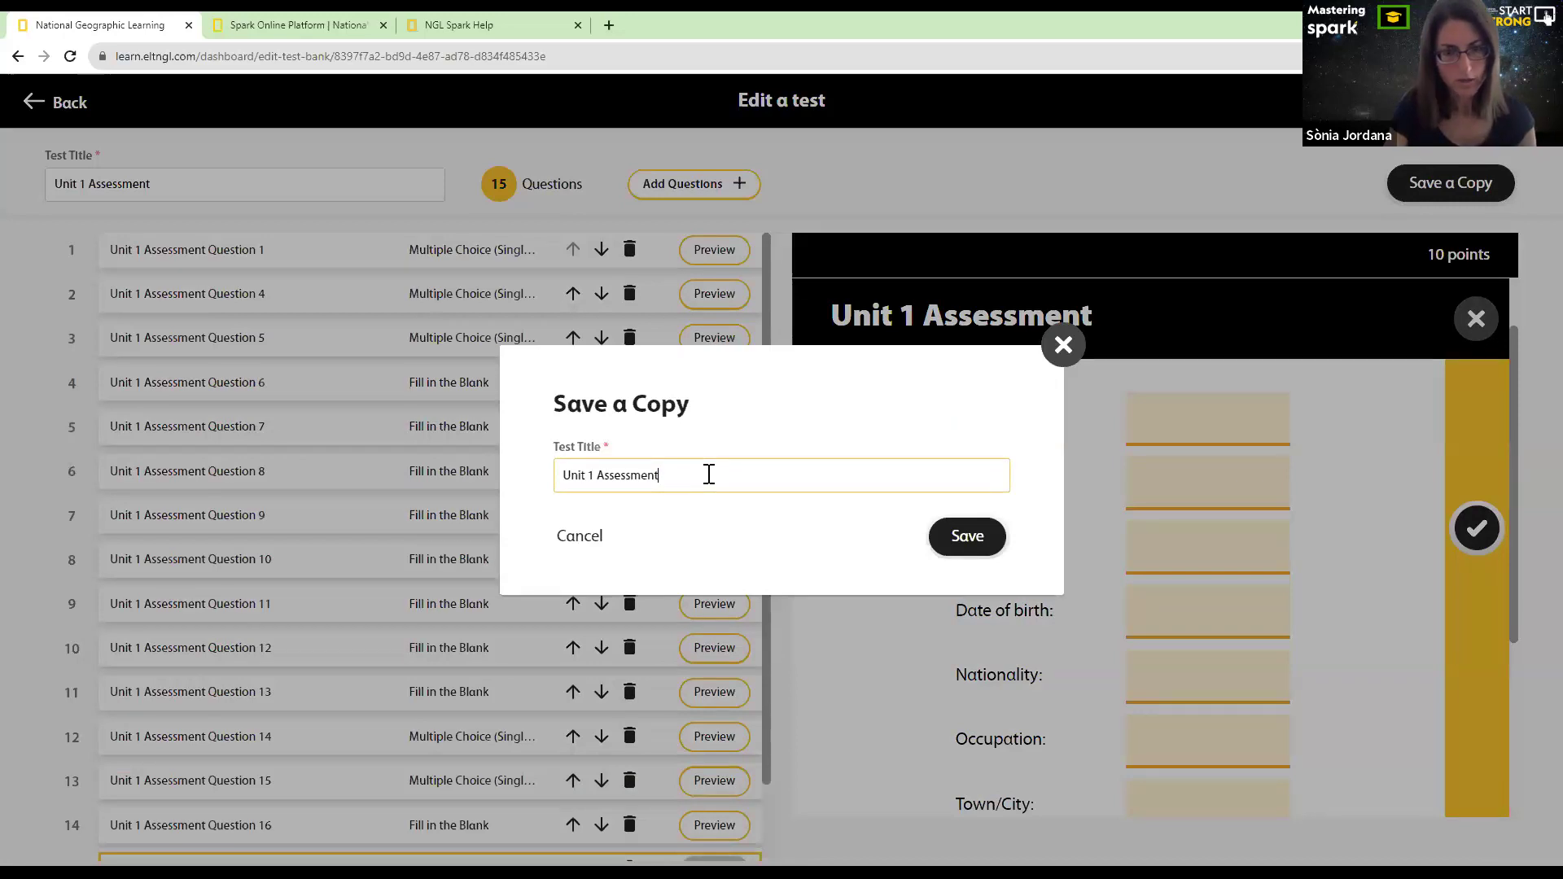
{"action": "type", "text": ". September 2023"}
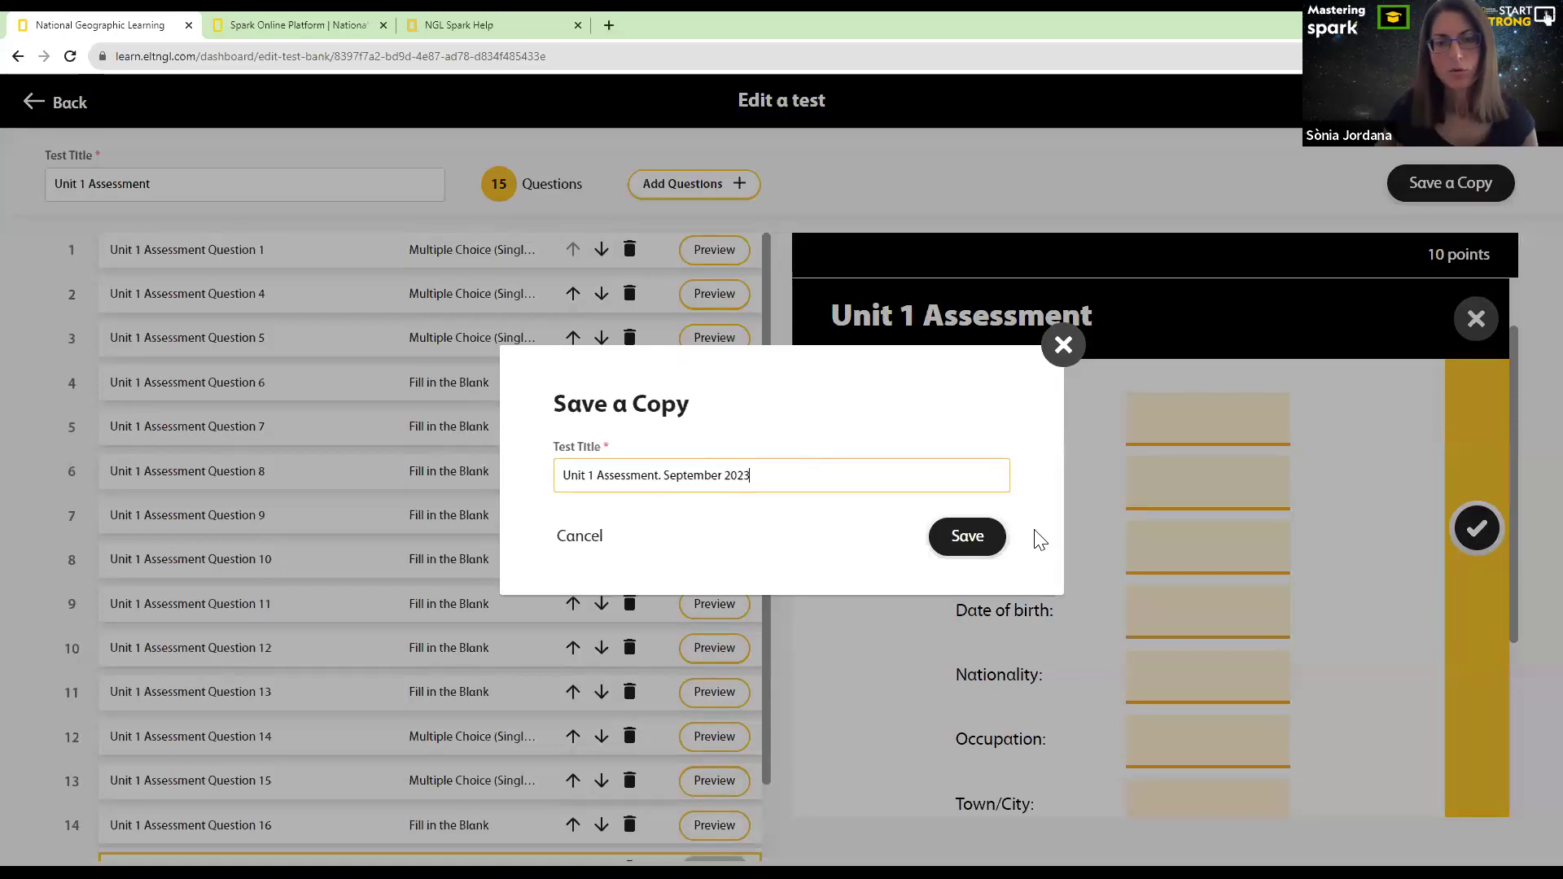
{"action": "left_click", "coordinate": [978, 538]}
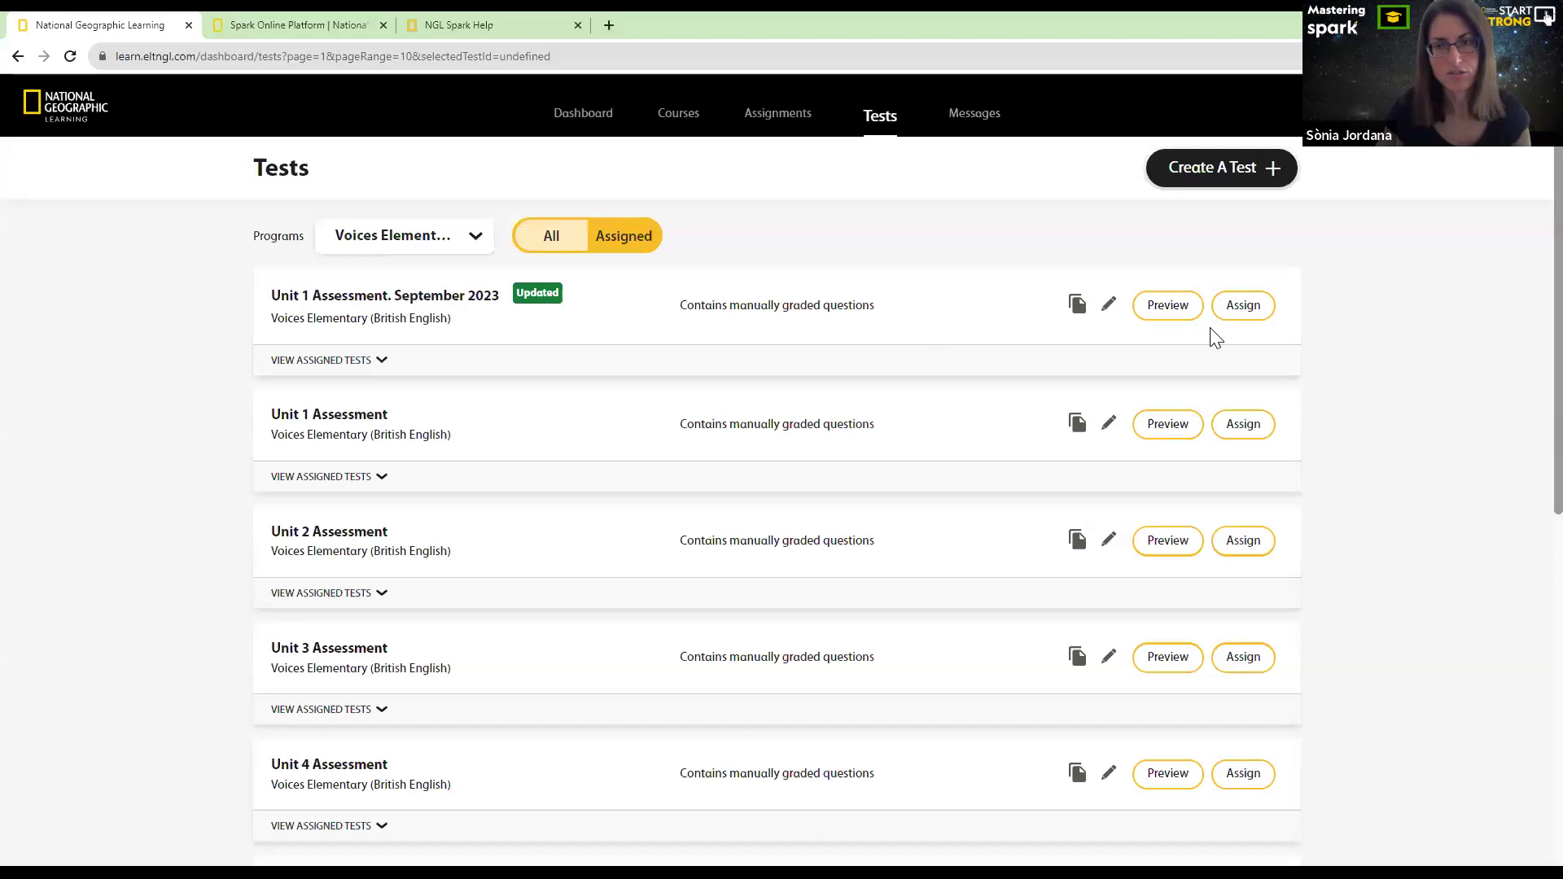
Start assigning the Unit 1 Assessment. September 2023 test and choose Voices Elementary Group 1 as the course
{"action": "left_click", "coordinate": [1239, 318]}
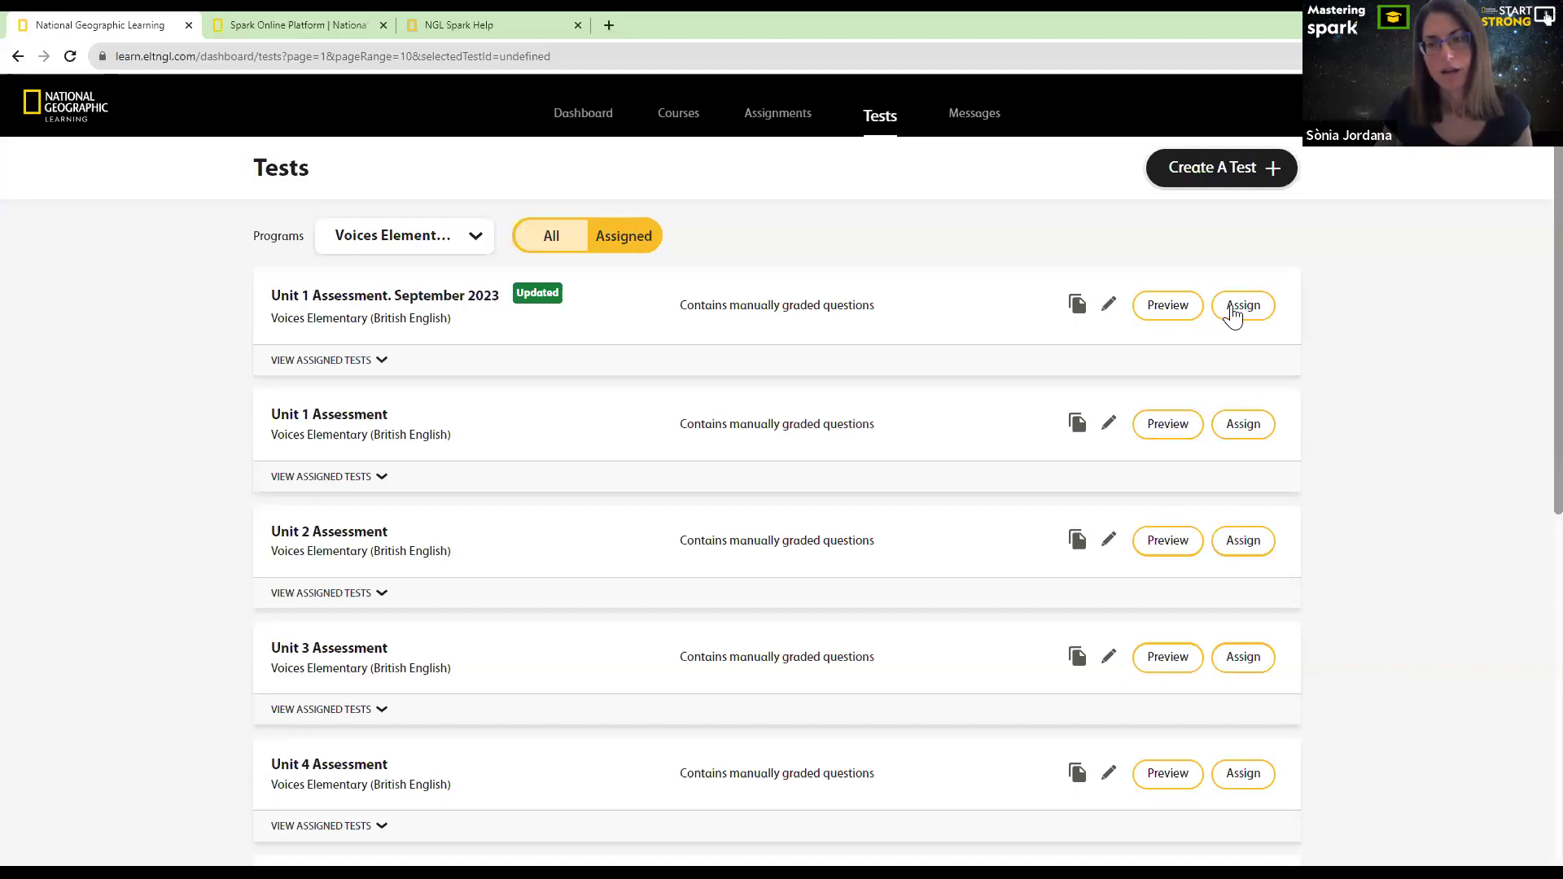
{"action": "left_click", "coordinate": [1233, 314]}
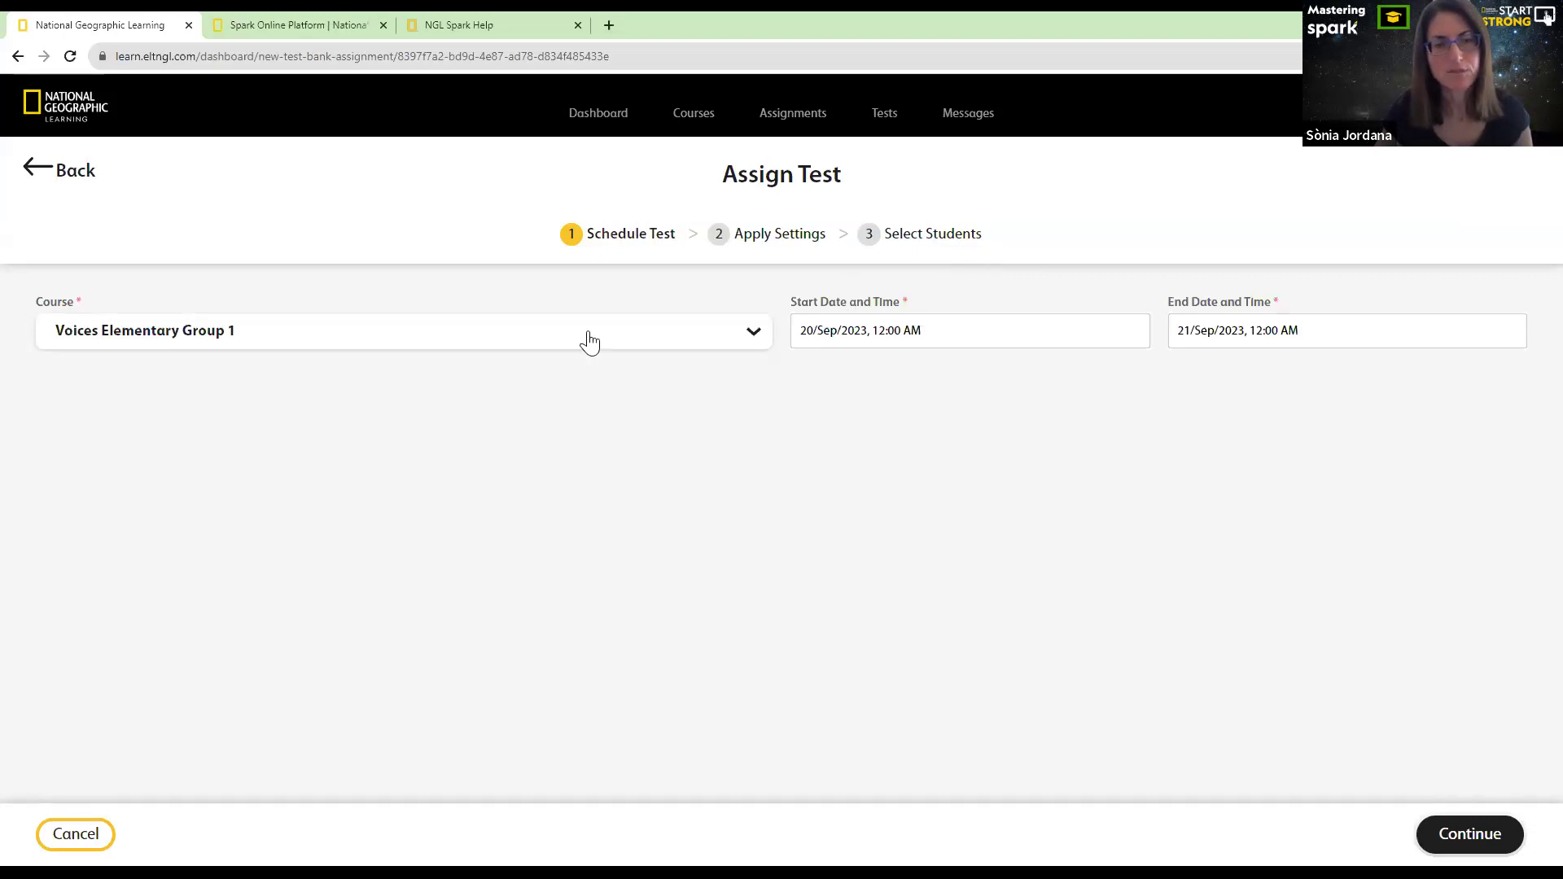
{"action": "left_click", "coordinate": [752, 335]}
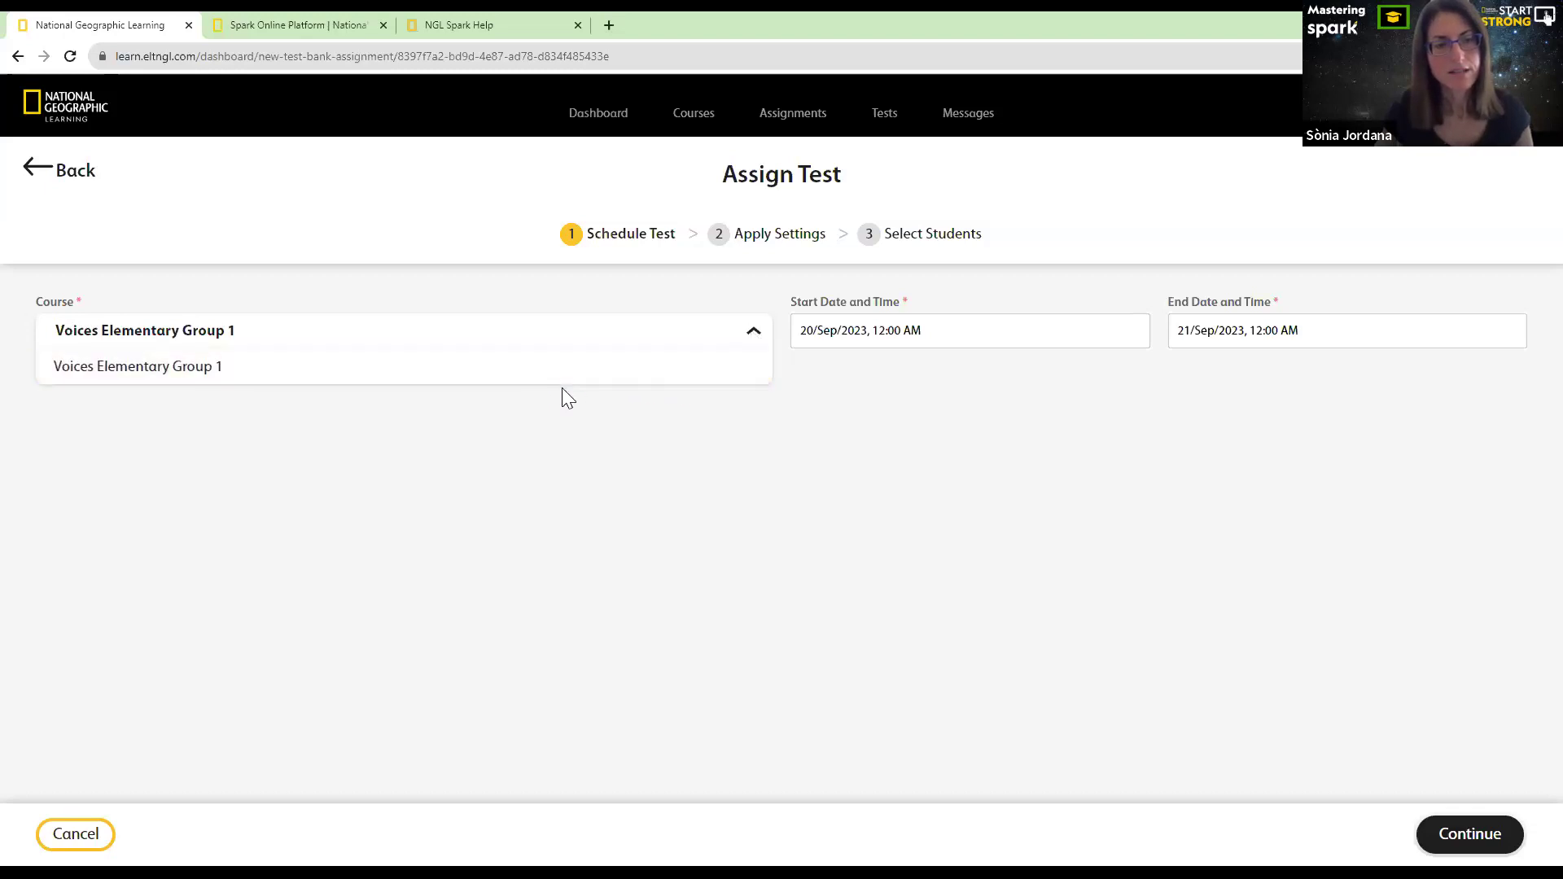
{"action": "left_click", "coordinate": [319, 372]}
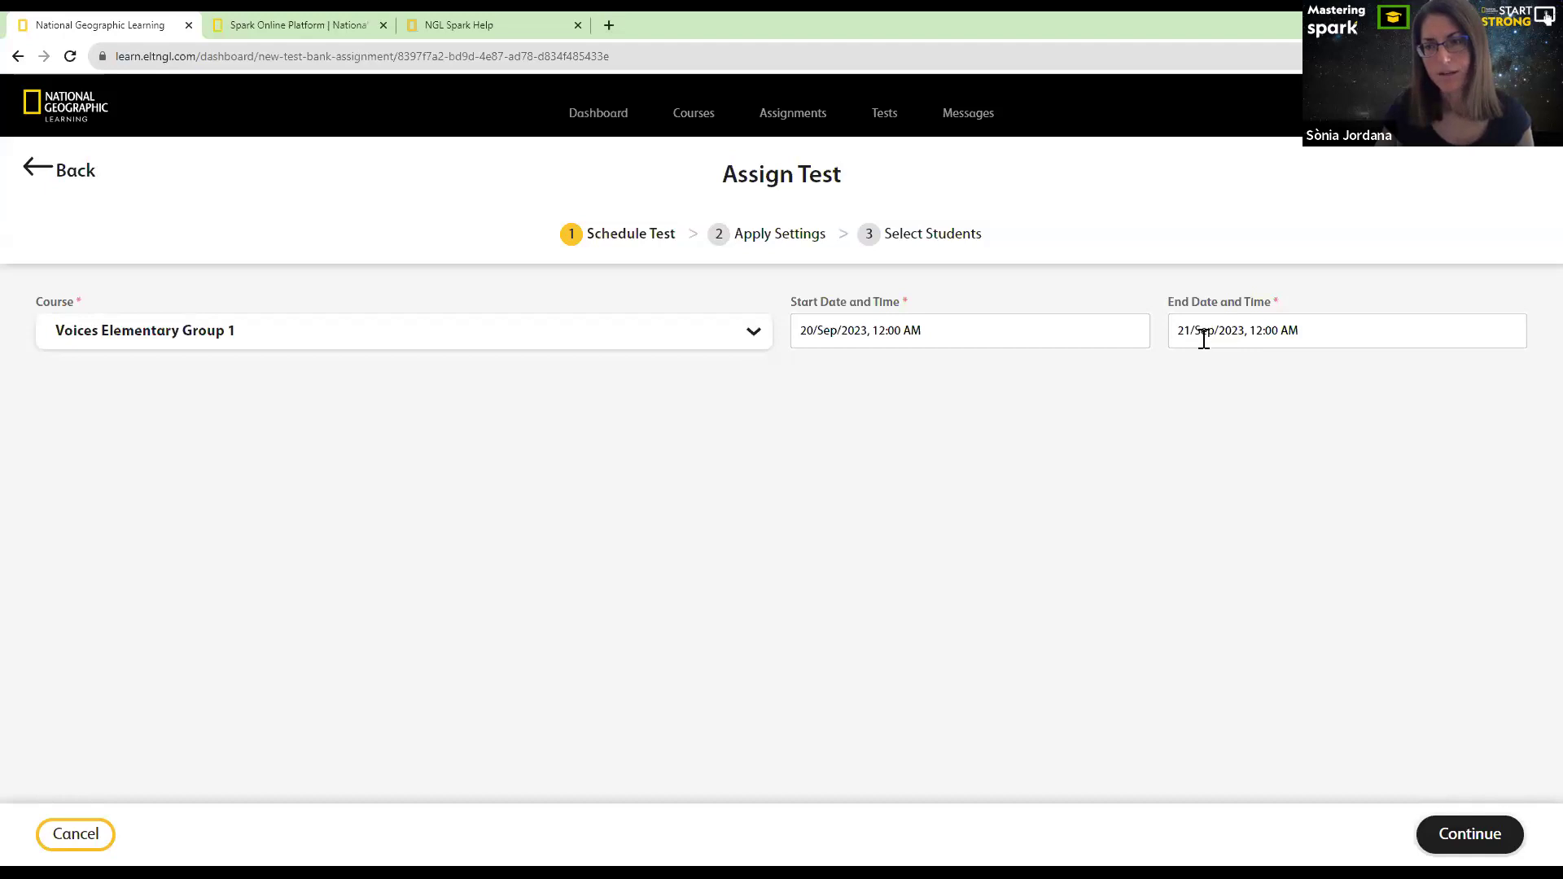
Set the end of the test to 21/Sep/2023, 11:00 AM
{"action": "left_click", "coordinate": [1241, 335]}
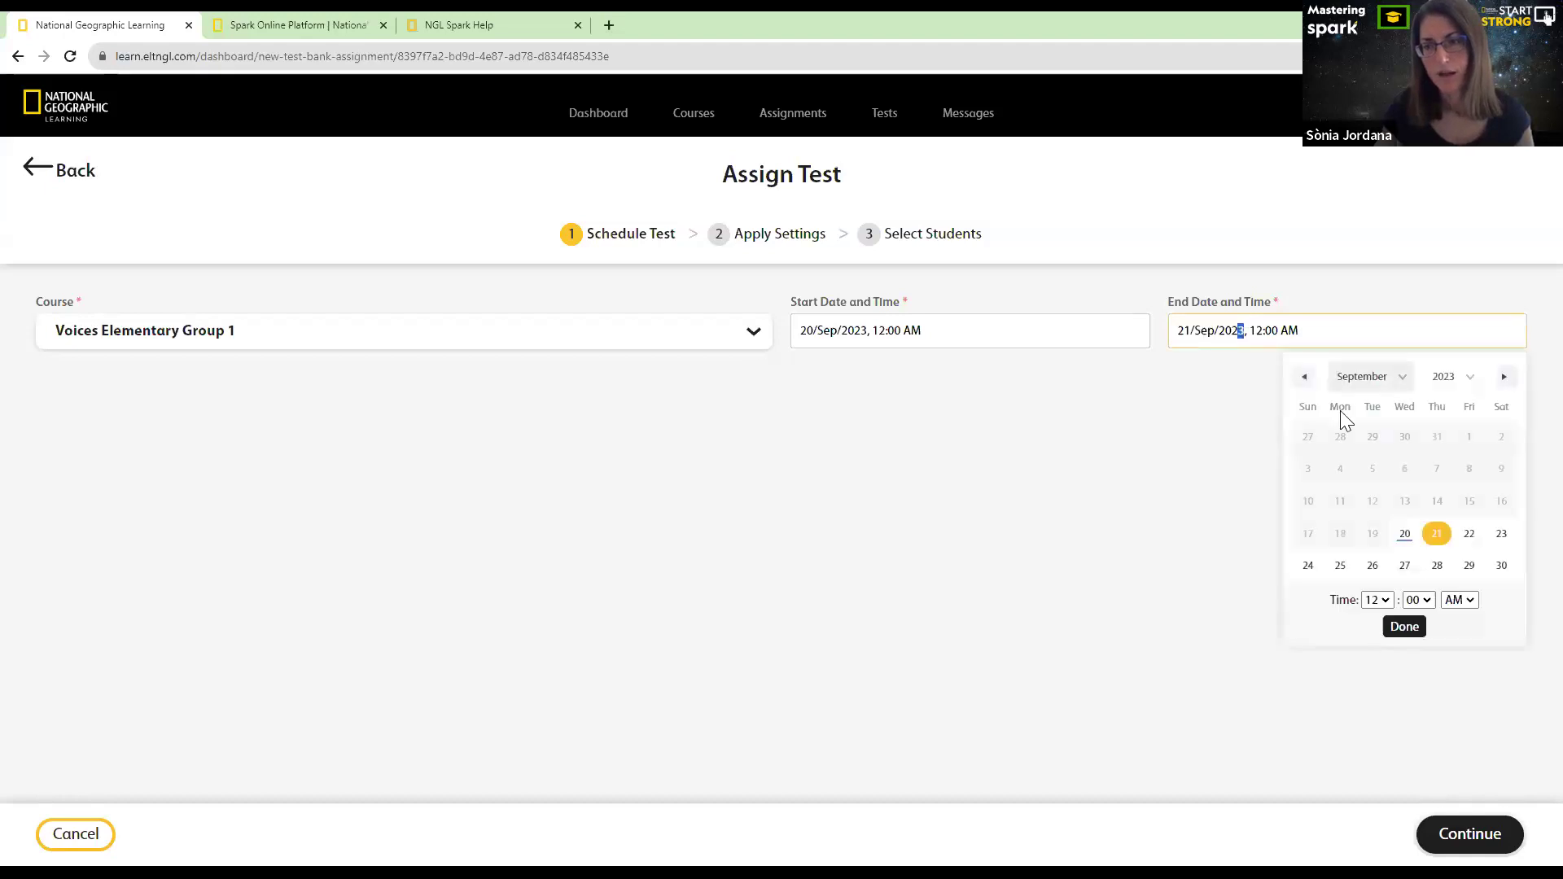
{"action": "left_click", "coordinate": [1387, 601]}
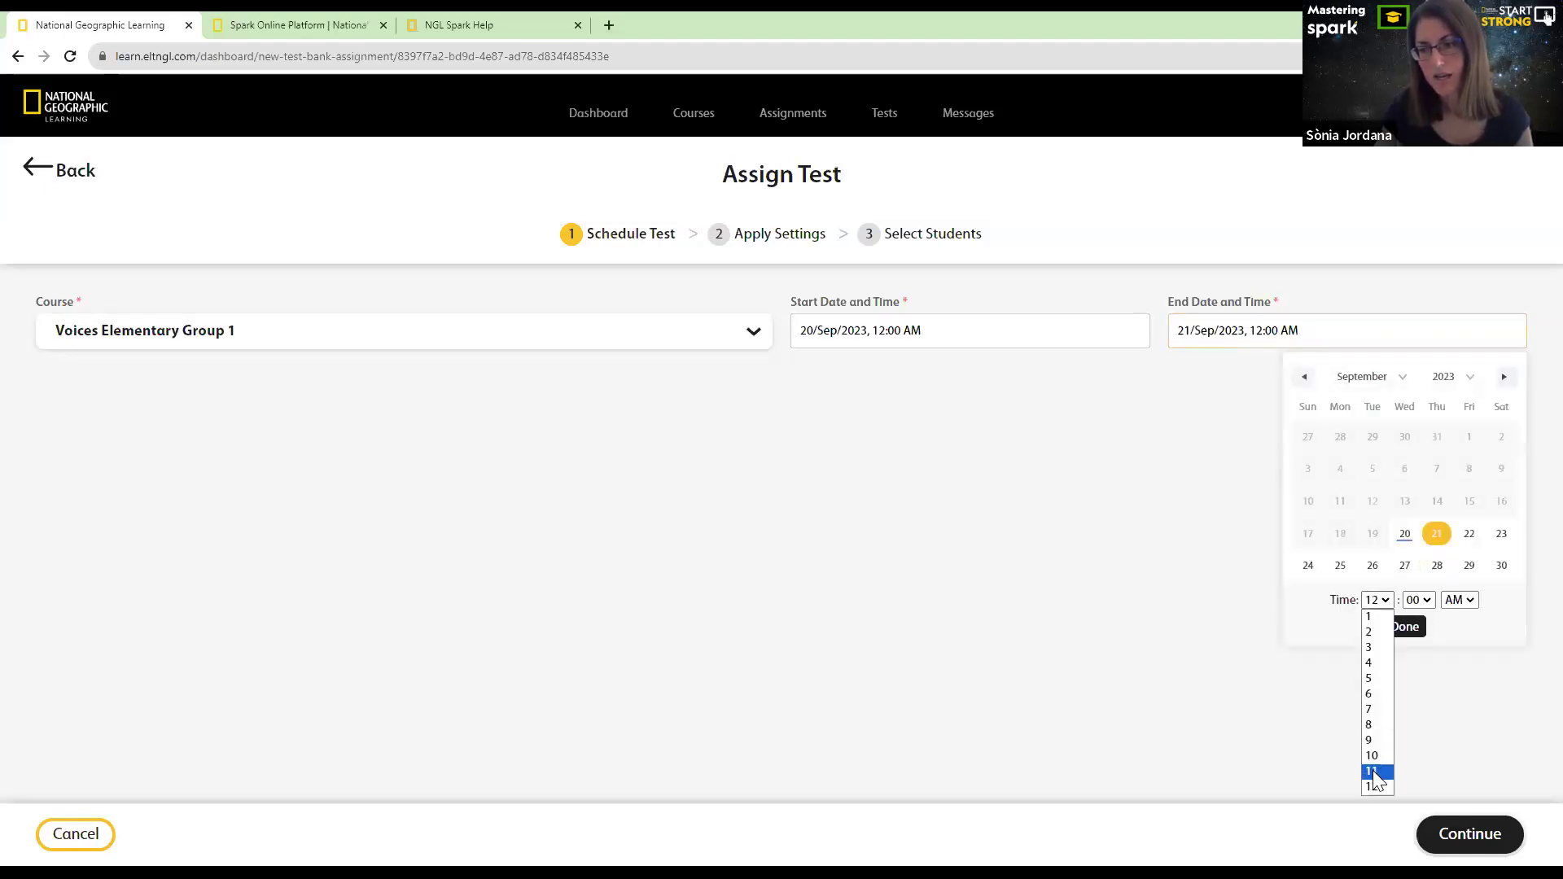
{"action": "left_click", "coordinate": [1373, 773]}
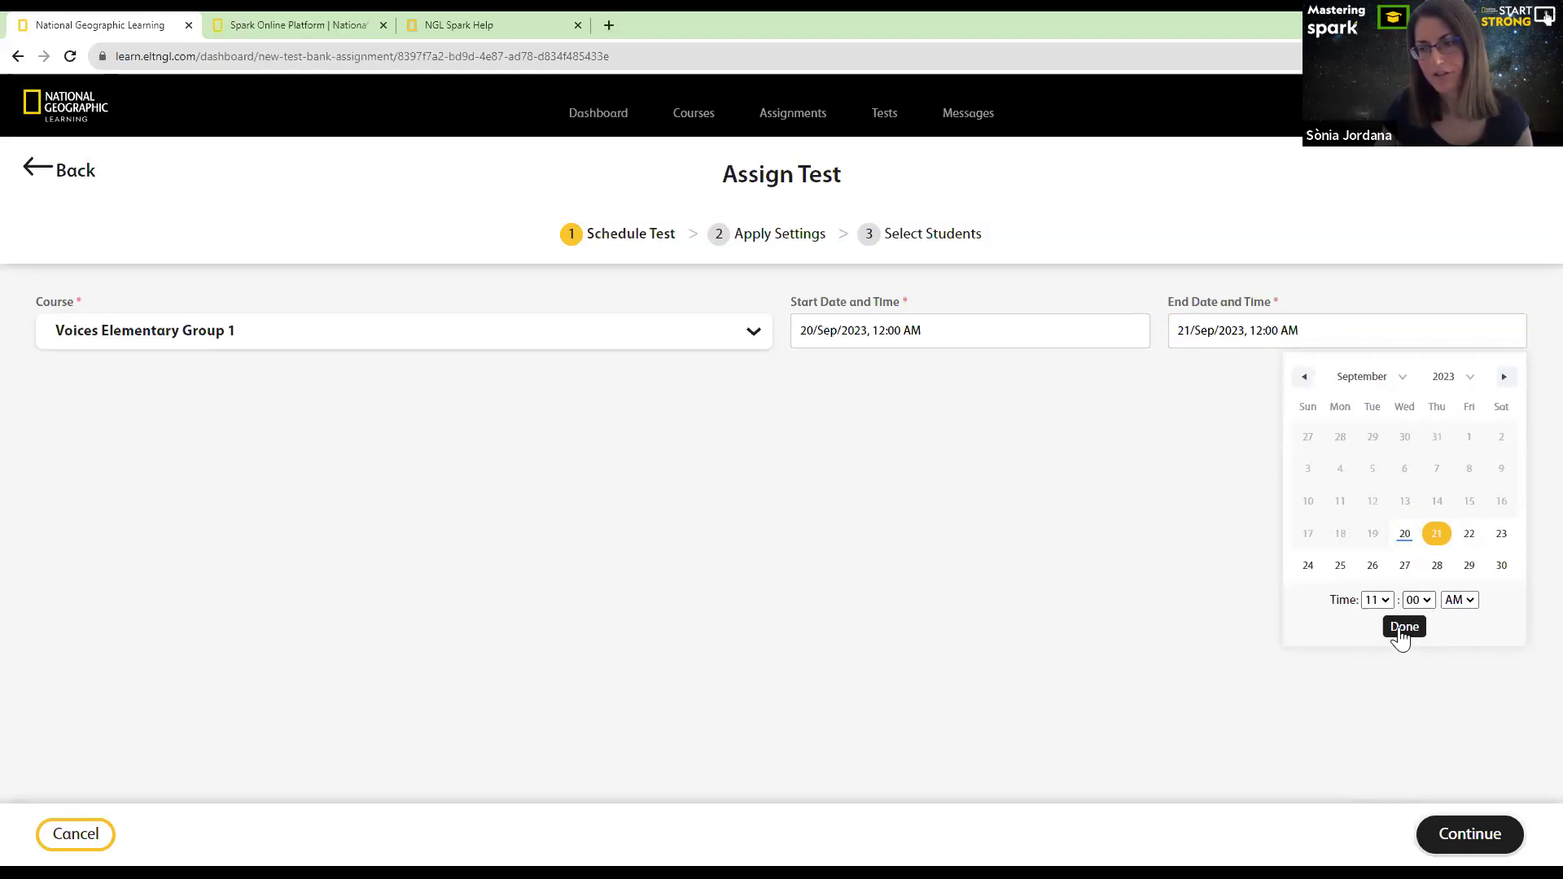
{"action": "left_click", "coordinate": [1401, 627]}
Set the start of the test to 21/Sep/2023, 10:00 AM and proceed to the test settings
{"action": "left_click", "coordinate": [878, 330]}
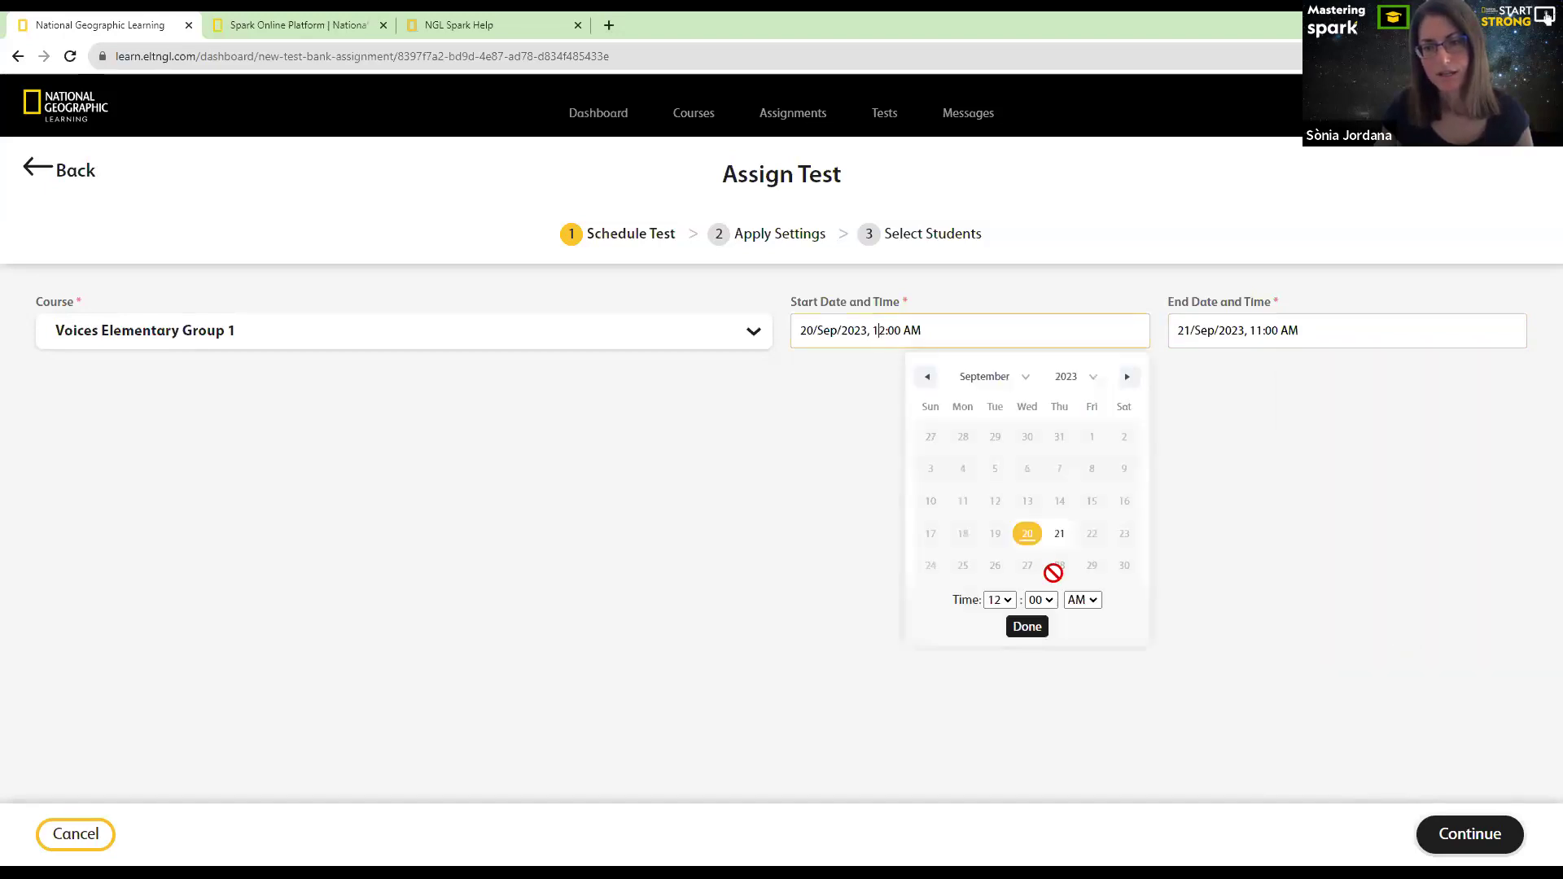
{"action": "left_click", "coordinate": [1058, 534]}
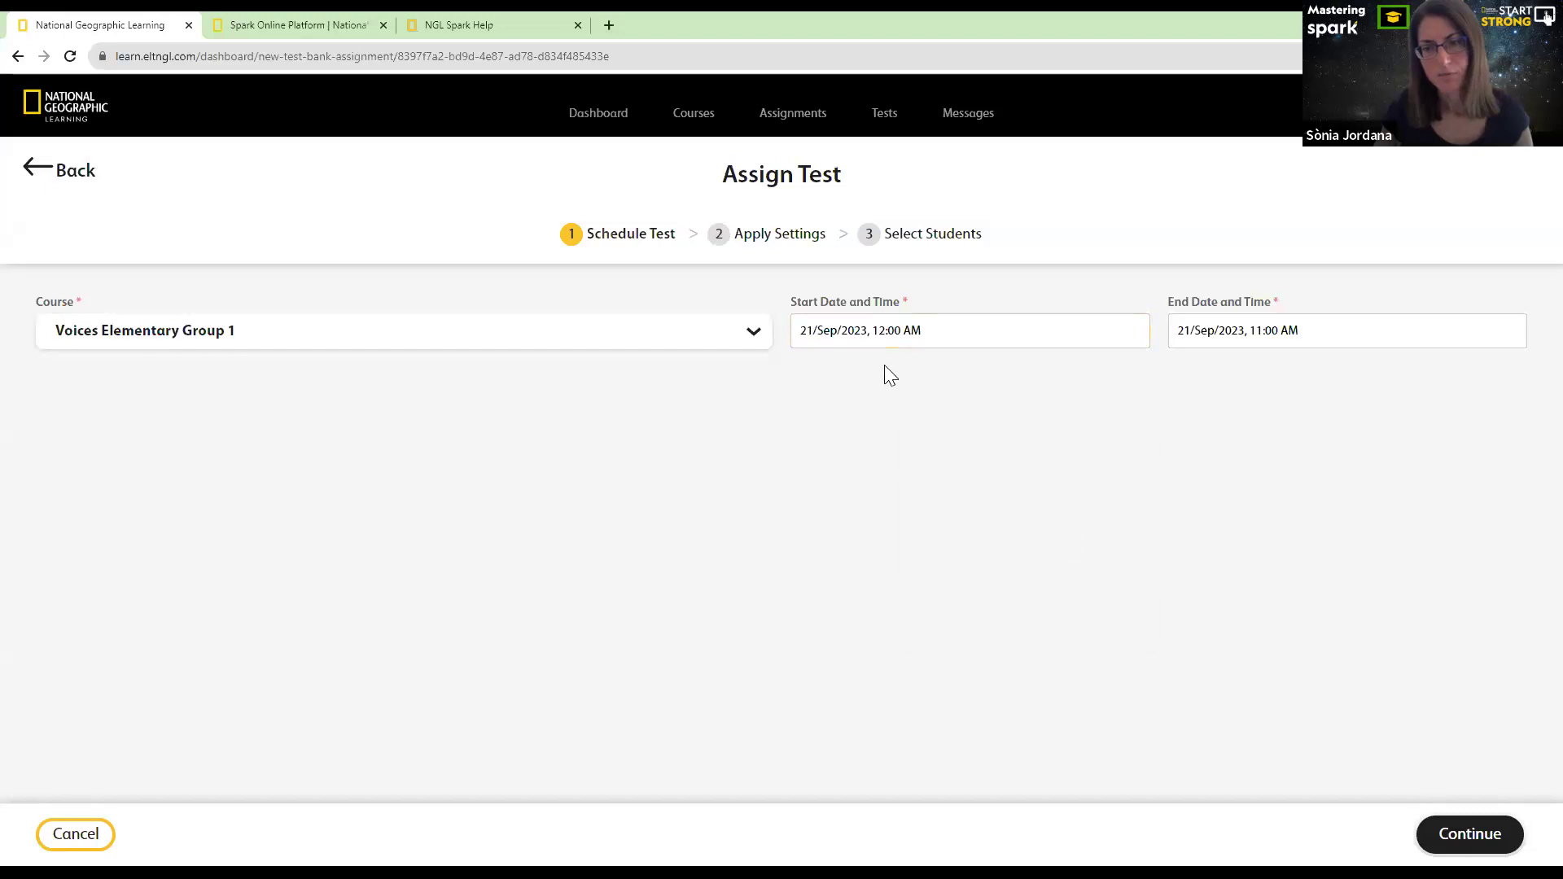
{"action": "left_click", "coordinate": [887, 334]}
{"action": "left_click", "coordinate": [1000, 600]}
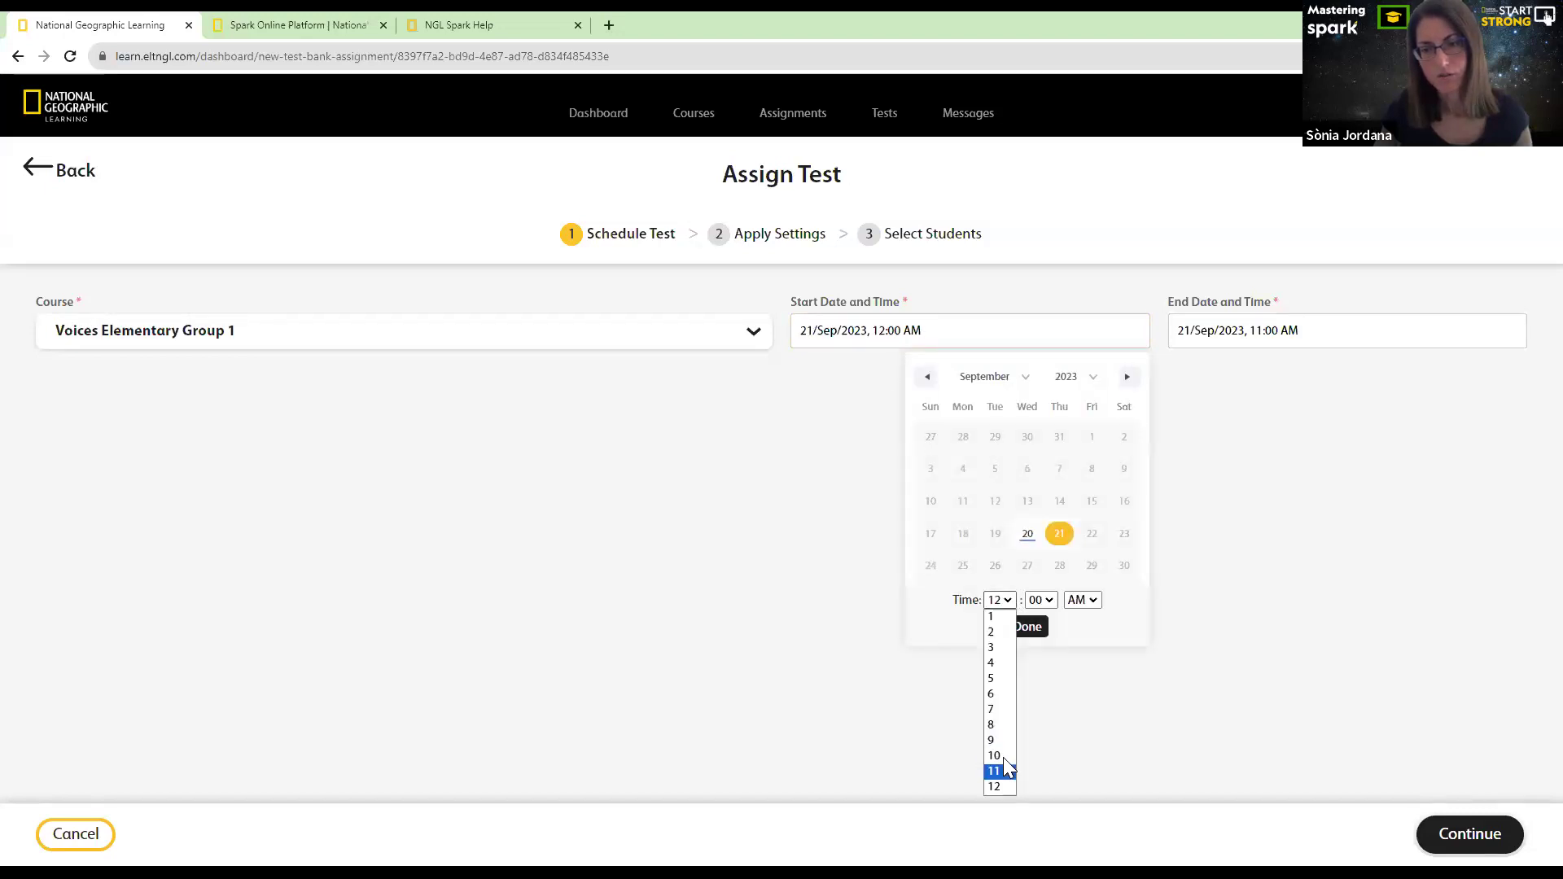
{"action": "left_click", "coordinate": [995, 757]}
{"action": "left_click", "coordinate": [1027, 626]}
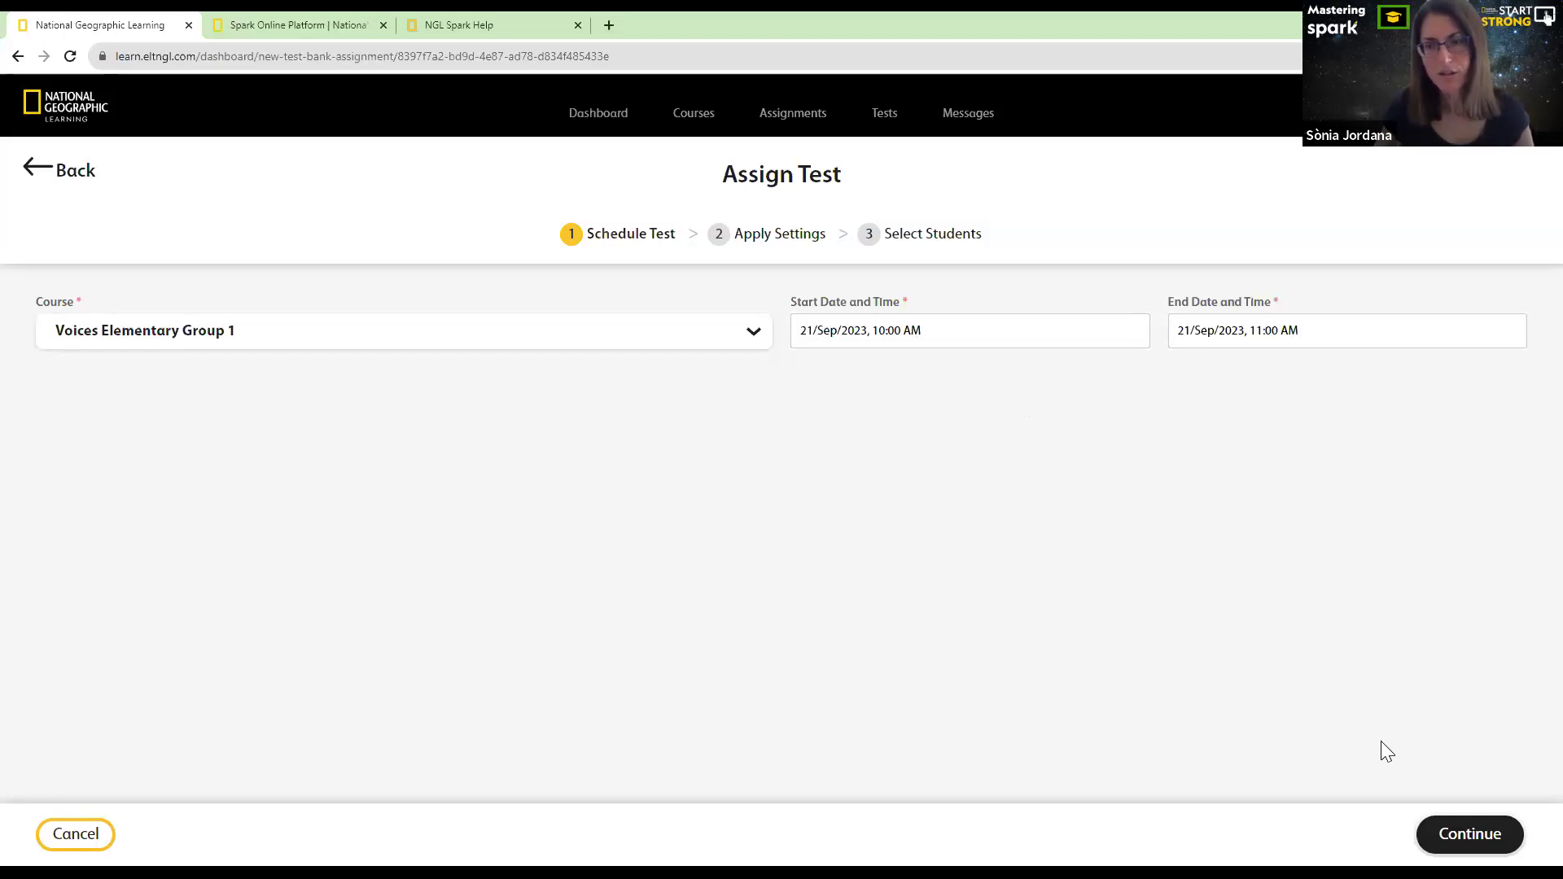
{"action": "left_click", "coordinate": [1458, 831]}
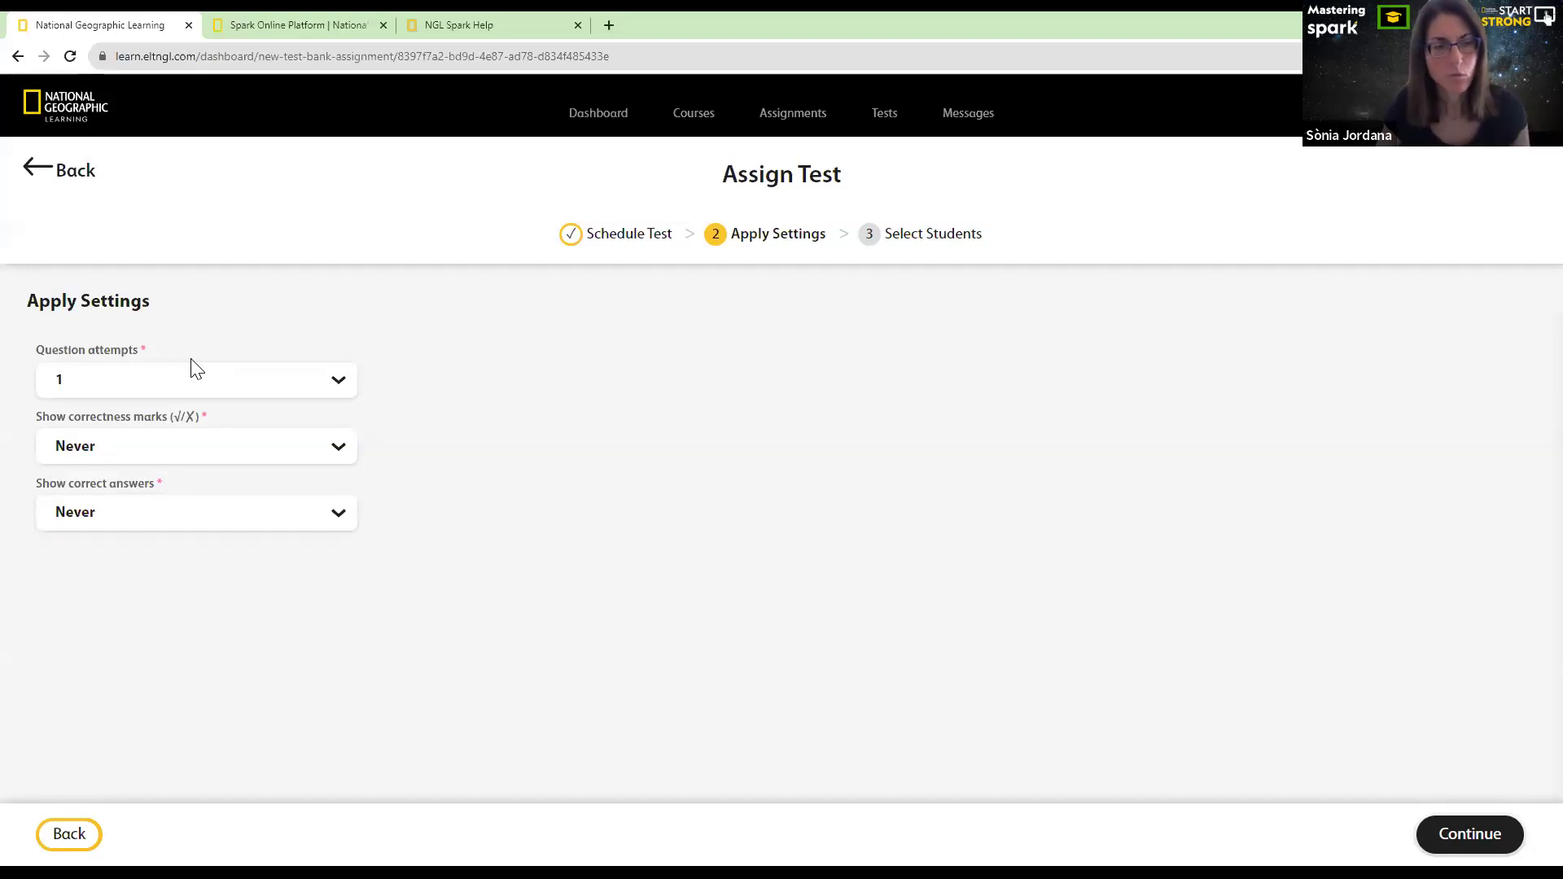
Look through the available numbers of question attempts, keeping the setting at 1
{"action": "left_click", "coordinate": [335, 386]}
{"action": "scroll", "coordinate": [329, 454], "scroll_direction": "down", "scroll_amount": 1}
{"action": "scroll", "coordinate": [330, 472], "scroll_direction": "down", "scroll_amount": 2}
{"action": "scroll", "coordinate": [319, 487], "scroll_direction": "up", "scroll_amount": 3}
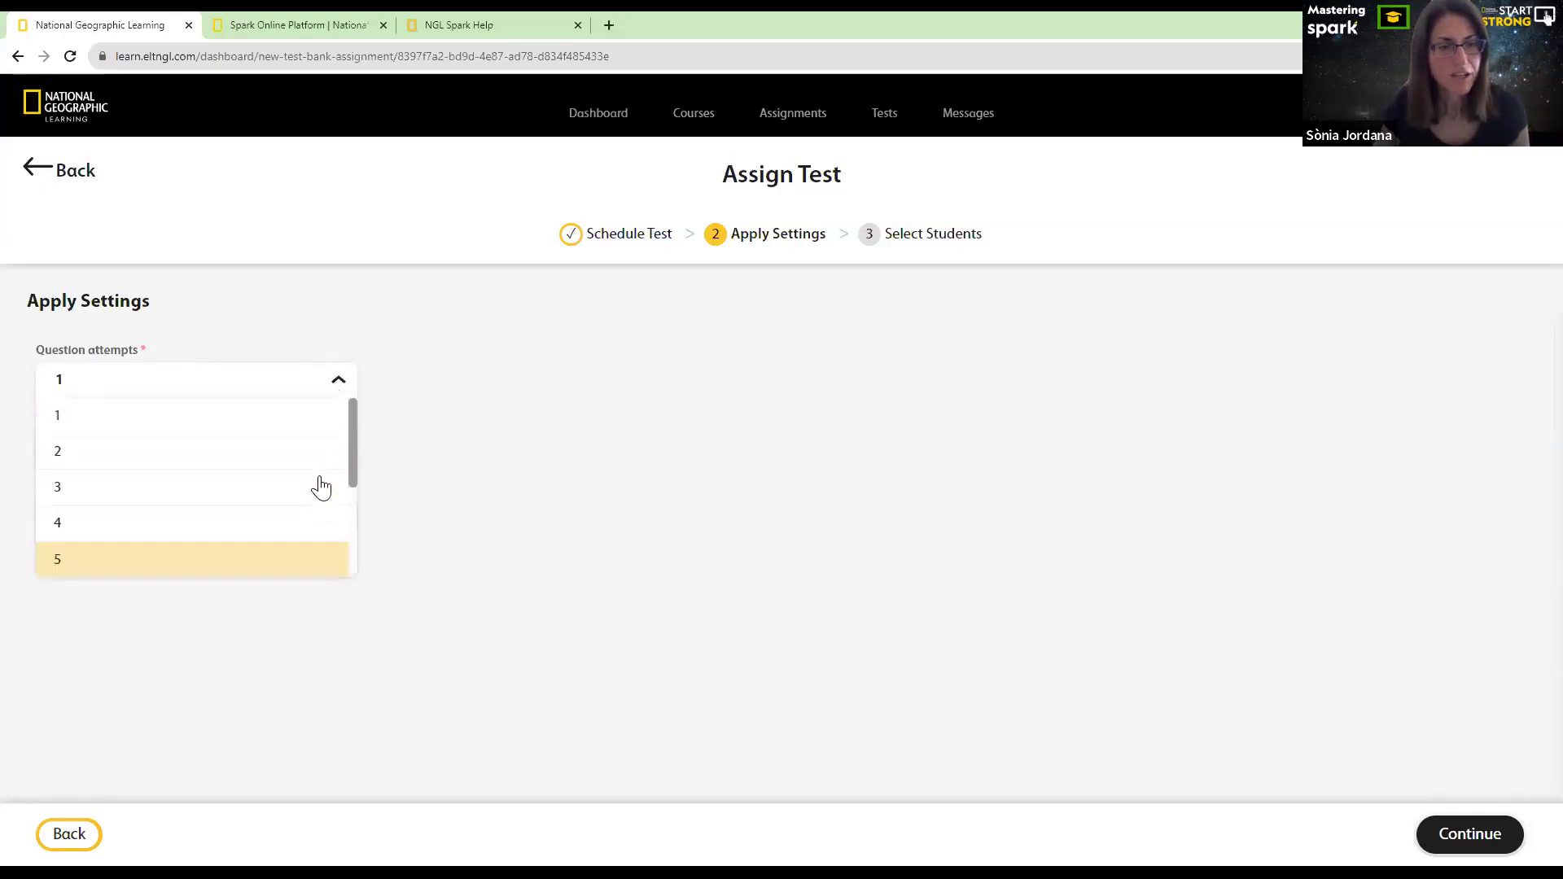
{"action": "left_click", "coordinate": [262, 387]}
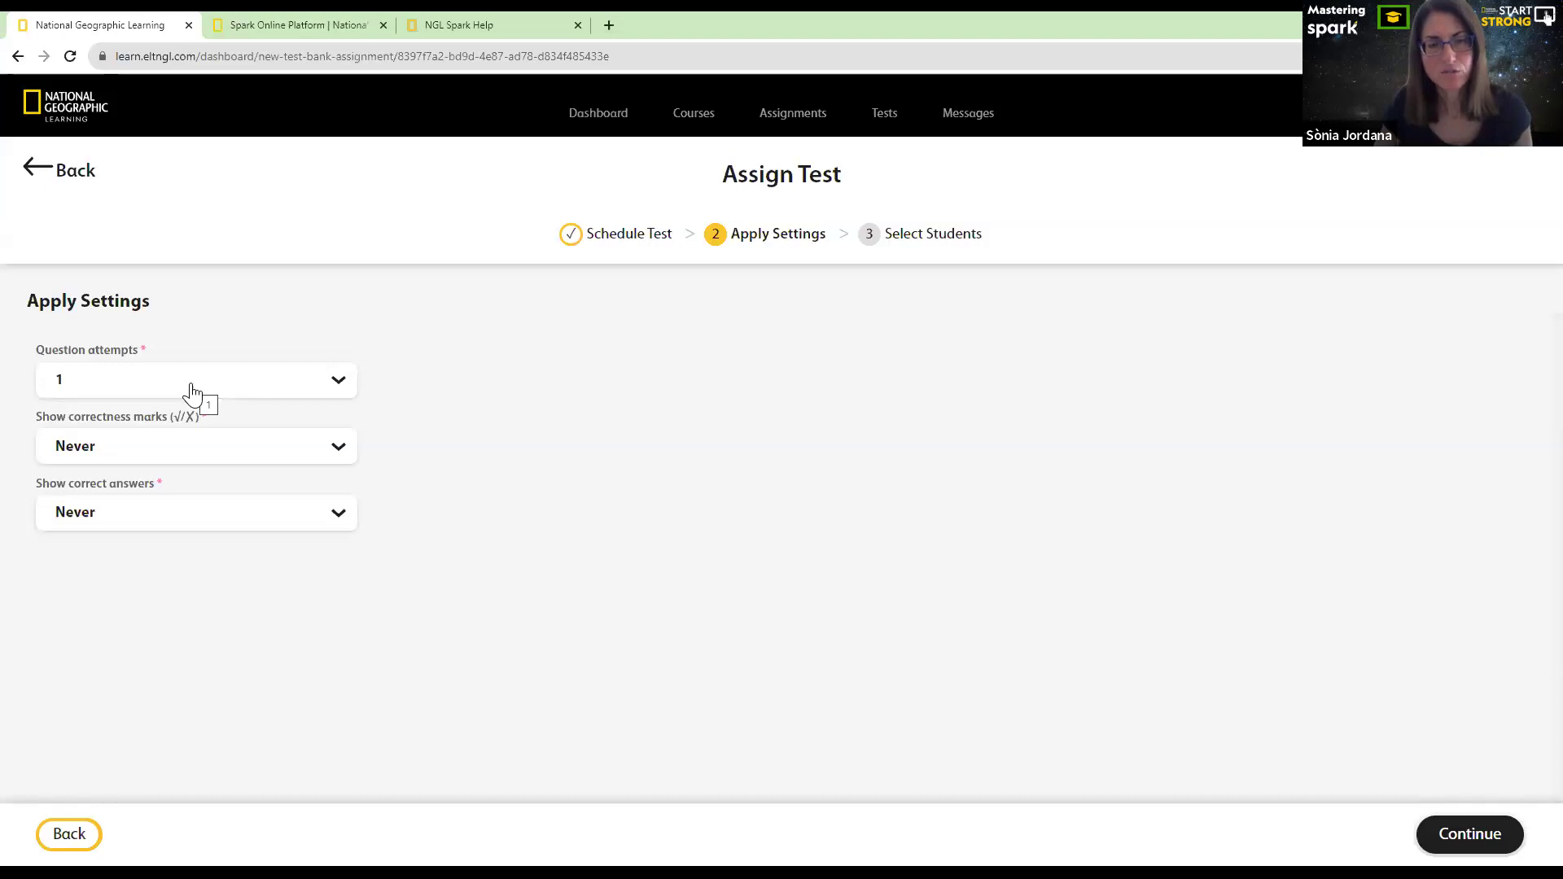
Set both the correctness marks and the correct answers to show after the due date, and proceed to student selection
{"action": "left_click", "coordinate": [325, 454]}
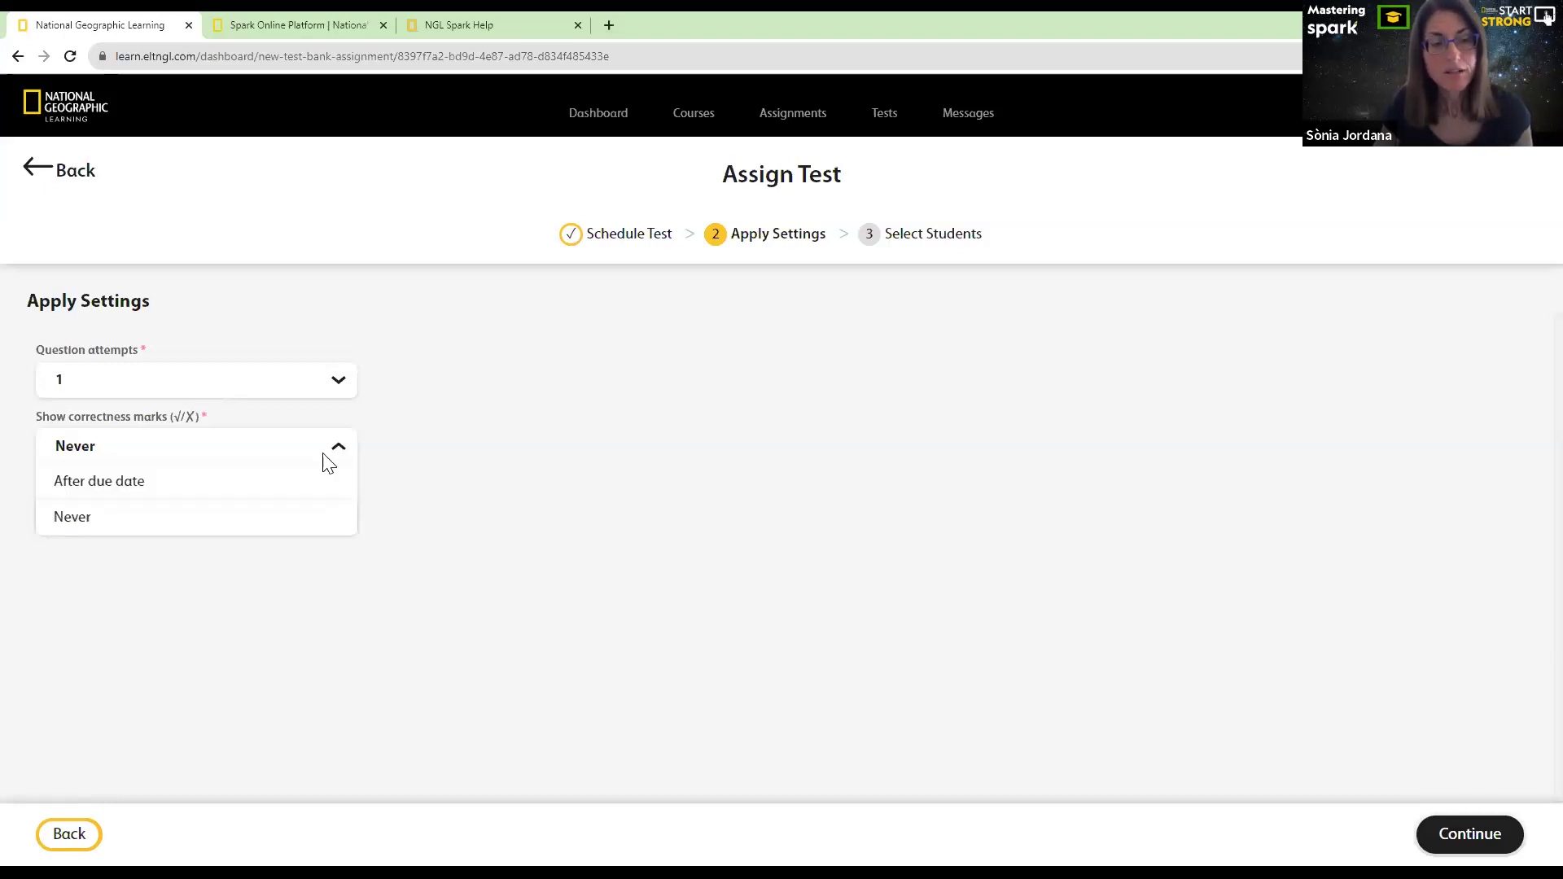
{"action": "left_click", "coordinate": [129, 488]}
{"action": "left_click", "coordinate": [314, 516]}
{"action": "left_click", "coordinate": [192, 595]}
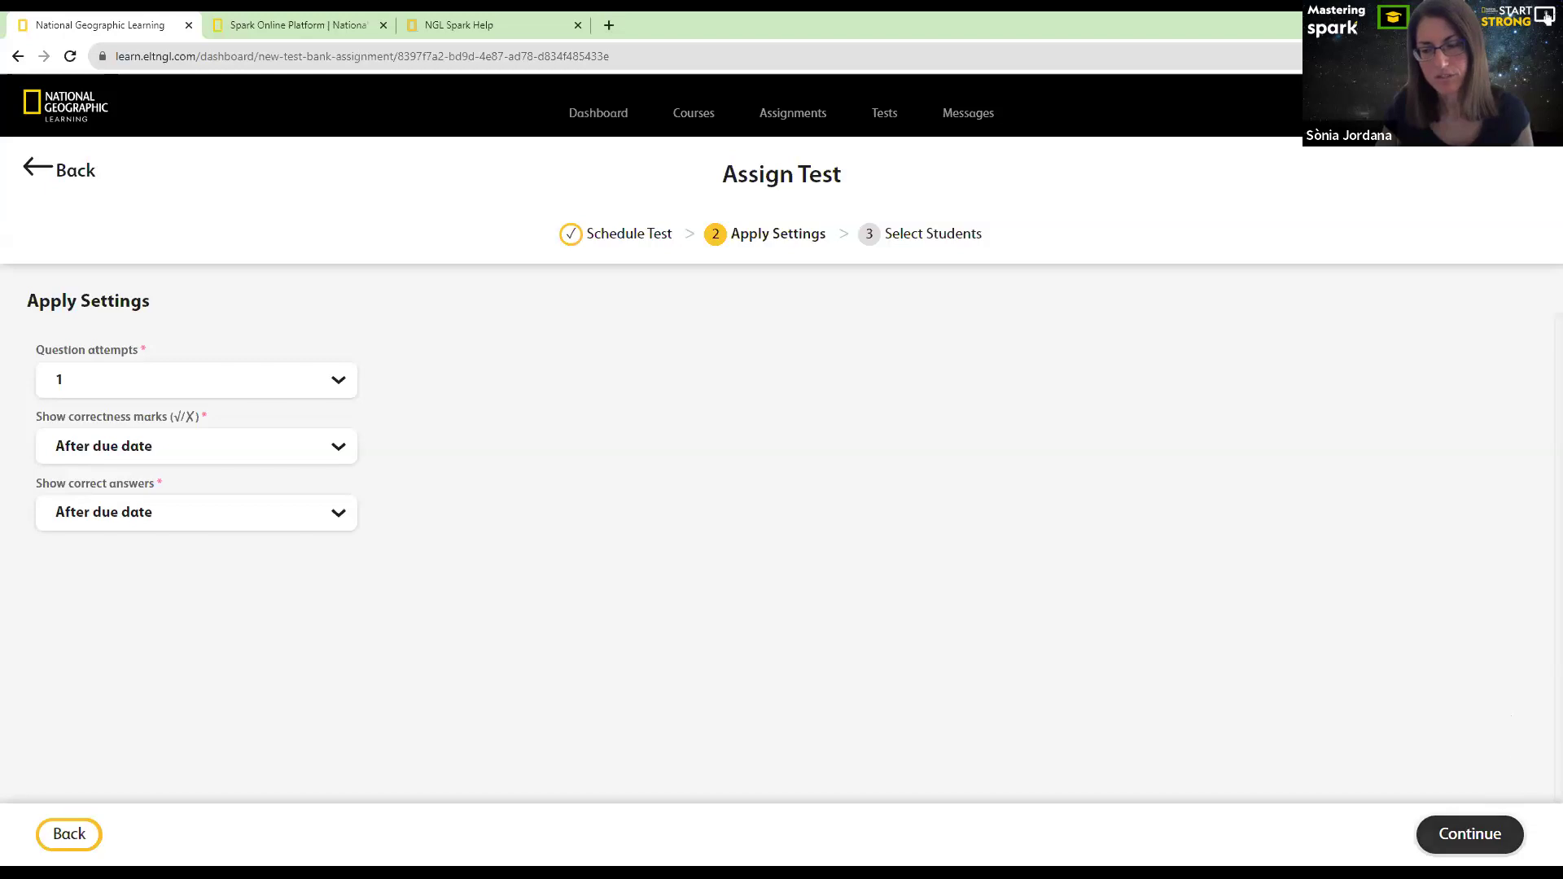
{"action": "left_click", "coordinate": [1449, 833]}
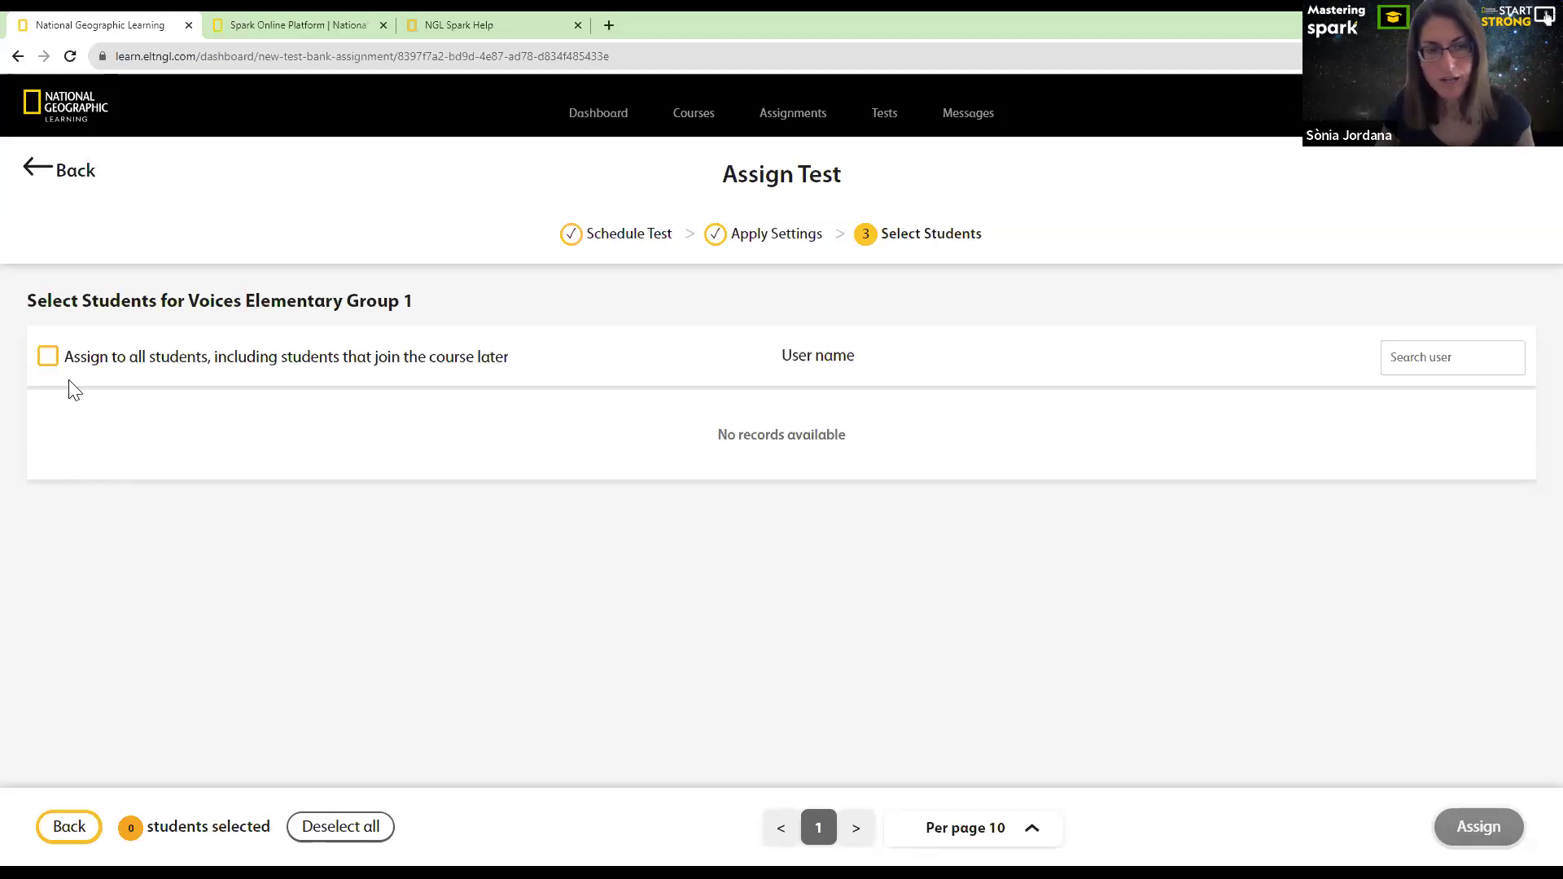
Assign the test to all students, including those that join the course later, and close the confirmation
{"action": "left_click", "coordinate": [47, 358]}
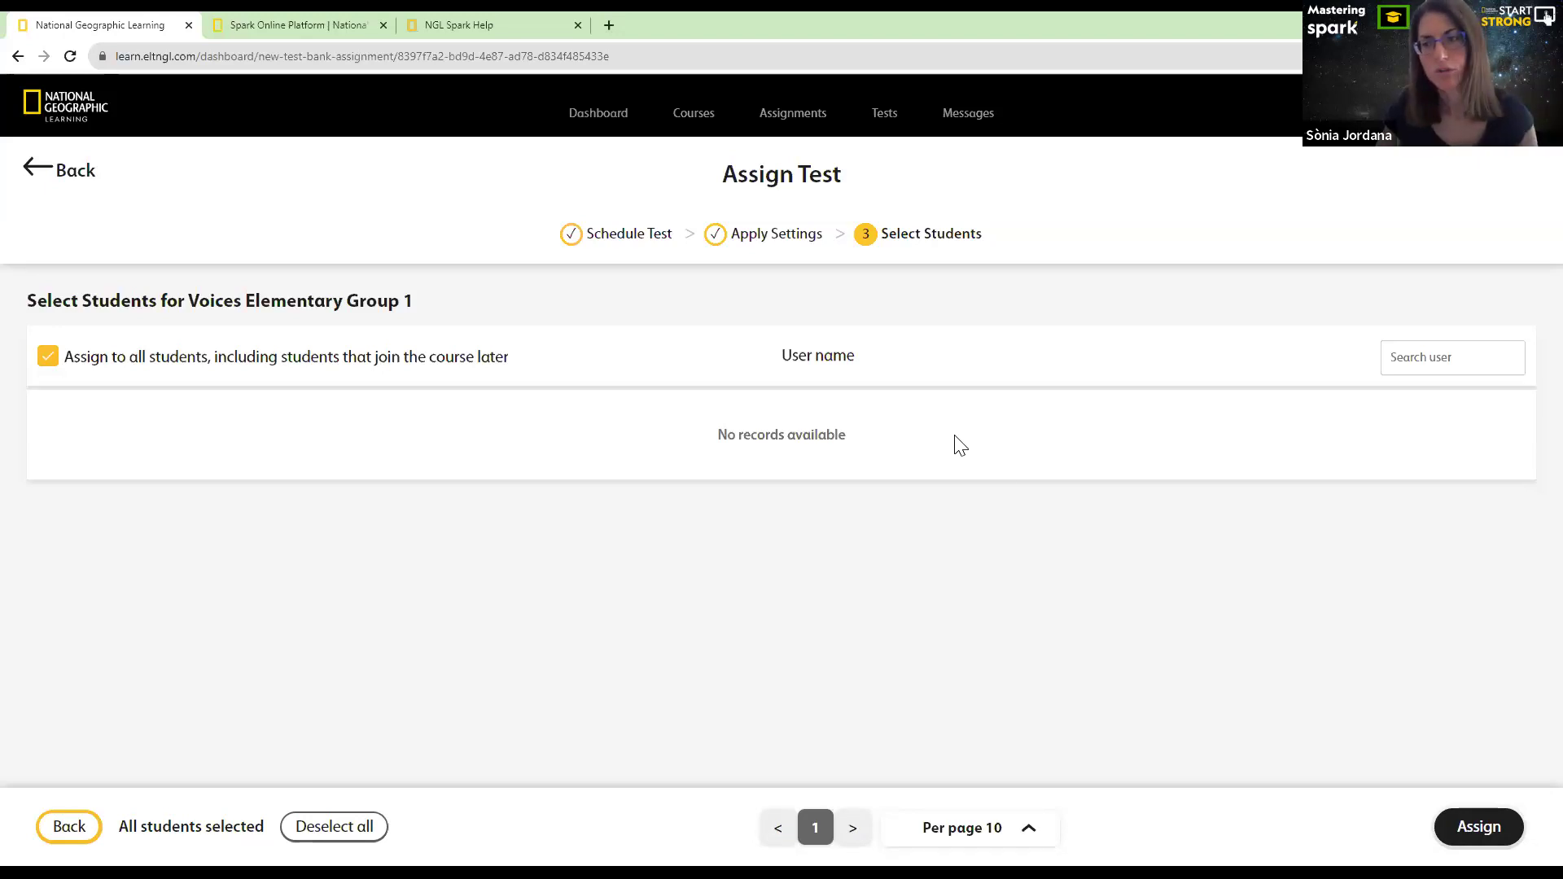
{"action": "left_click", "coordinate": [1472, 835]}
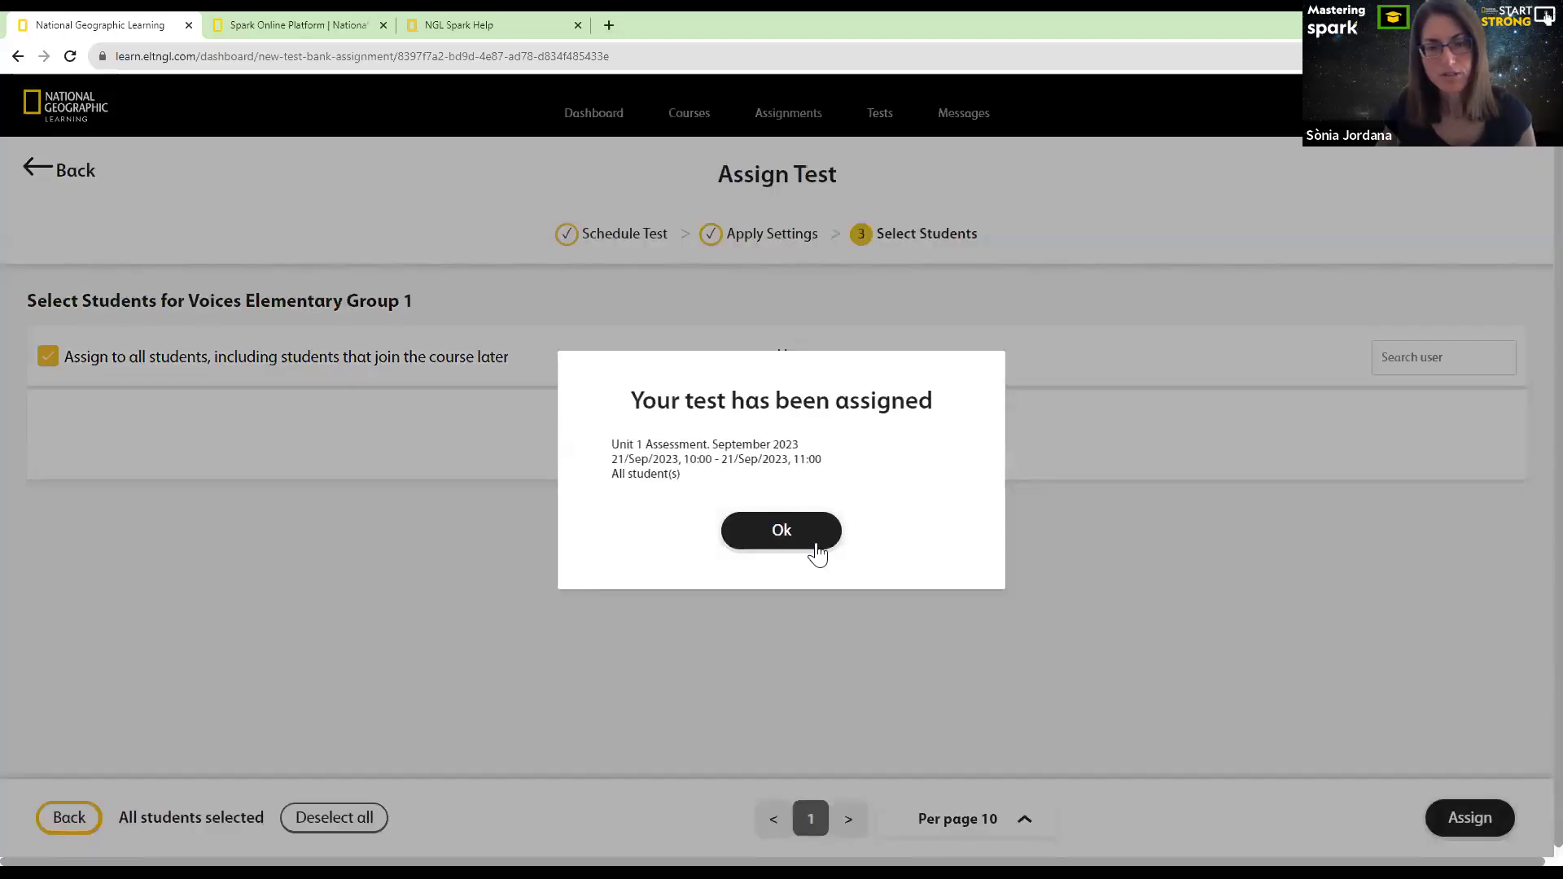
{"action": "left_click", "coordinate": [773, 546]}
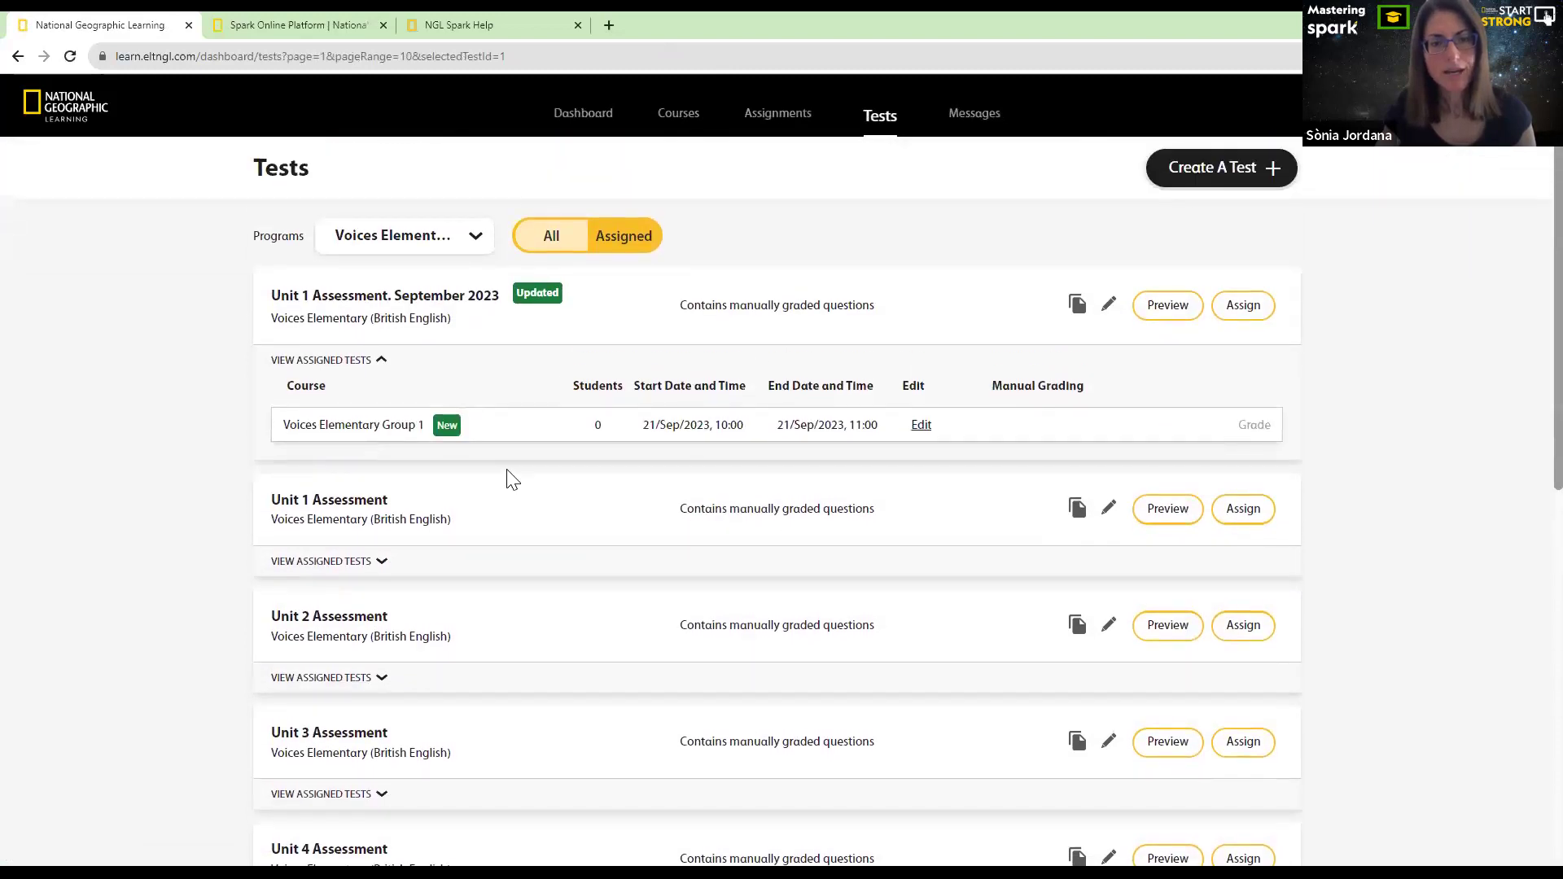
Review the September 2023 test's assignment to Voices Elementary Group 1, open its schedule for editing, and leave without changes
{"action": "left_click", "coordinate": [381, 362]}
{"action": "left_click", "coordinate": [381, 363]}
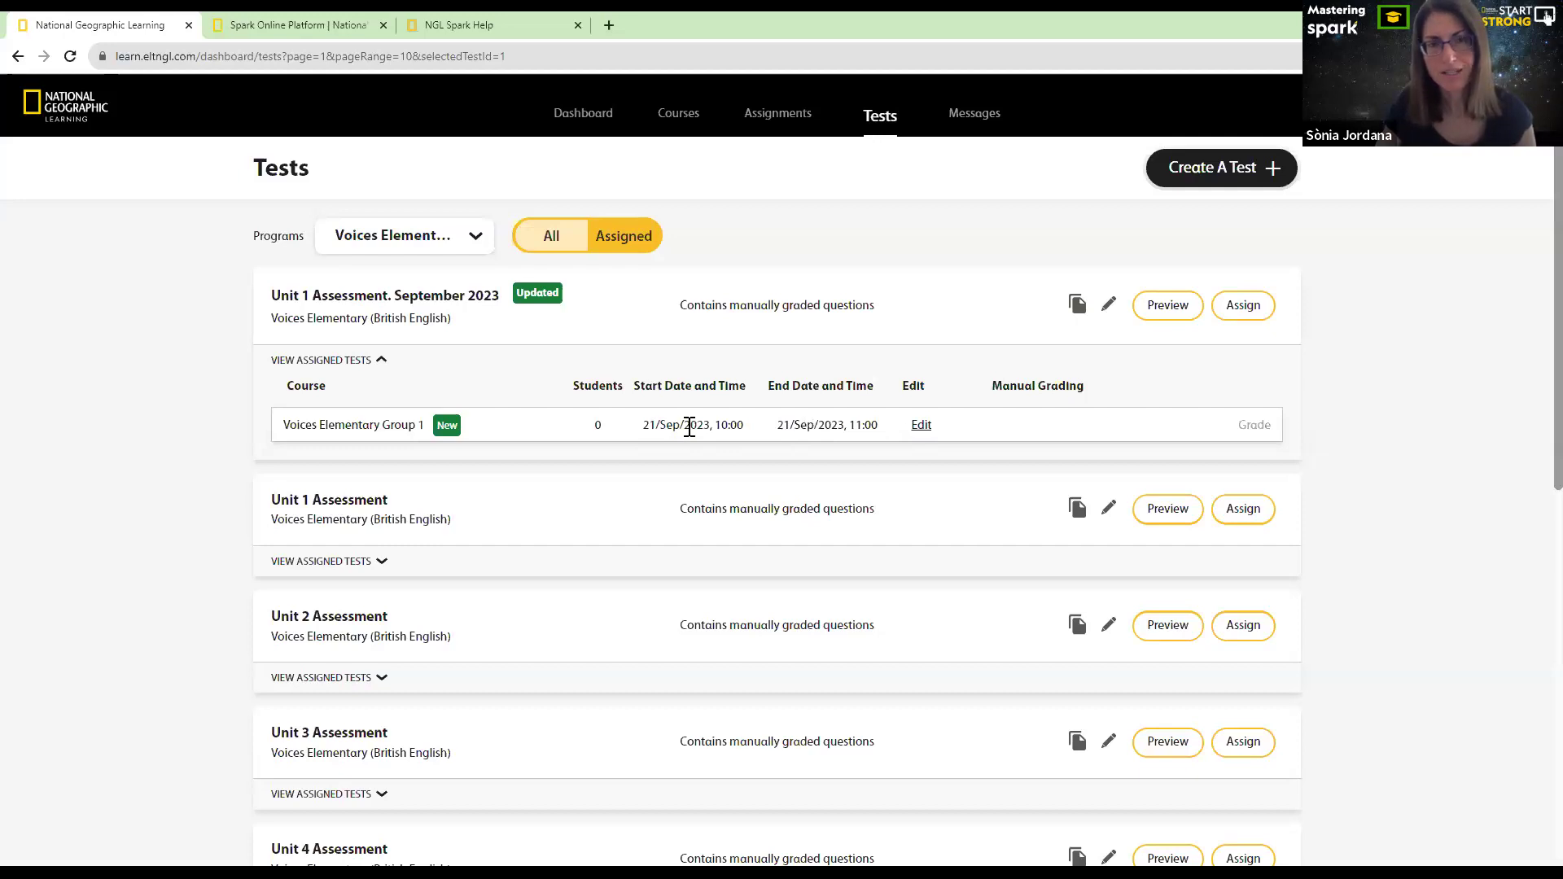
{"action": "left_click", "coordinate": [919, 426]}
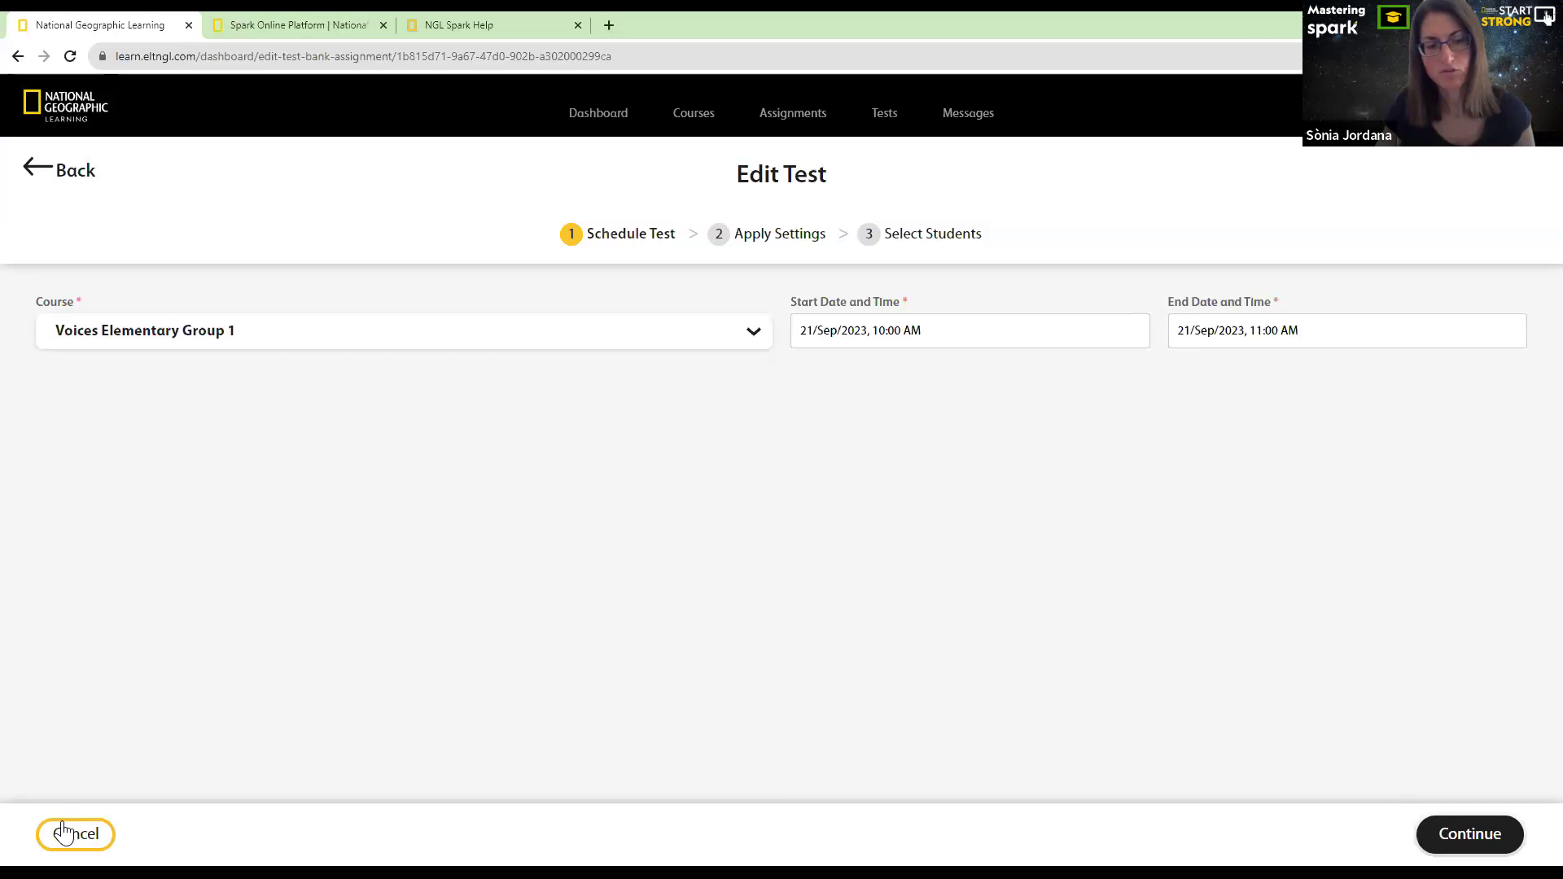
{"action": "left_click", "coordinate": [81, 841]}
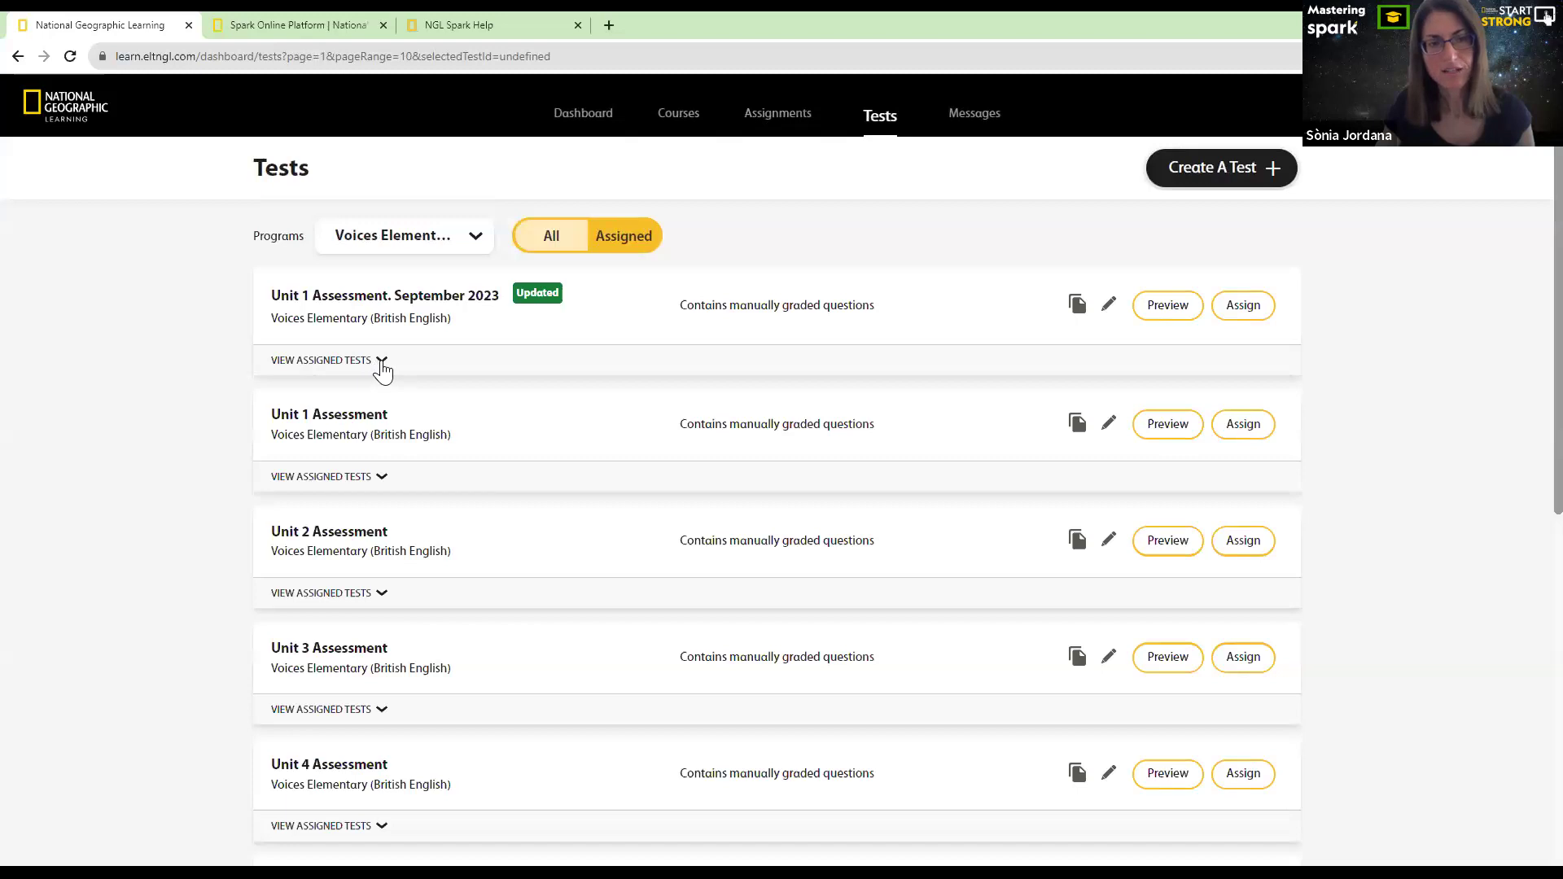
Show the assignments of the September 2023 test and filter the test list to assigned tests only
{"action": "left_click", "coordinate": [380, 363]}
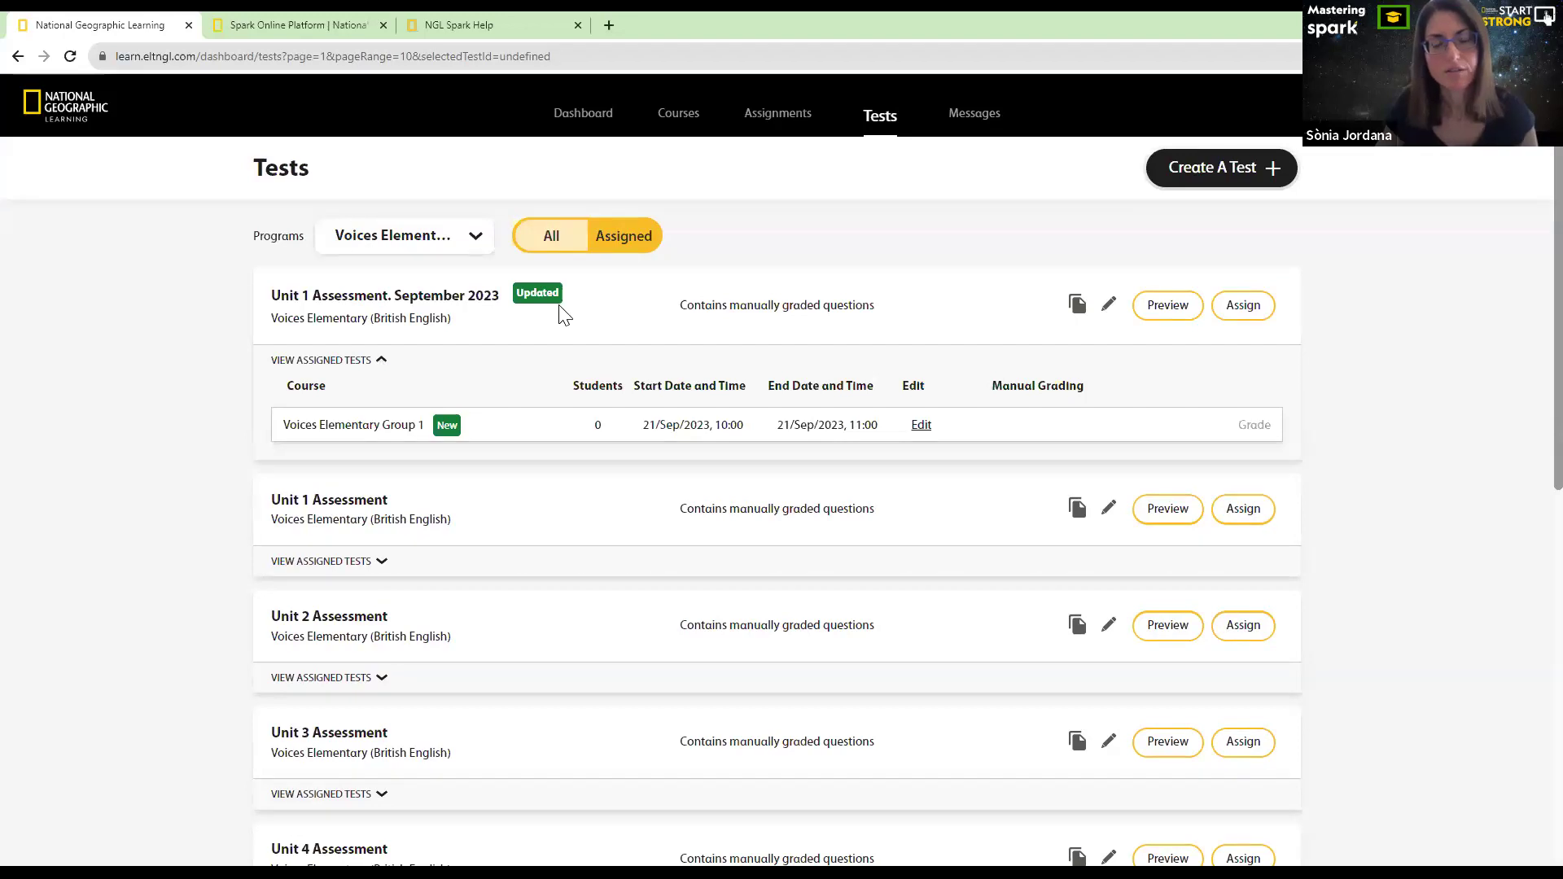
{"action": "left_click", "coordinate": [626, 251]}
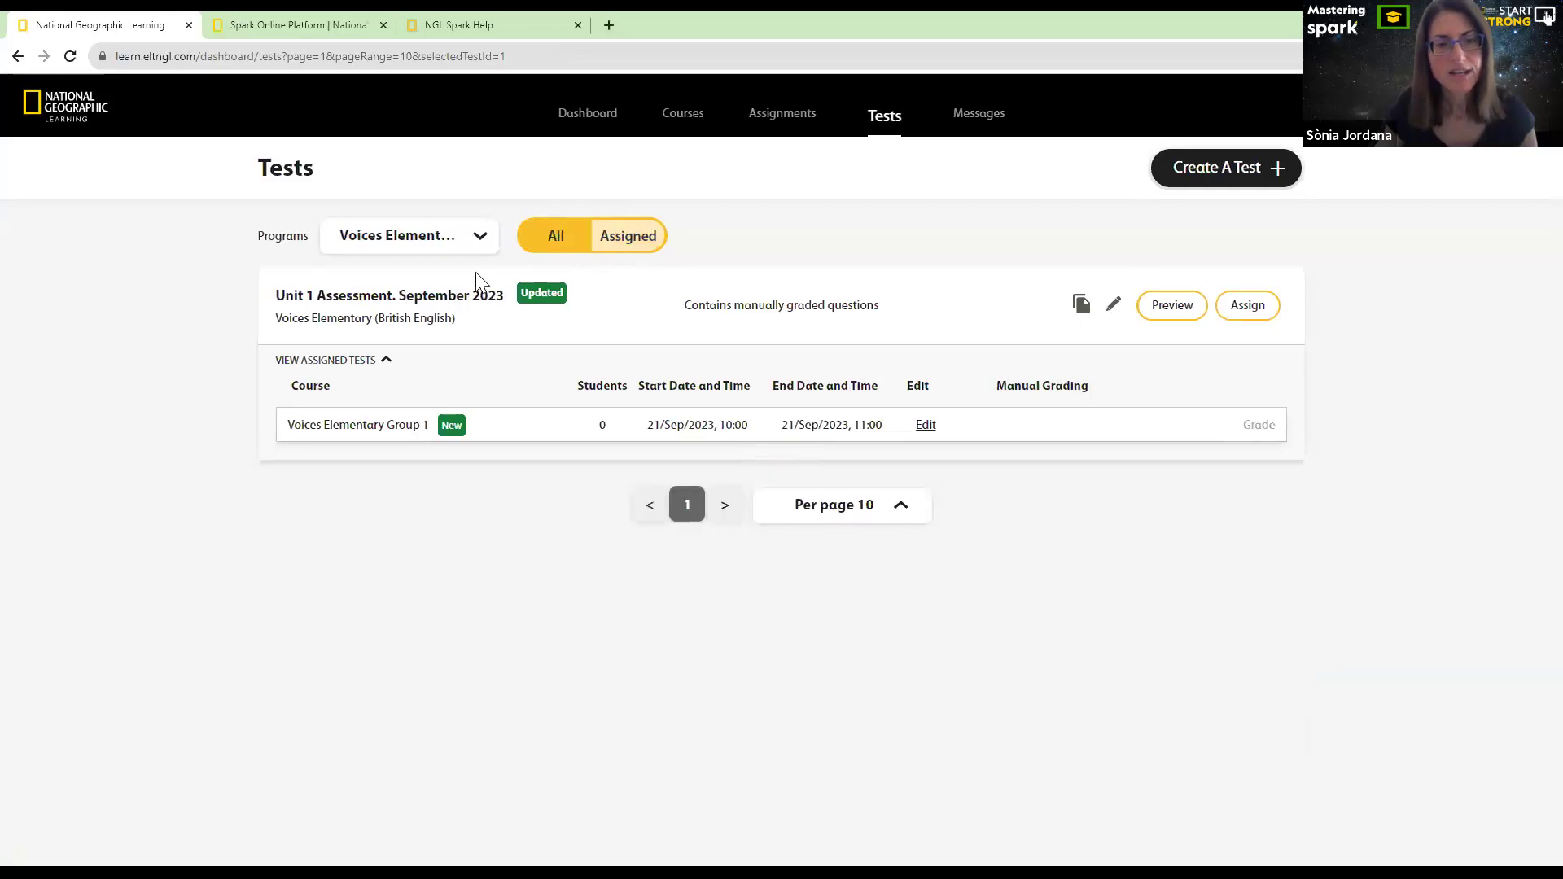
Filter the tests to New Close-up A2 and open manual grading of Unit 1 Assessment. September 2023 for New Close-up A2 2023
{"action": "left_click", "coordinate": [472, 255]}
{"action": "scroll", "coordinate": [439, 341], "scroll_direction": "down", "scroll_amount": 5}
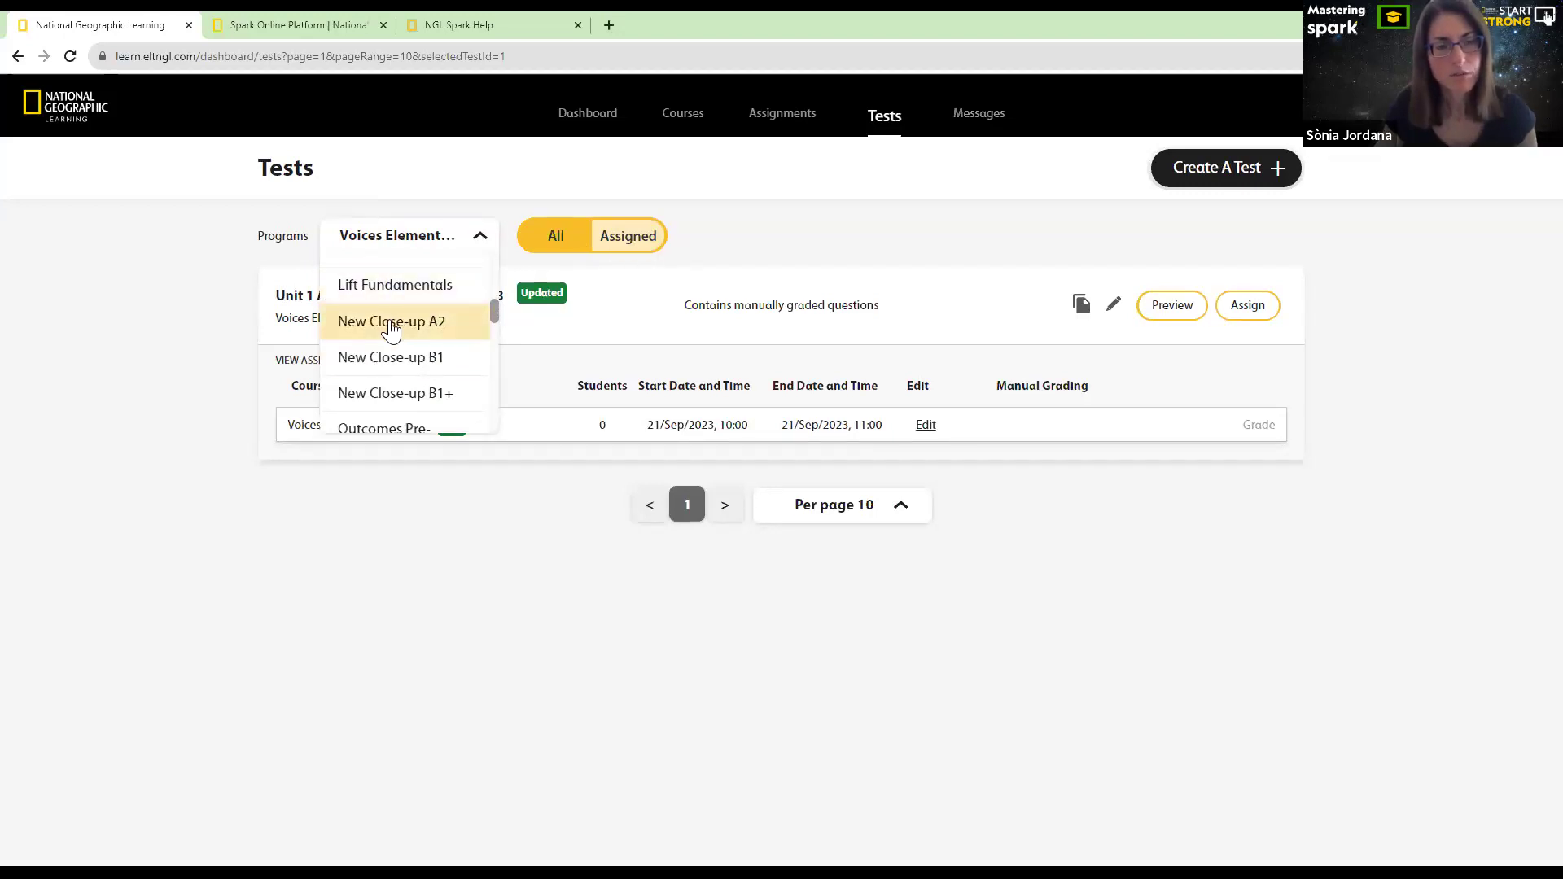
{"action": "left_click", "coordinate": [391, 323]}
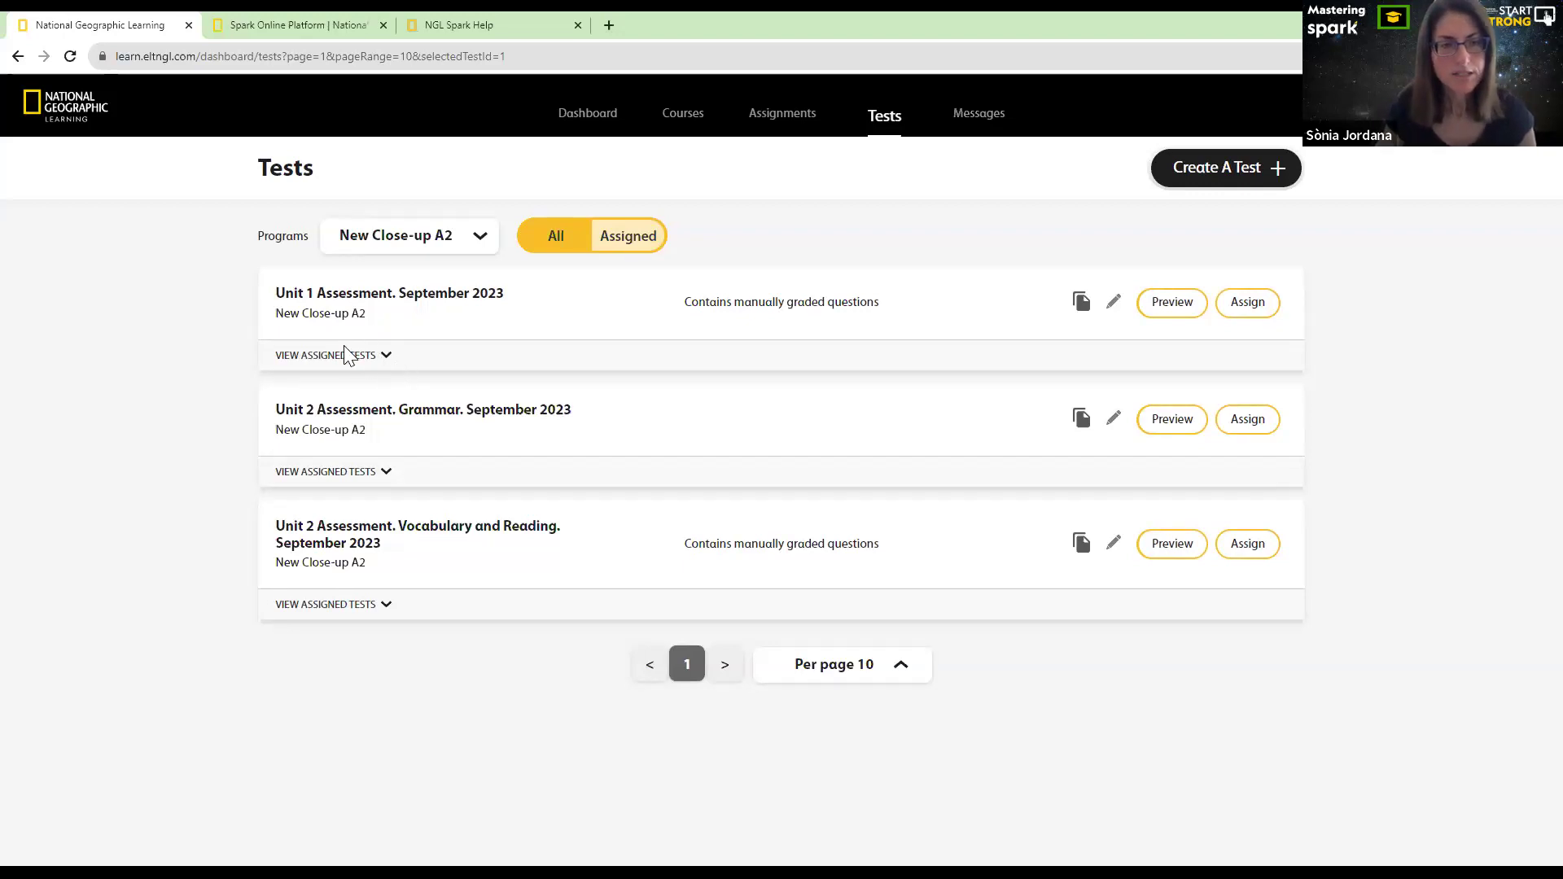
{"action": "left_click", "coordinate": [386, 358]}
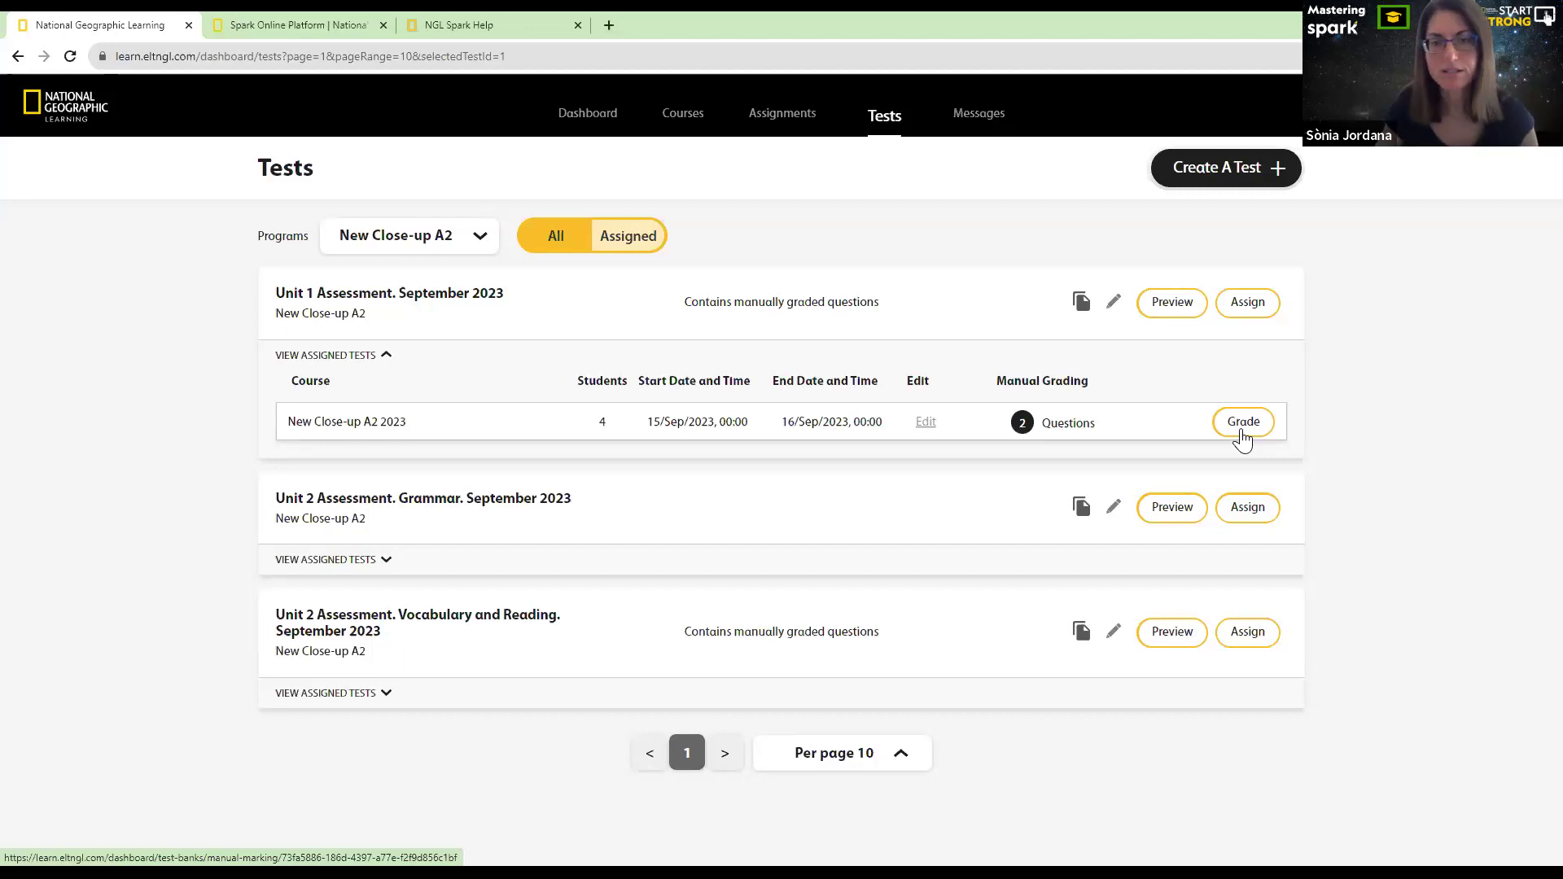
{"action": "left_click", "coordinate": [1241, 432]}
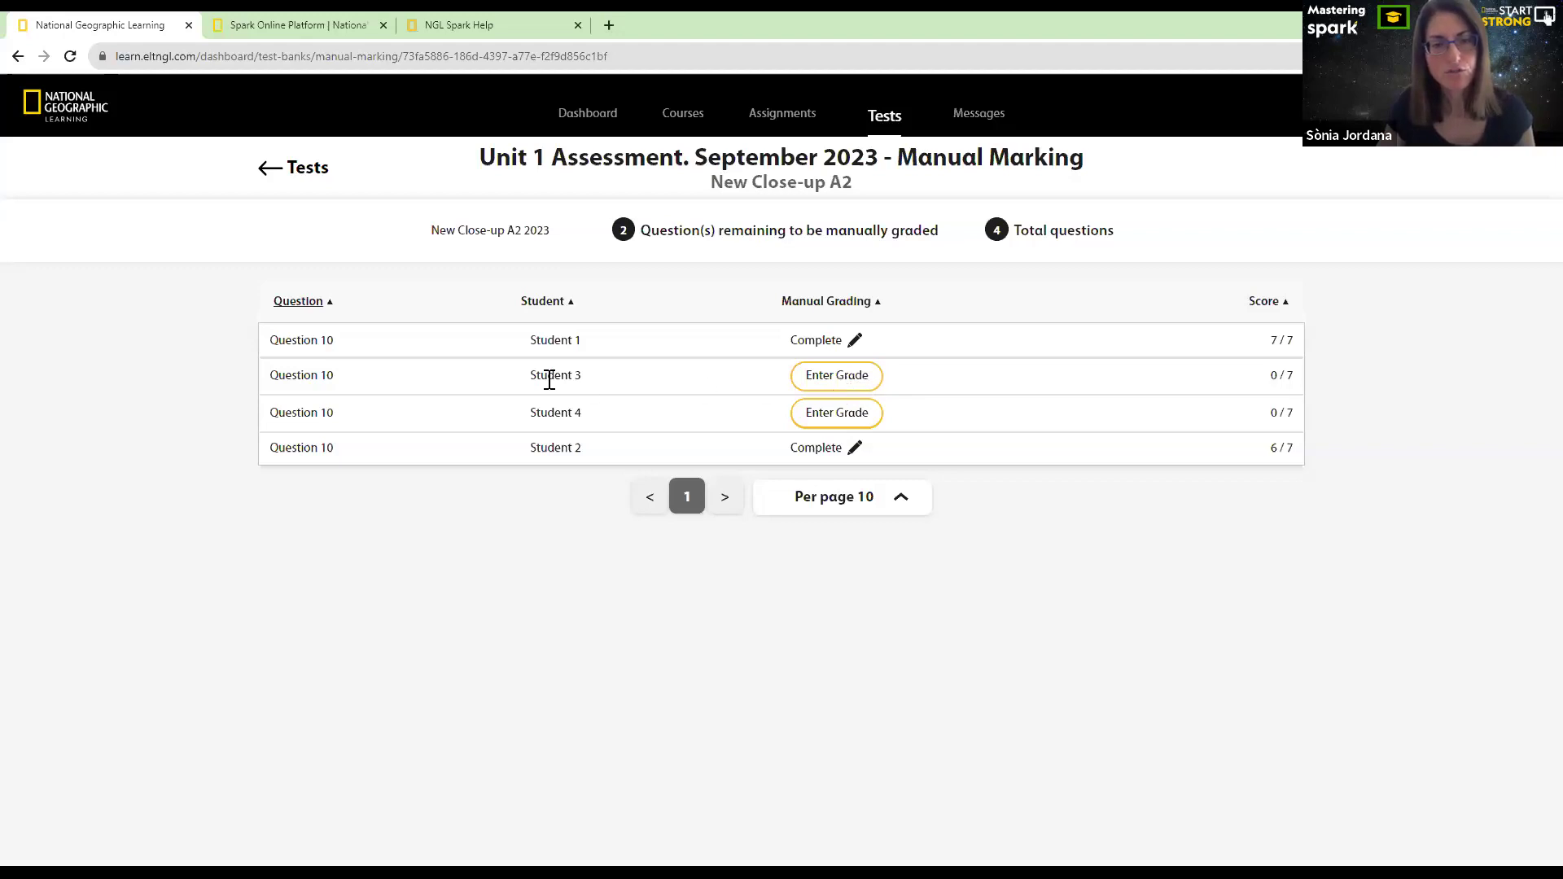
Open the grade entry for Student 3's Question 10 and read through the student's submitted answers
{"action": "left_click", "coordinate": [835, 377]}
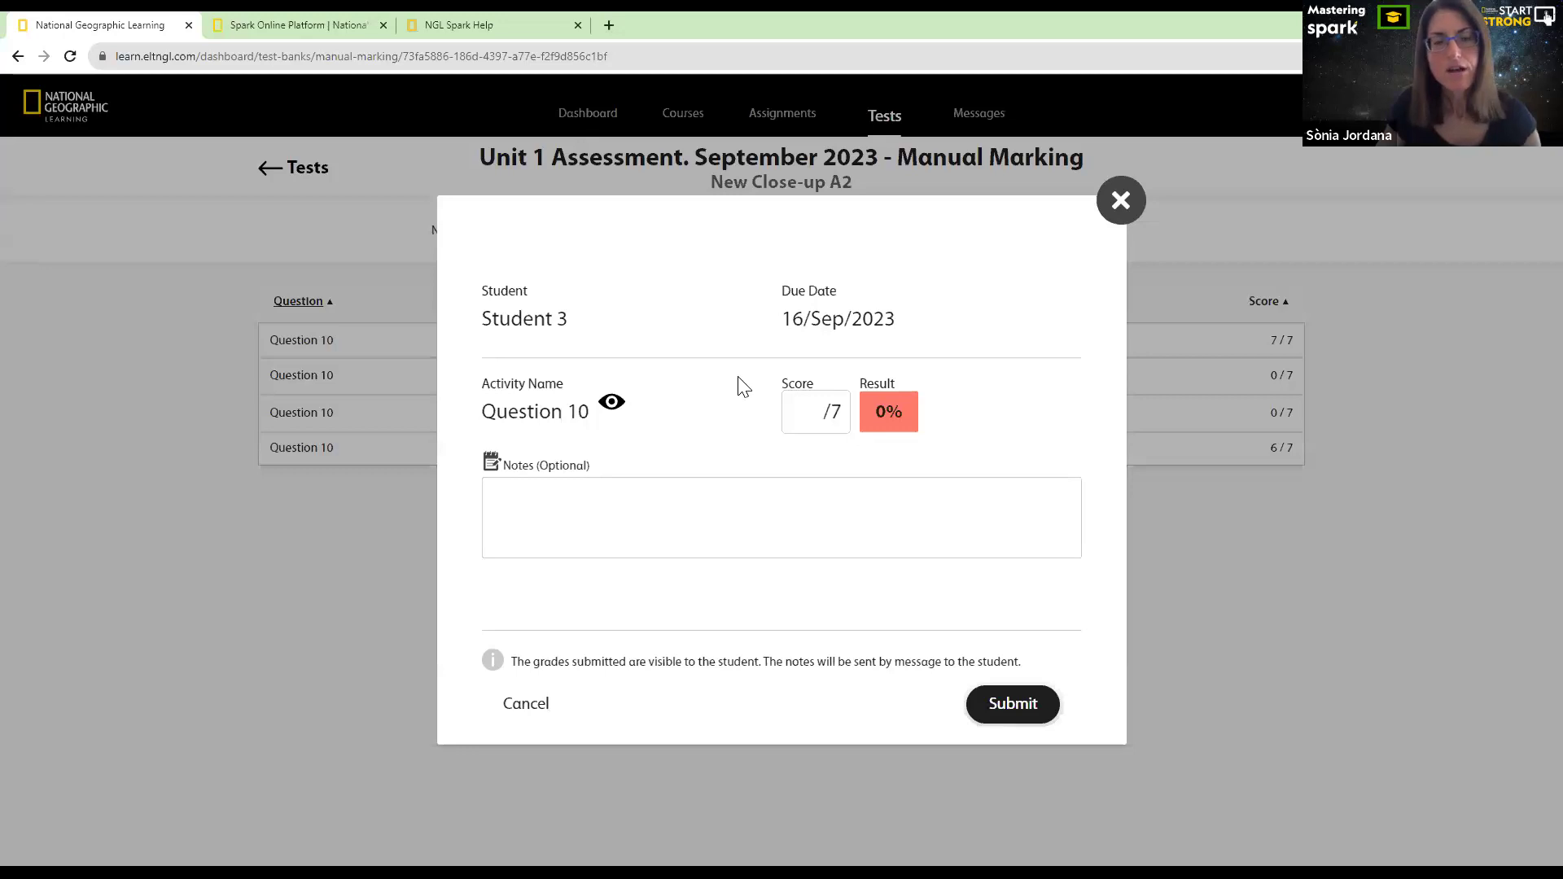
{"action": "left_click", "coordinate": [611, 407]}
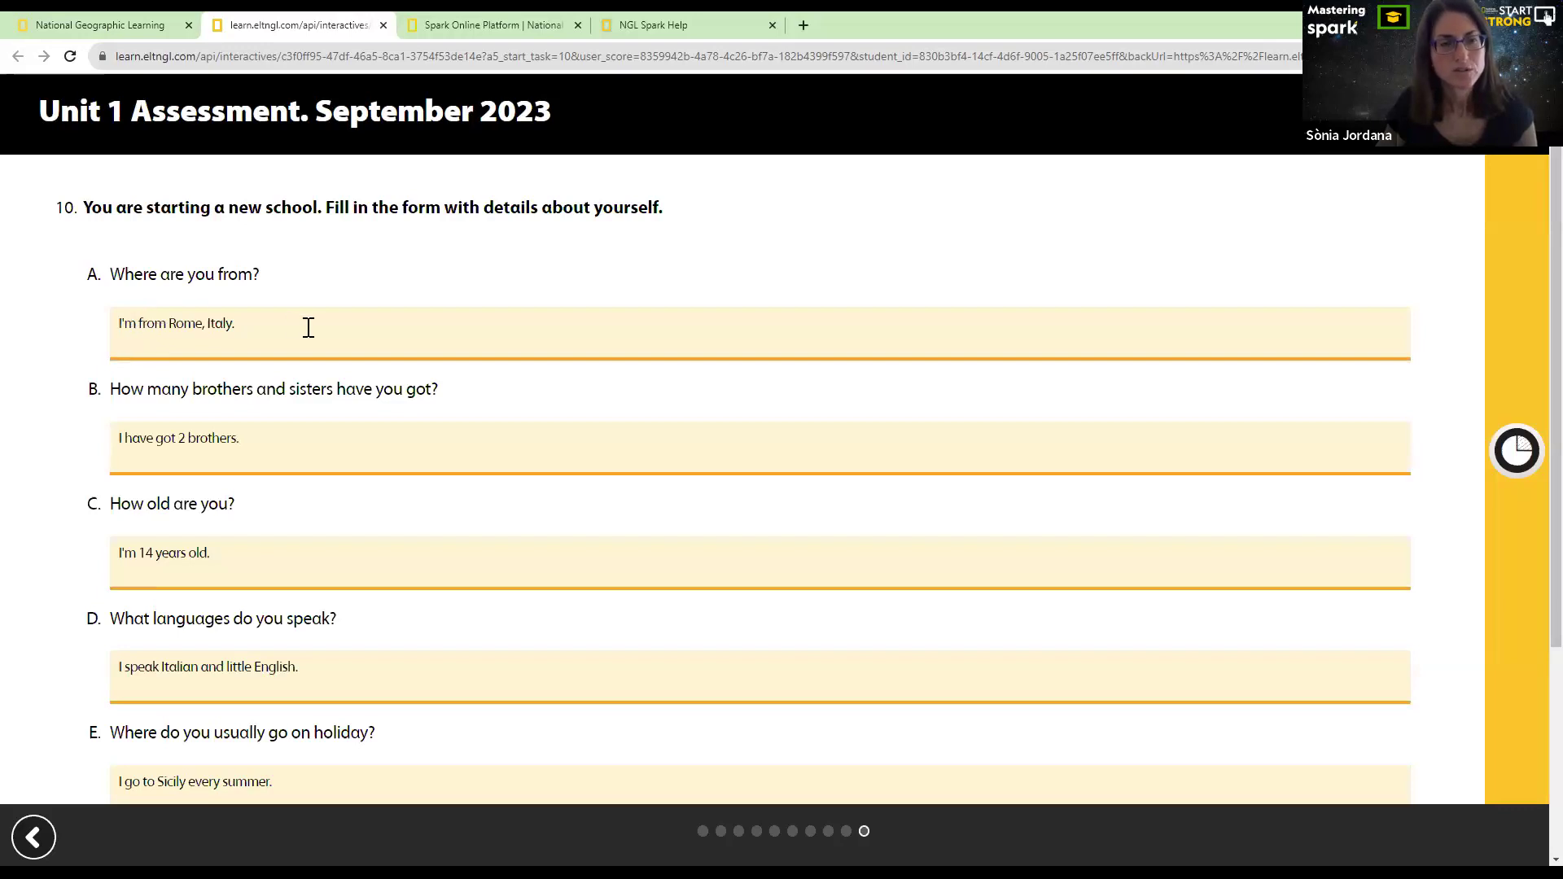
{"action": "scroll", "coordinate": [266, 391], "scroll_direction": "down", "scroll_amount": 1}
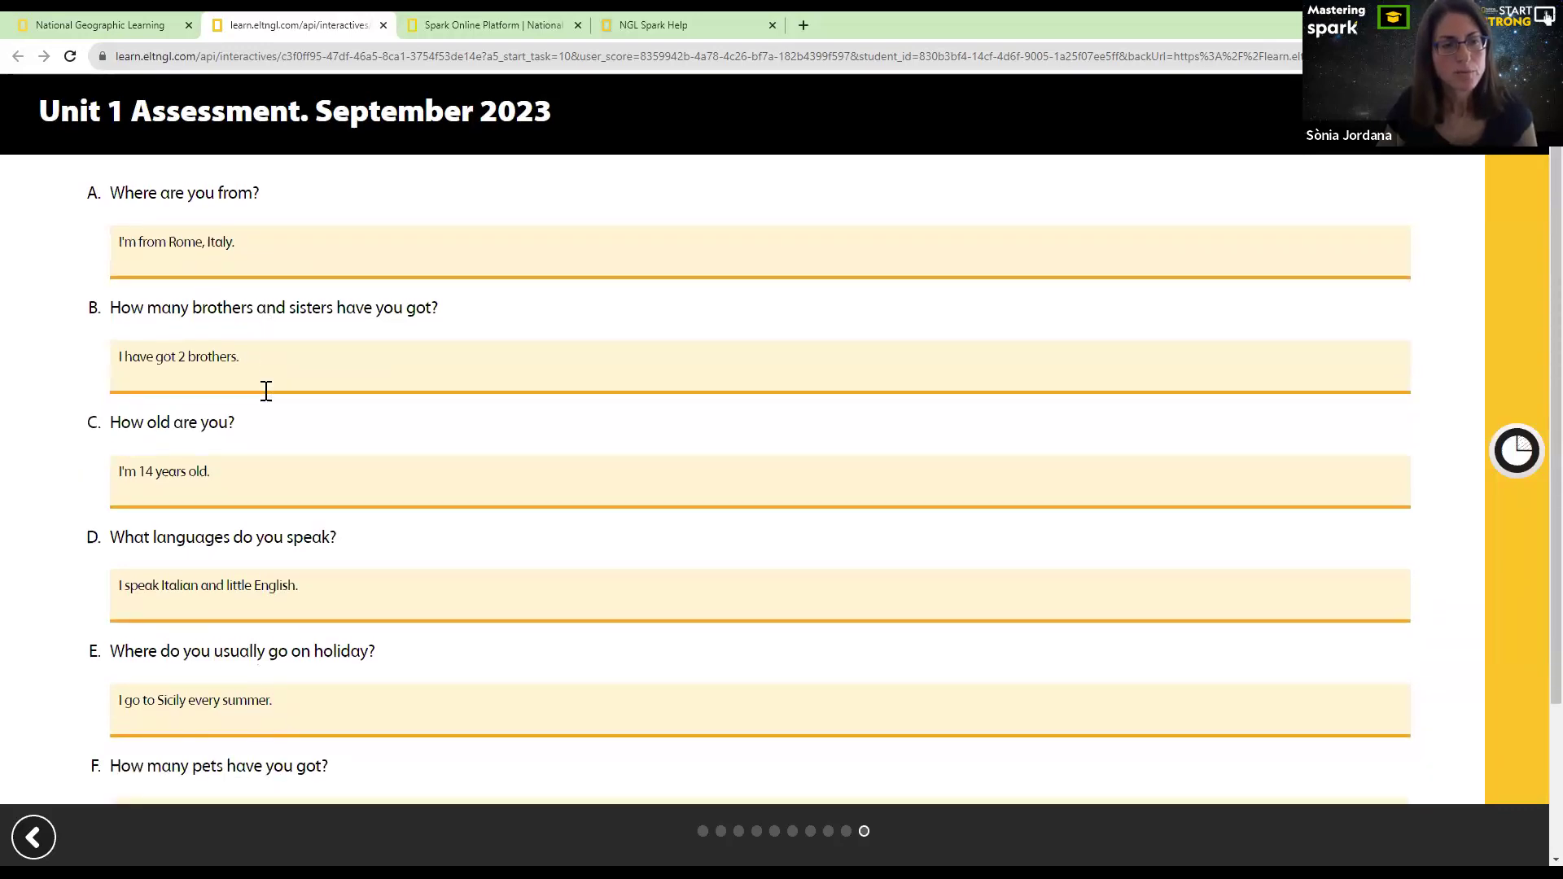
{"action": "scroll", "coordinate": [266, 391], "scroll_direction": "down", "scroll_amount": 3}
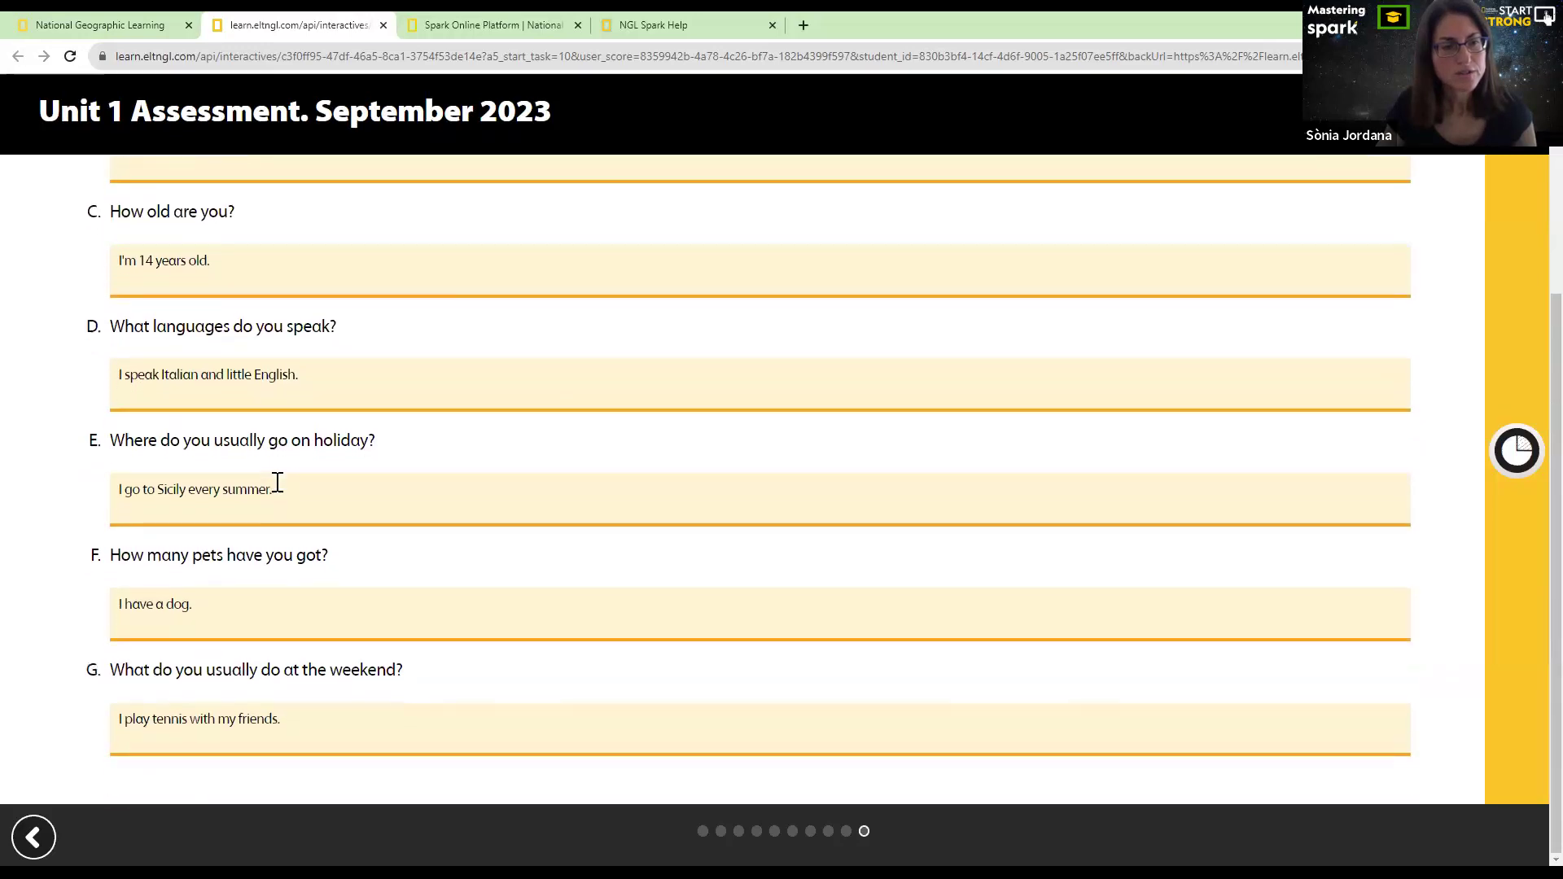
{"action": "scroll", "coordinate": [278, 482], "scroll_direction": "up", "scroll_amount": 4}
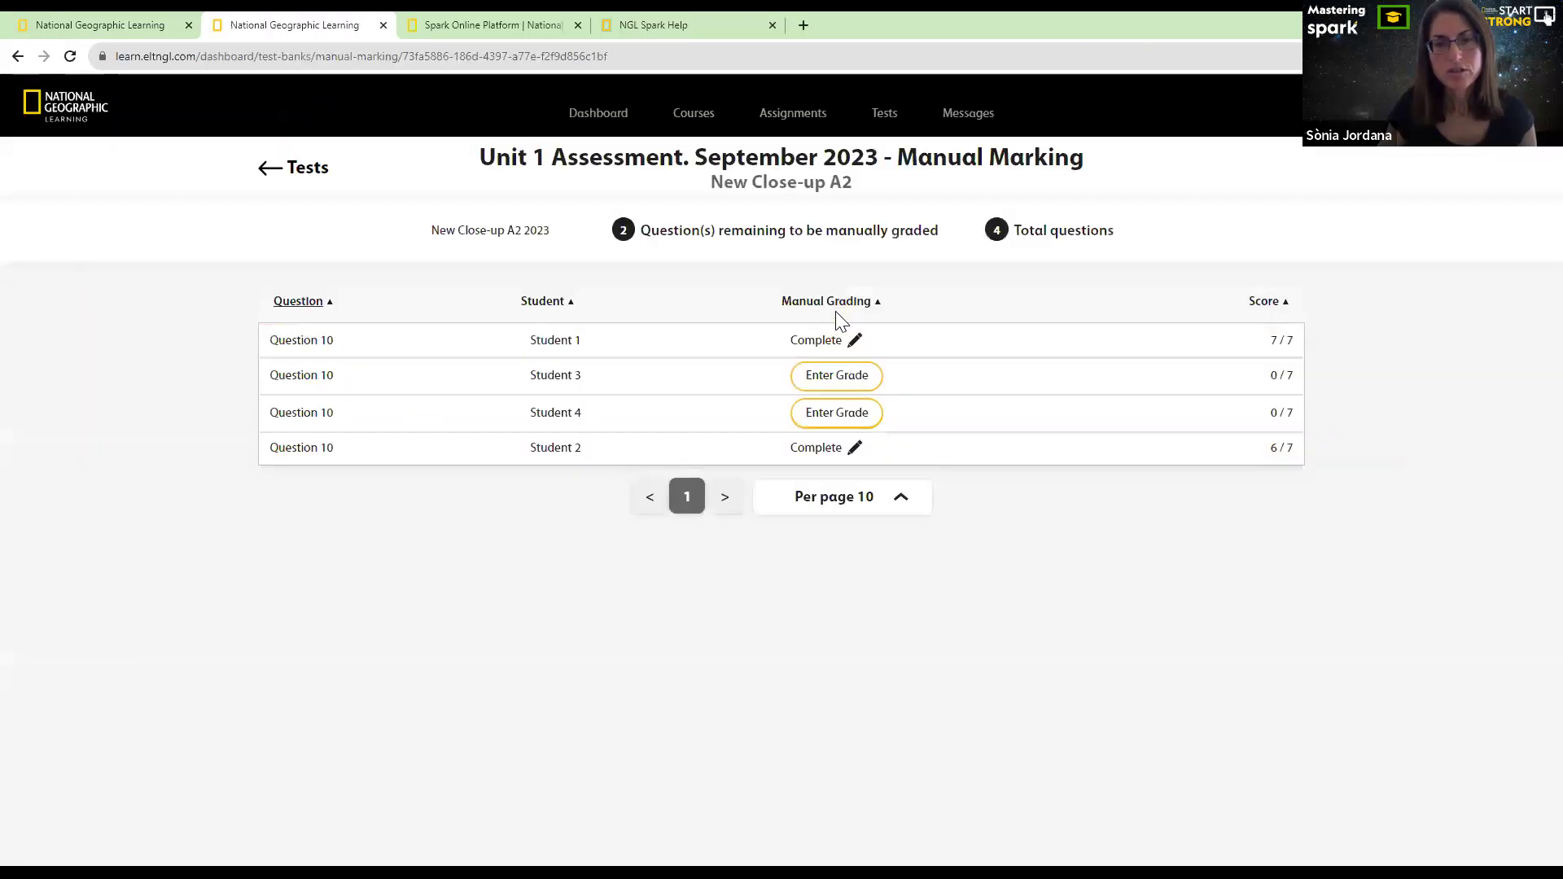
Add the note "Well done." to the grade entry for Student 3's Question 10
{"action": "left_click", "coordinate": [839, 380]}
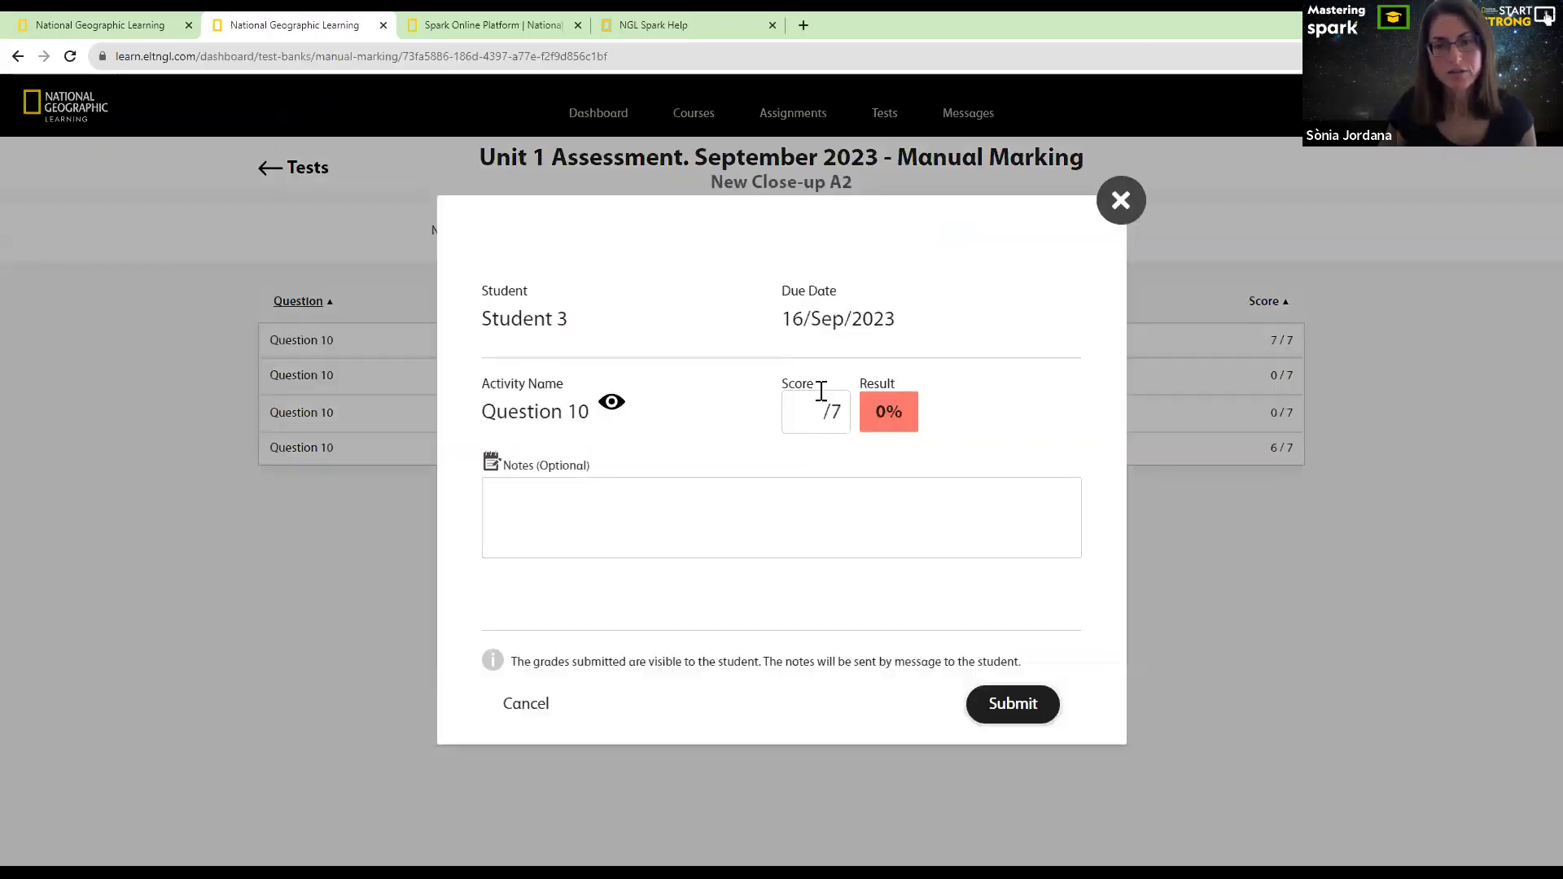
{"action": "left_click", "coordinate": [574, 510]}
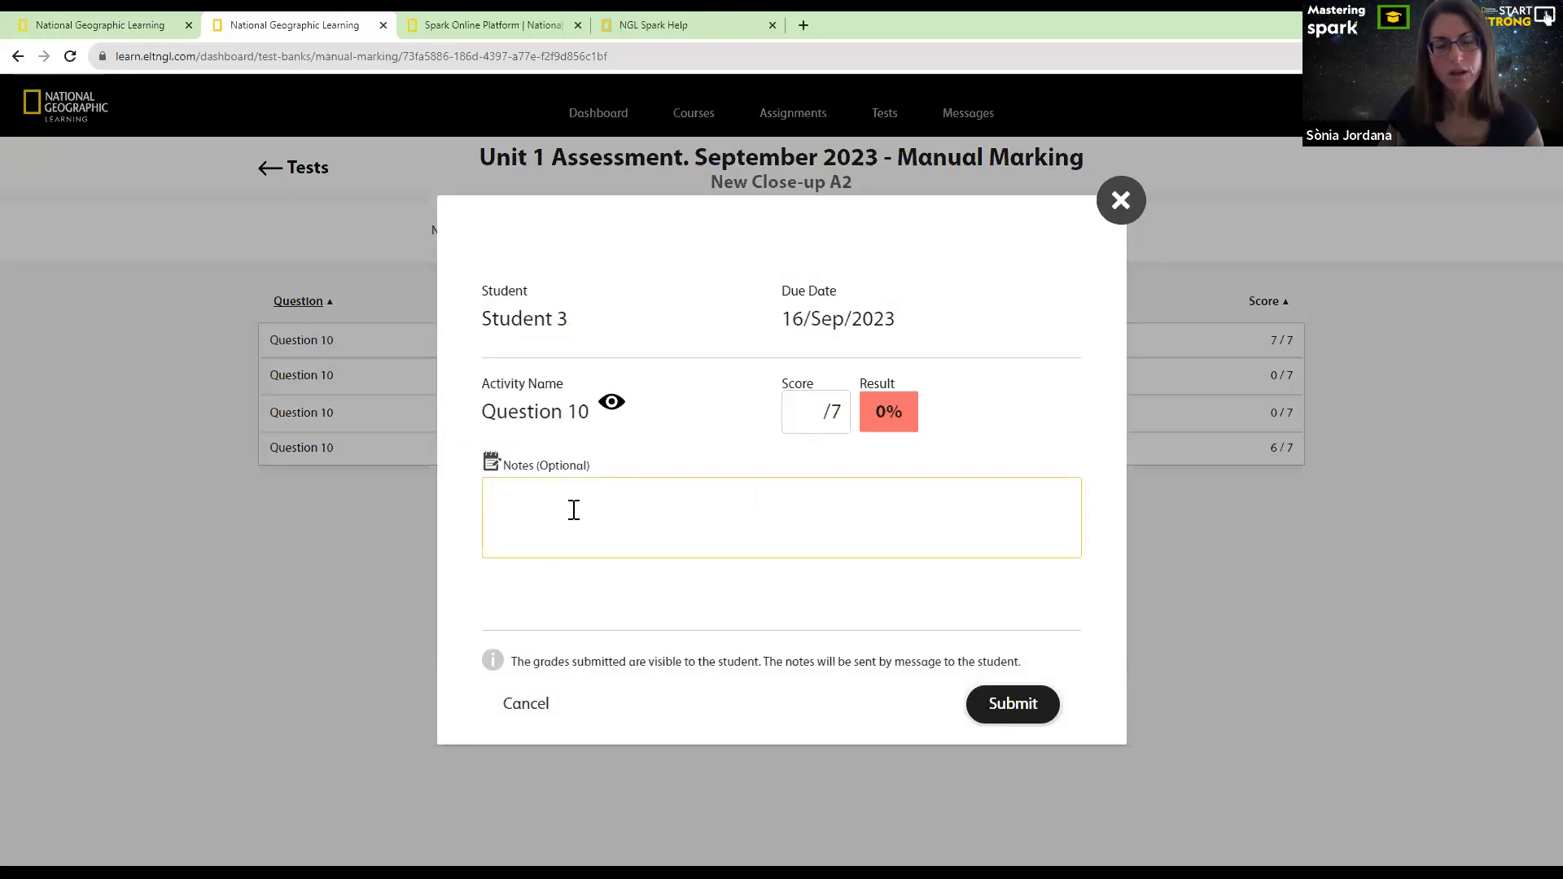
{"action": "type", "text": "Well done"}
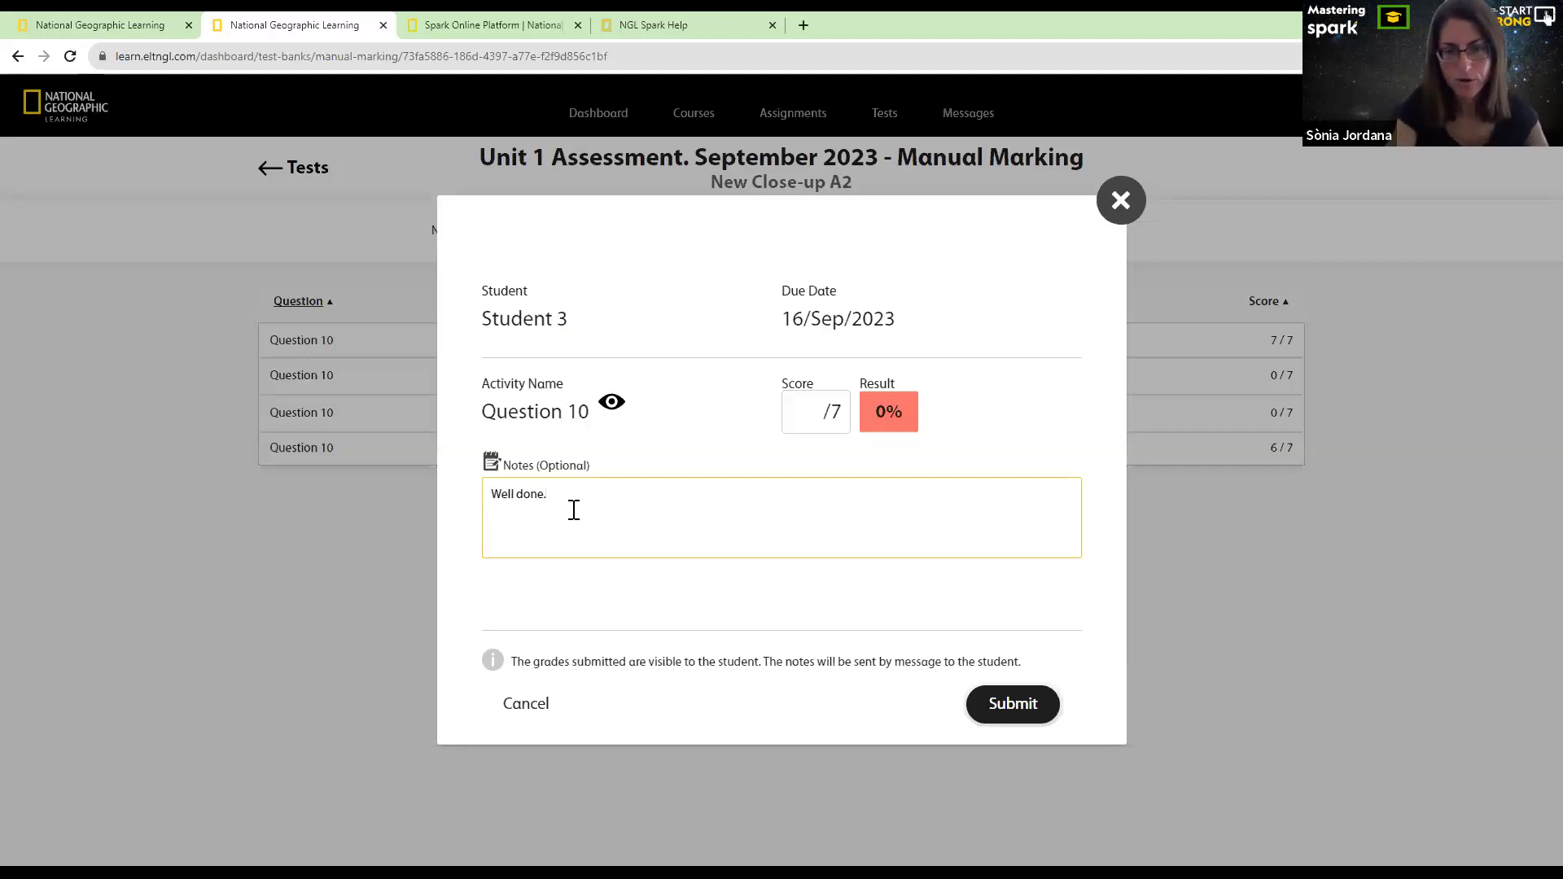
{"action": "type", "text": "."}
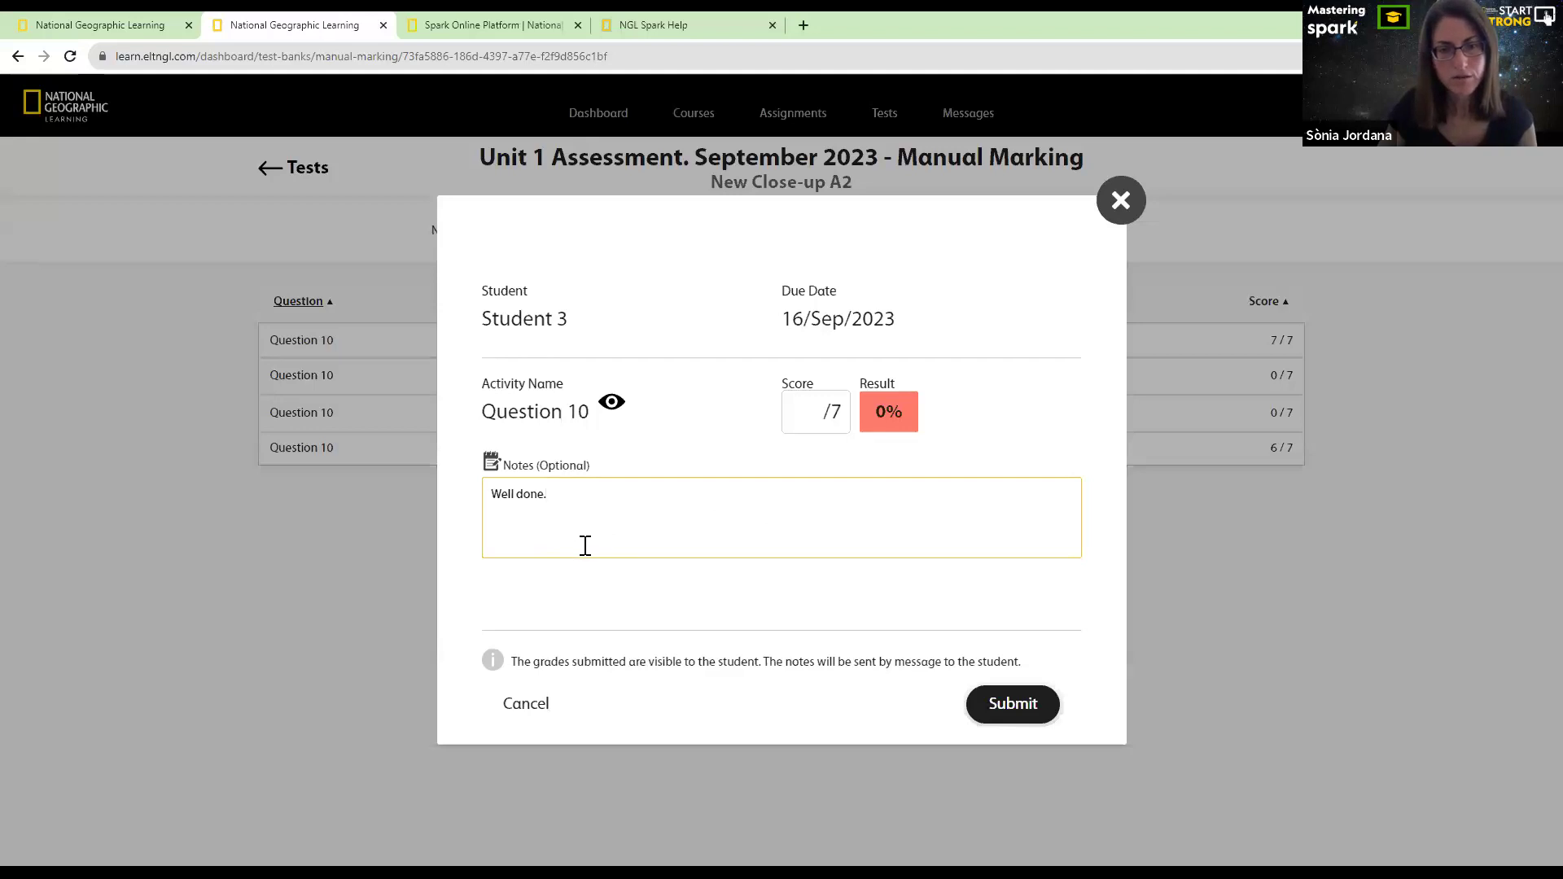
{"action": "left_click", "coordinate": [815, 413]}
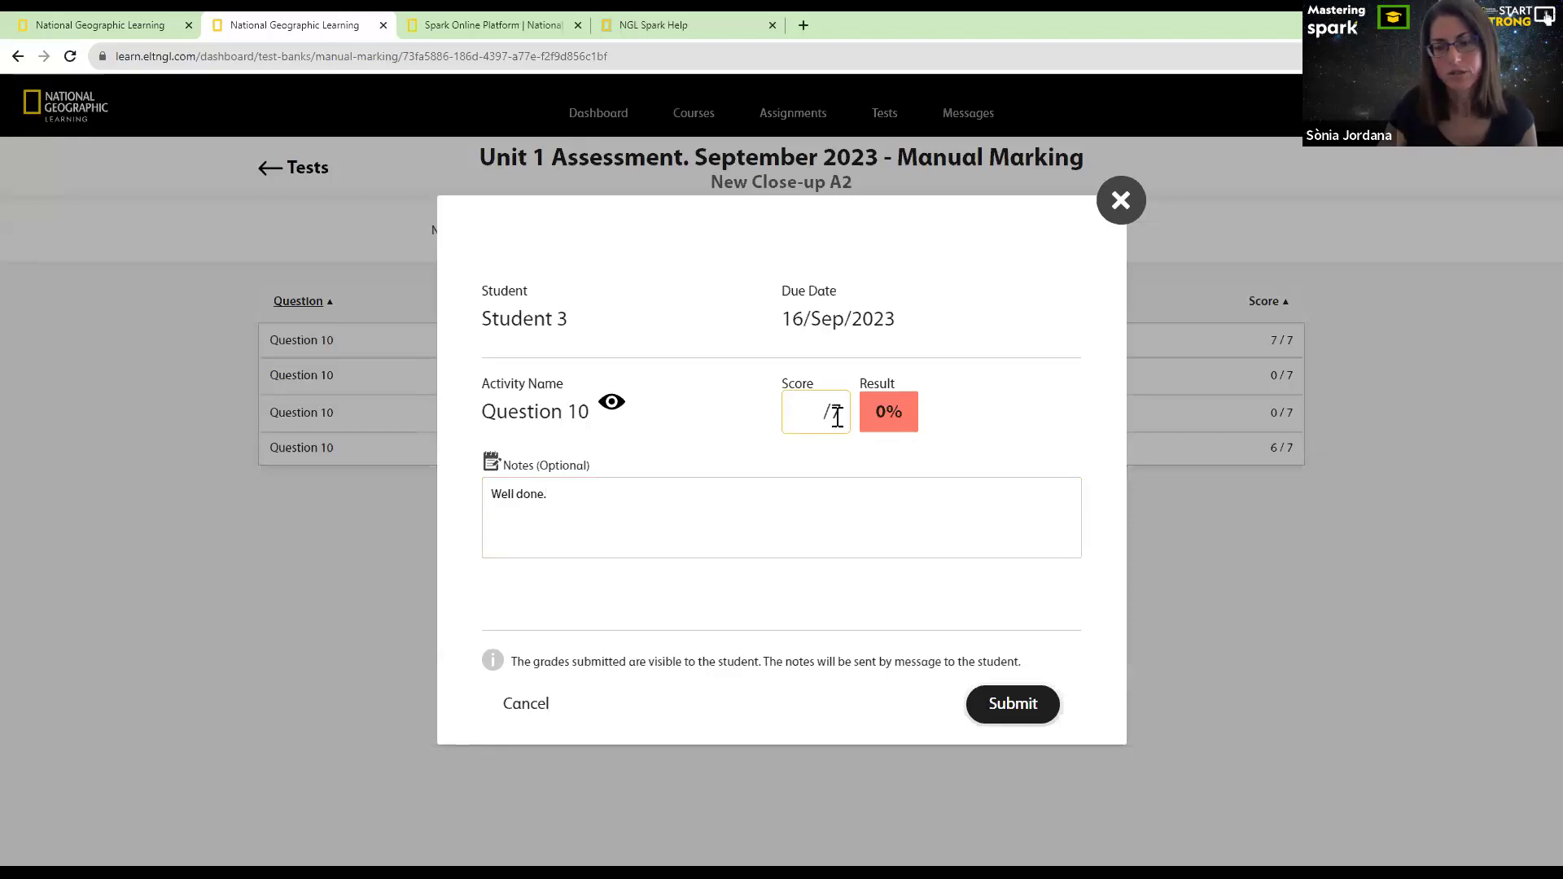
Try scores of 7, 5 and 4 for Student 3's Question 10, clearing each one
{"action": "type", "text": "7"}
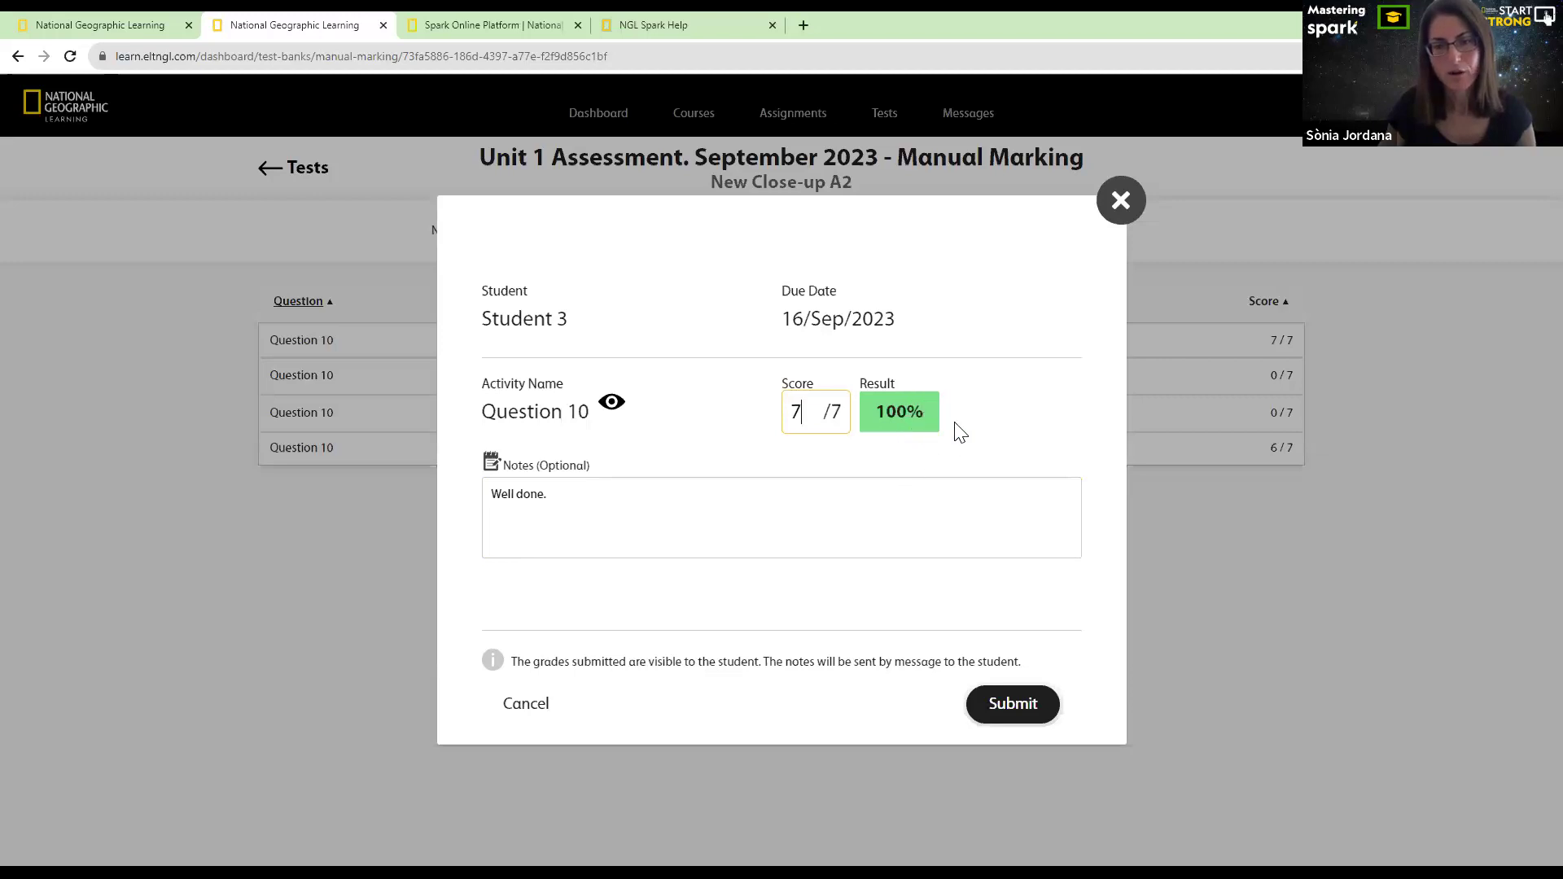
{"action": "key", "text": "BackSpace"}
{"action": "type", "text": "5"}
{"action": "key", "text": "BackSpace"}
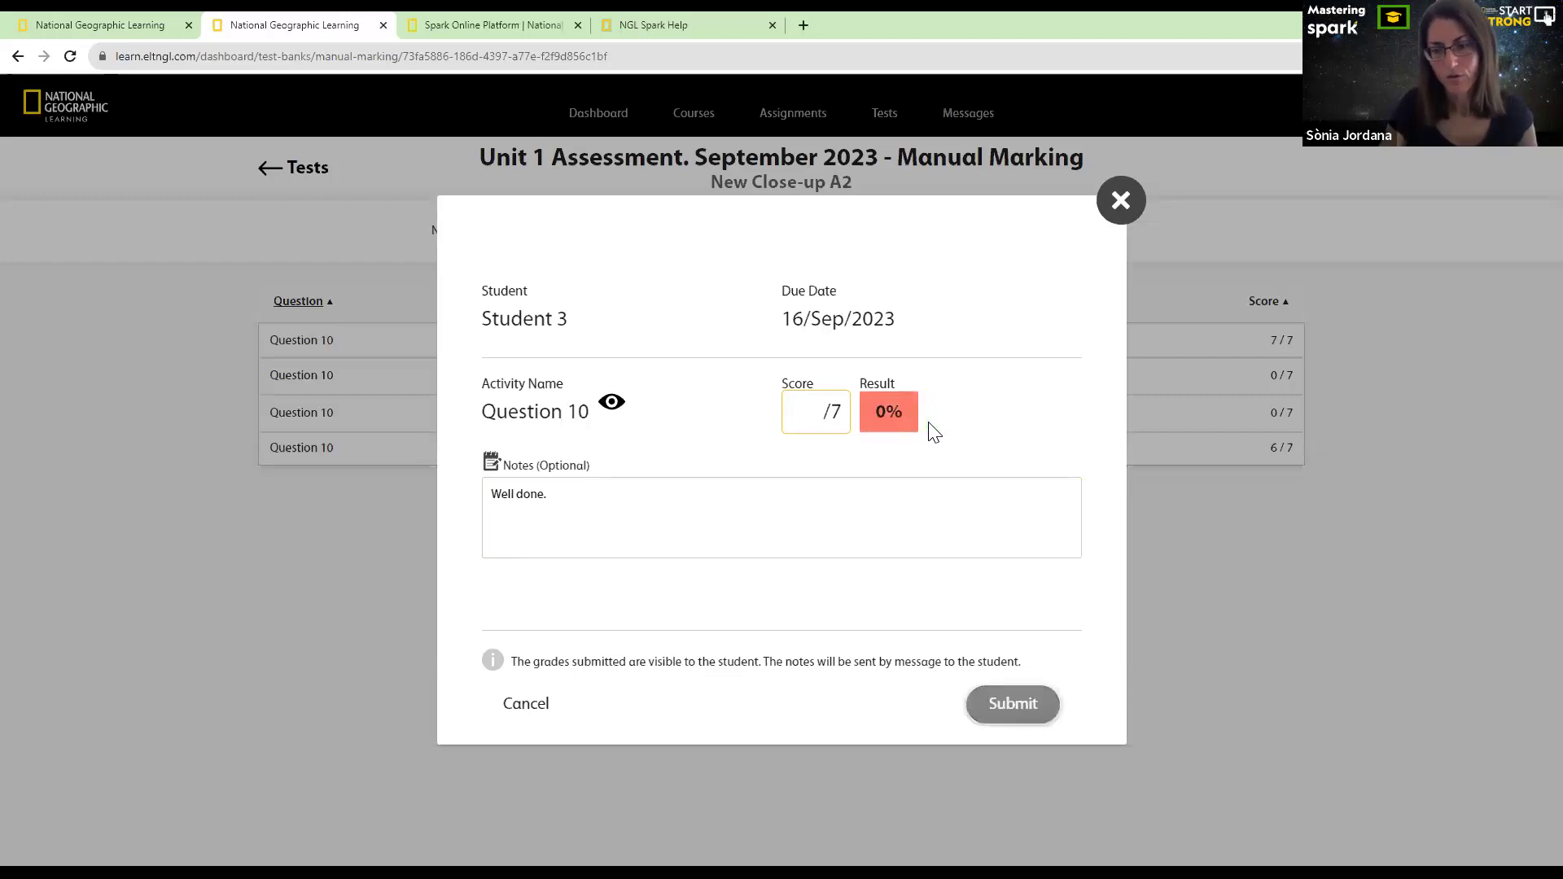
{"action": "type", "text": "4"}
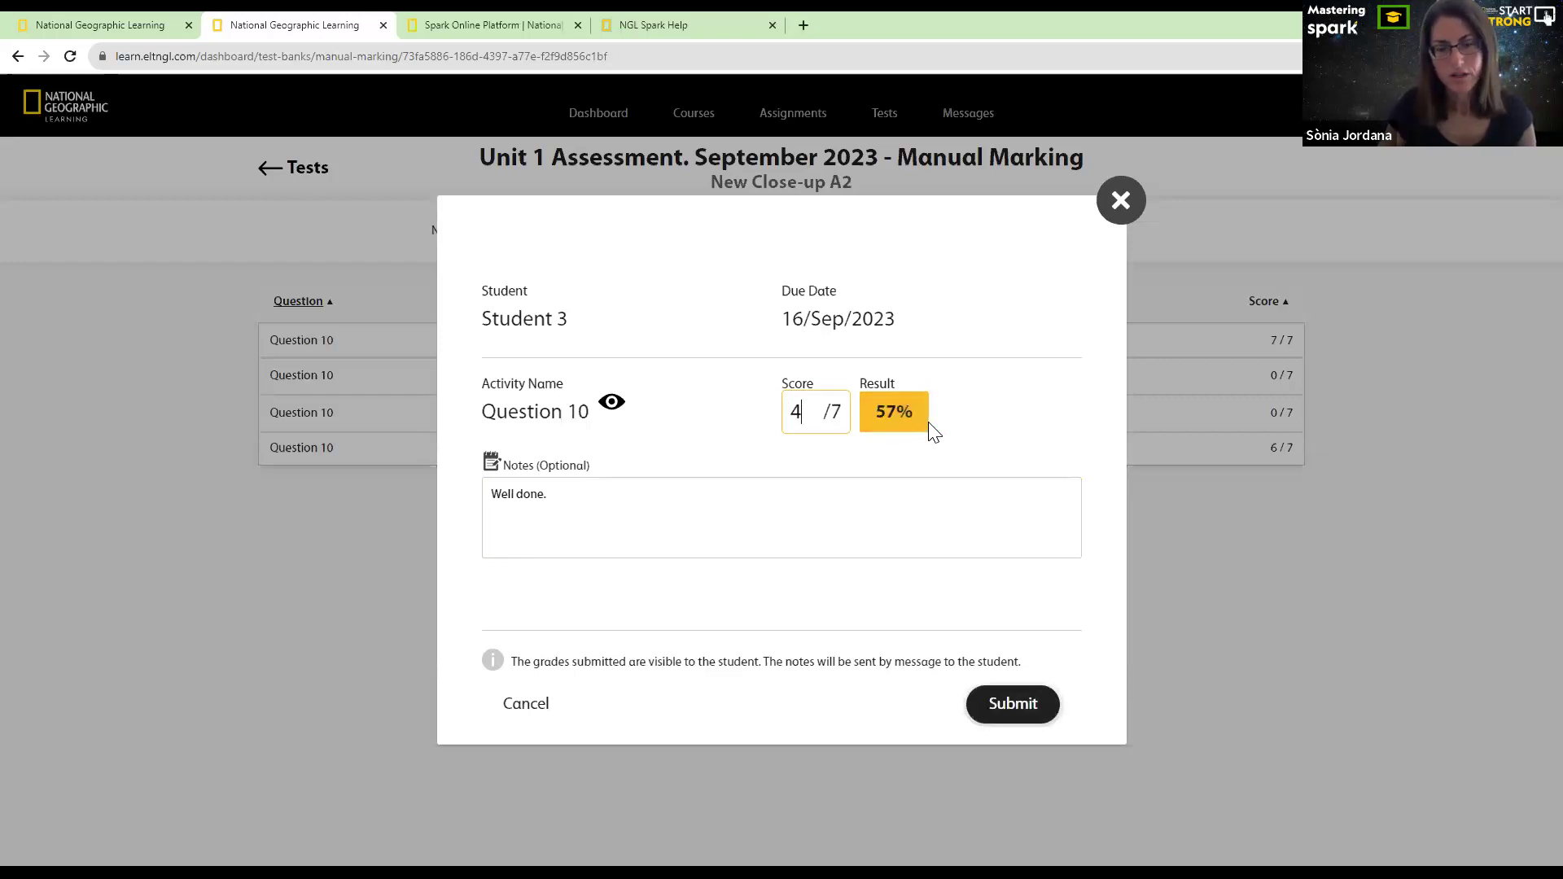
{"action": "key", "text": "BackSpace"}
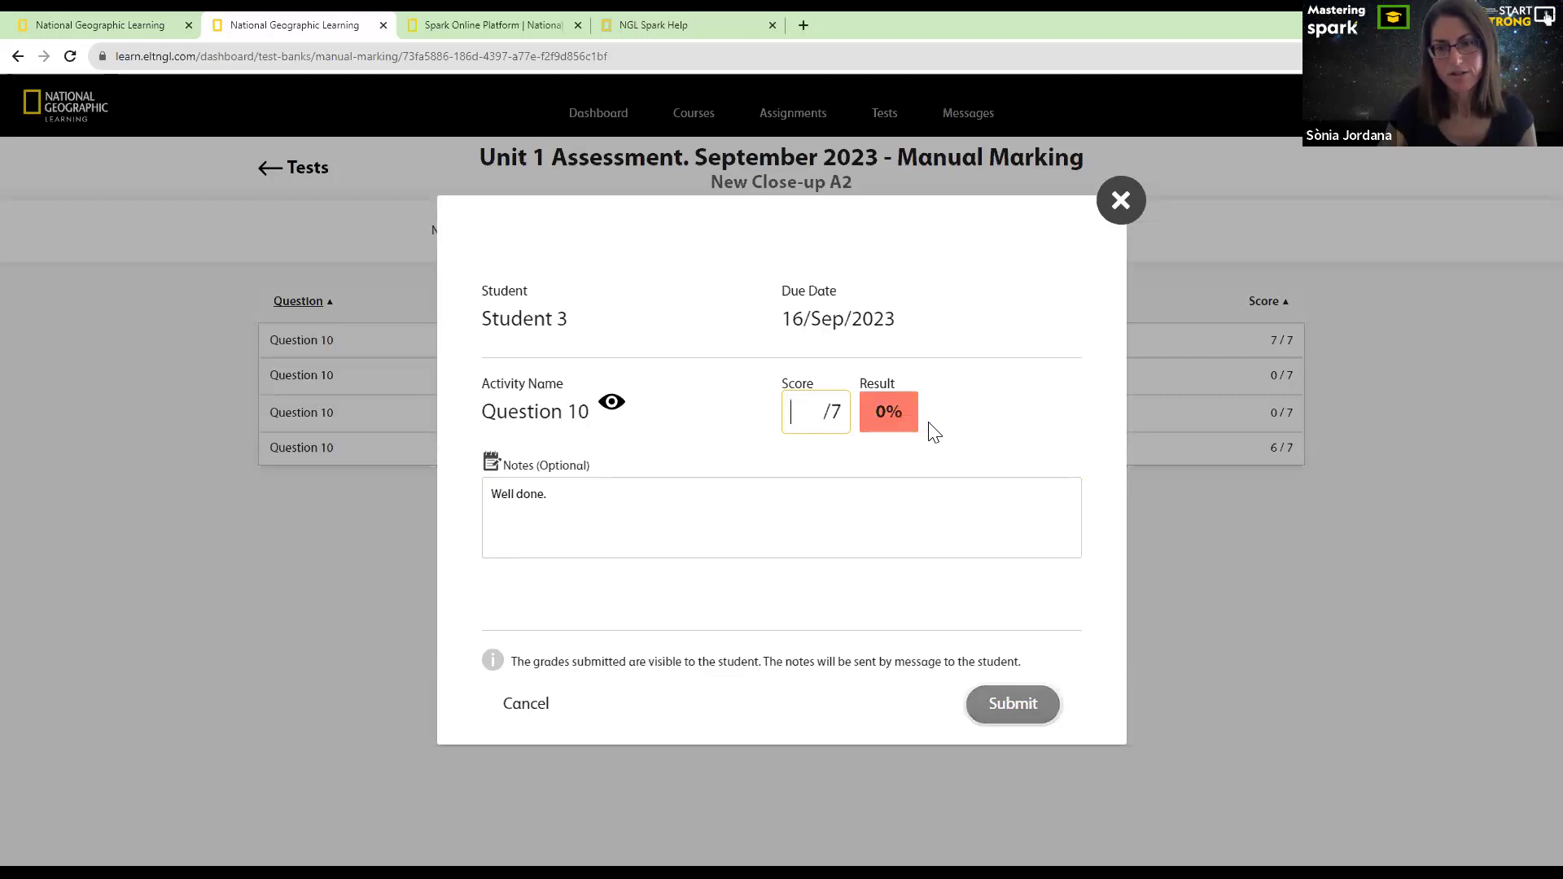
Set the score for Student 3's Question 10 to 7 and submit the grade
{"action": "type", "text": "7"}
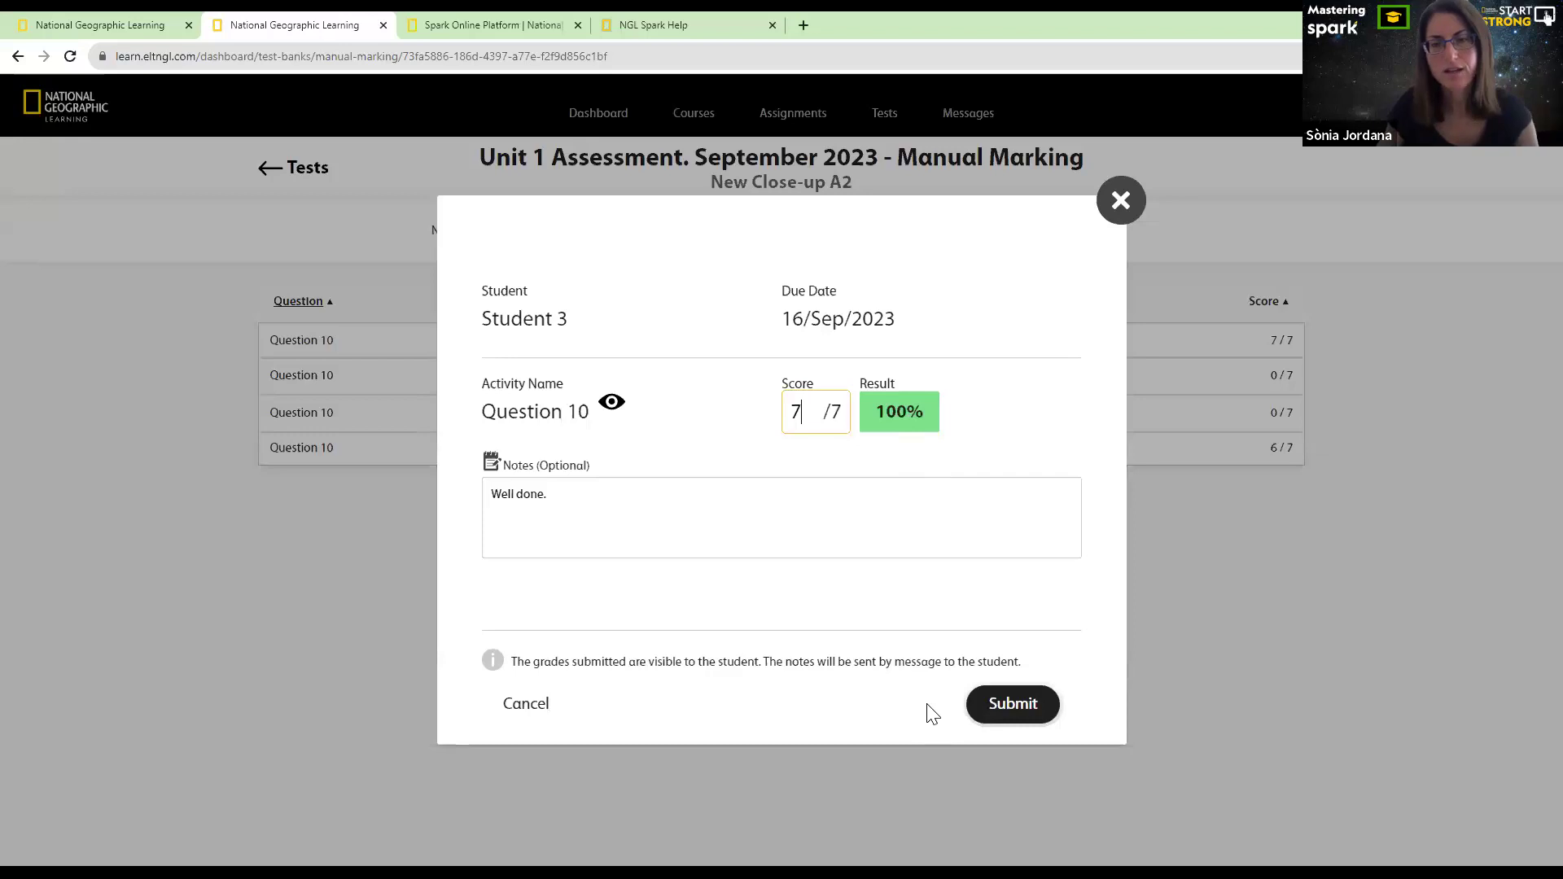
{"action": "left_click", "coordinate": [1003, 713]}
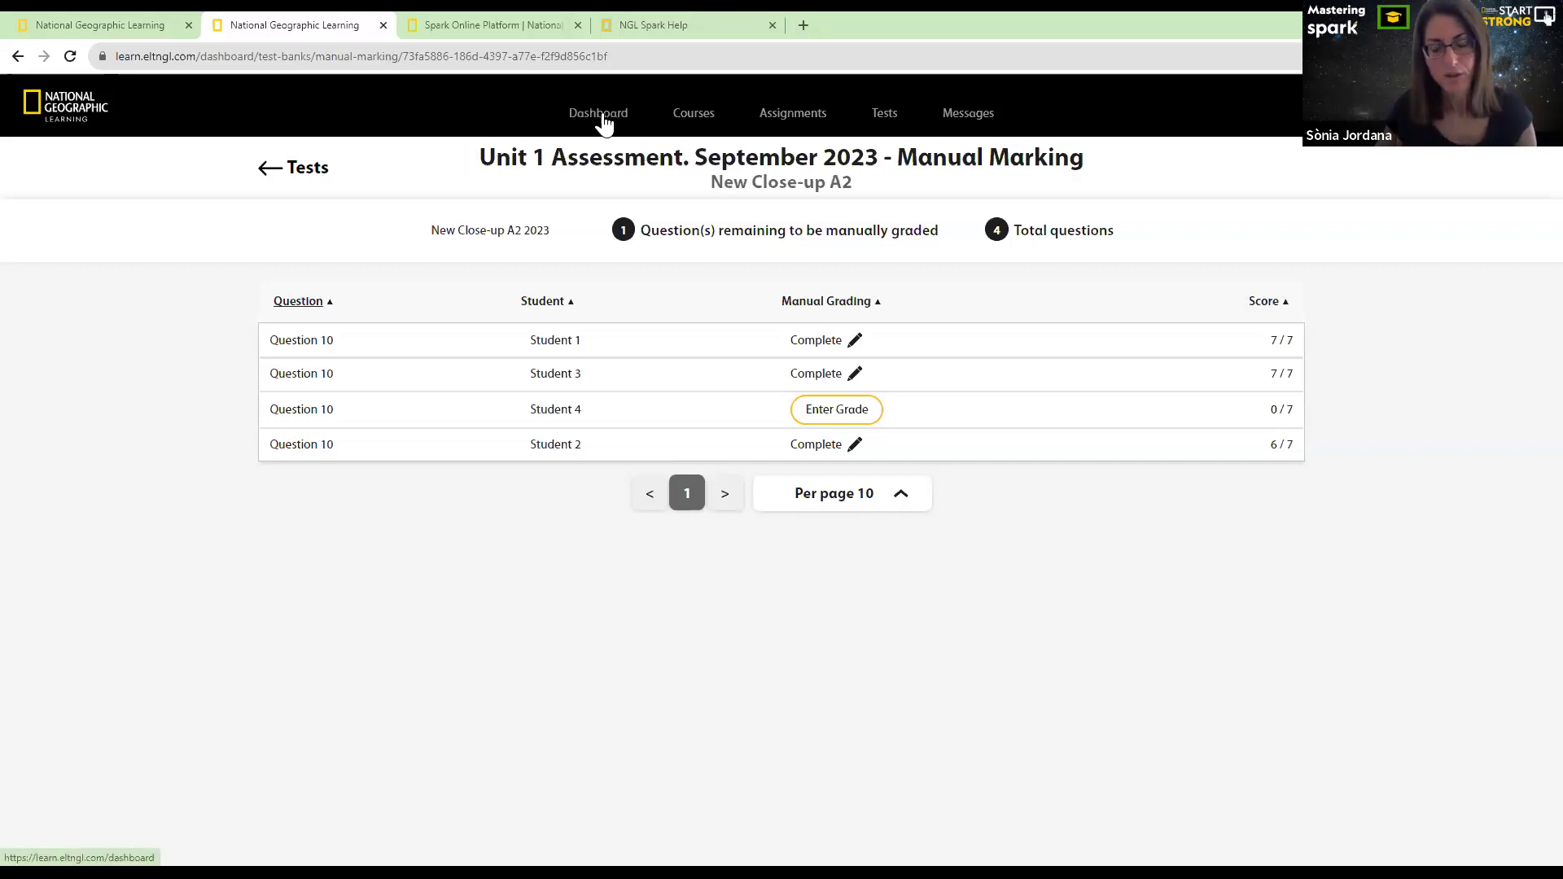
Return to the test list and filter it to the New Close-up A2 program
{"action": "left_click", "coordinate": [884, 121]}
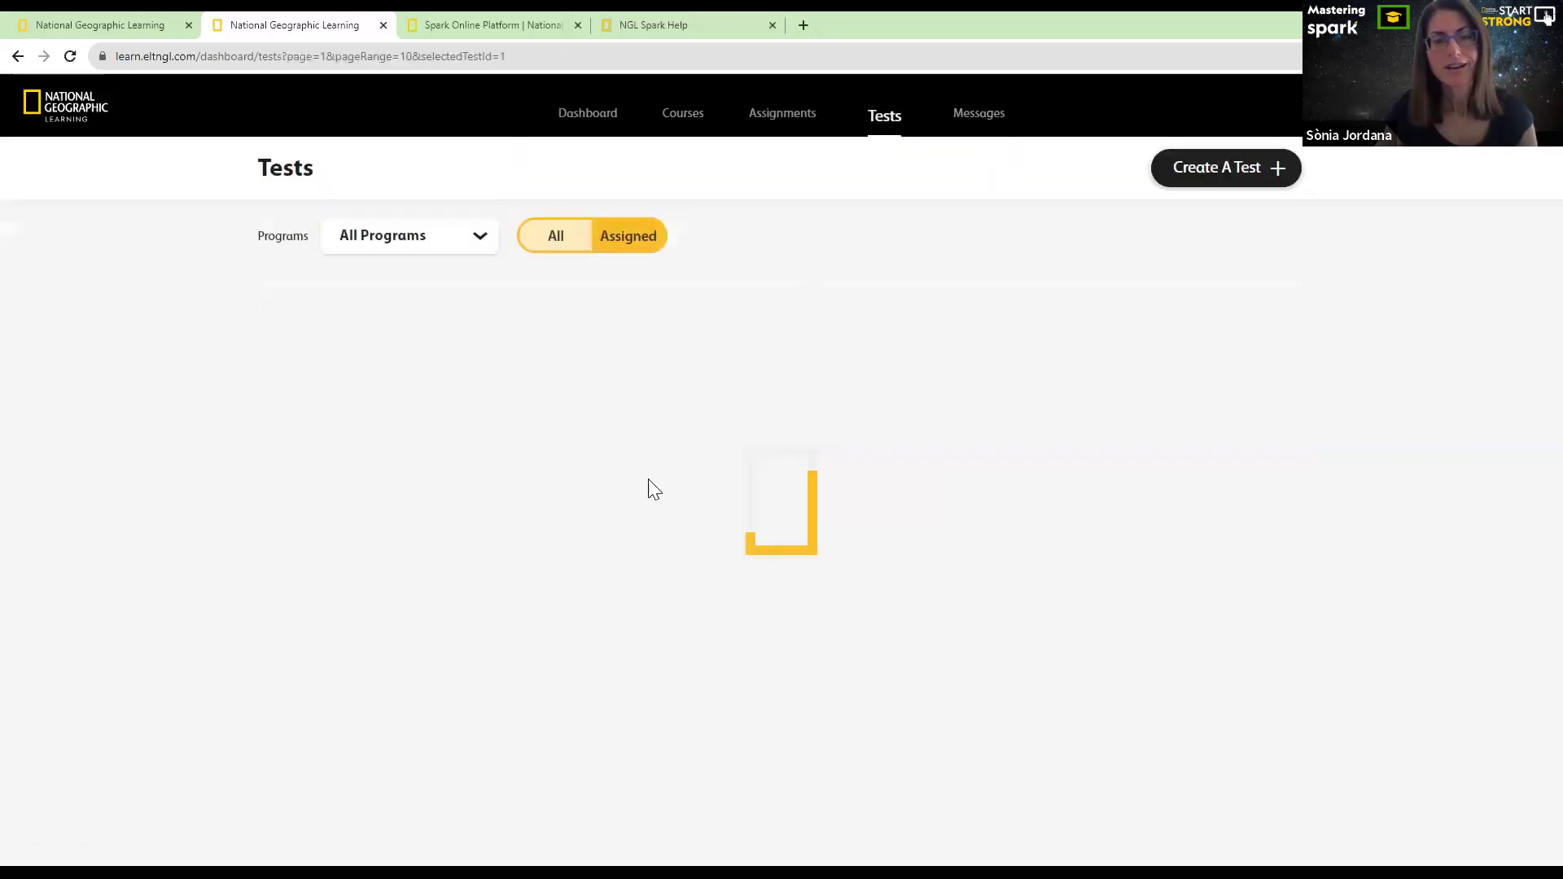
{"action": "left_click", "coordinate": [417, 256]}
{"action": "scroll", "coordinate": [418, 300], "scroll_direction": "down", "scroll_amount": 5}
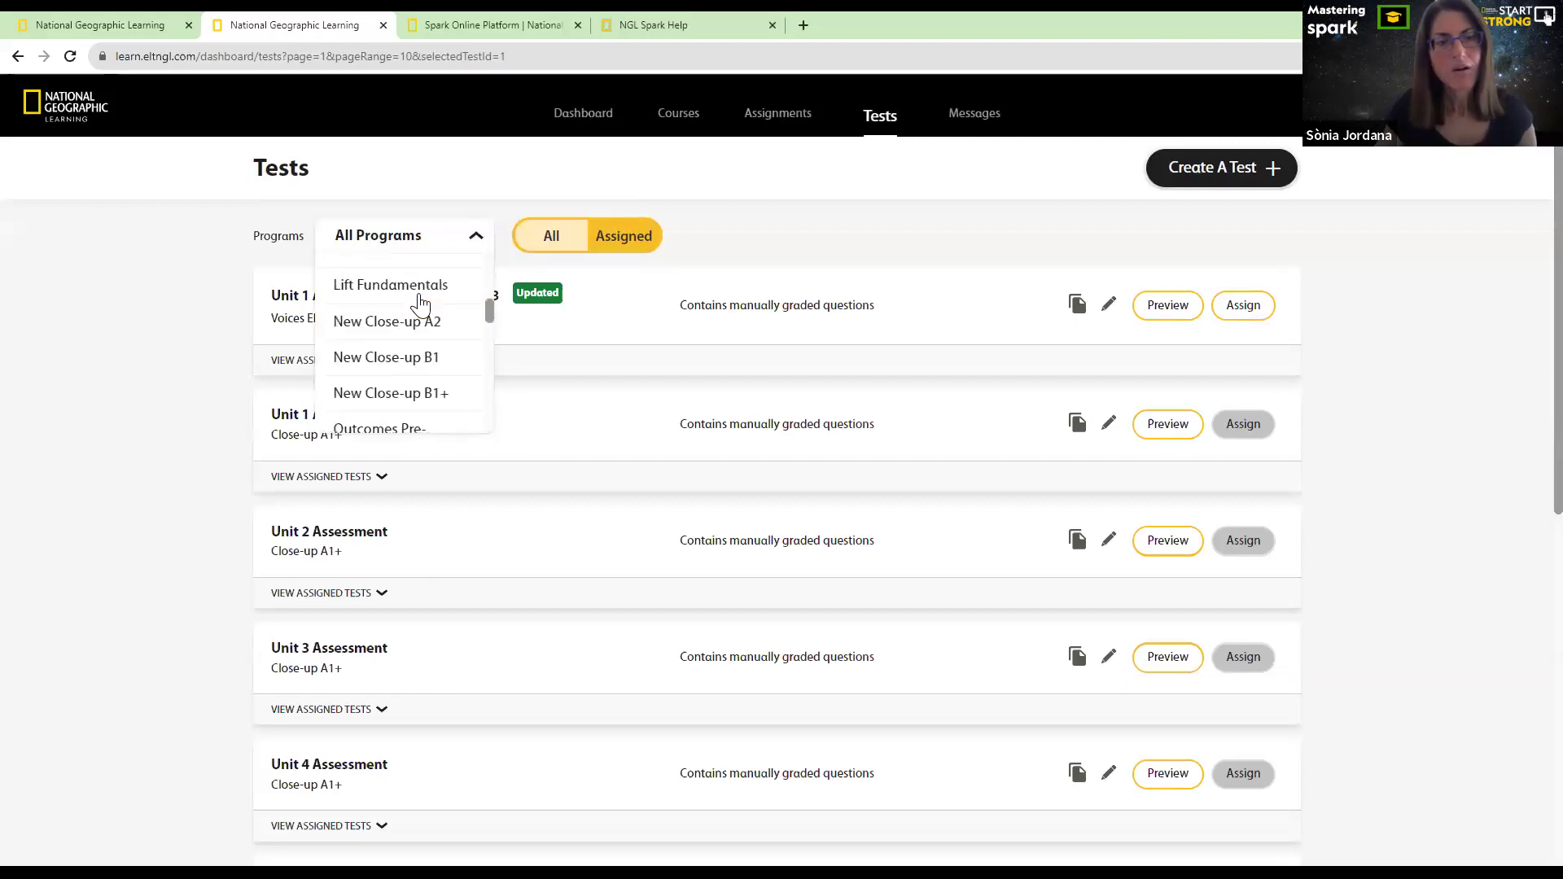
{"action": "left_click", "coordinate": [419, 324]}
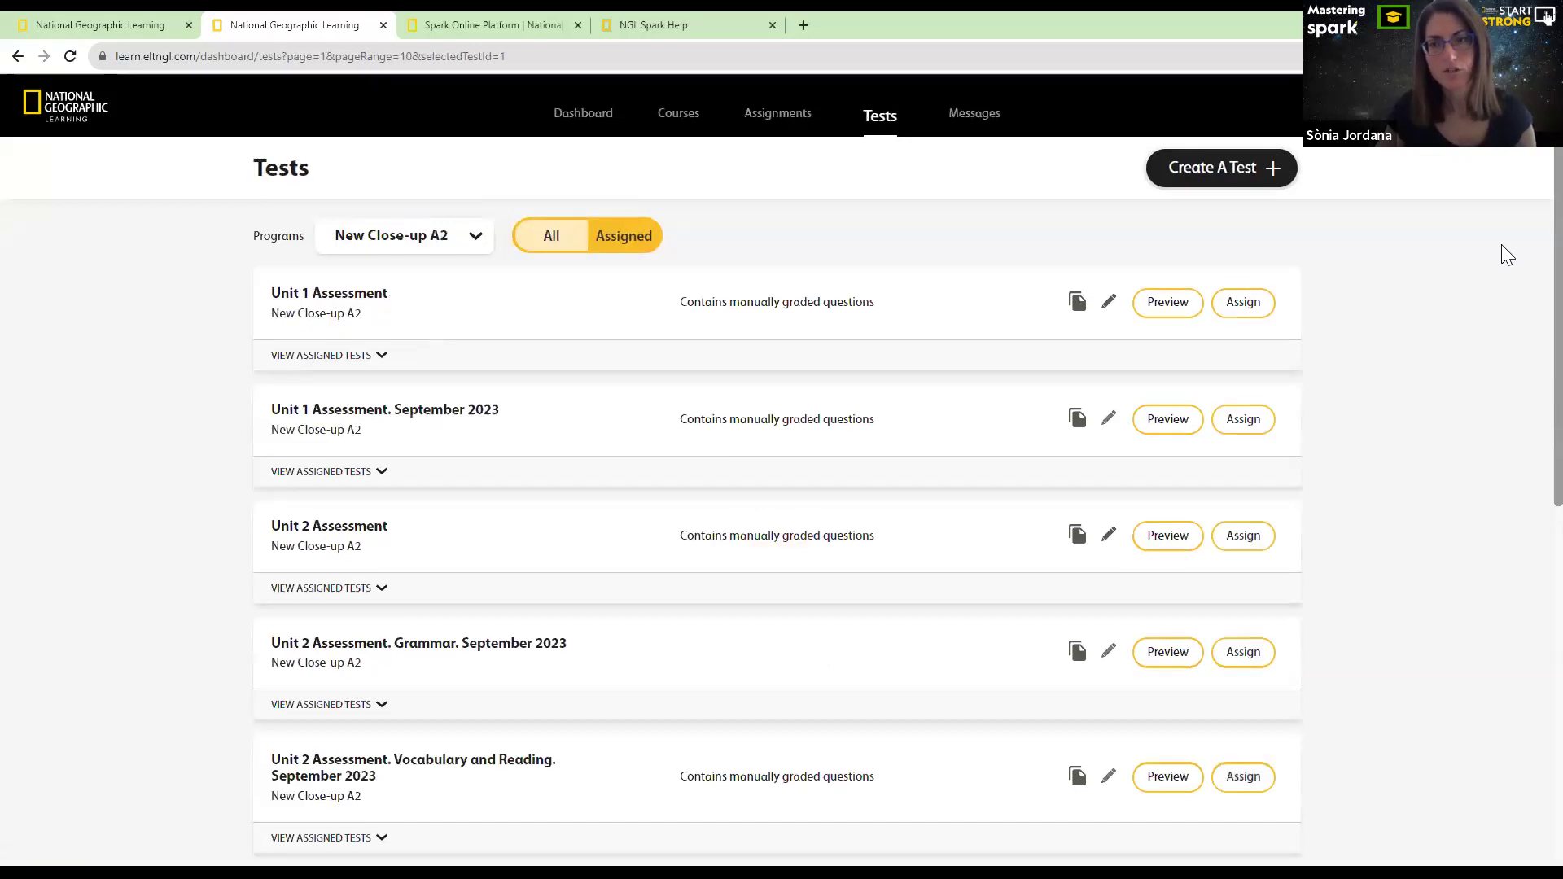
Start a new test titled "Unit 2 Assessment. Grammar and Listening. Sept 2023" for the New Close-up A2 program
{"action": "left_click", "coordinate": [1189, 175]}
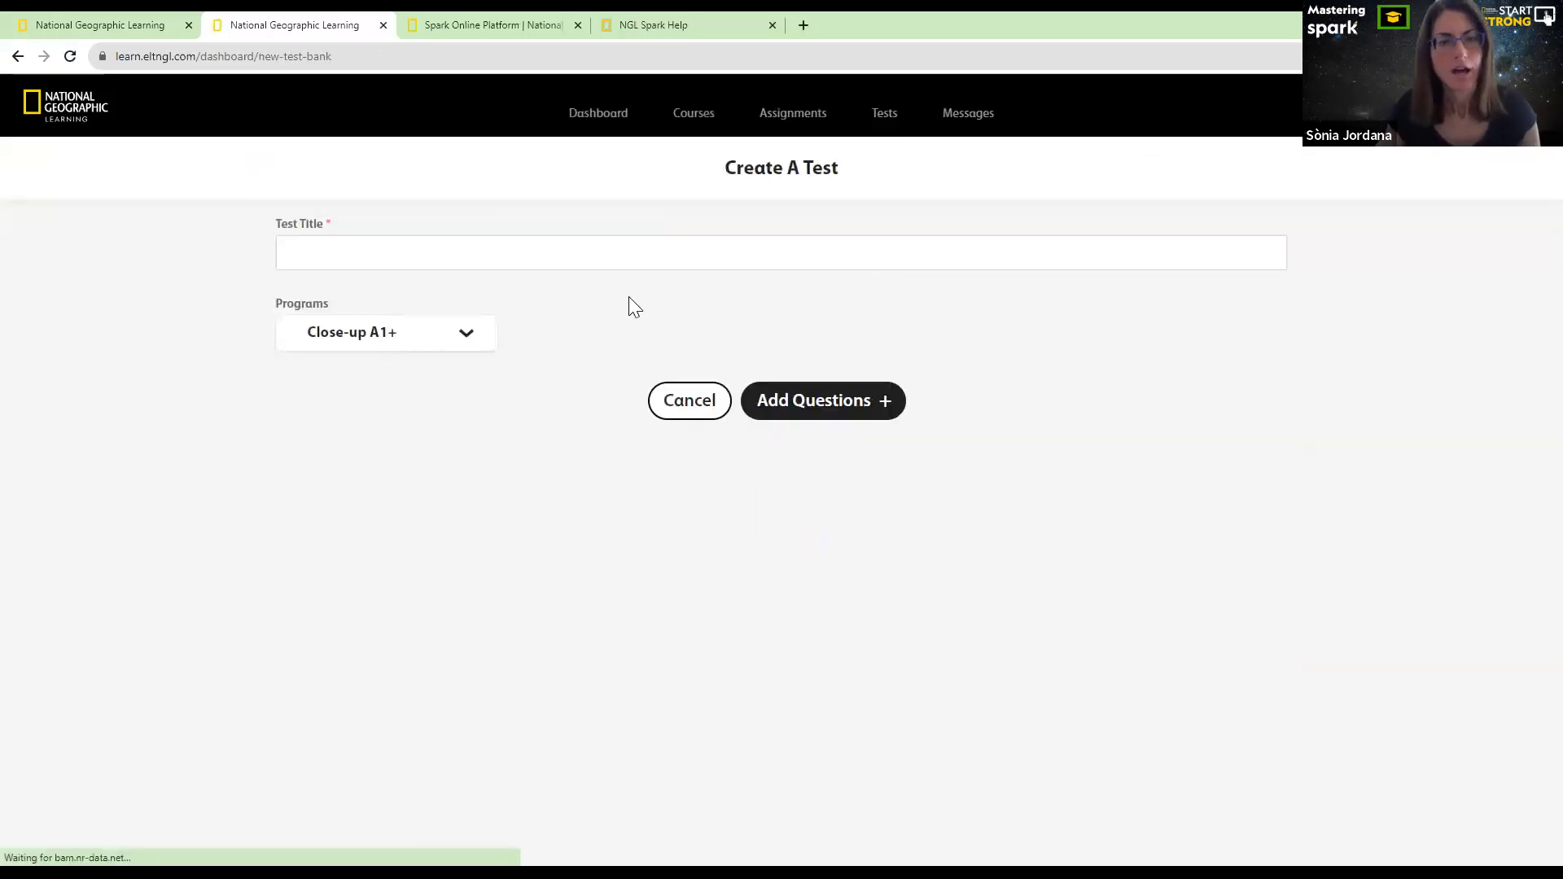
{"action": "left_click", "coordinate": [381, 251]}
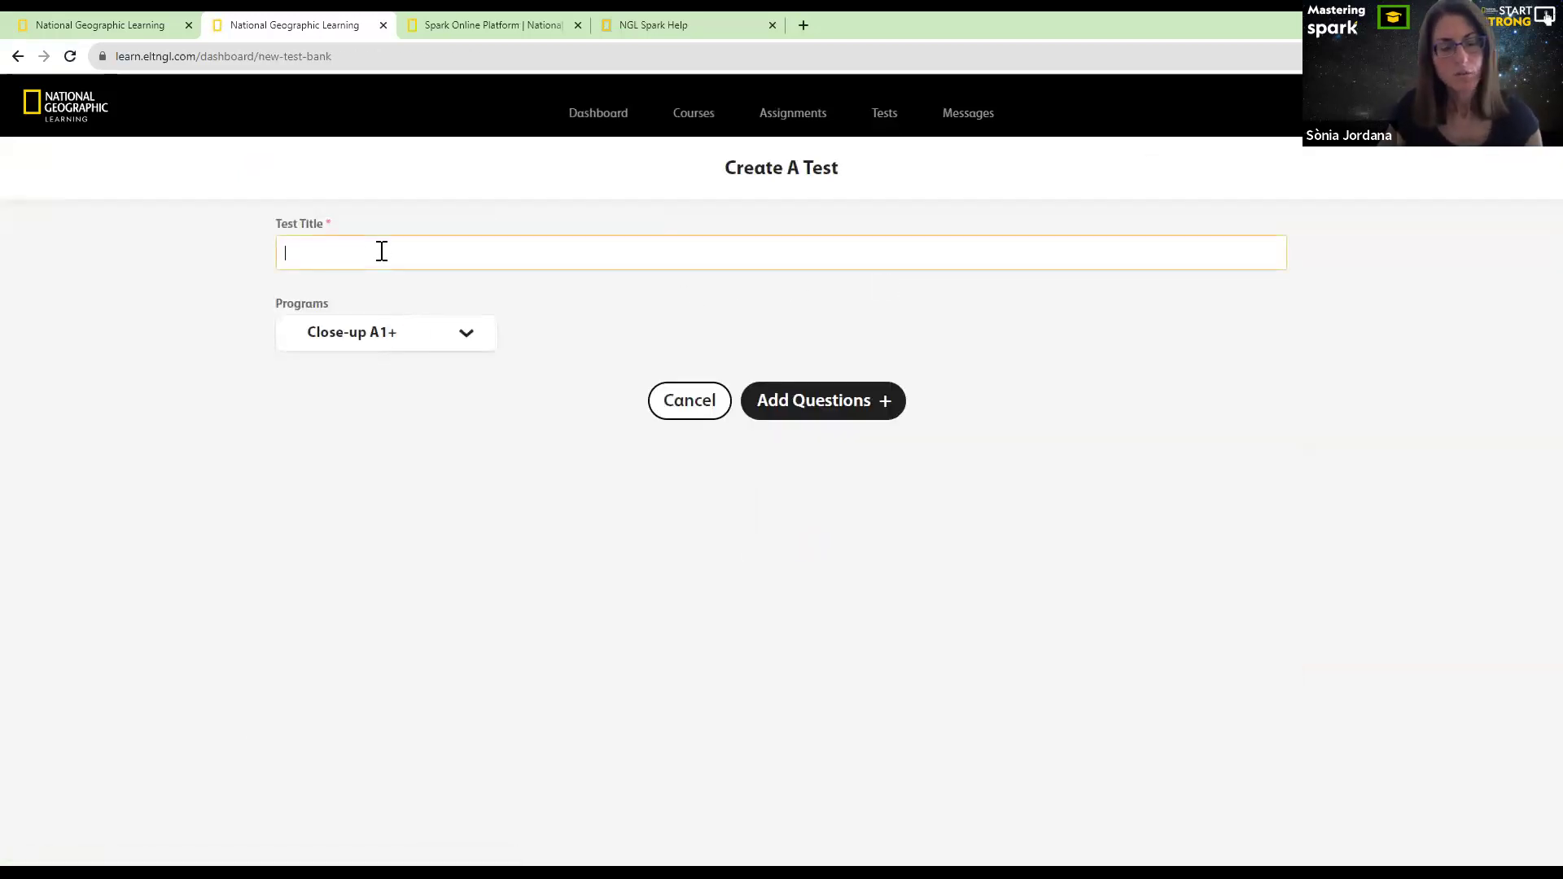
{"action": "type", "text": "U"}
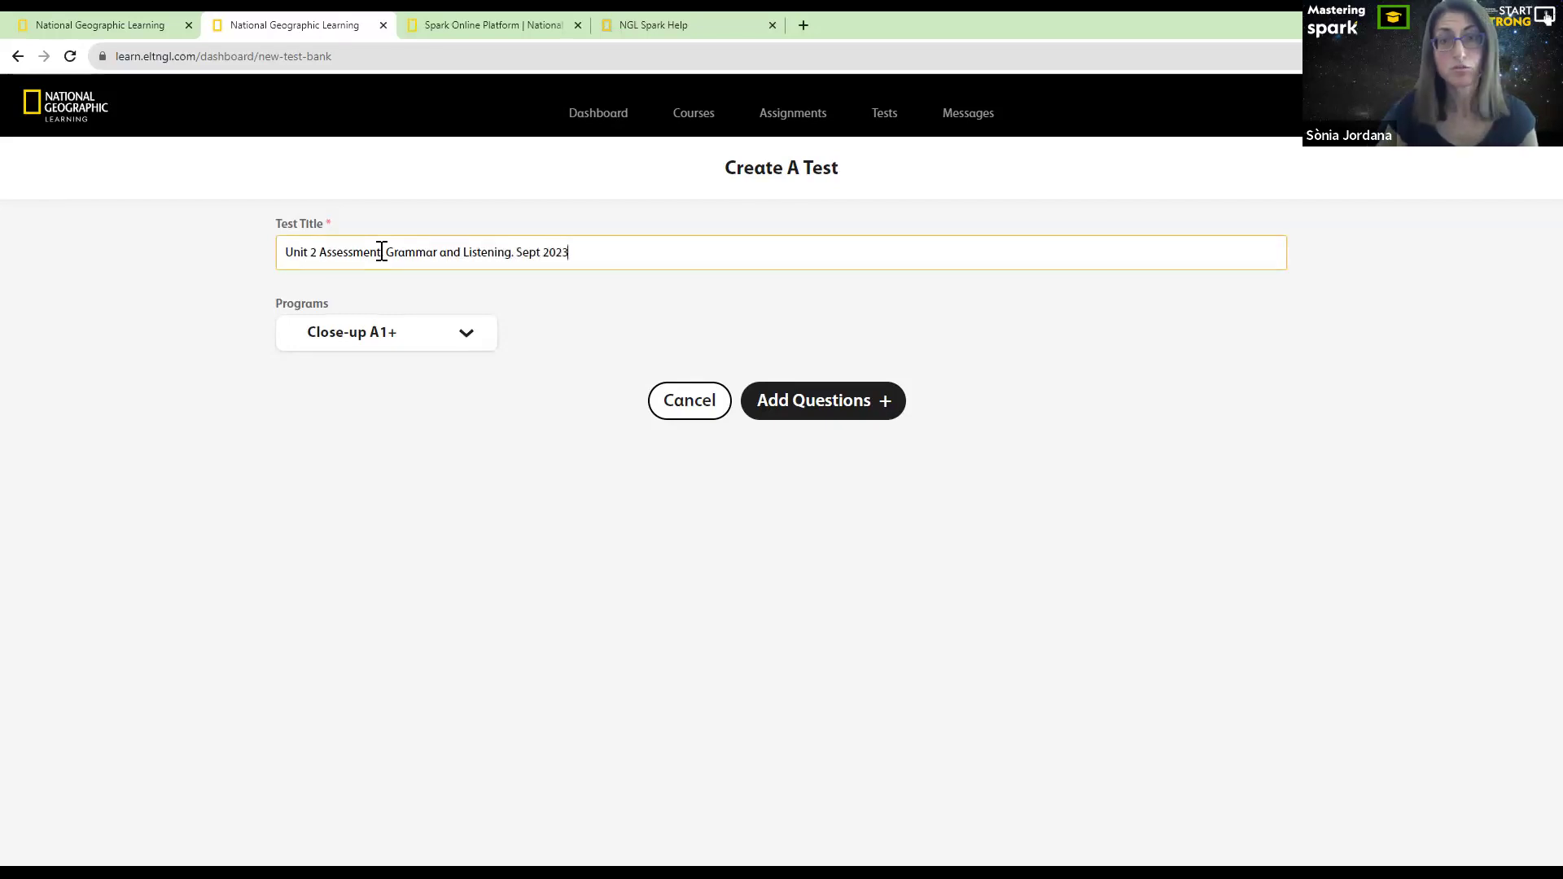
{"action": "left_click", "coordinate": [377, 346]}
{"action": "scroll", "coordinate": [383, 420], "scroll_direction": "down", "scroll_amount": 3}
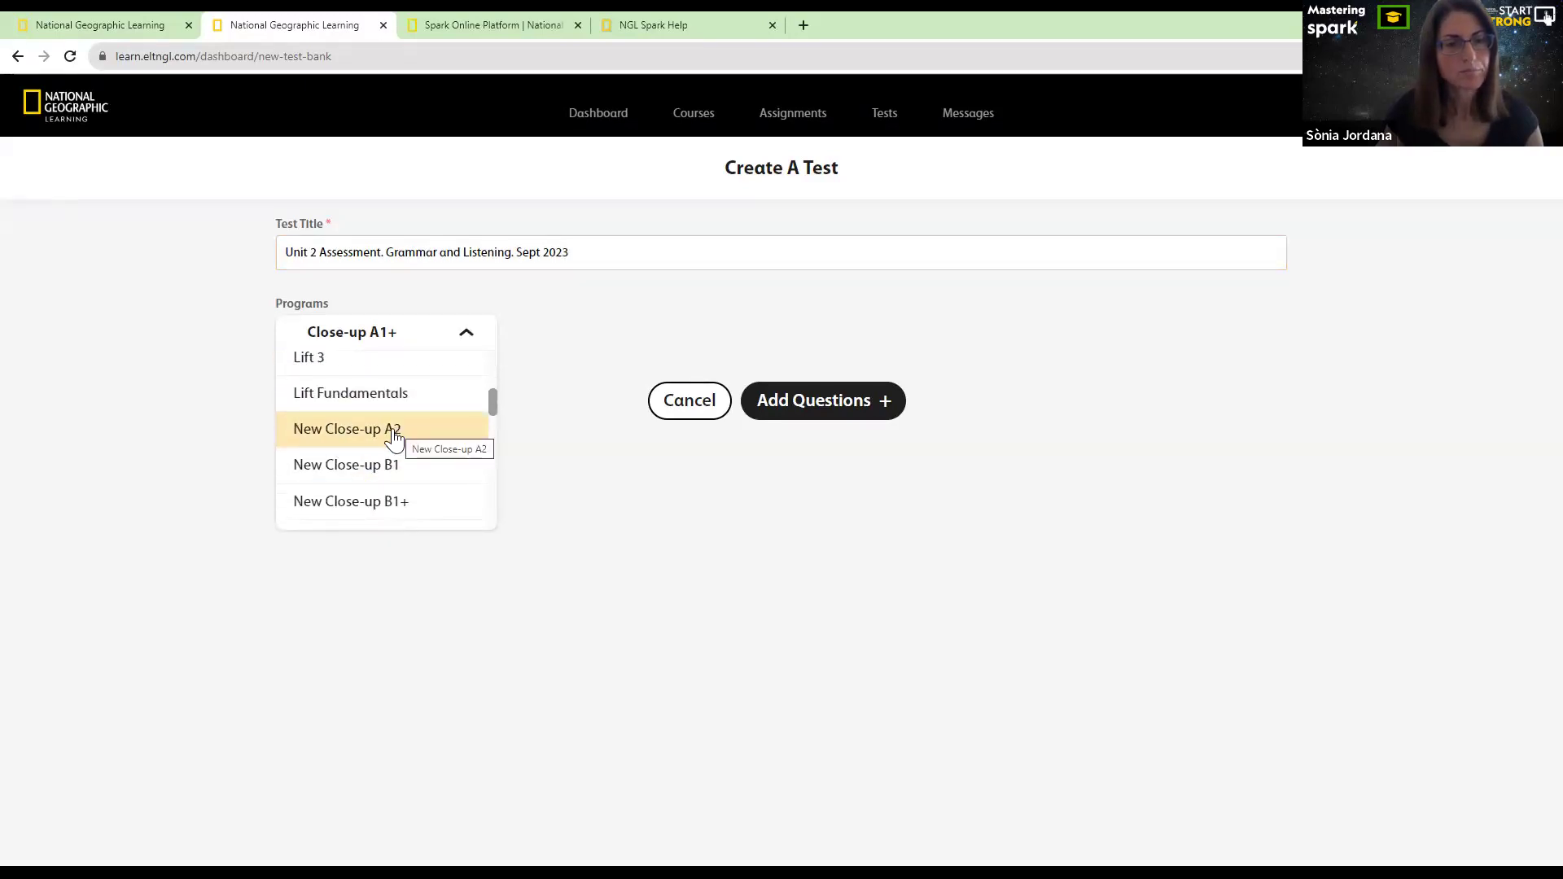
{"action": "left_click", "coordinate": [398, 437]}
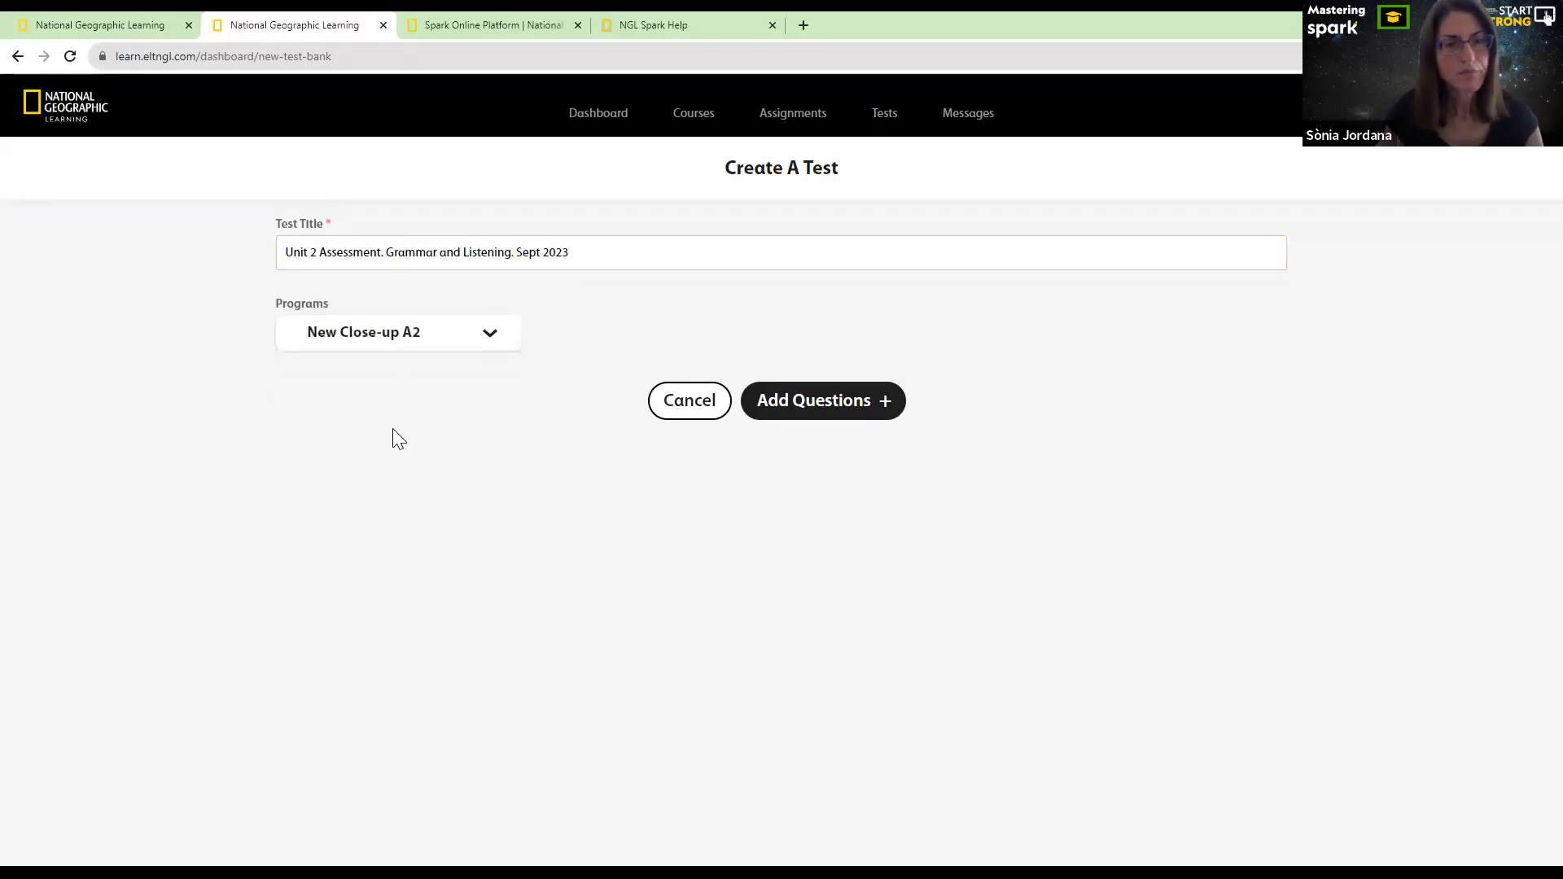
Open the question bank for the new test and filter it to Unit 2 with the Grammar and Listening skills
{"action": "left_click", "coordinate": [829, 417]}
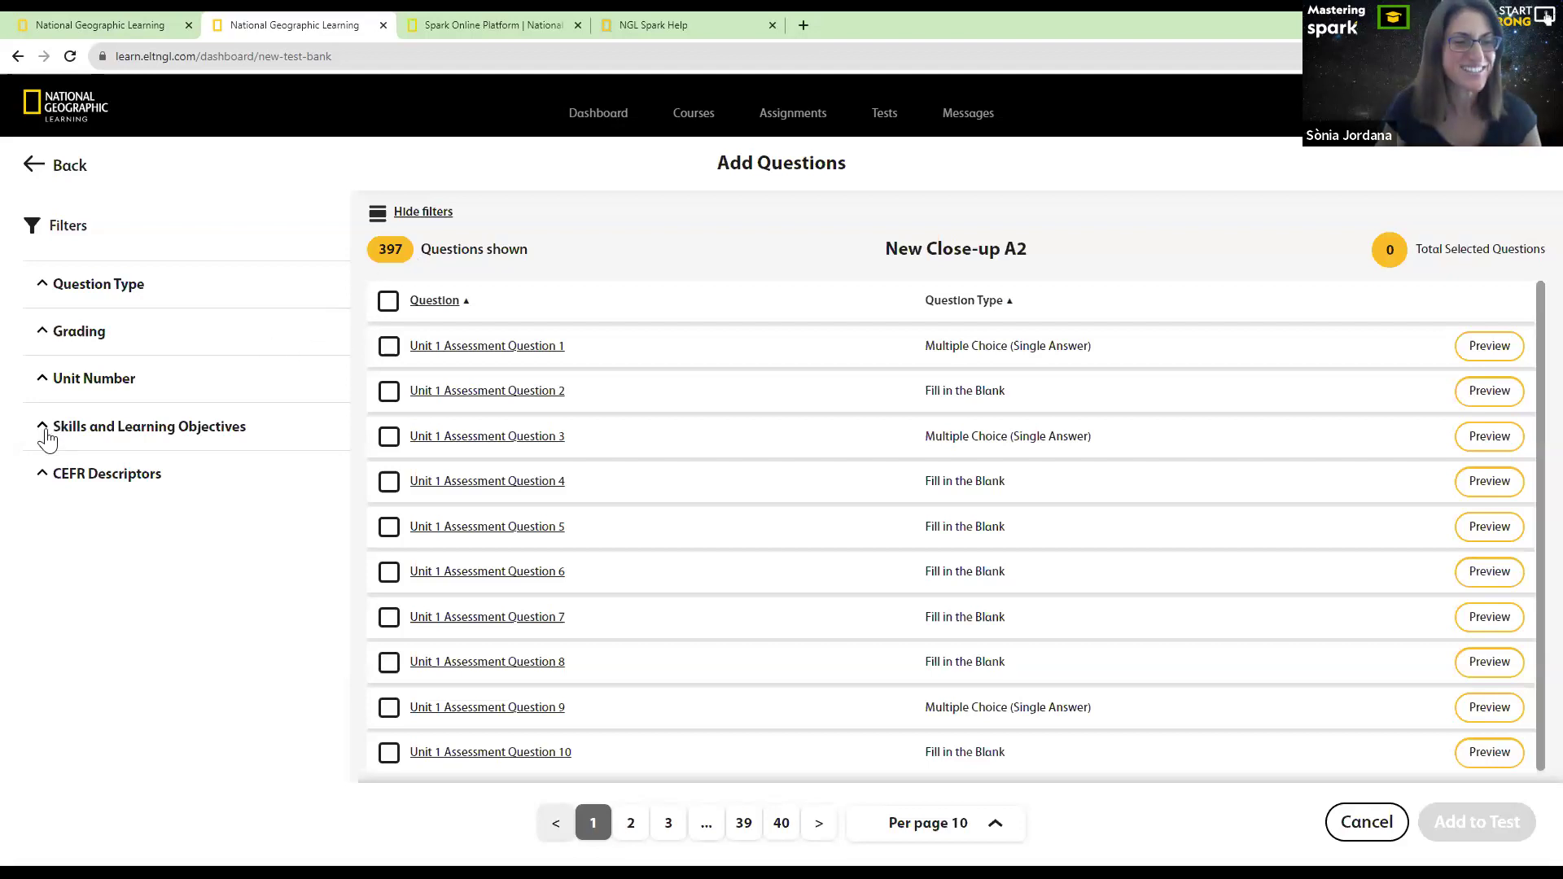
{"action": "left_click", "coordinate": [43, 380]}
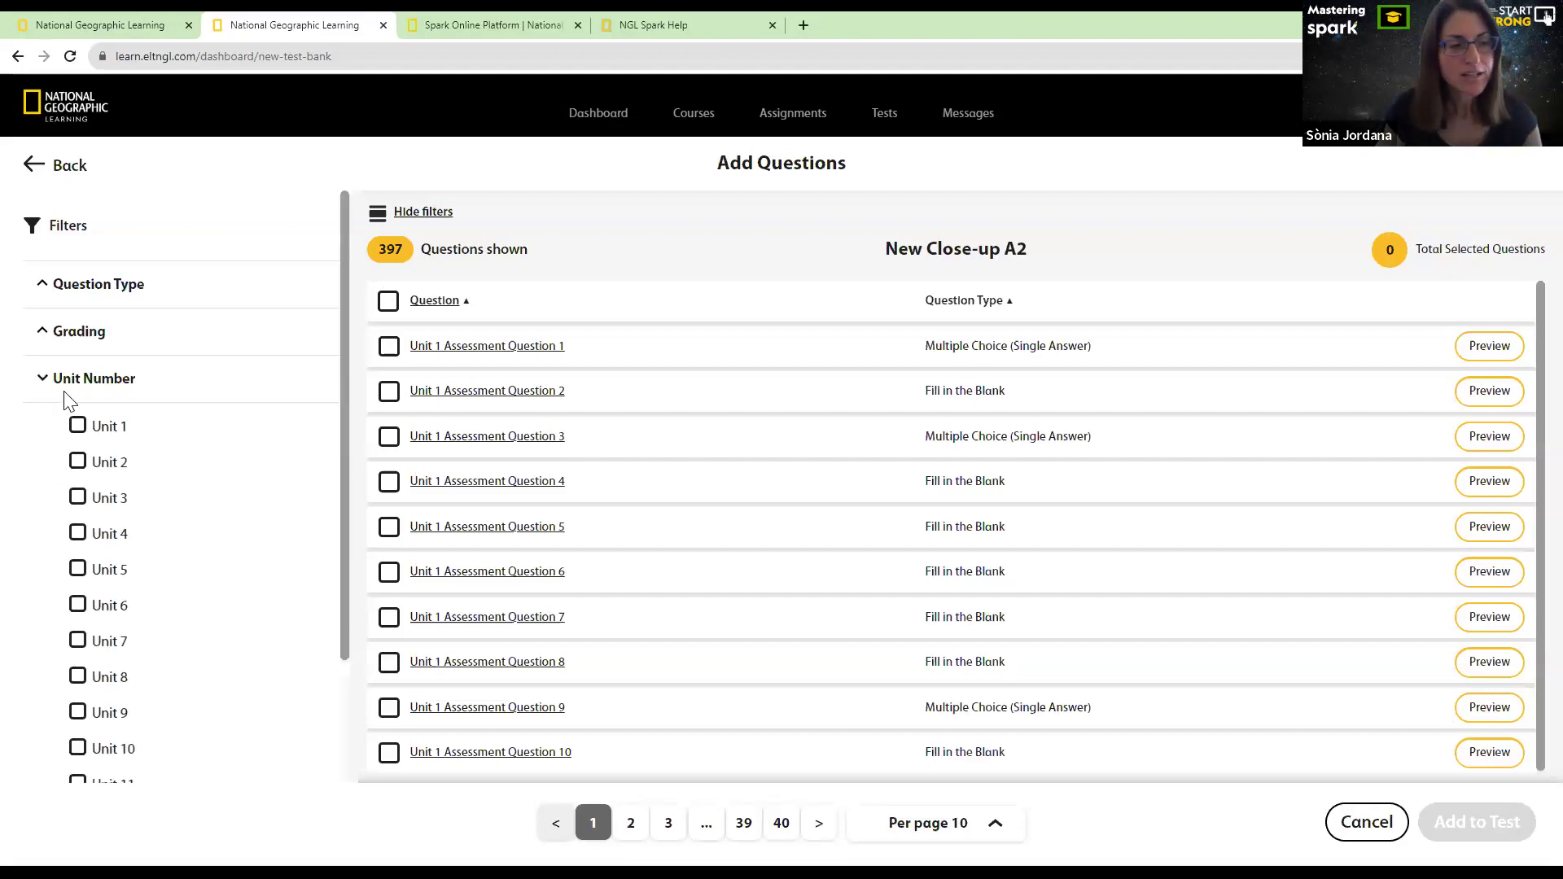
{"action": "left_click", "coordinate": [103, 470]}
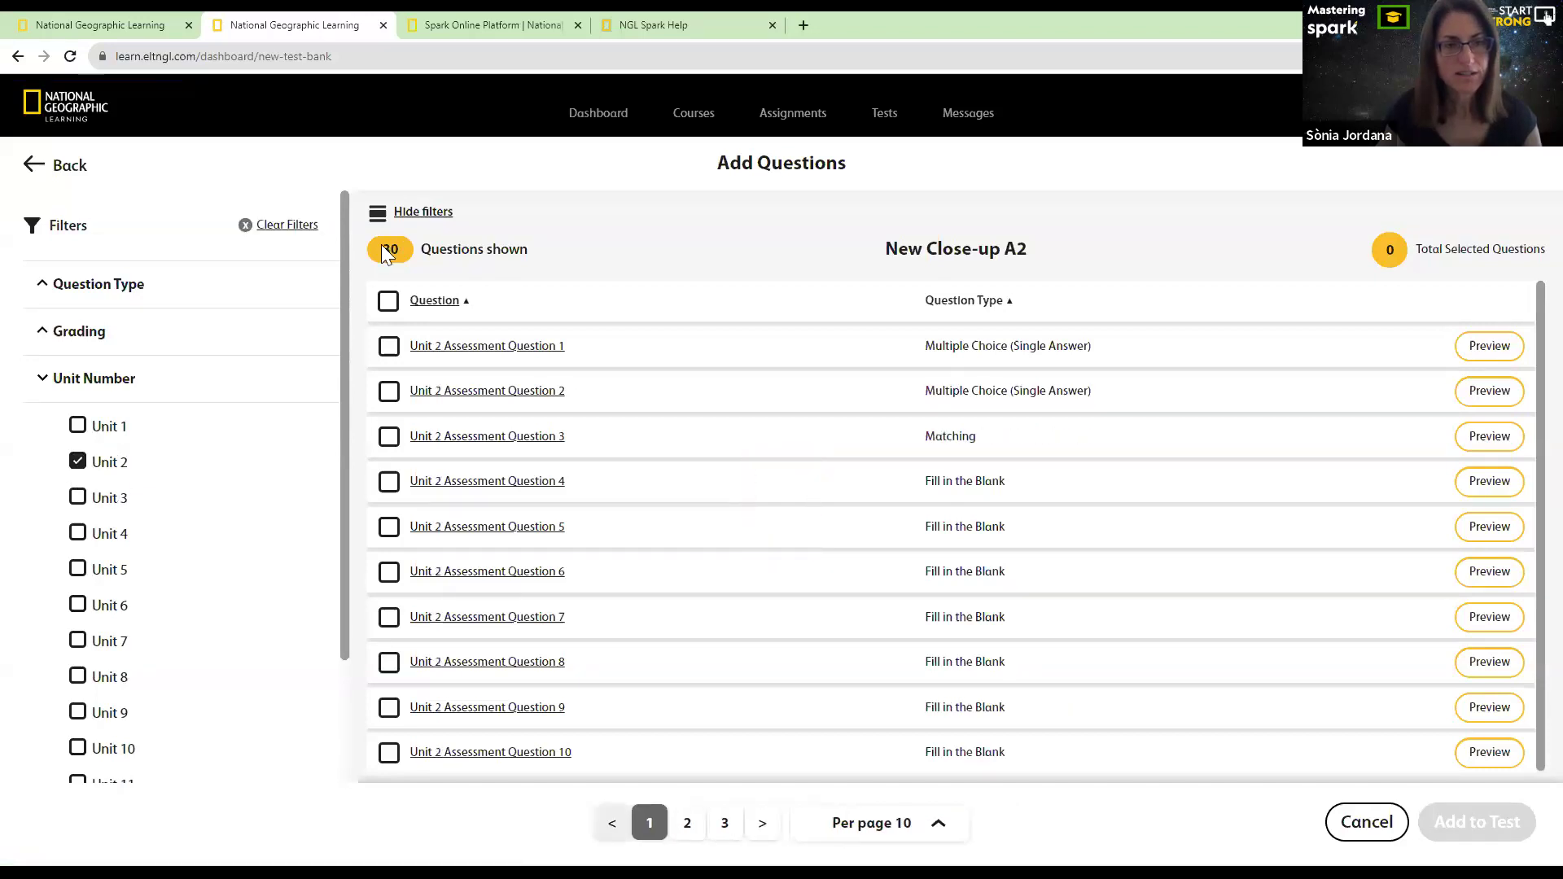
{"action": "scroll", "coordinate": [128, 537], "scroll_direction": "down", "scroll_amount": 2}
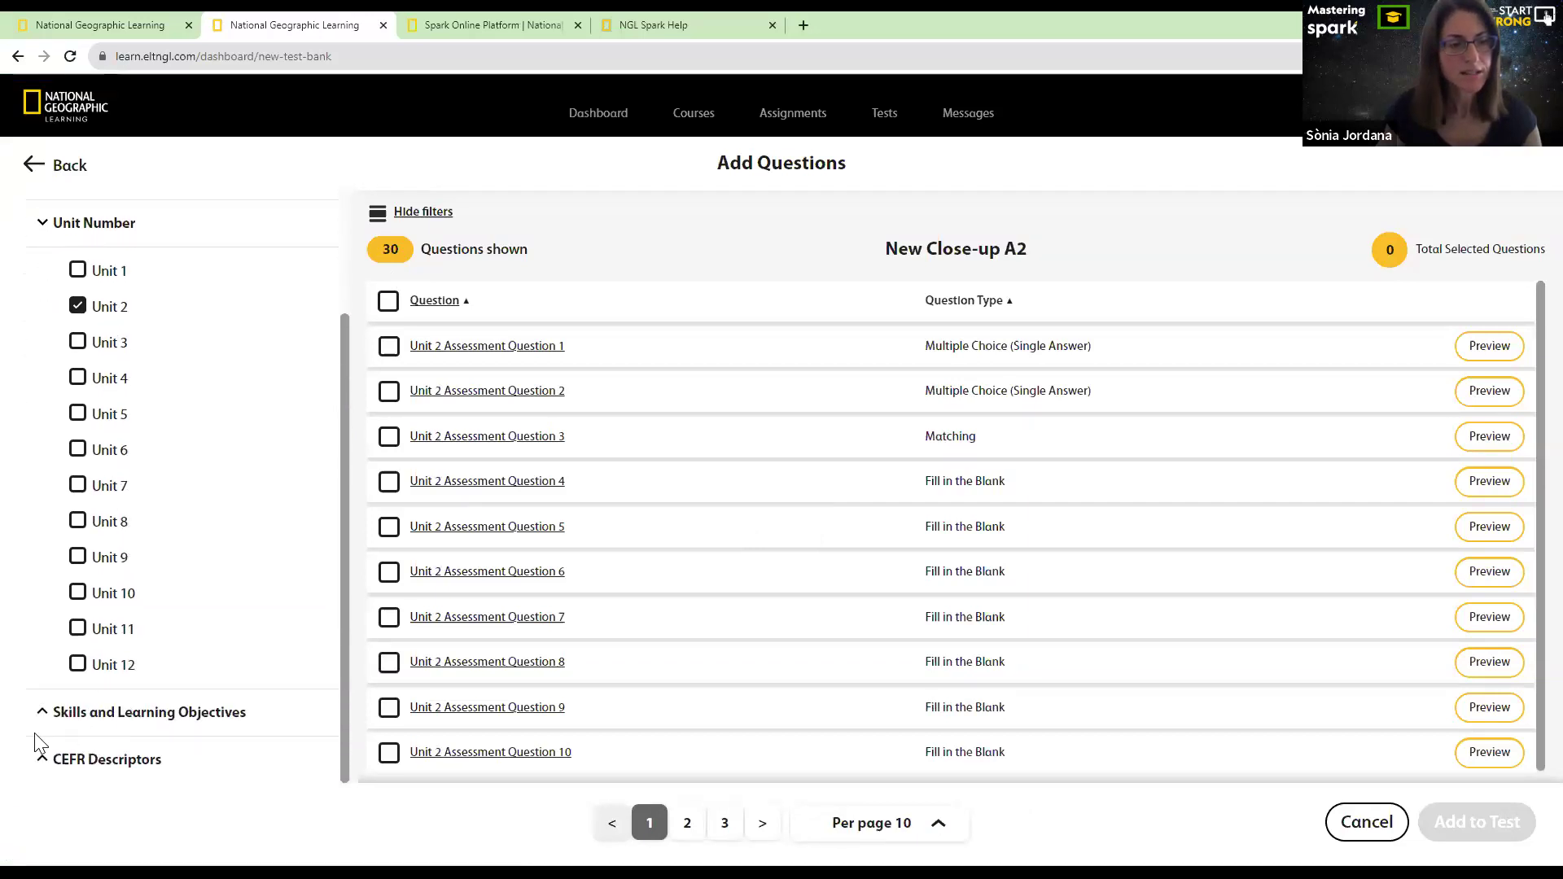
{"action": "left_click", "coordinate": [43, 716]}
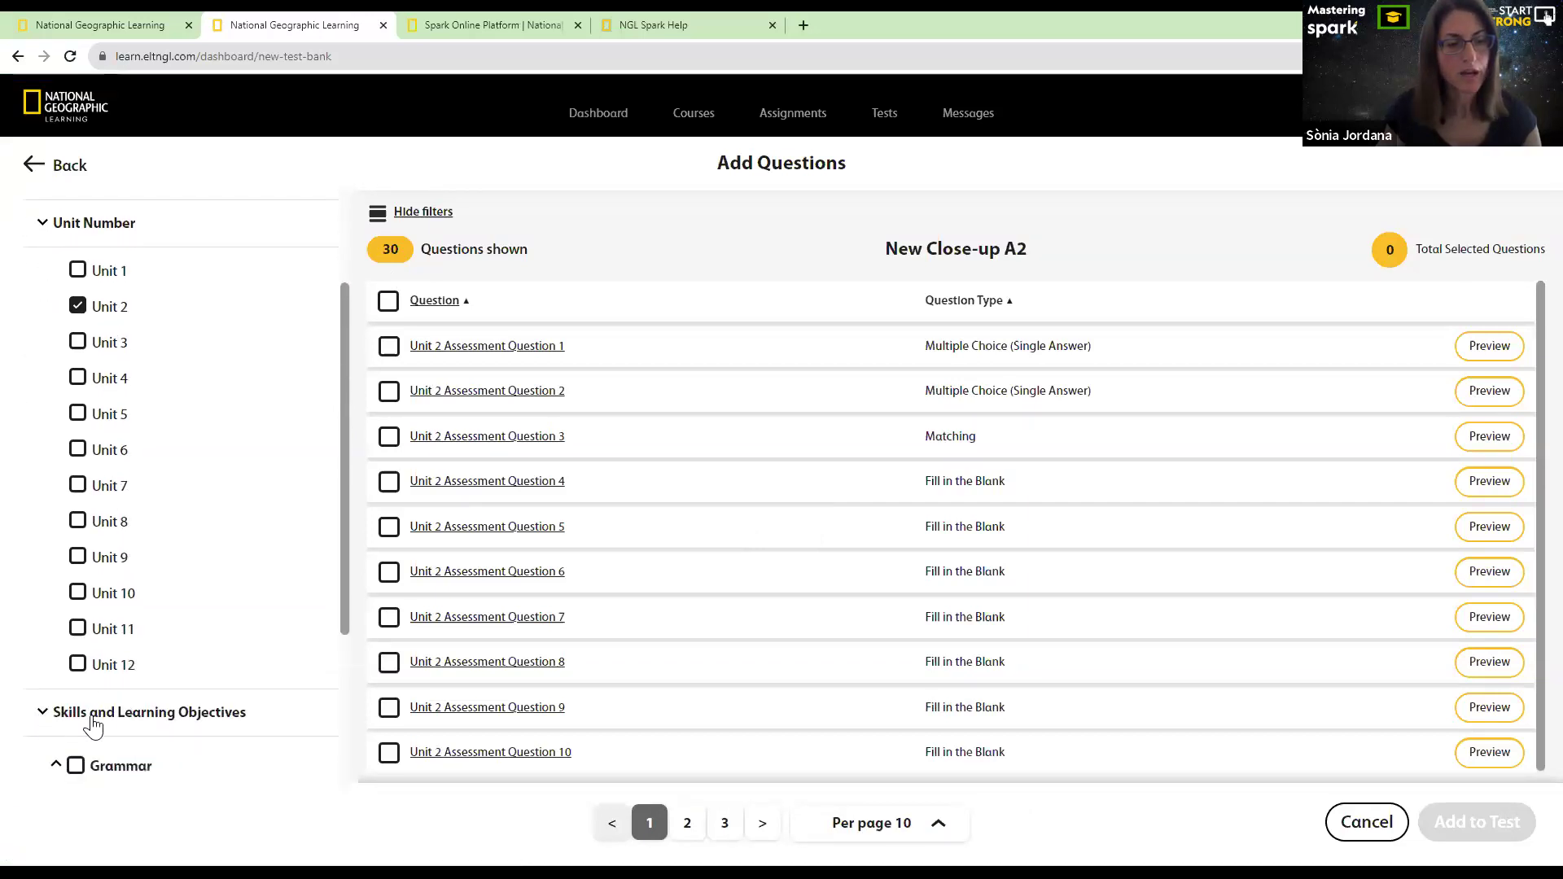
{"action": "scroll", "coordinate": [122, 594], "scroll_direction": "down", "scroll_amount": 3}
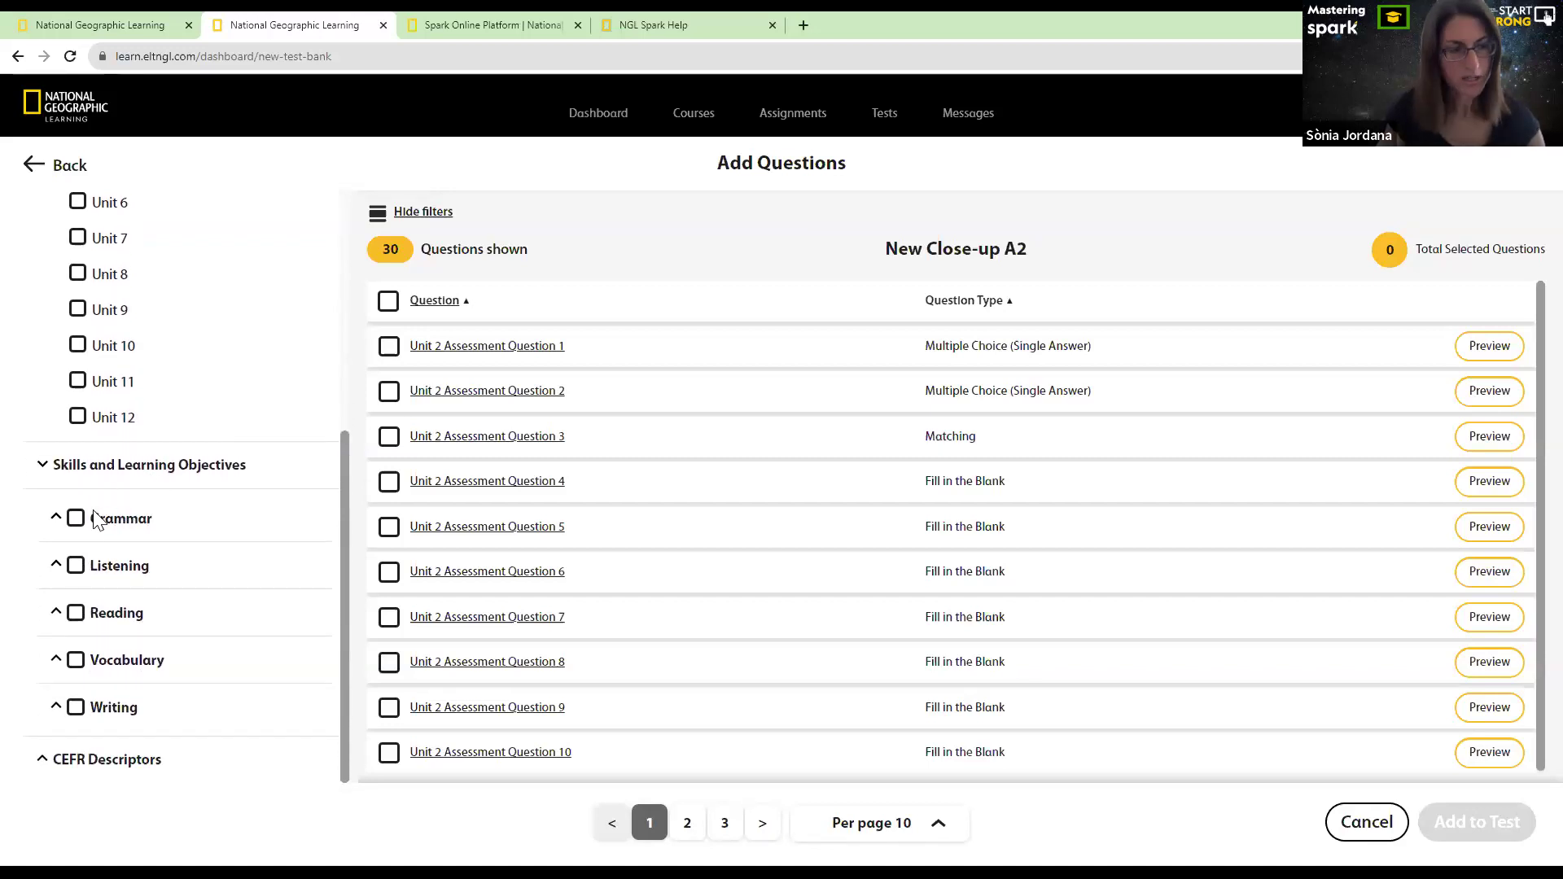
{"action": "left_click", "coordinate": [77, 523]}
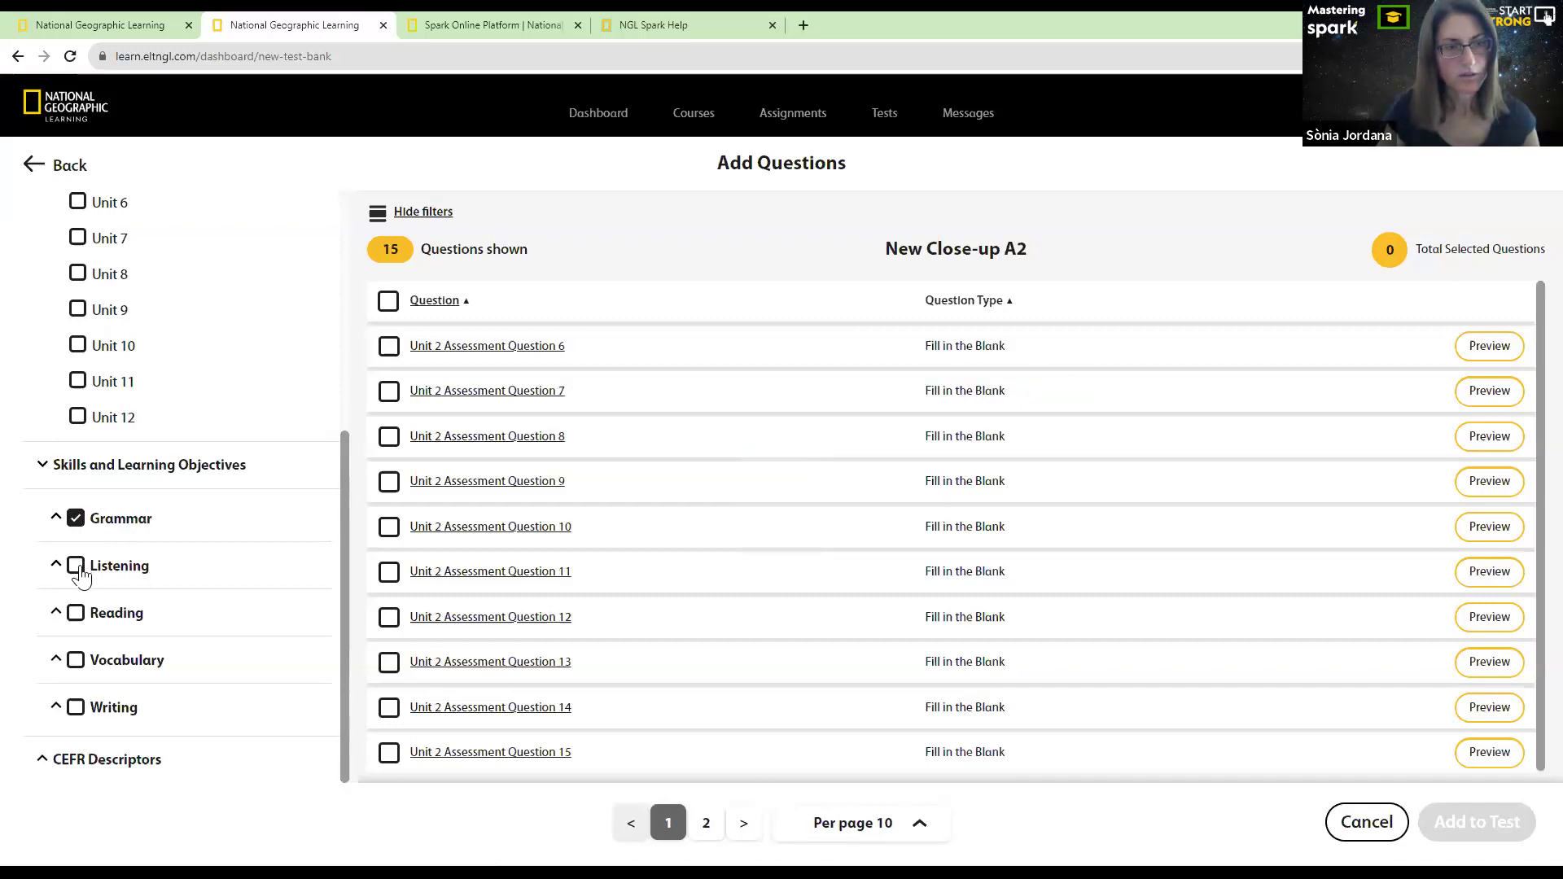
{"action": "left_click", "coordinate": [78, 569]}
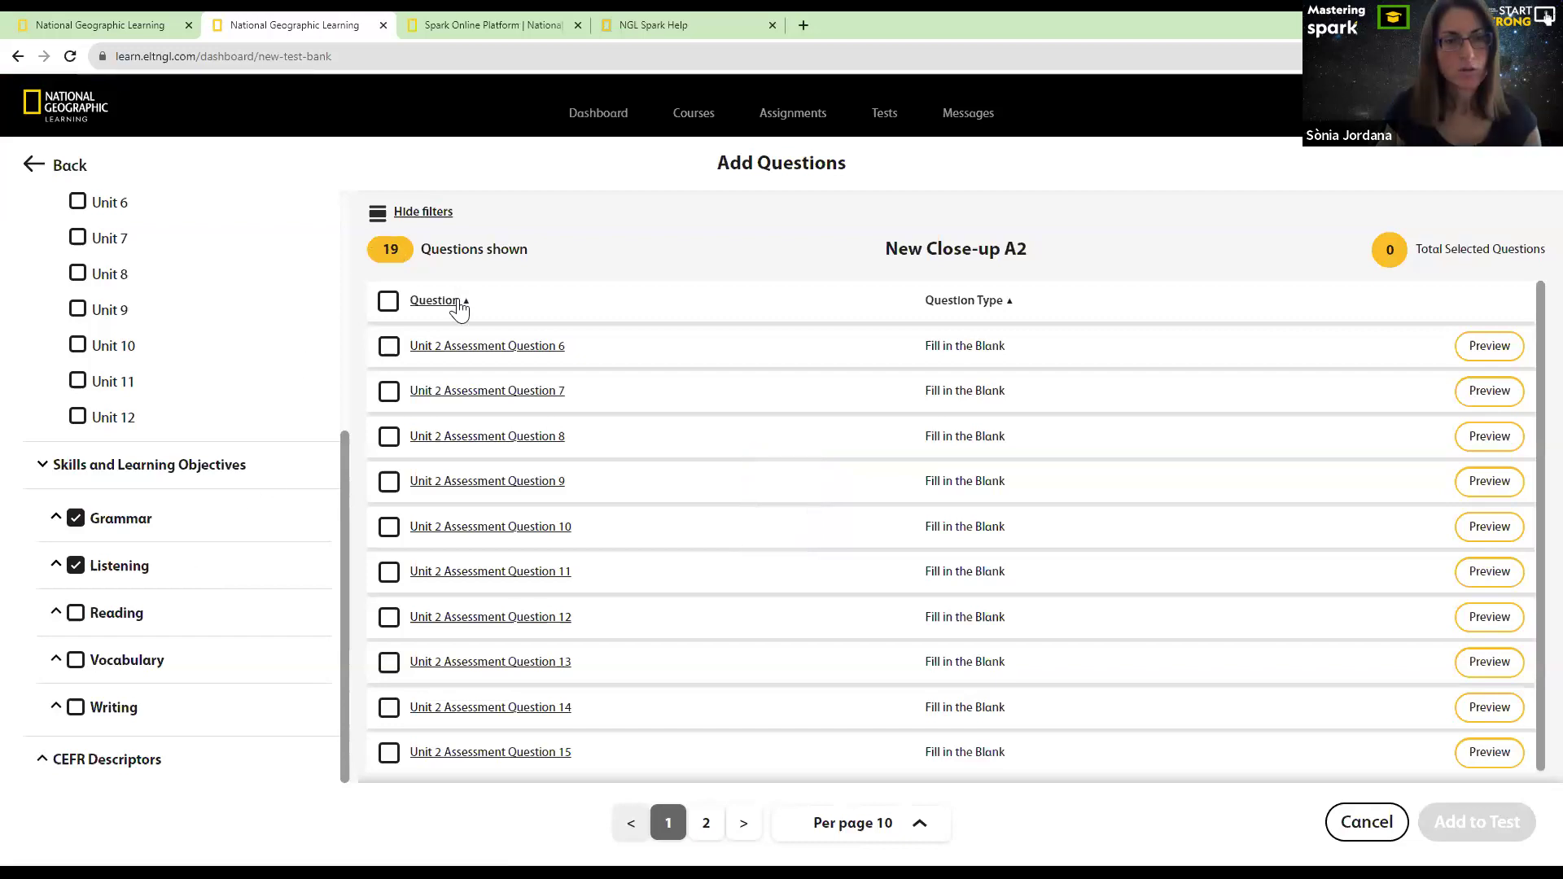
Examine the available filter options for question type, grading and CEFR descriptors without applying any of them
{"action": "scroll", "coordinate": [81, 480], "scroll_direction": "up", "scroll_amount": 5}
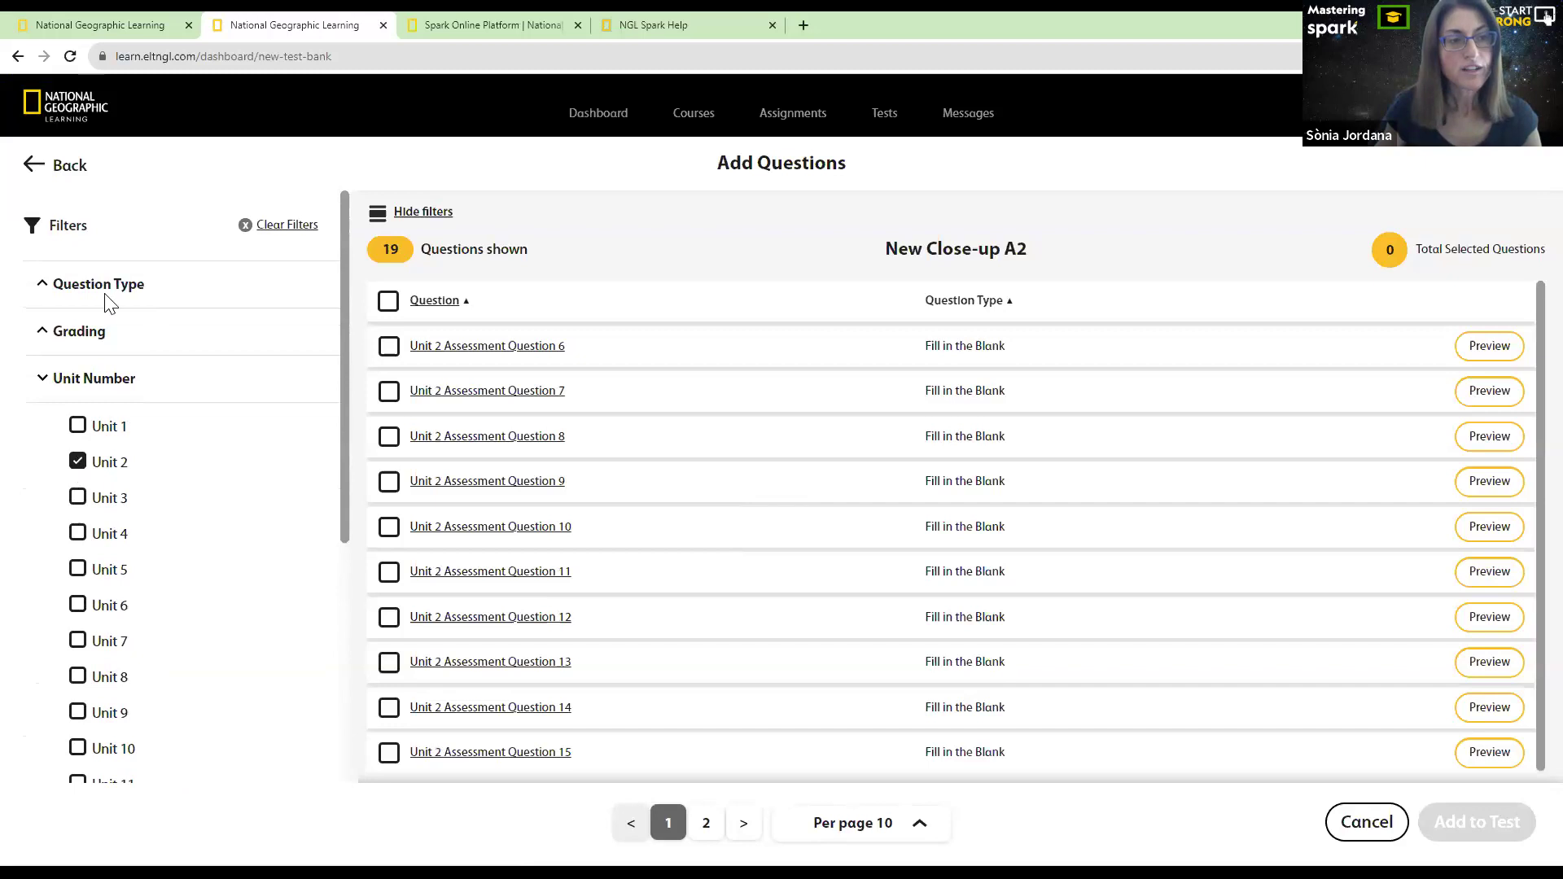
{"action": "left_click", "coordinate": [42, 333]}
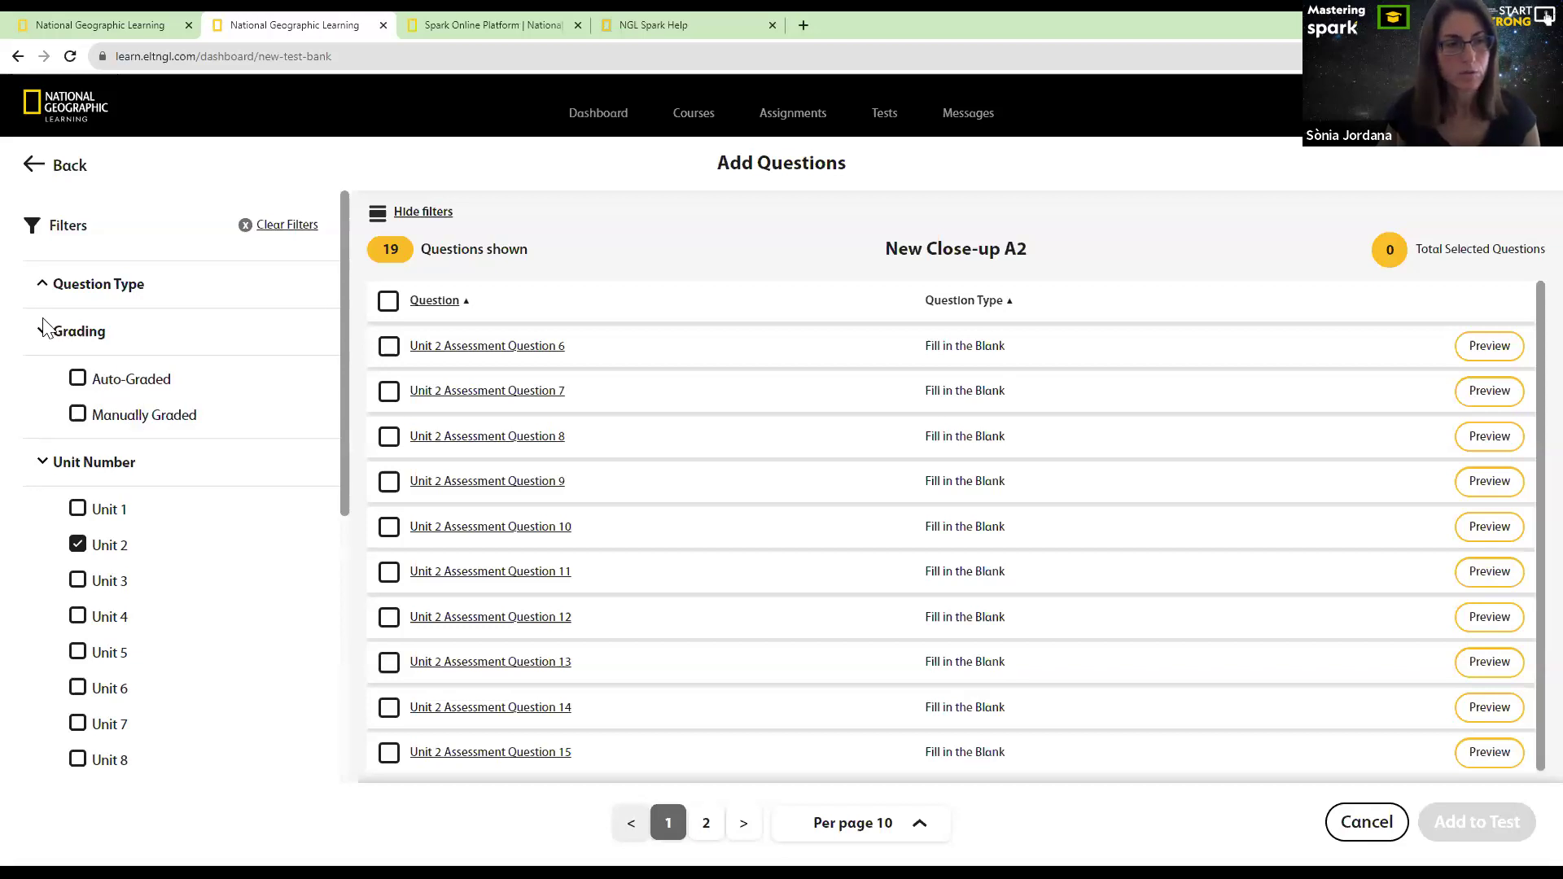
{"action": "left_click", "coordinate": [45, 286]}
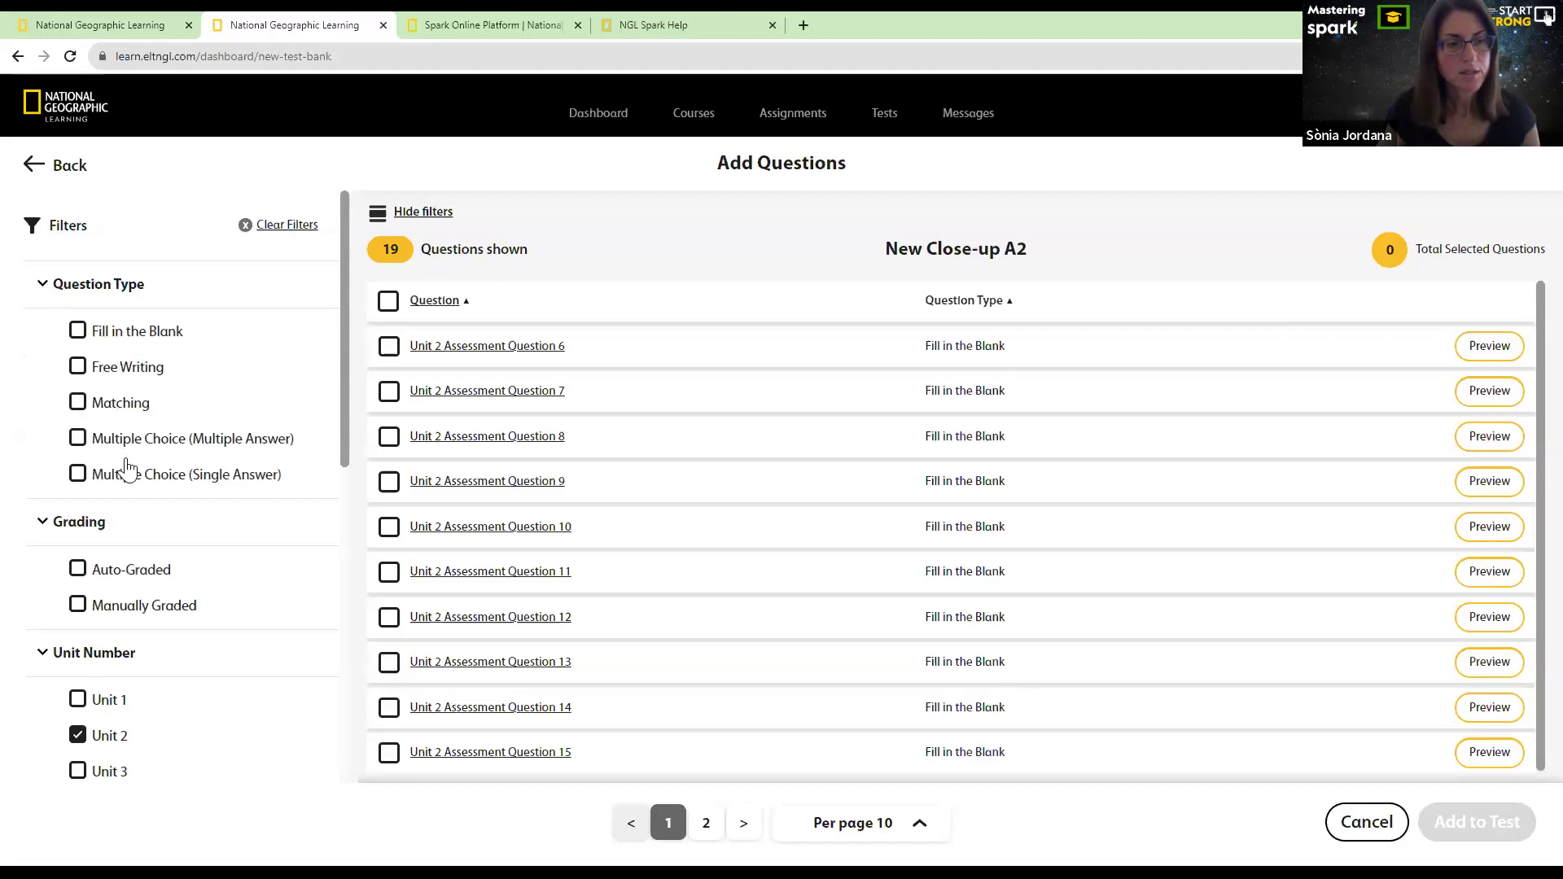
{"action": "left_click", "coordinate": [45, 289]}
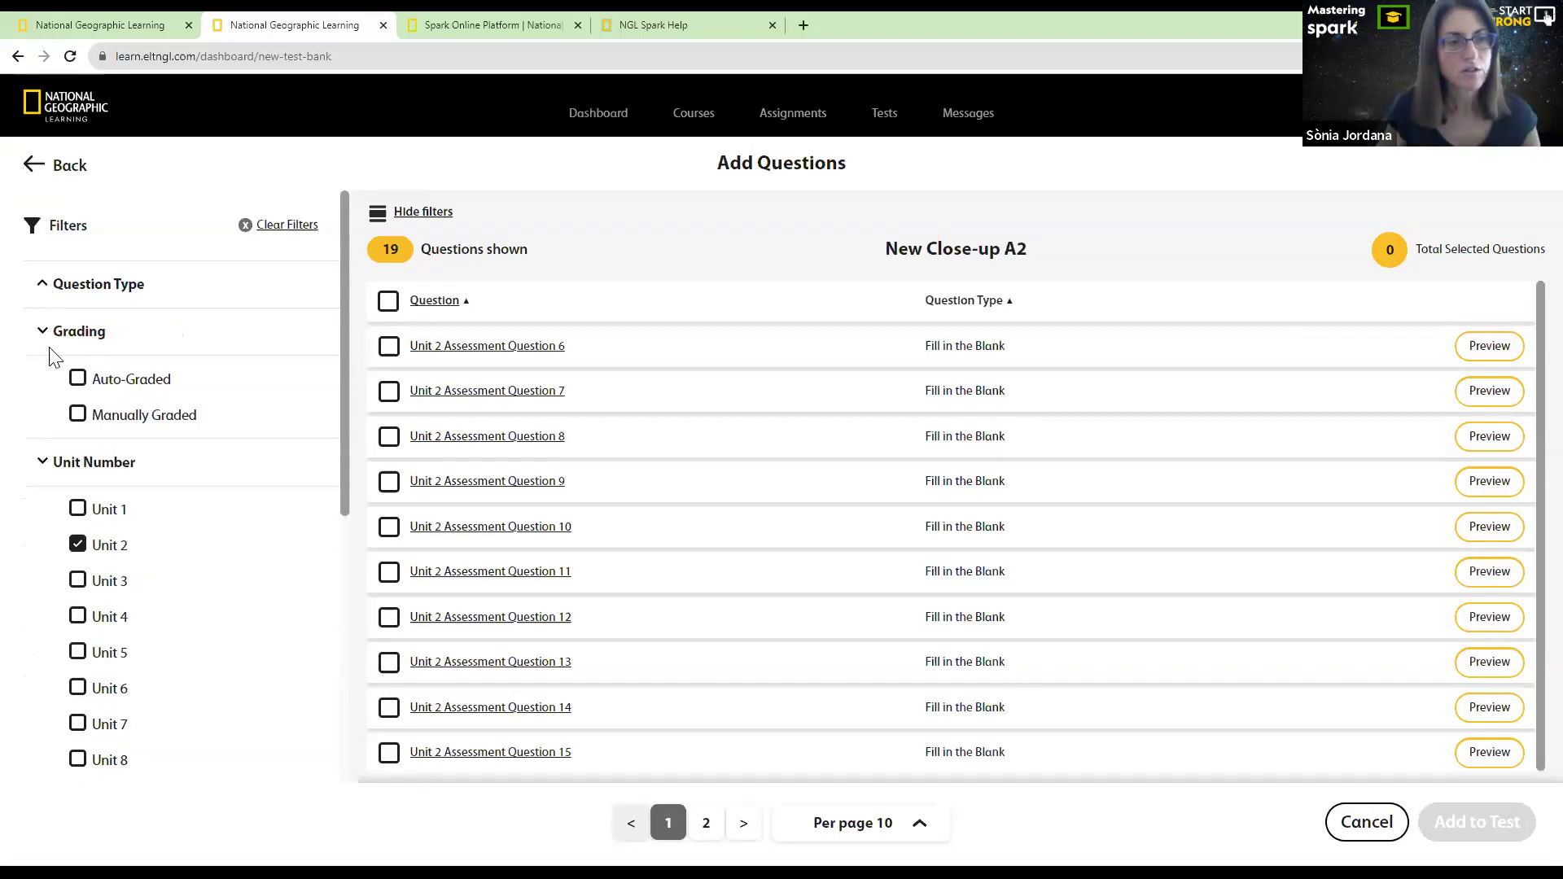
{"action": "left_click", "coordinate": [43, 332]}
{"action": "scroll", "coordinate": [152, 421], "scroll_direction": "down", "scroll_amount": 2}
{"action": "scroll", "coordinate": [151, 421], "scroll_direction": "down", "scroll_amount": 3}
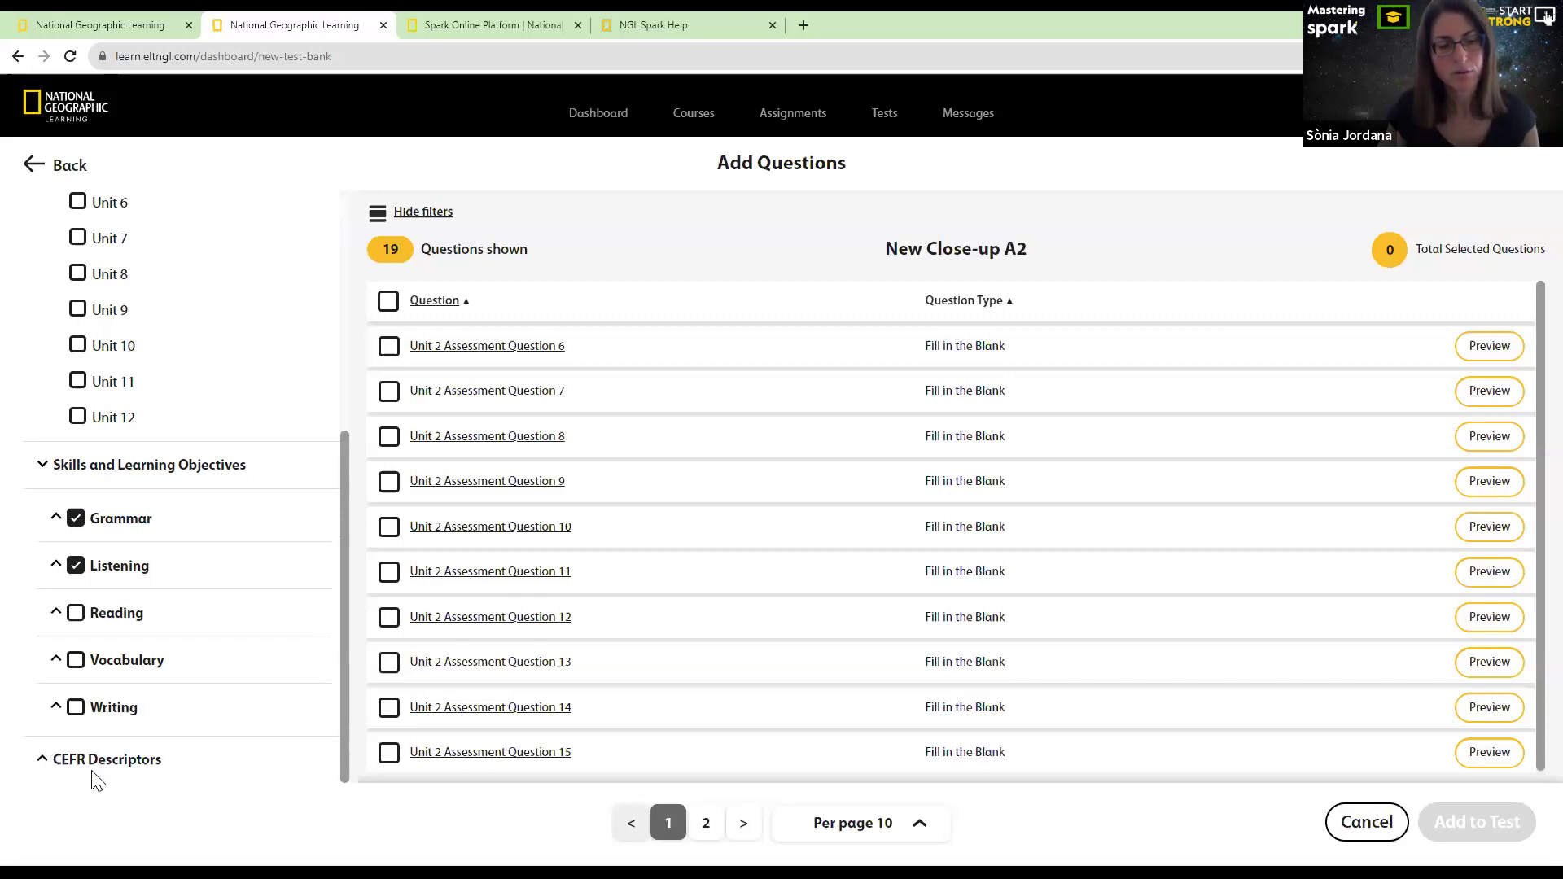
{"action": "left_click", "coordinate": [42, 766]}
{"action": "scroll", "coordinate": [57, 765], "scroll_direction": "down", "scroll_amount": 1}
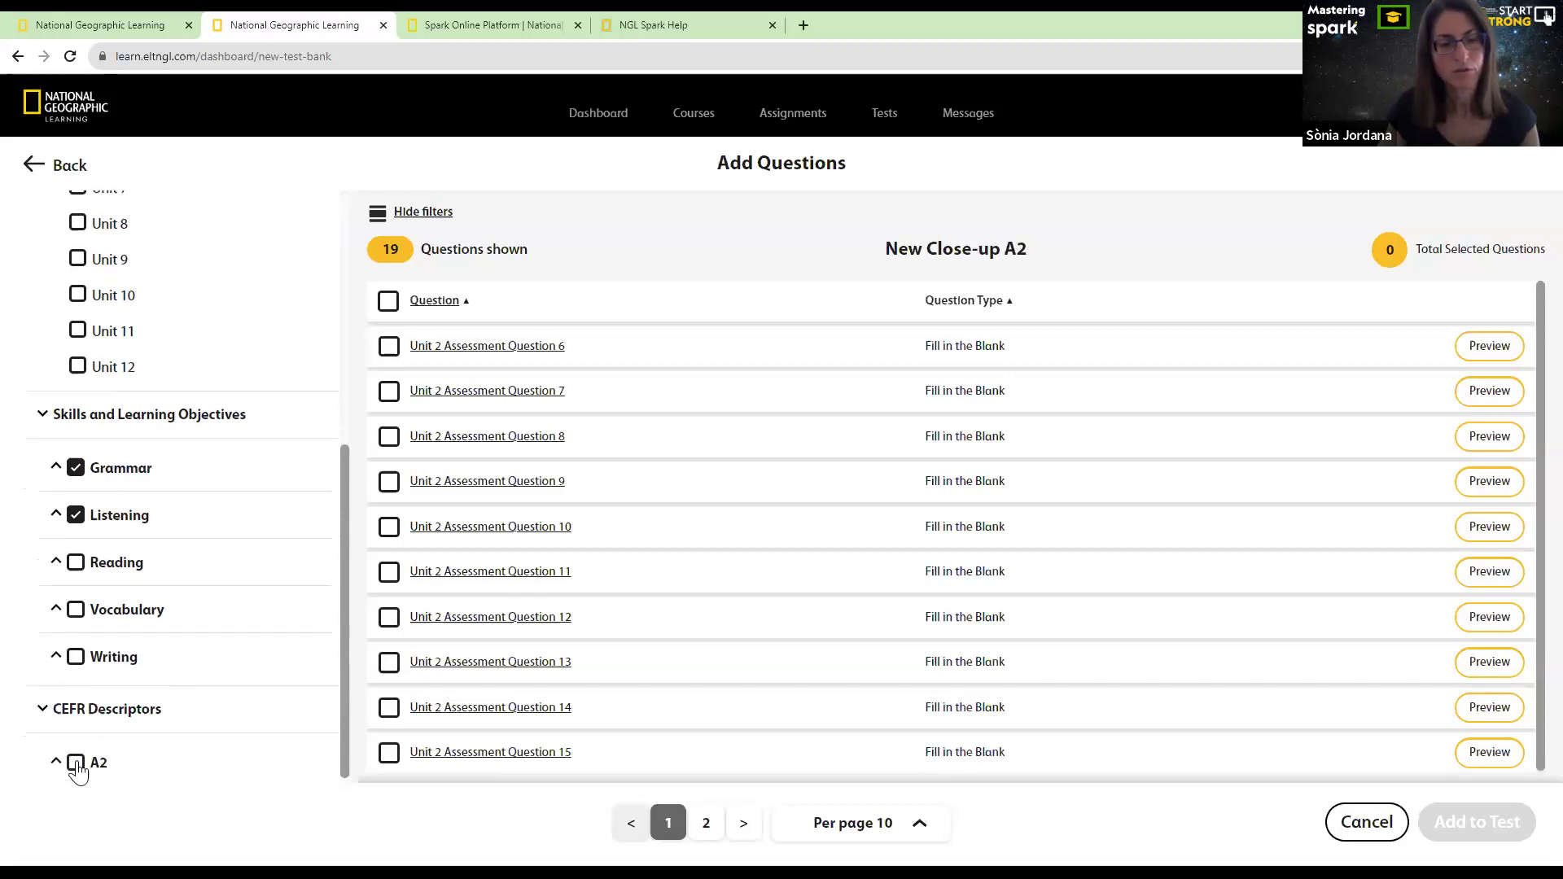
{"action": "left_click", "coordinate": [45, 705]}
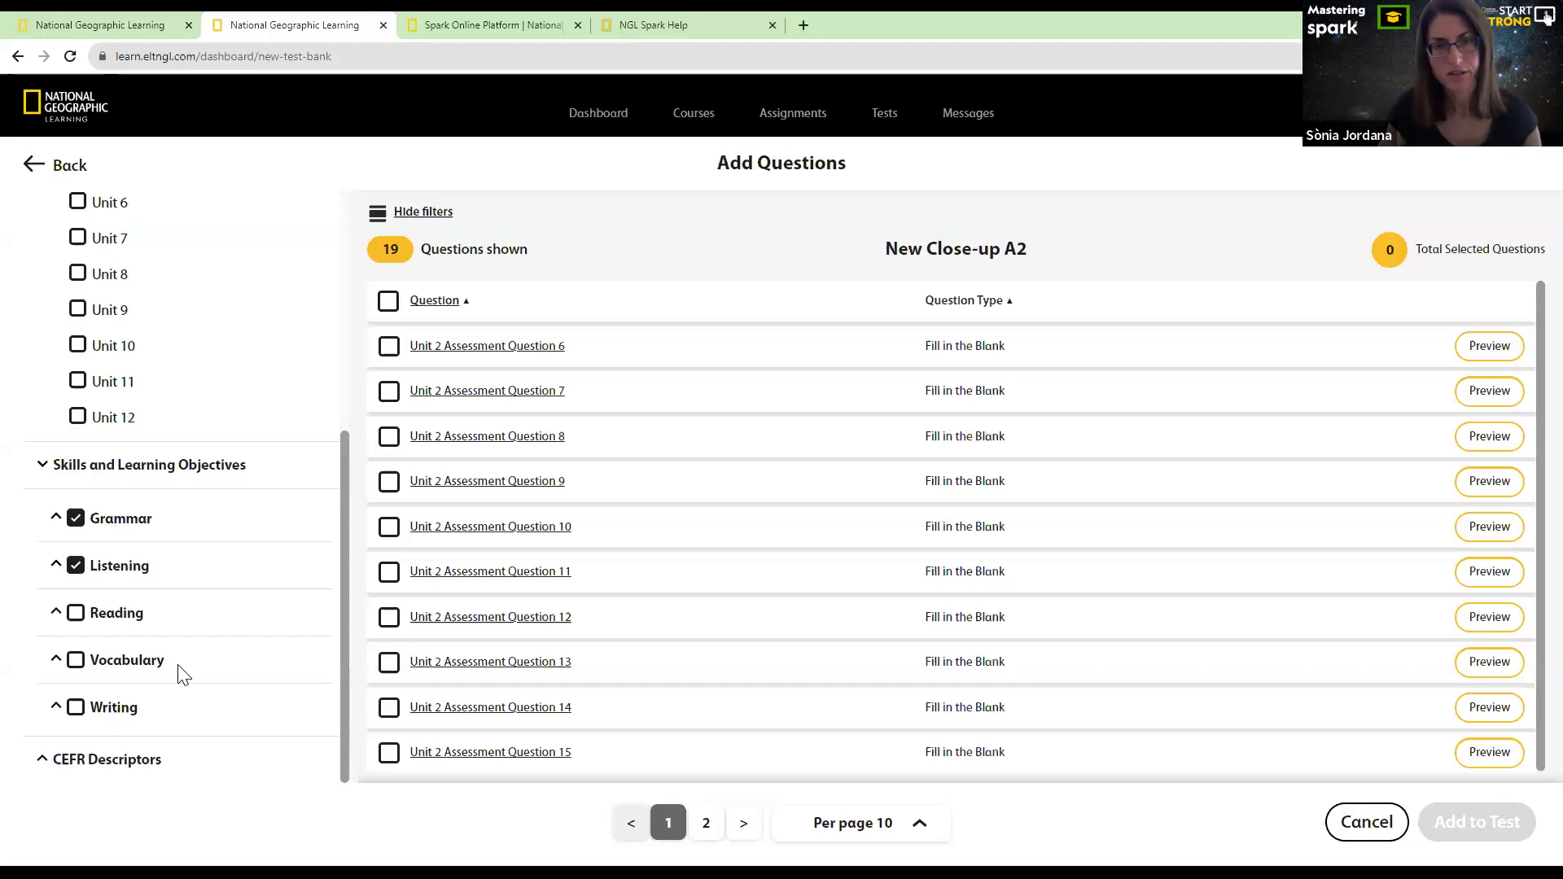
{"action": "scroll", "coordinate": [140, 667], "scroll_direction": "up", "scroll_amount": 5}
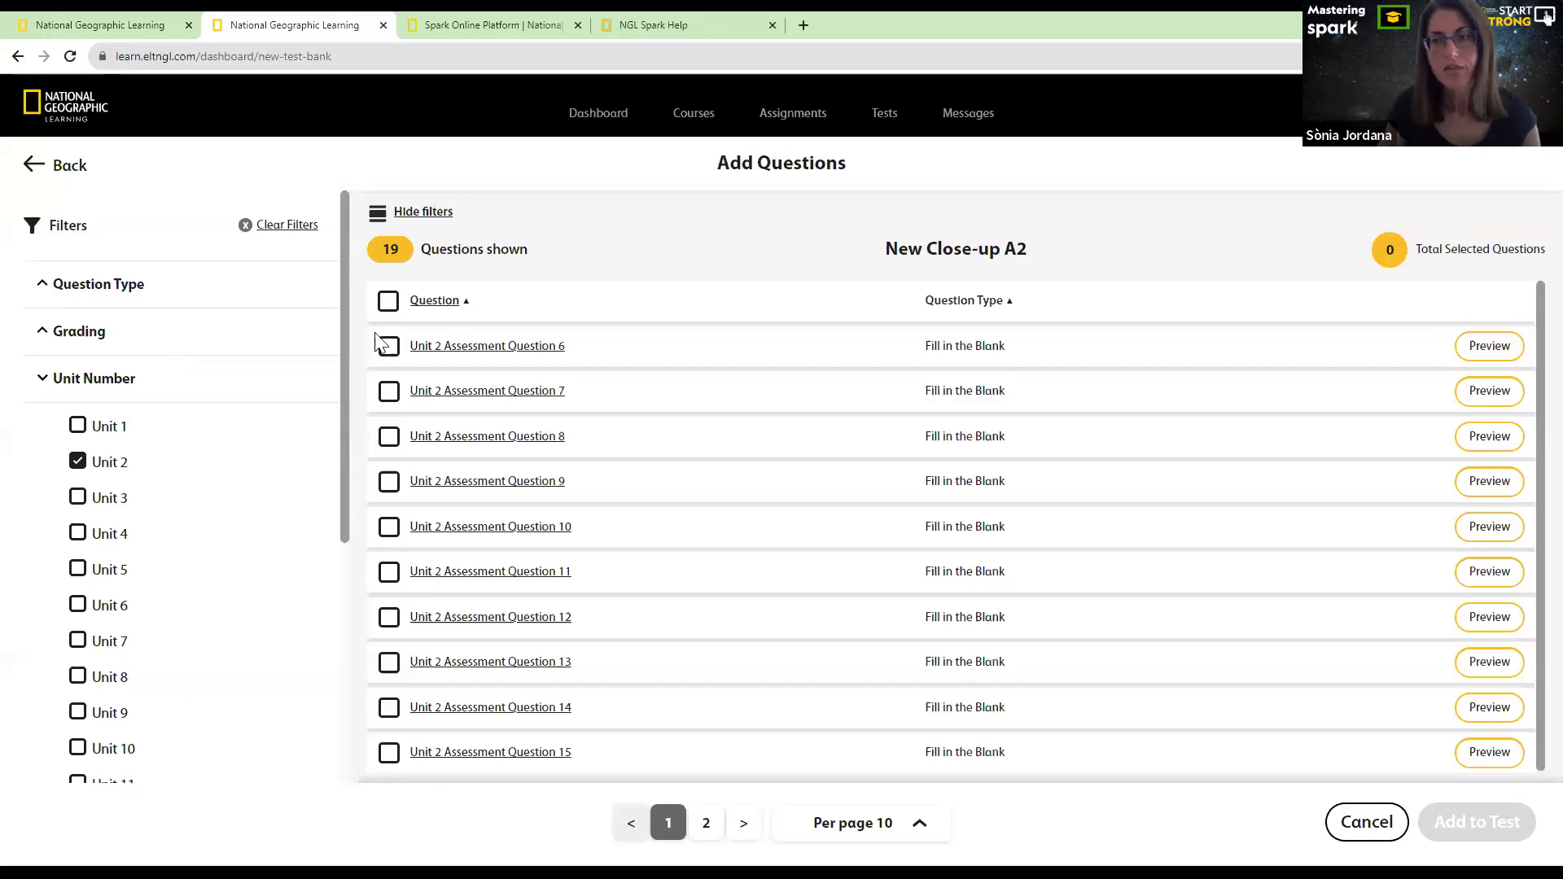
Preview Unit 2 Assessment Questions 6 and 7 and Units 1–6 Assessment Questions 20, 21 and 27
{"action": "left_click", "coordinate": [1489, 347]}
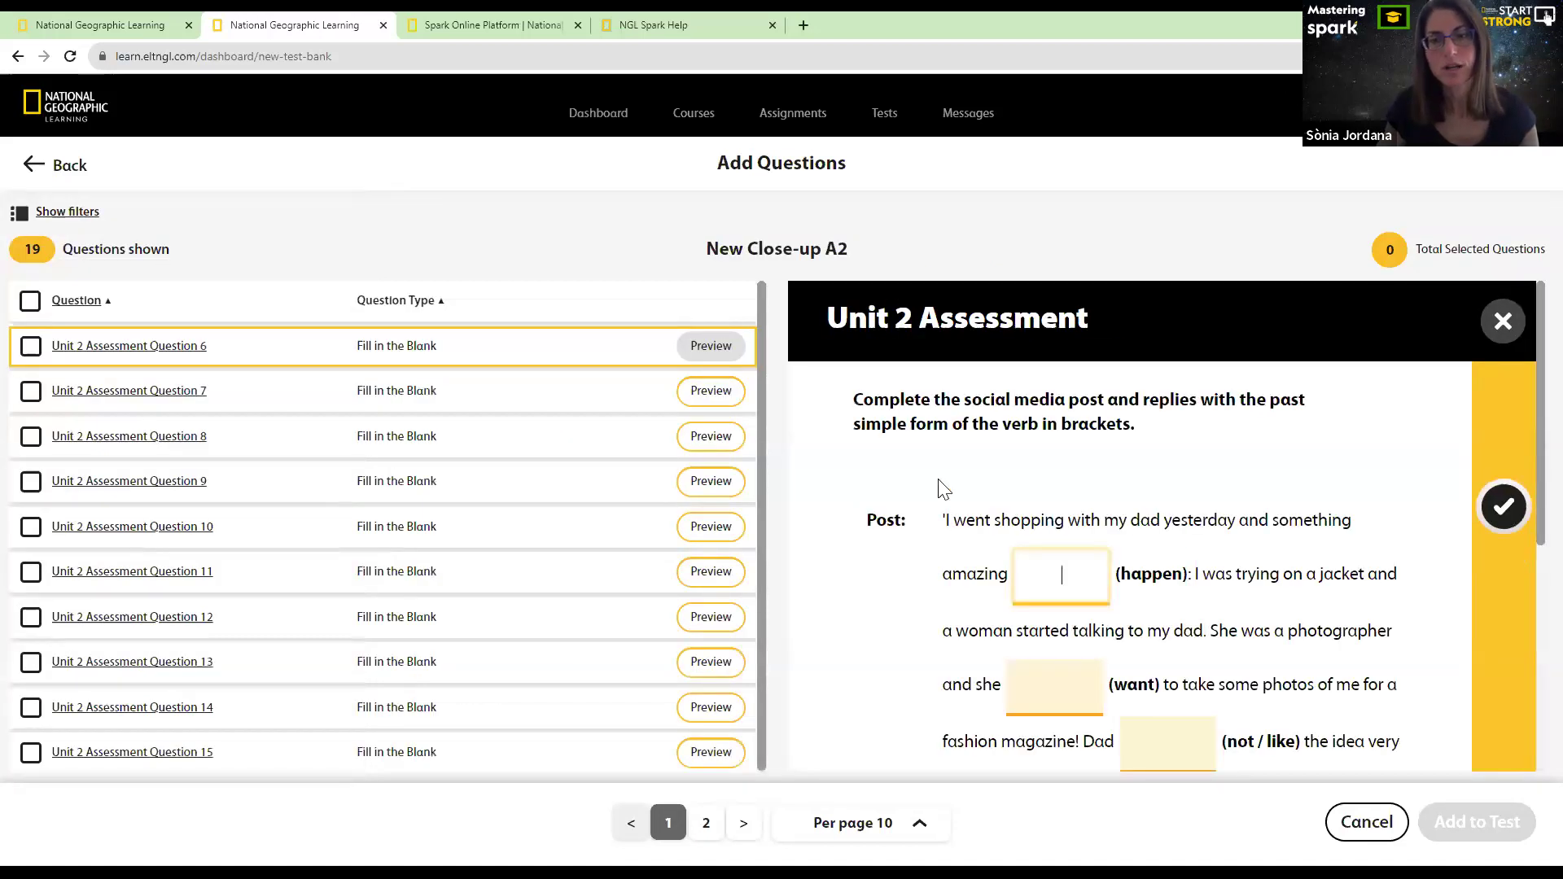
{"action": "scroll", "coordinate": [898, 529], "scroll_direction": "down", "scroll_amount": 1}
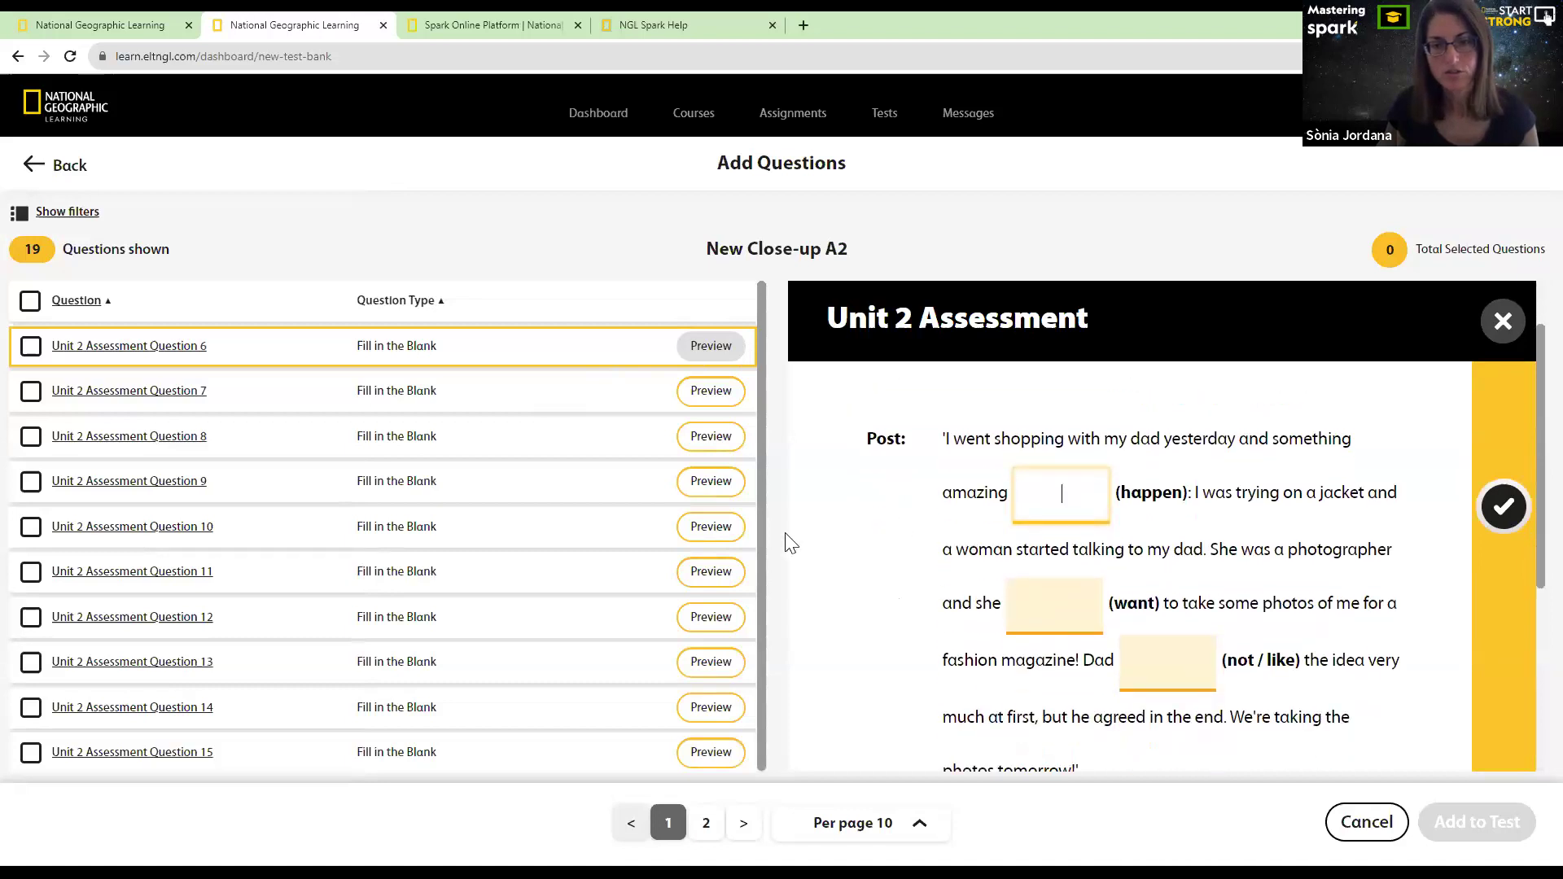
{"action": "left_click", "coordinate": [716, 392]}
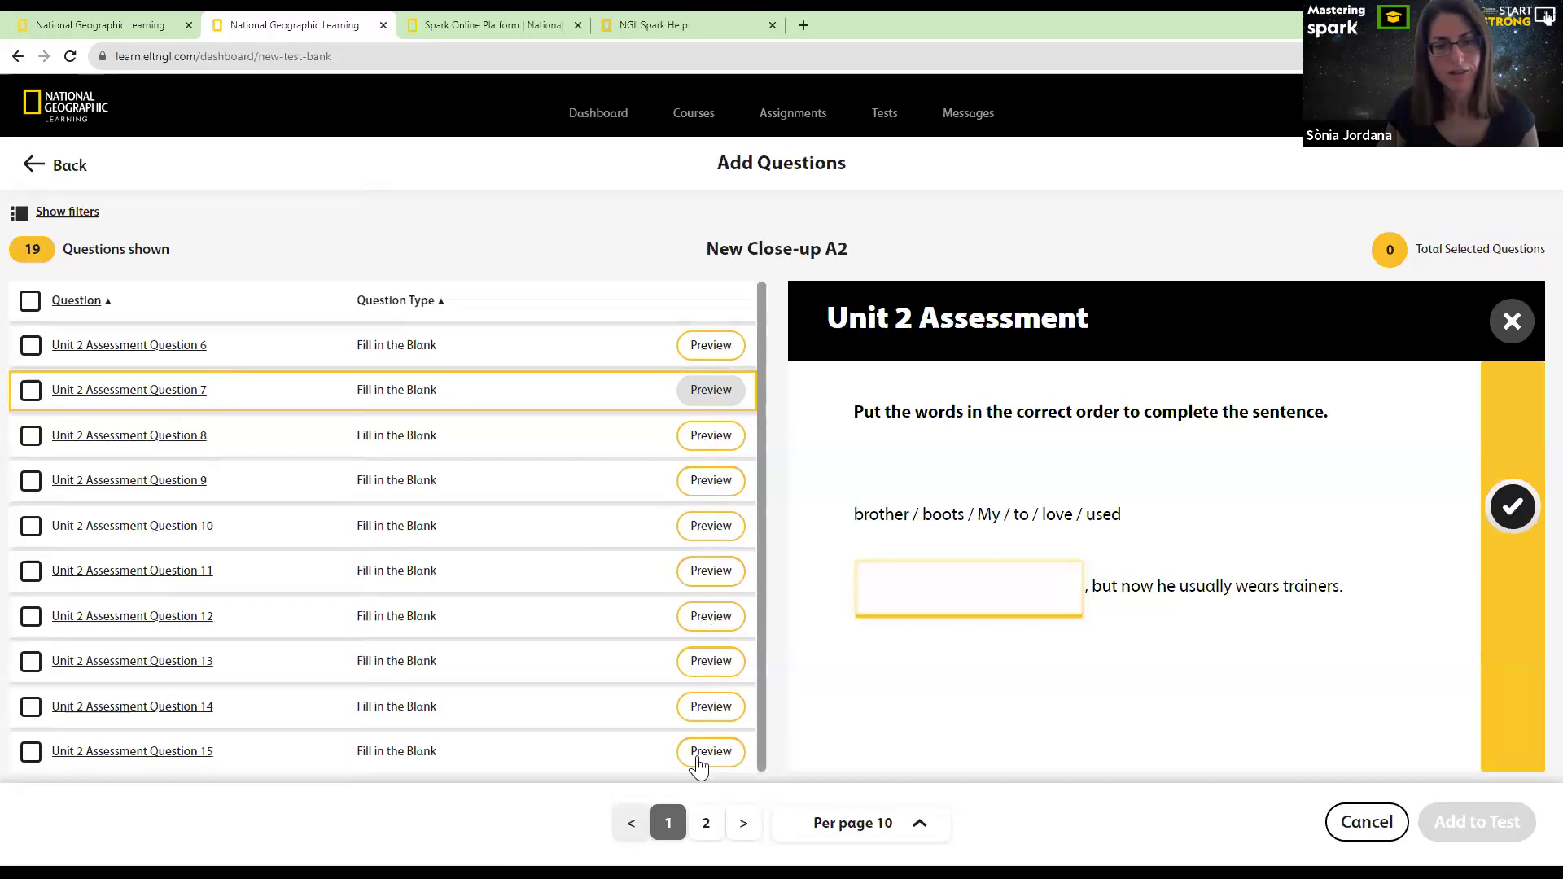
{"action": "left_click", "coordinate": [698, 830]}
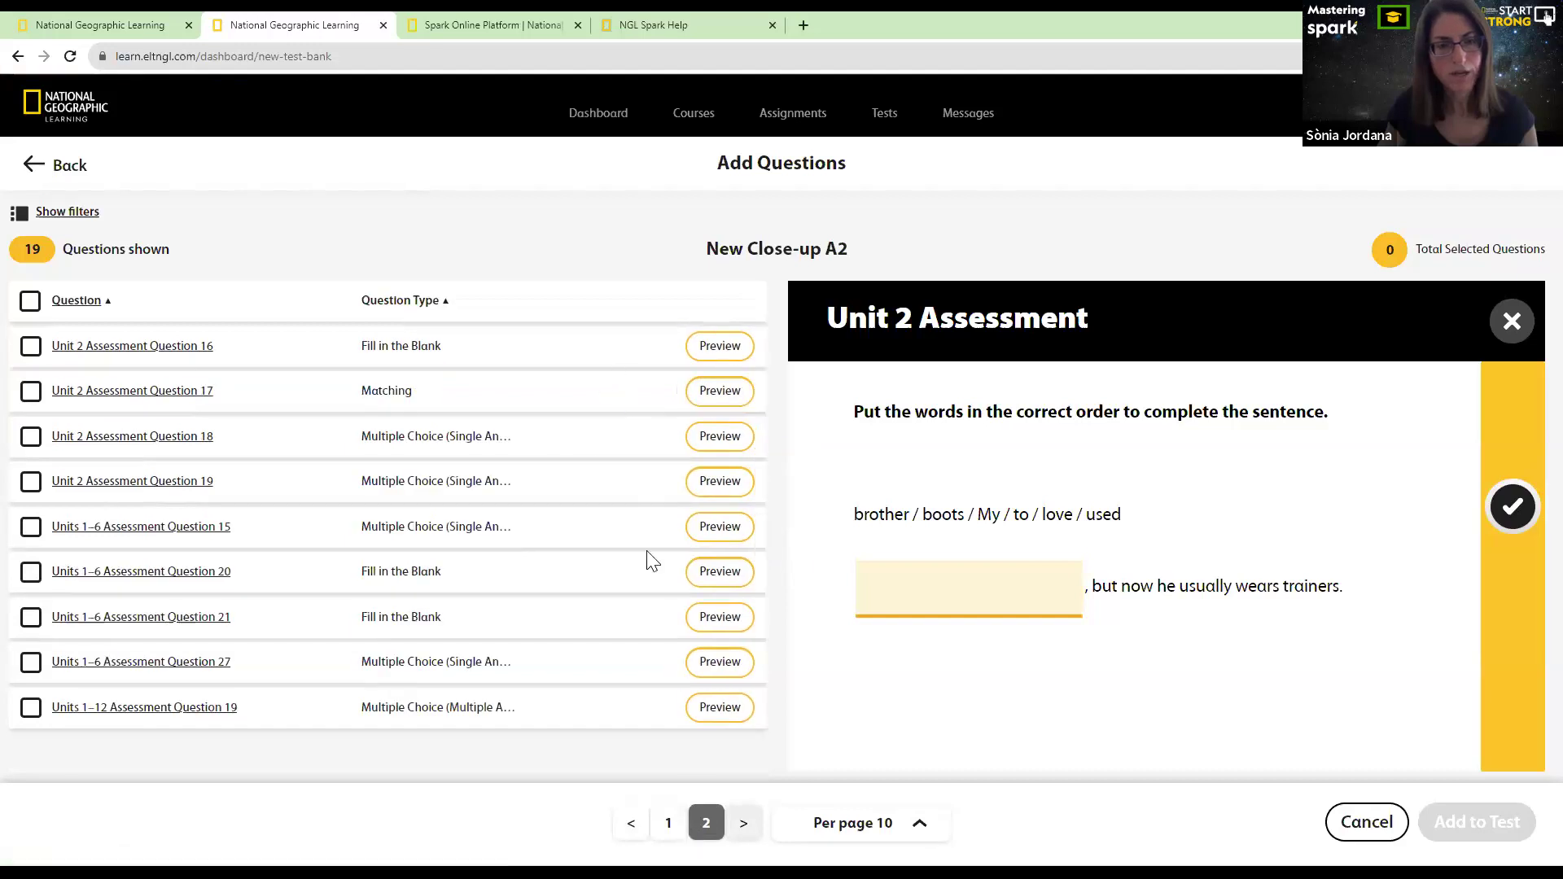
{"action": "left_click", "coordinate": [716, 575]}
{"action": "left_click", "coordinate": [1477, 618]}
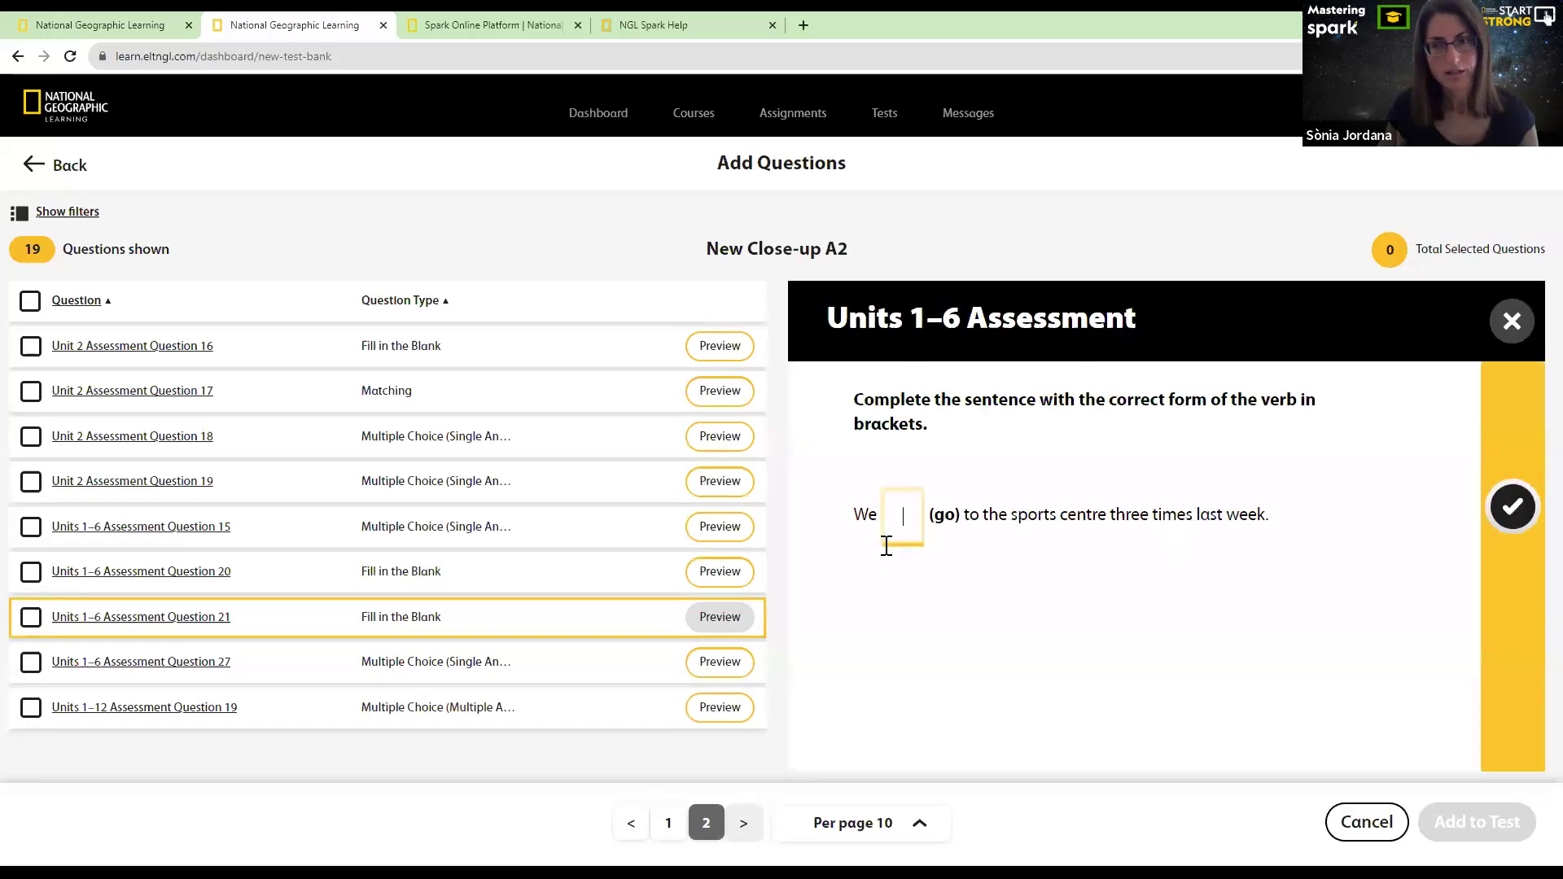
{"action": "left_click", "coordinate": [737, 672]}
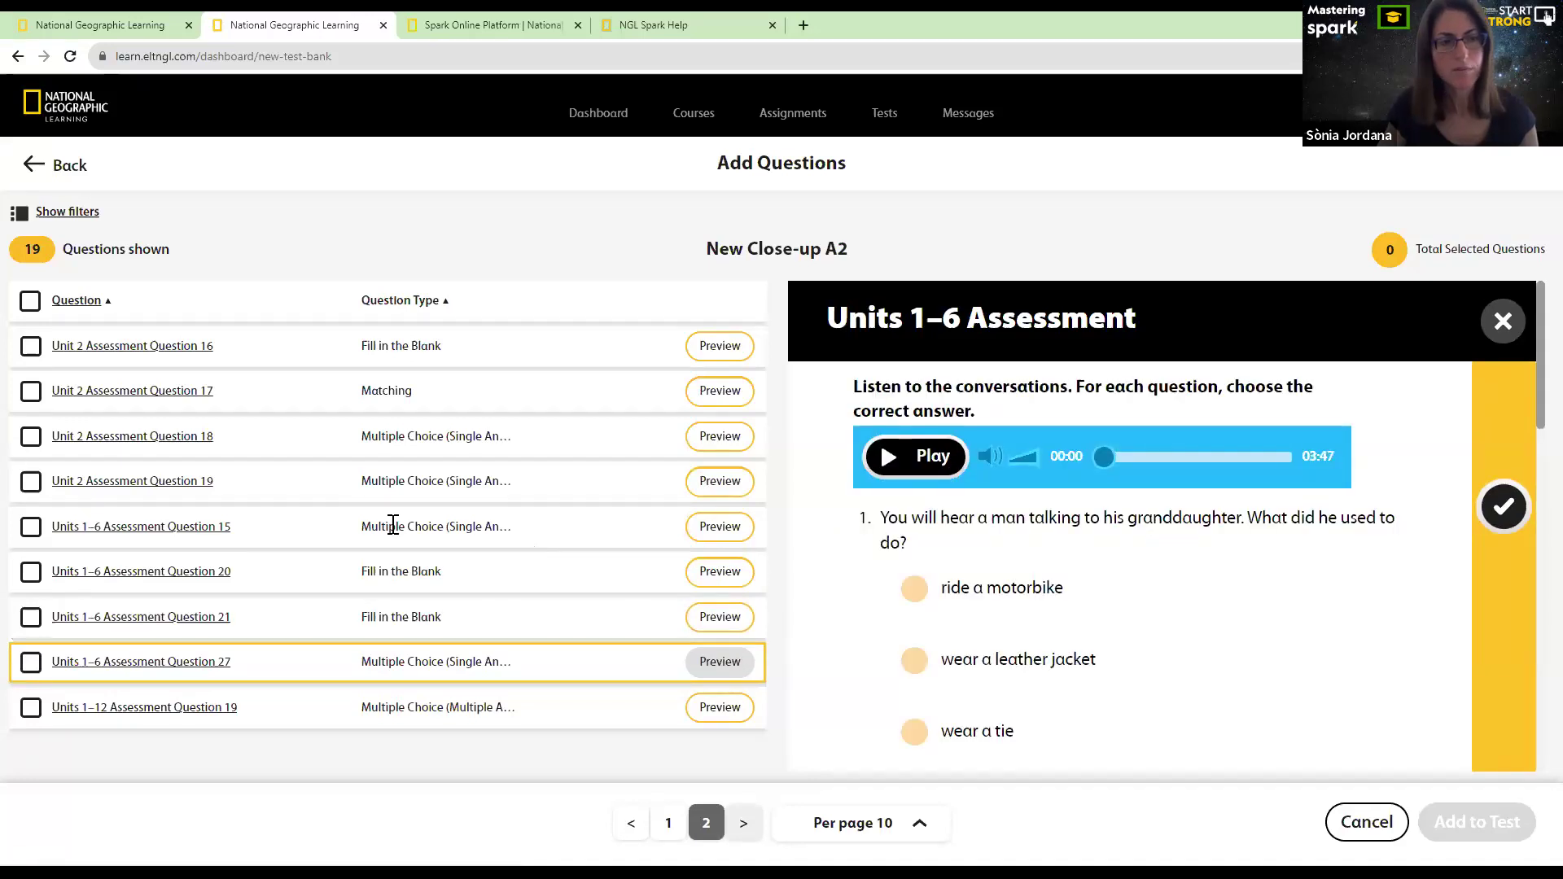
Select all filtered questions except Unit 2 Assessment Question 16 and add them to the test
{"action": "left_click", "coordinate": [30, 305]}
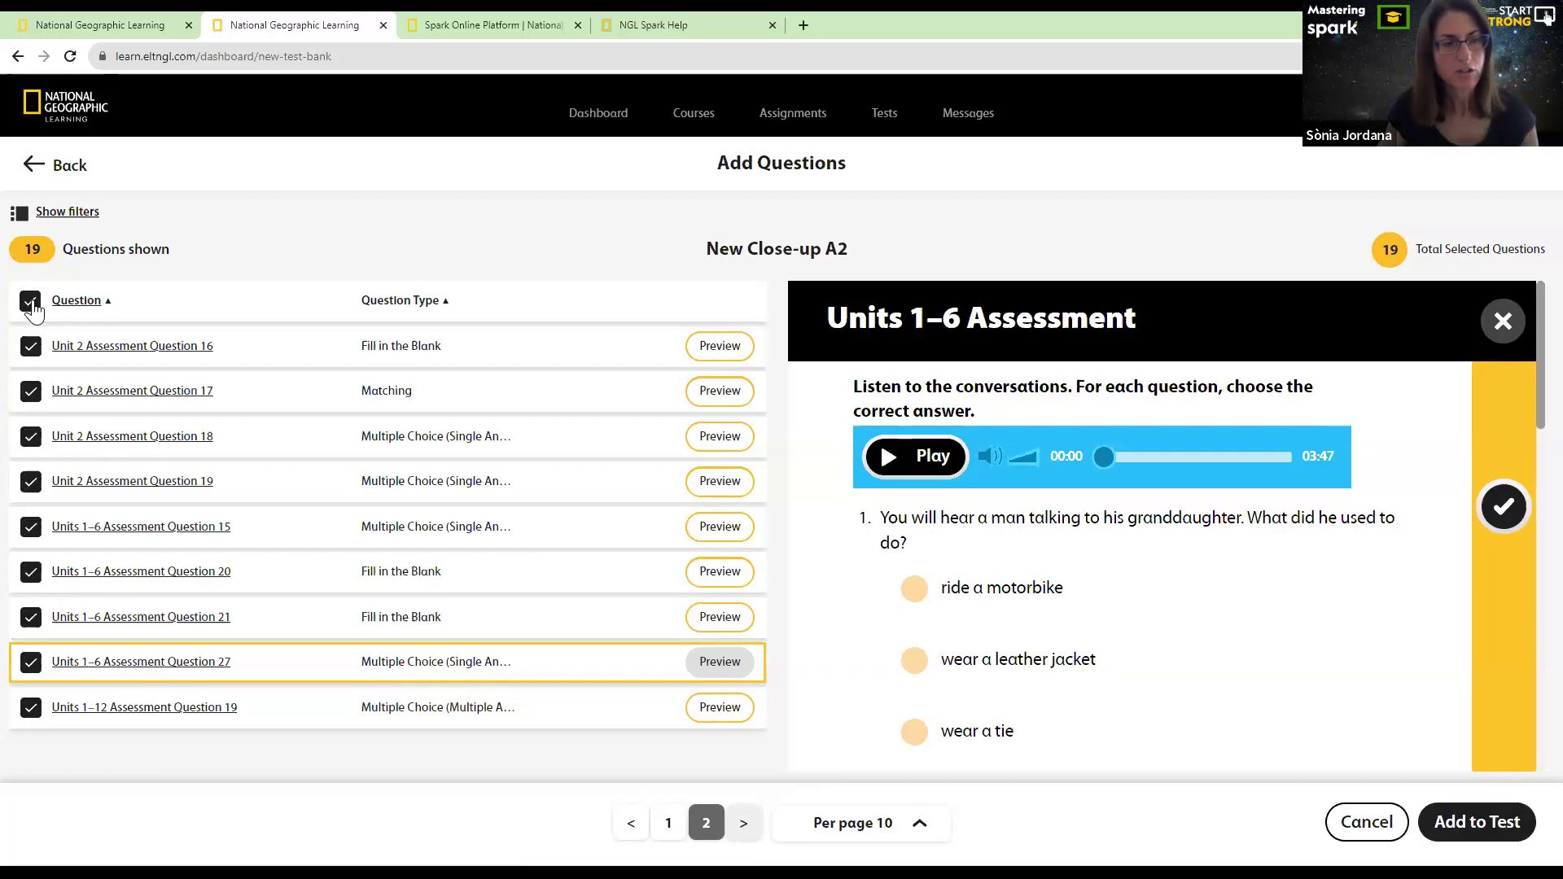
{"action": "left_click", "coordinate": [31, 304]}
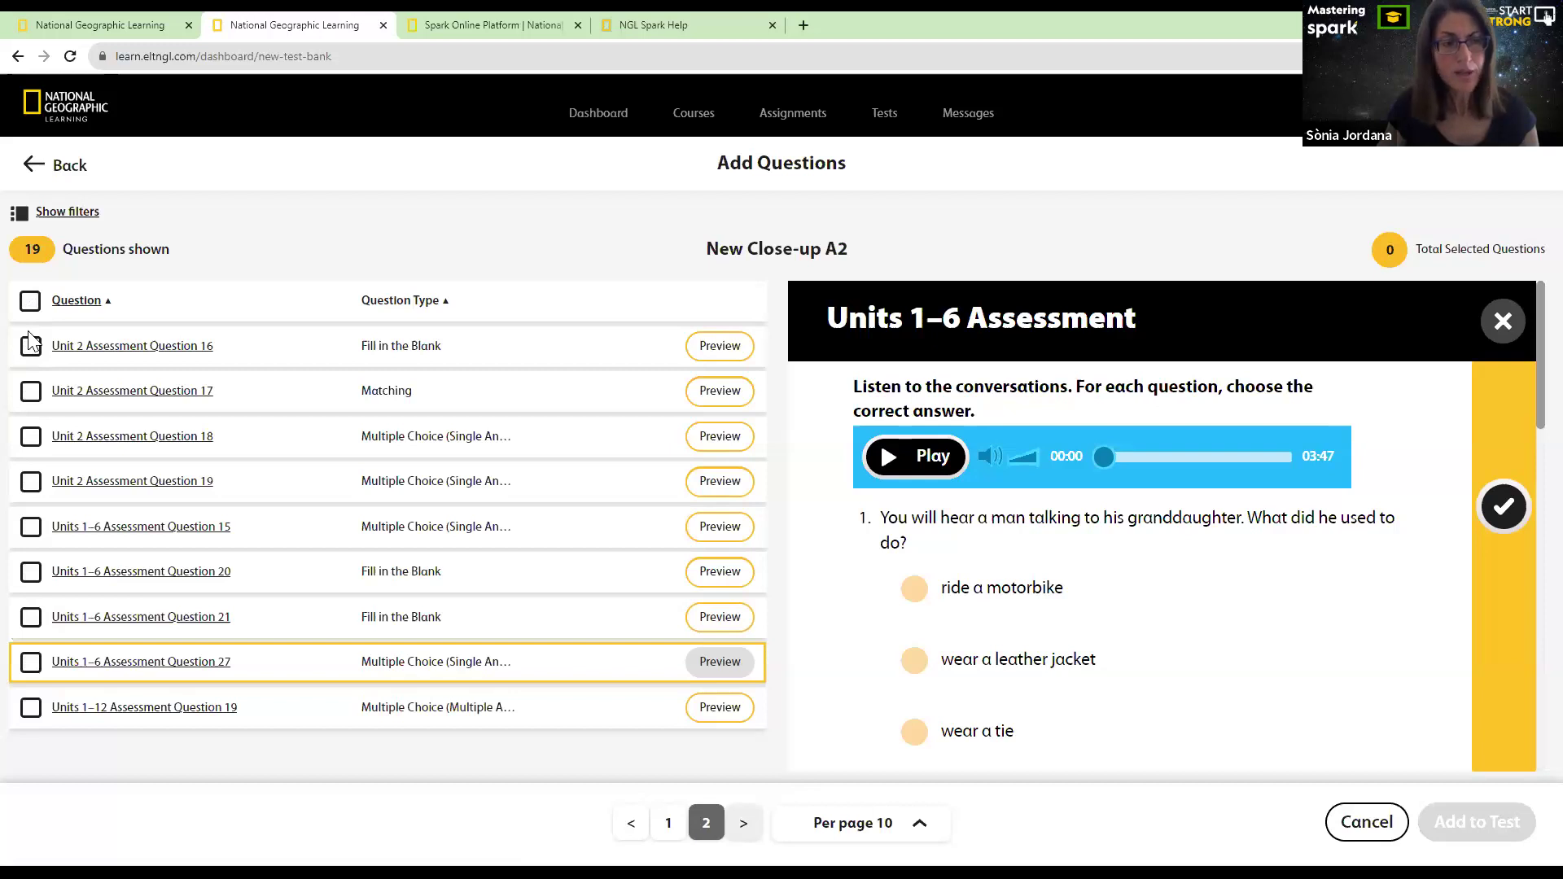
{"action": "left_click", "coordinate": [31, 305]}
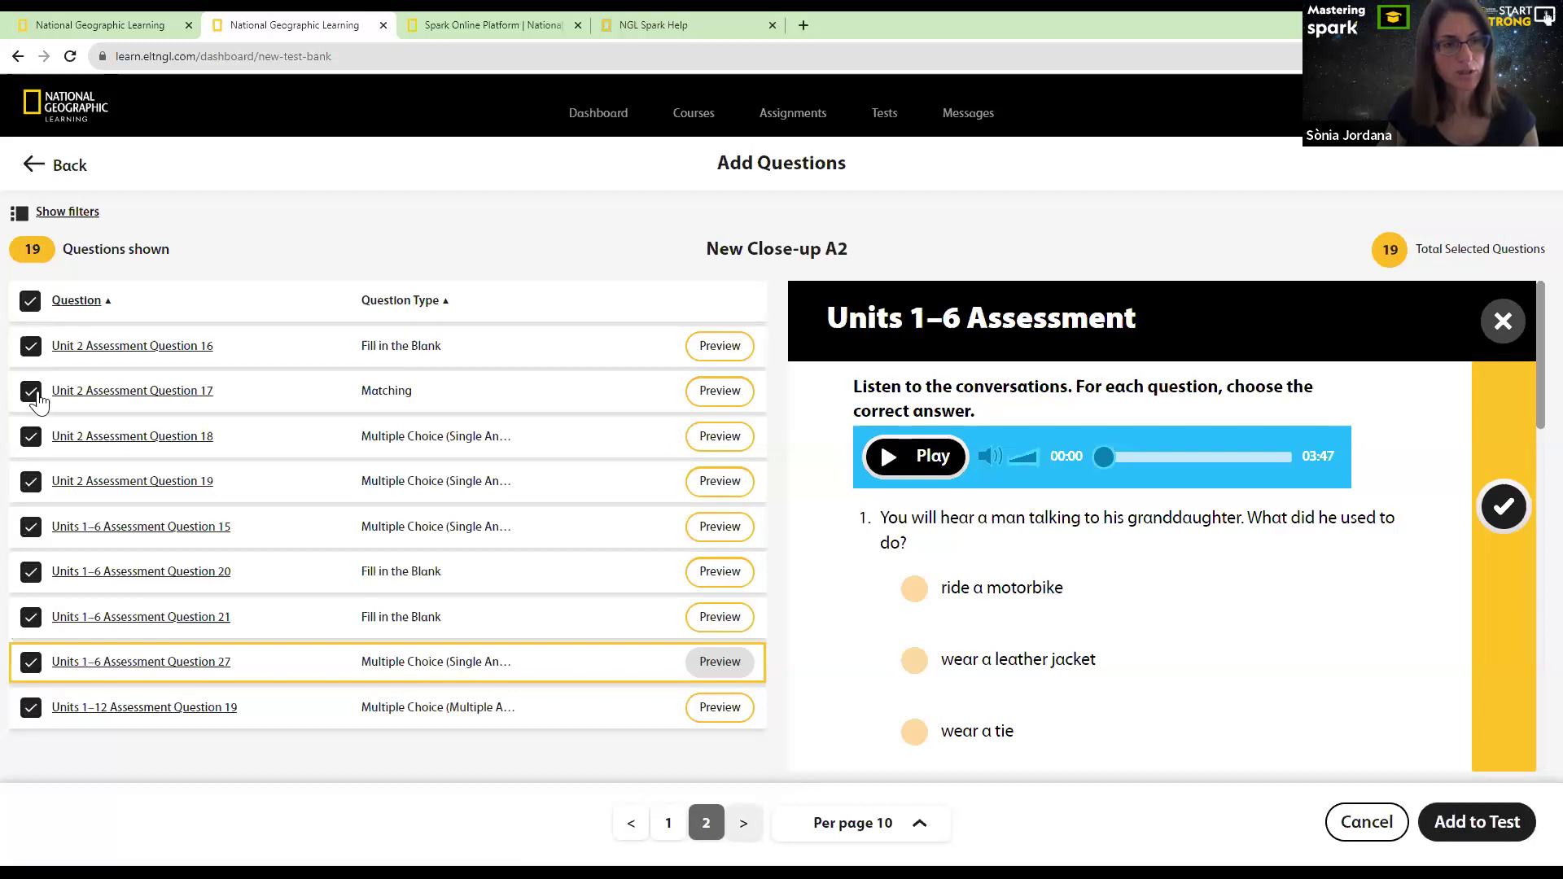
{"action": "left_click", "coordinate": [29, 352]}
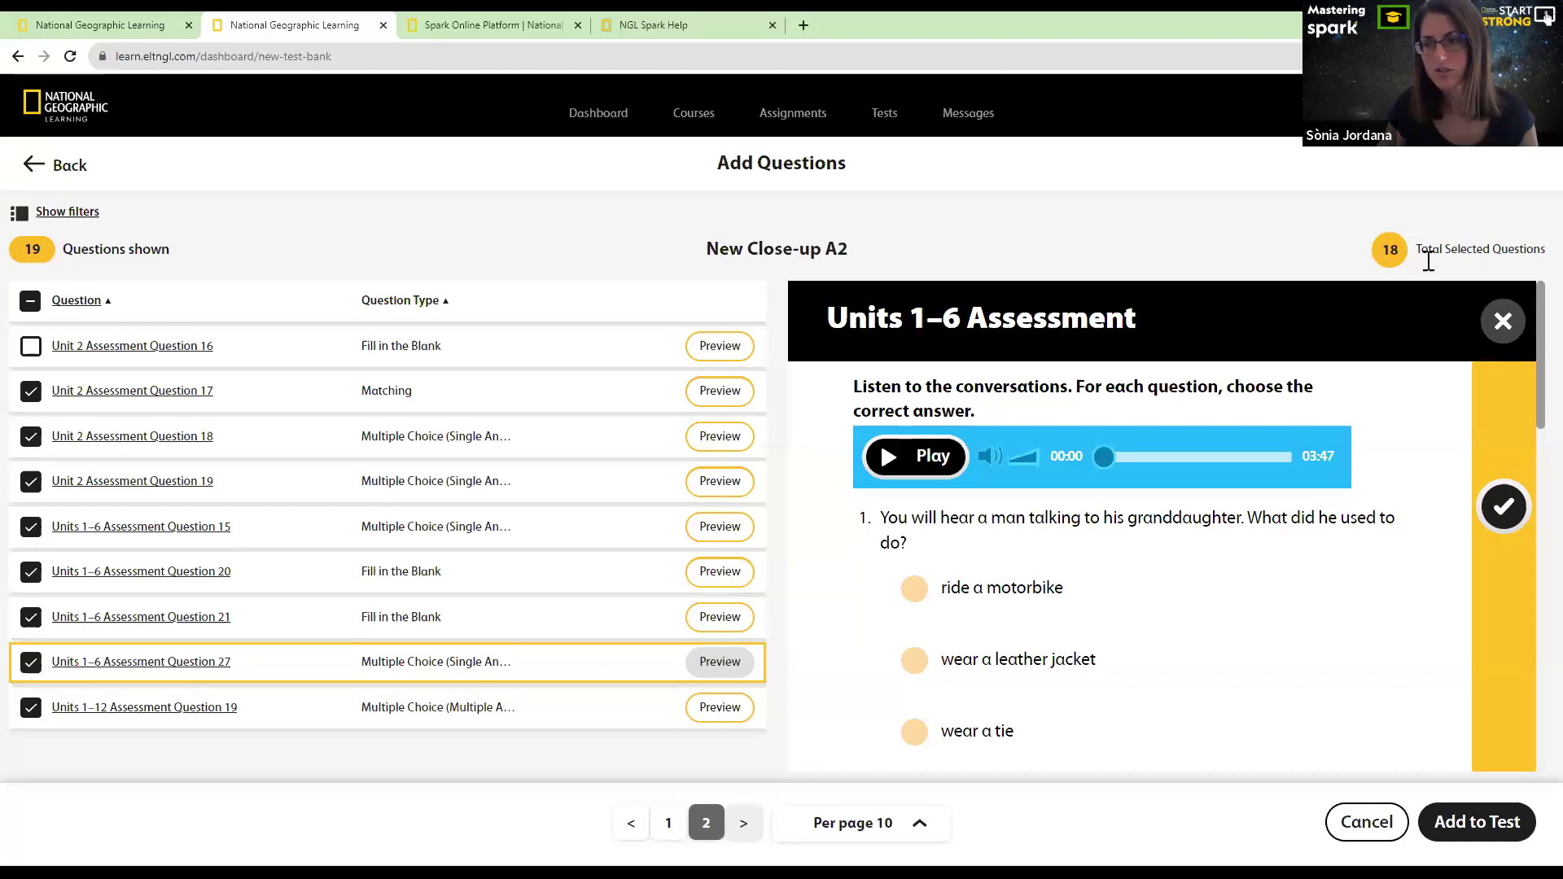
{"action": "left_click", "coordinate": [1478, 823]}
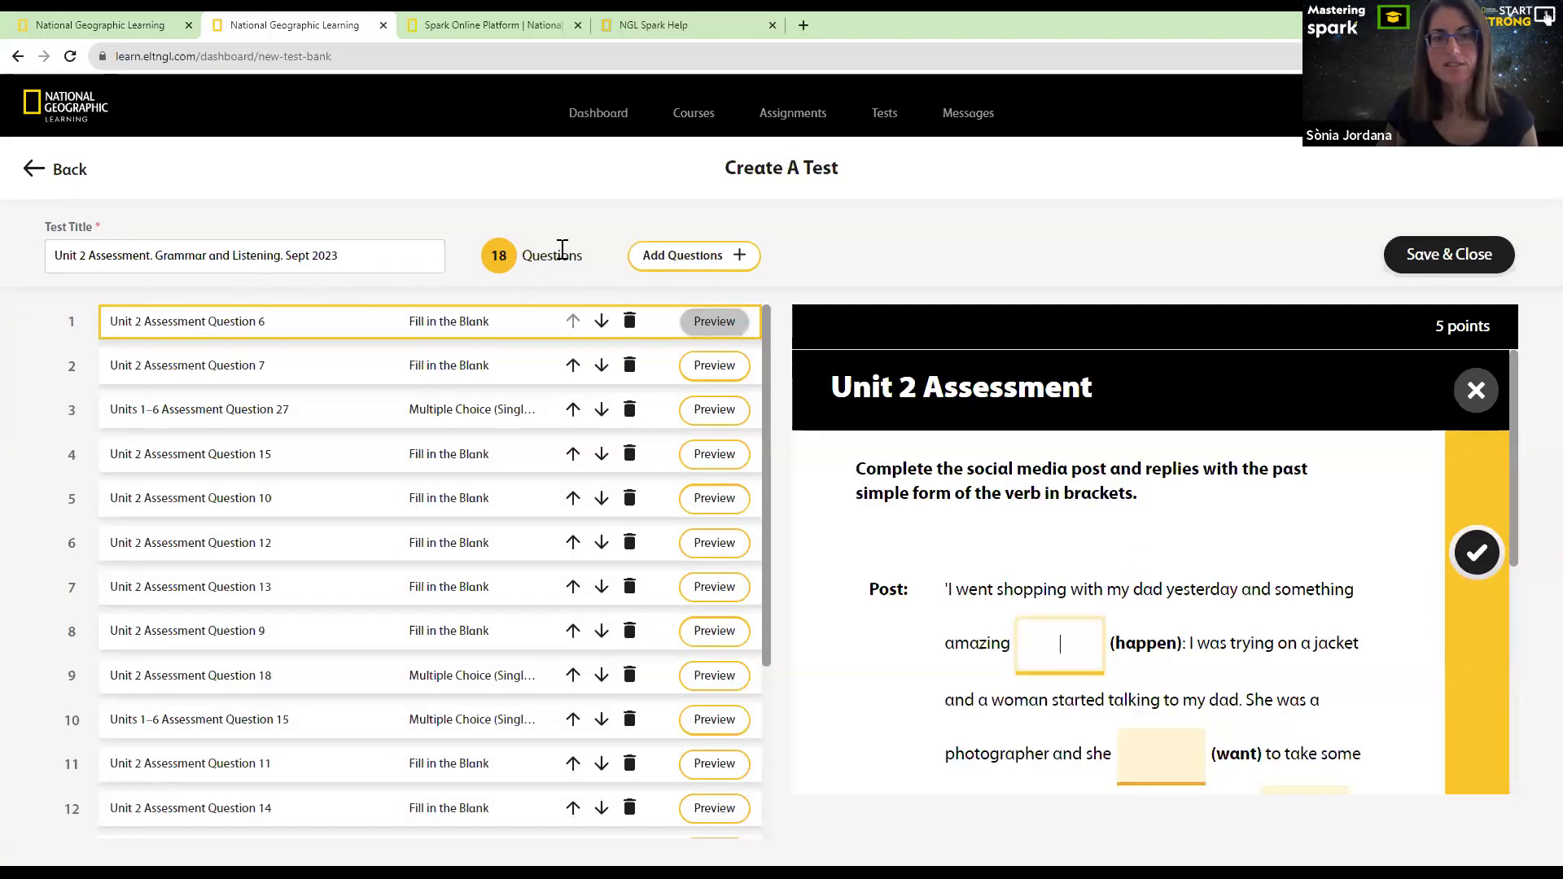
Delete Unit 2 Assessment Question 6 from the test and move Unit 2 Assessment Question 7 down one place
{"action": "left_click", "coordinate": [628, 325]}
{"action": "left_click", "coordinate": [967, 513]}
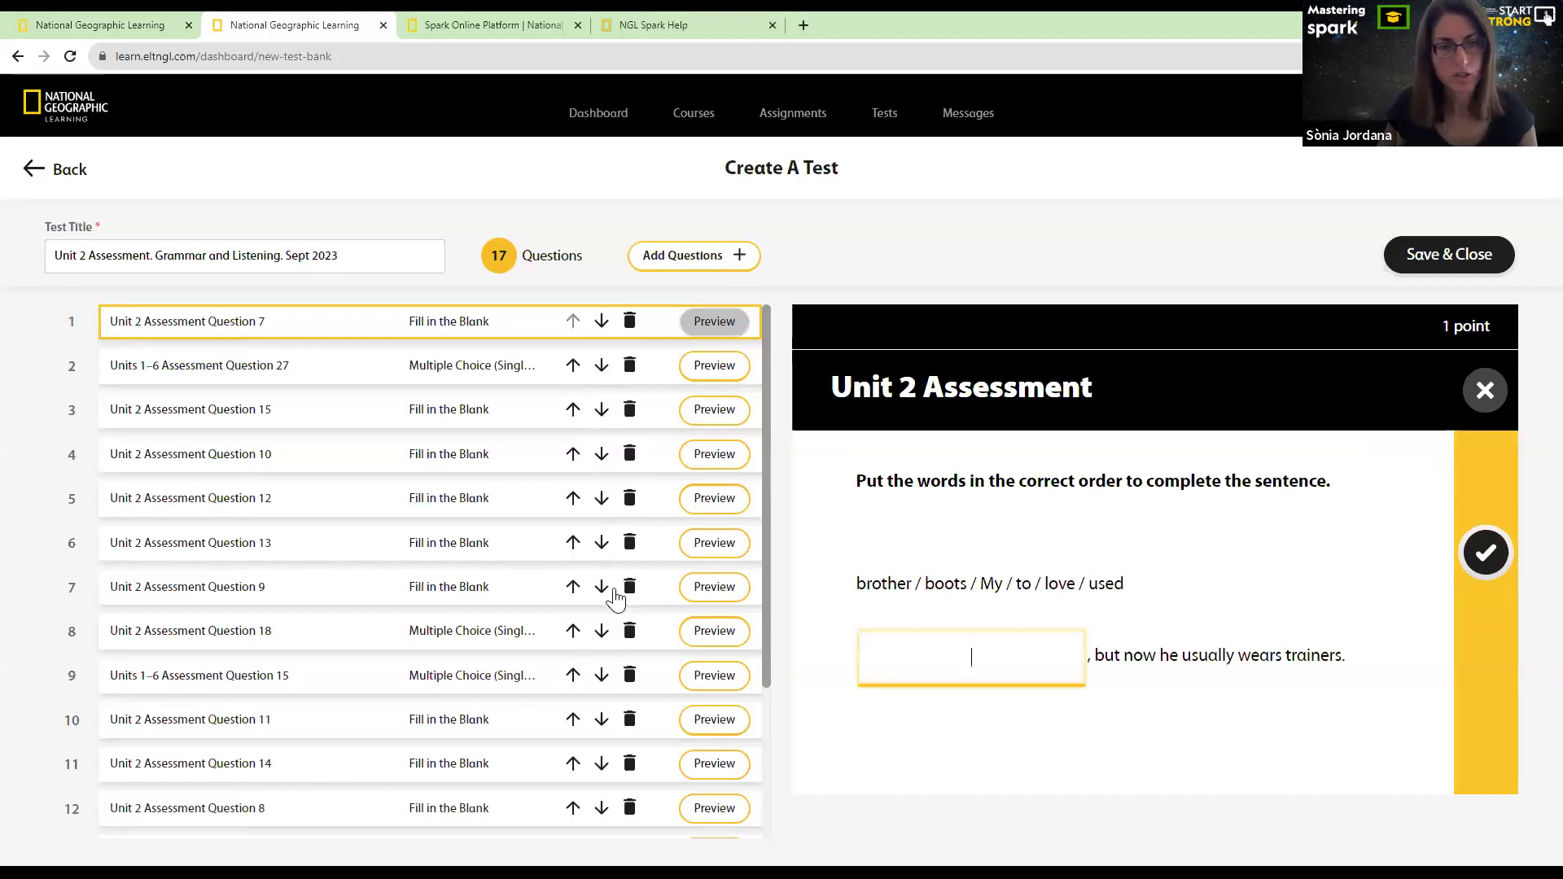
{"action": "left_click", "coordinate": [601, 323]}
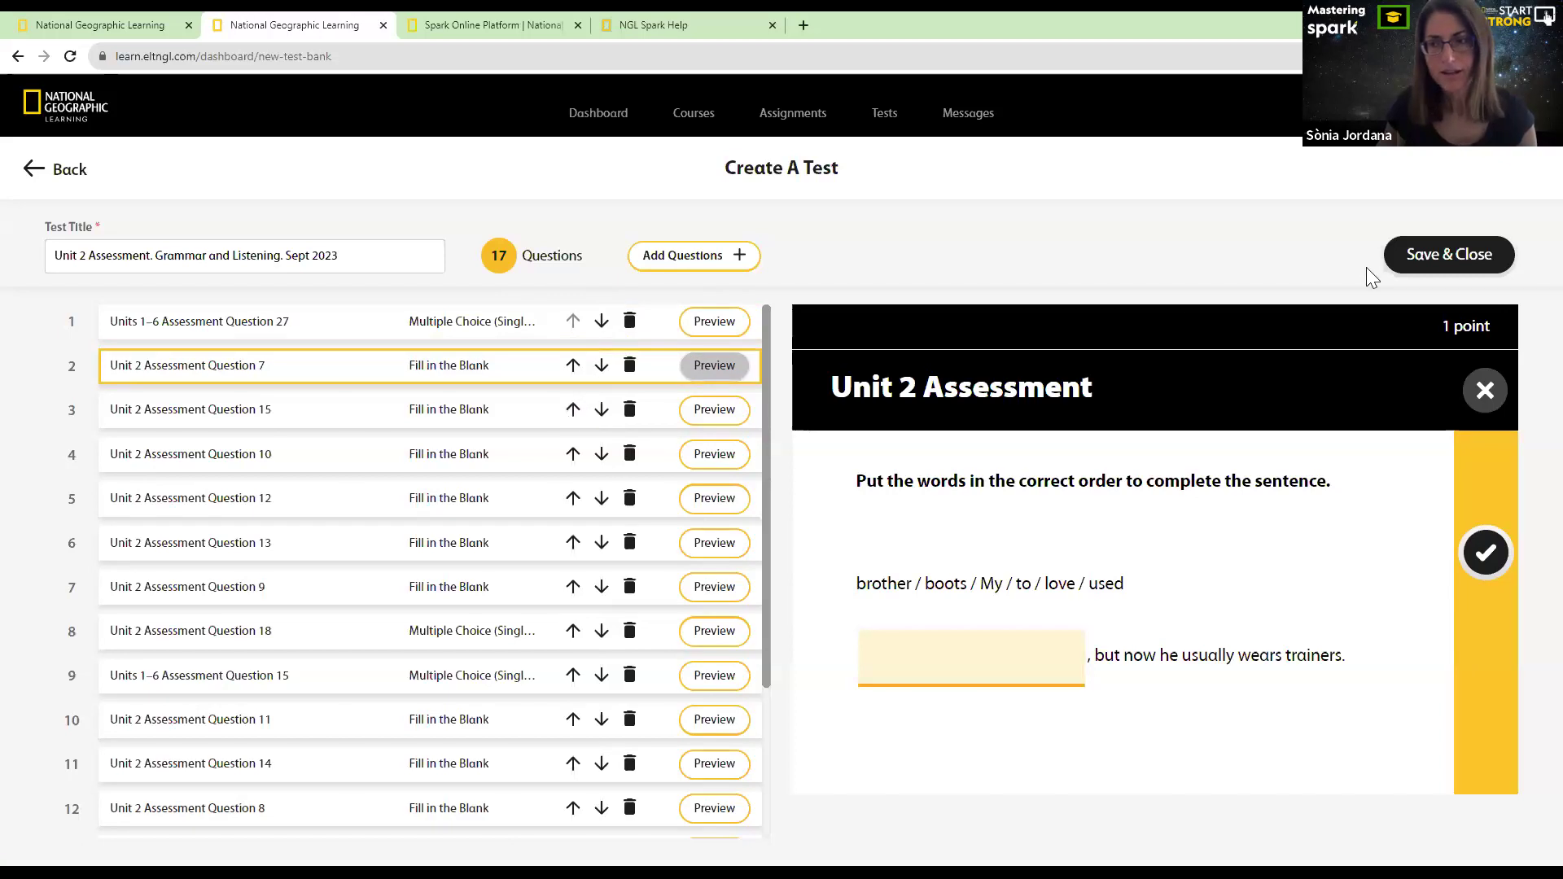
Save and close the new test, and start assigning it from the test list
{"action": "left_click", "coordinate": [1438, 264]}
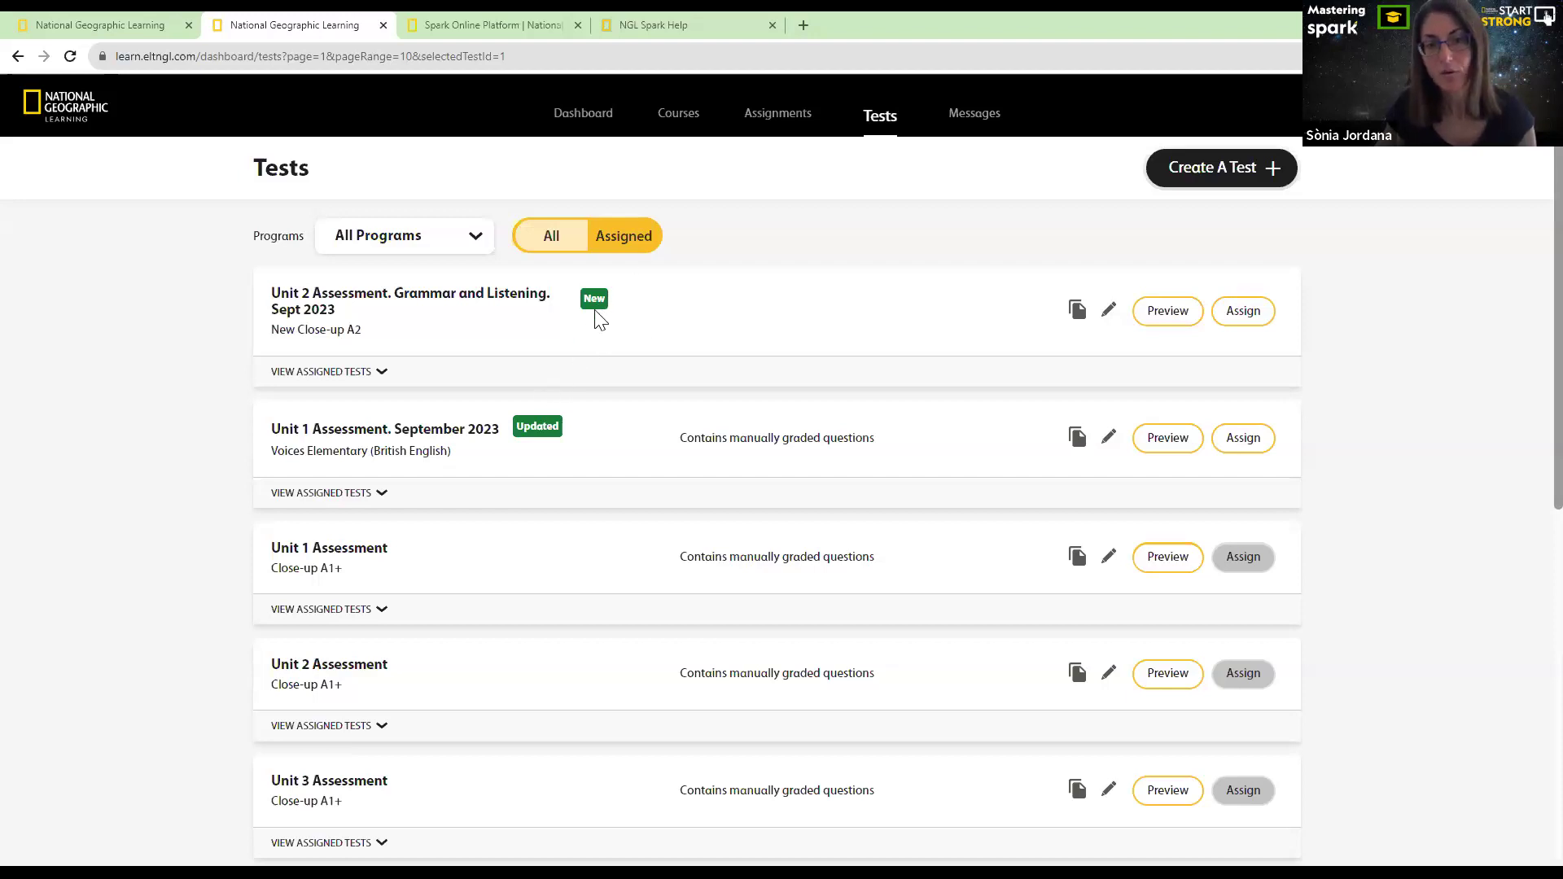
{"action": "left_click", "coordinate": [1243, 314]}
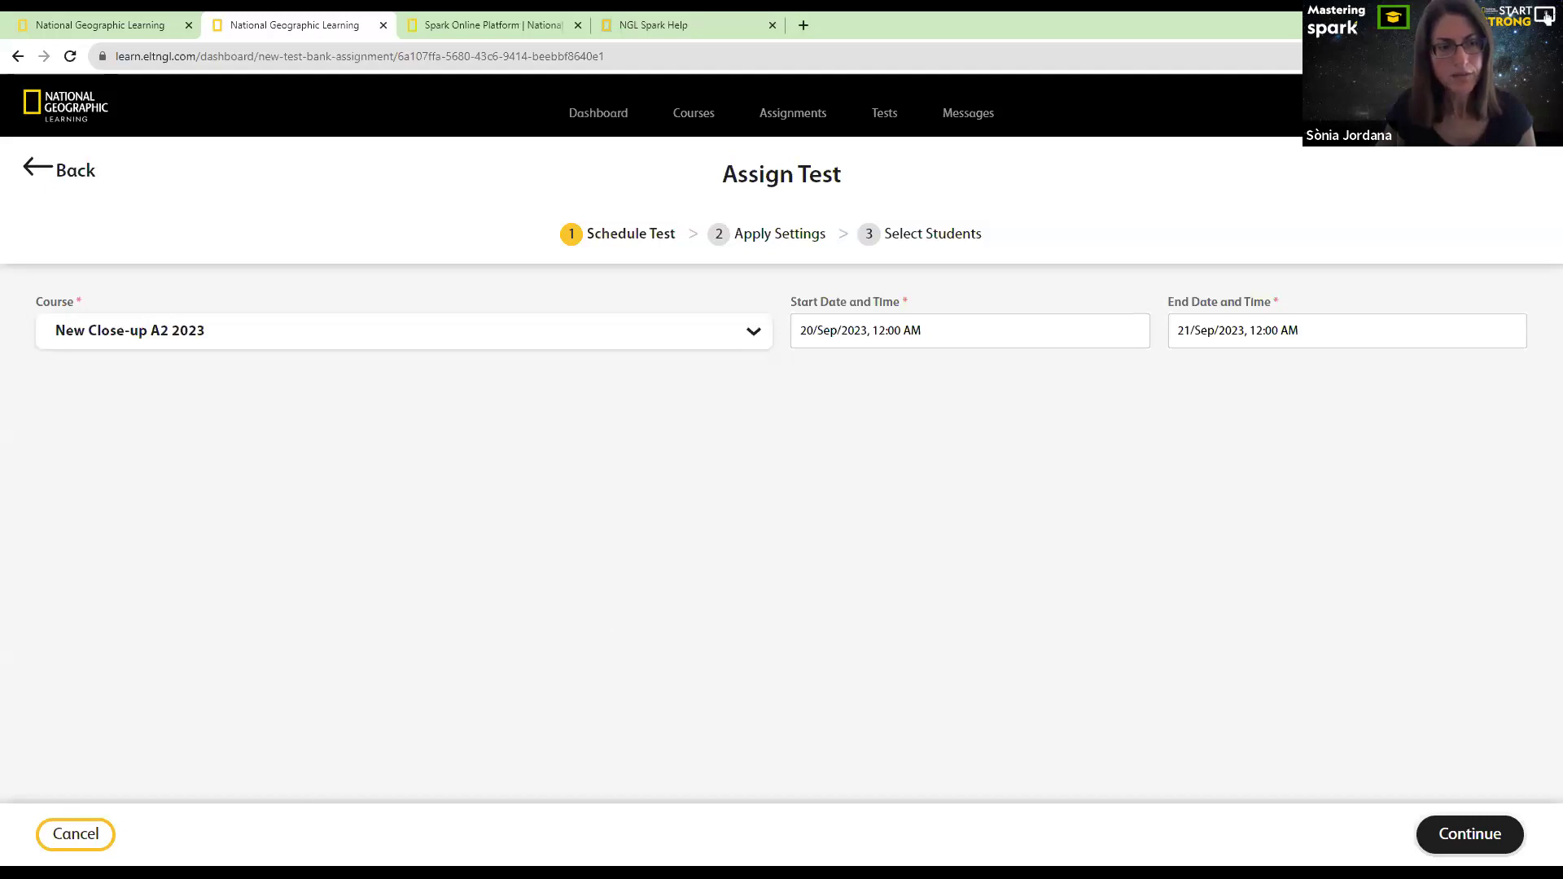
Switch to the student view in Firefox and look through the complete and incomplete assigned tests, ending on the incomplete ones
{"action": "key", "text": "F5"}
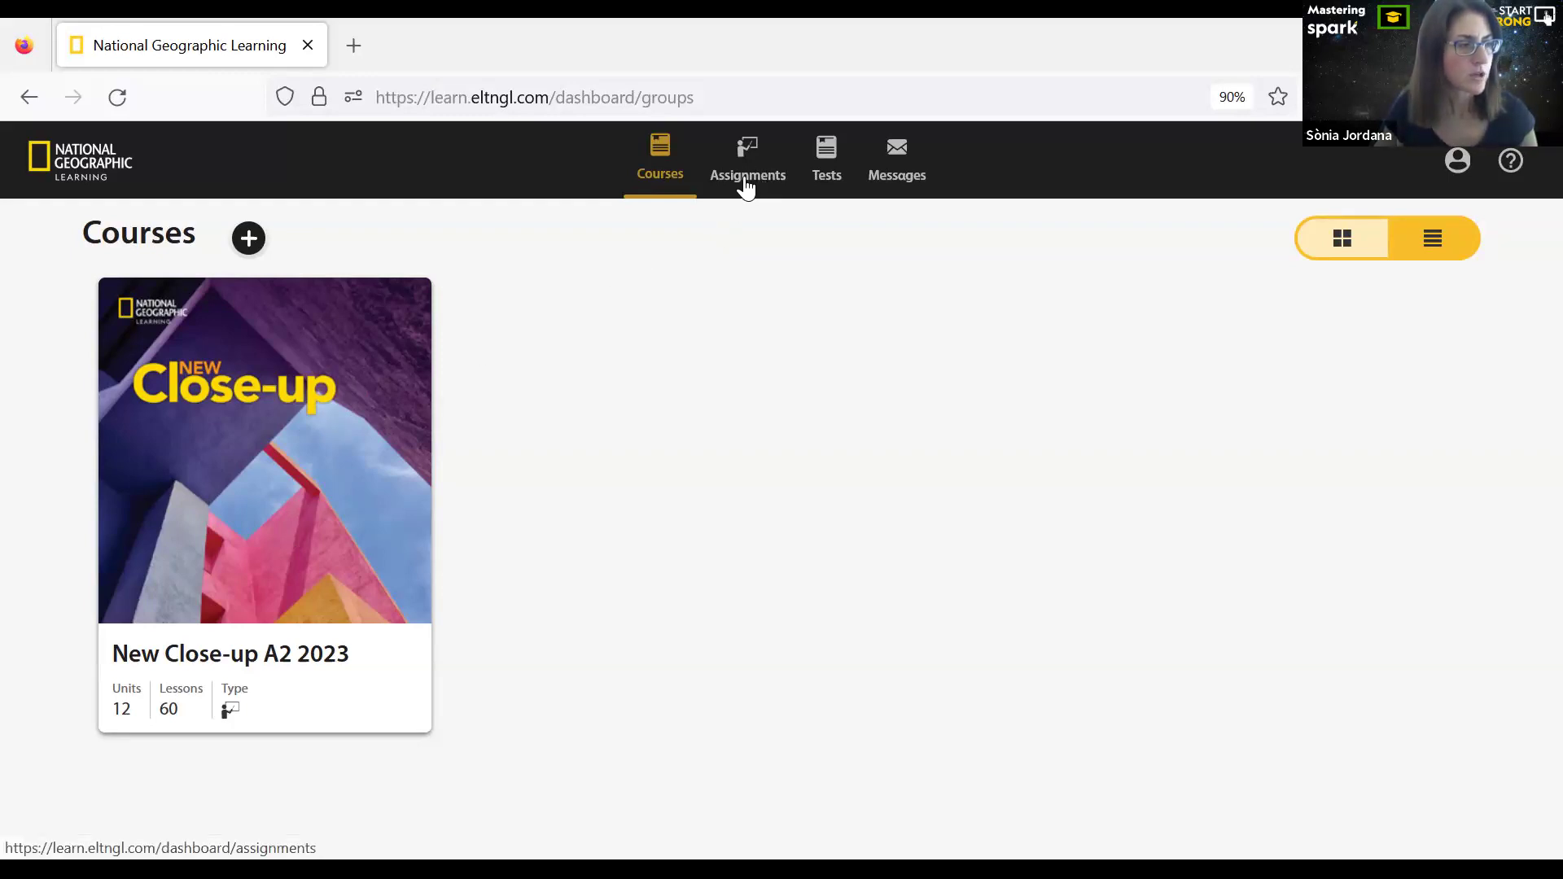
{"action": "left_click", "coordinate": [824, 167]}
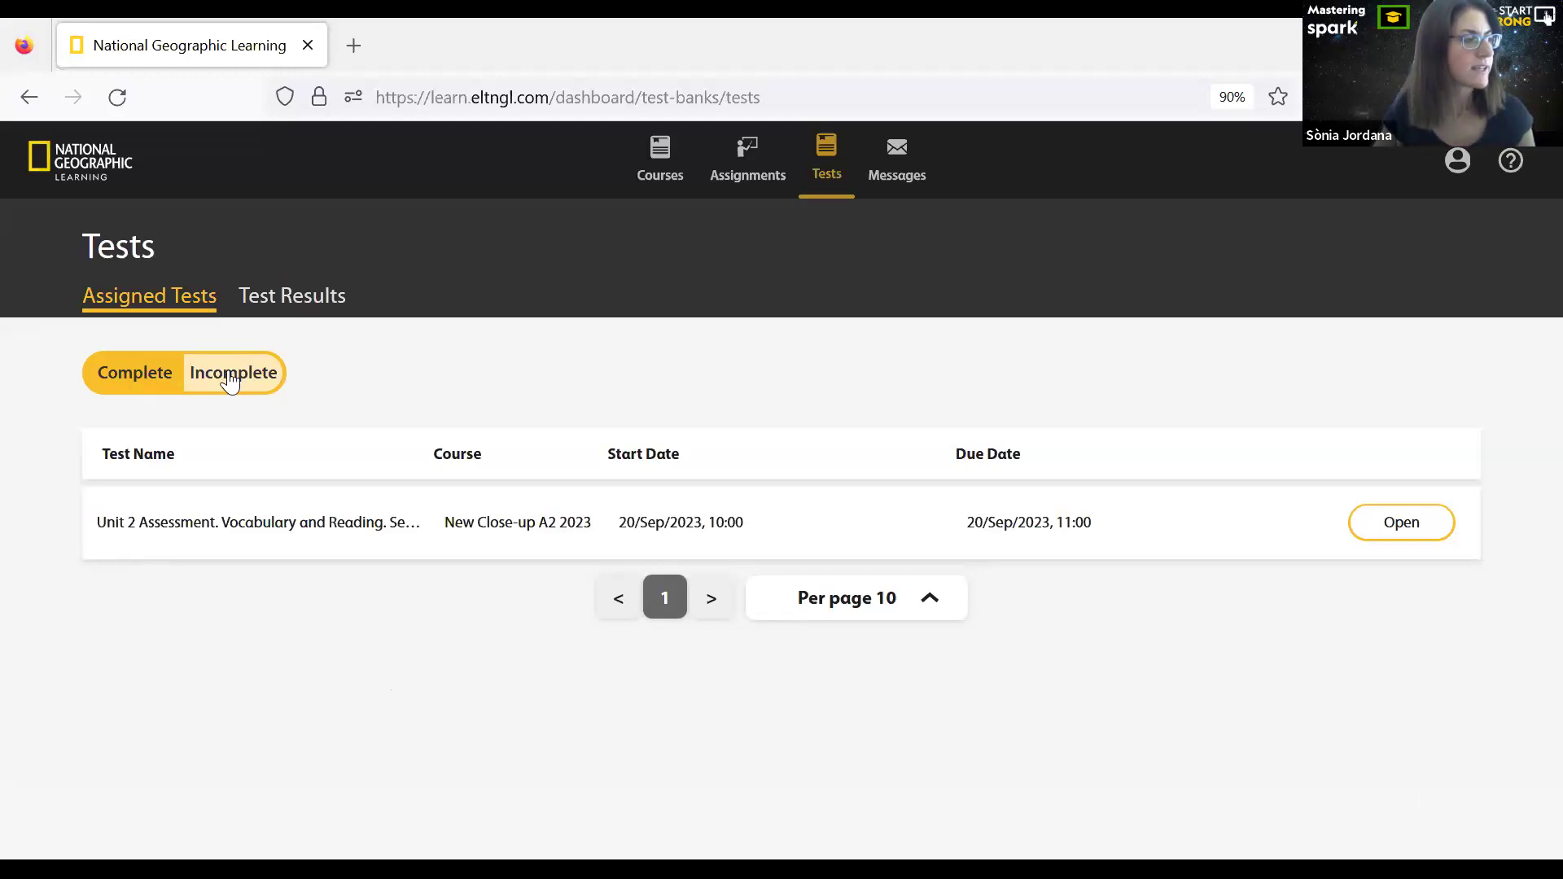
{"action": "left_click", "coordinate": [158, 379]}
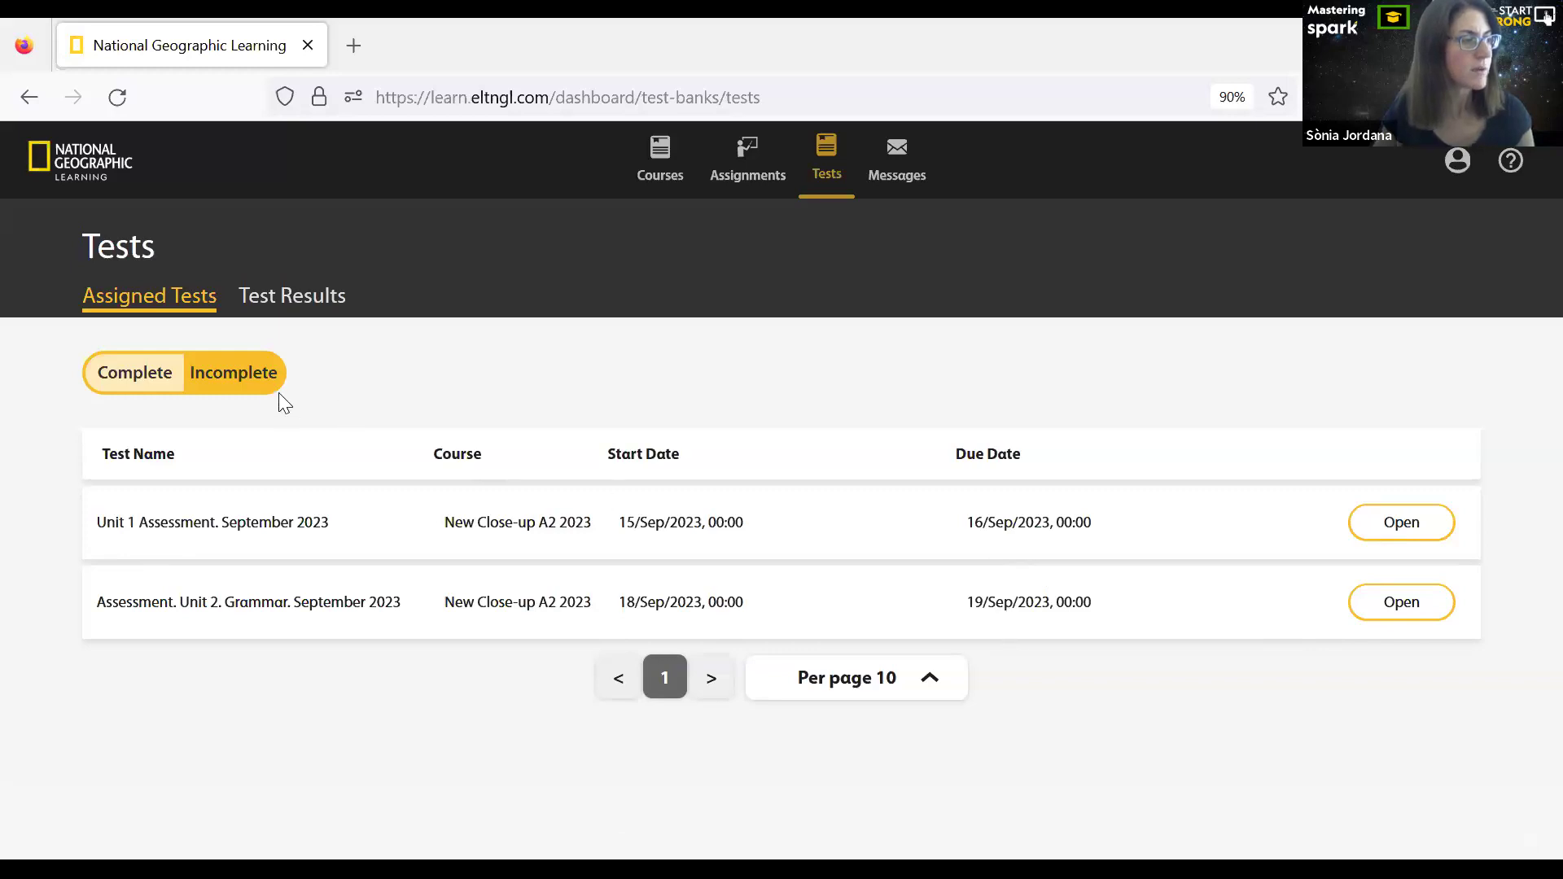
{"action": "left_click", "coordinate": [262, 373]}
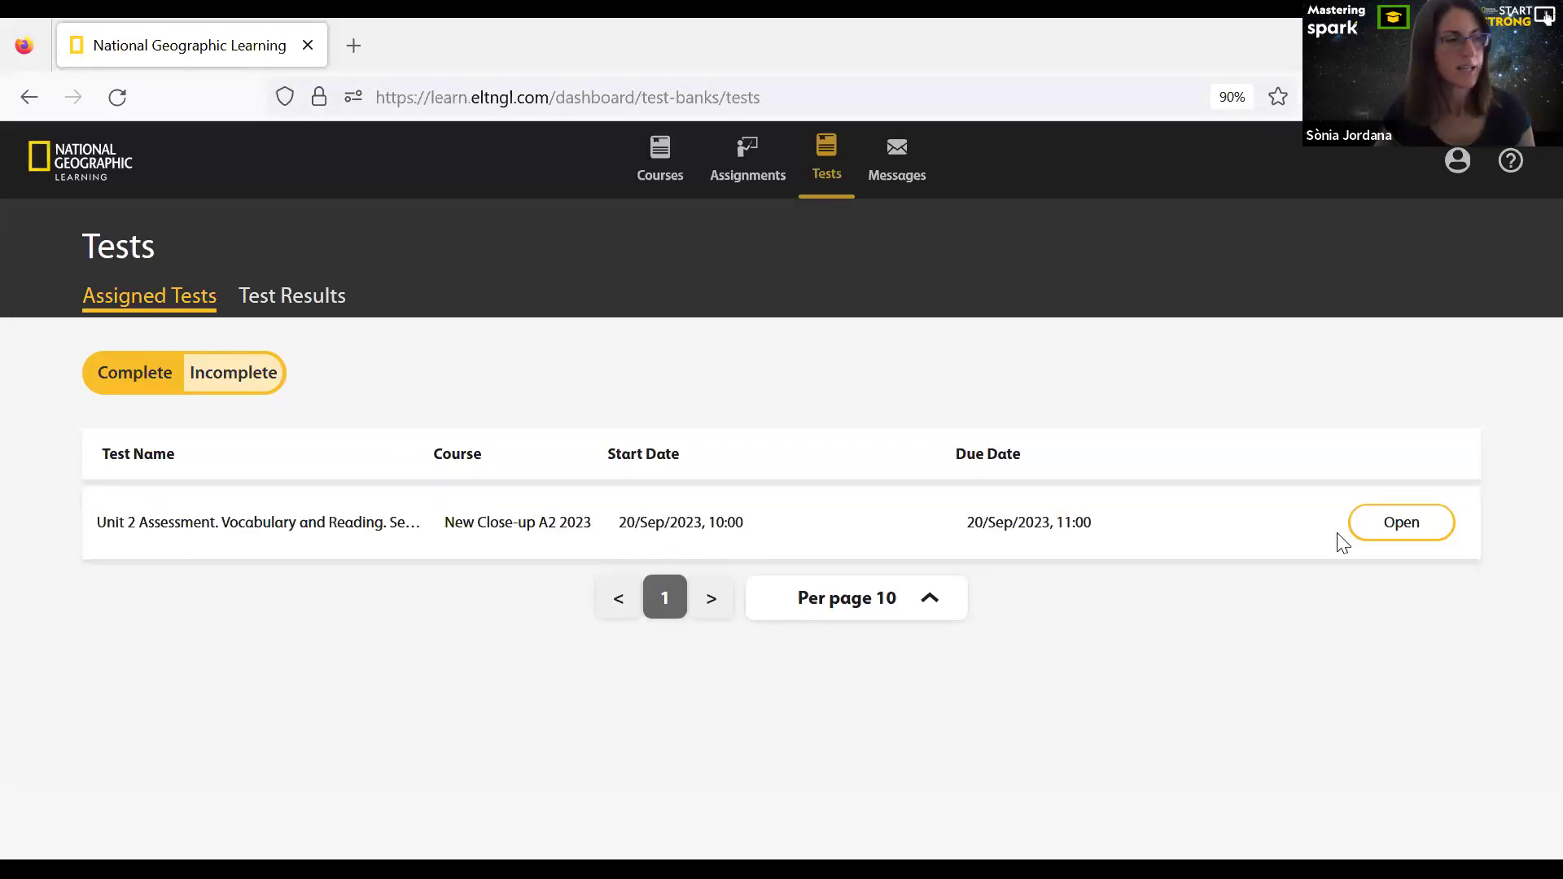
Open the assigned Unit 2 Assessment Vocabulary and Reading test, review its timing and attempt instructions, and start it
{"action": "left_click", "coordinate": [1384, 525]}
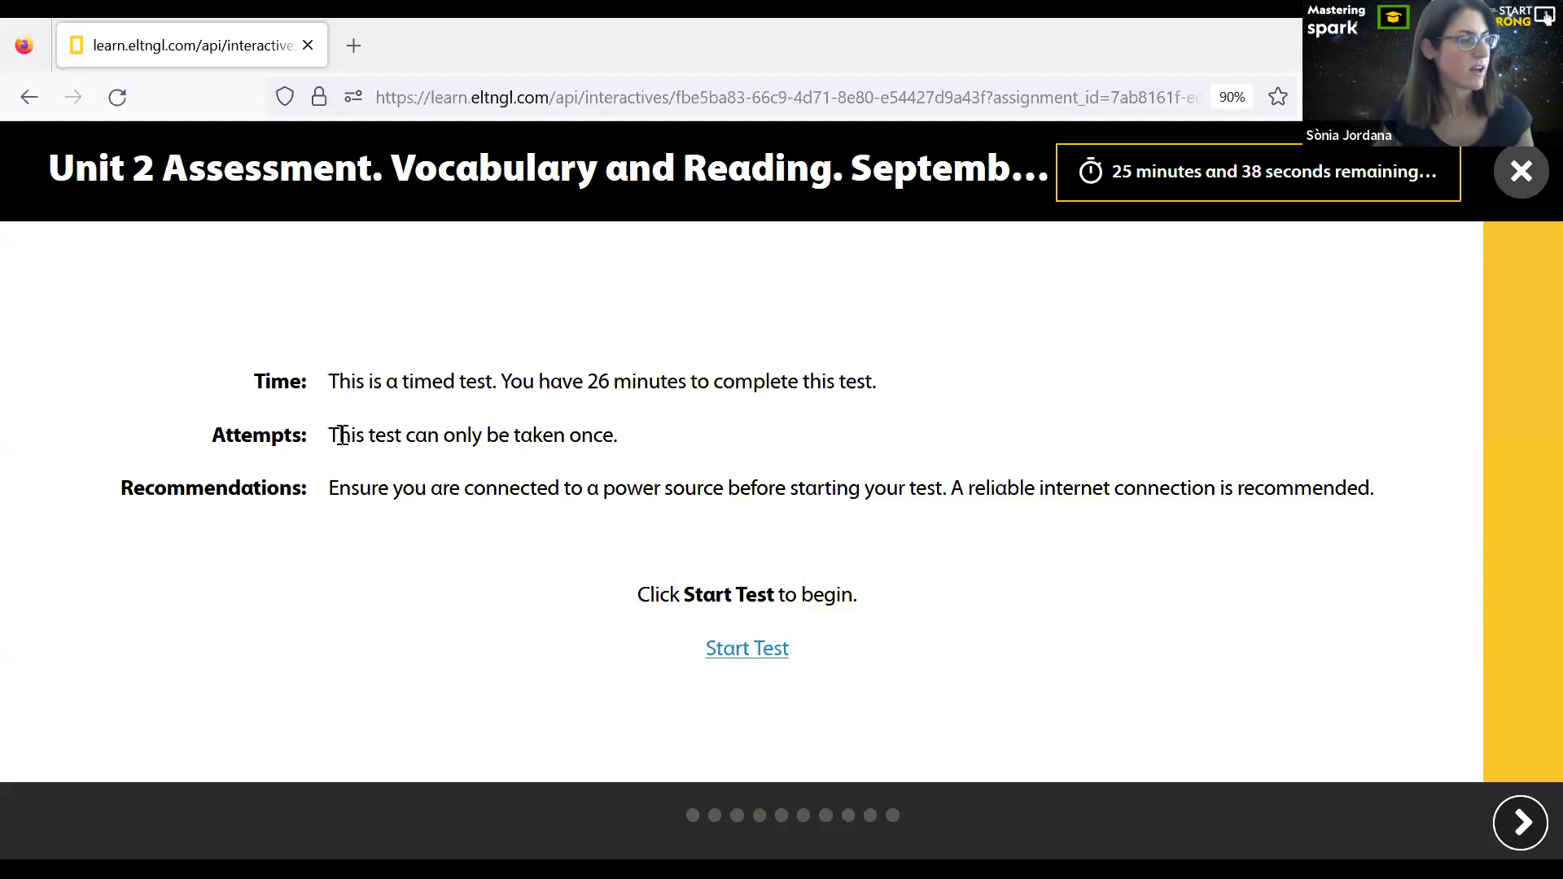
{"action": "left_click_drag", "start_coordinate": [548, 446], "coordinate": [612, 436]}
{"action": "left_click", "coordinate": [692, 471]}
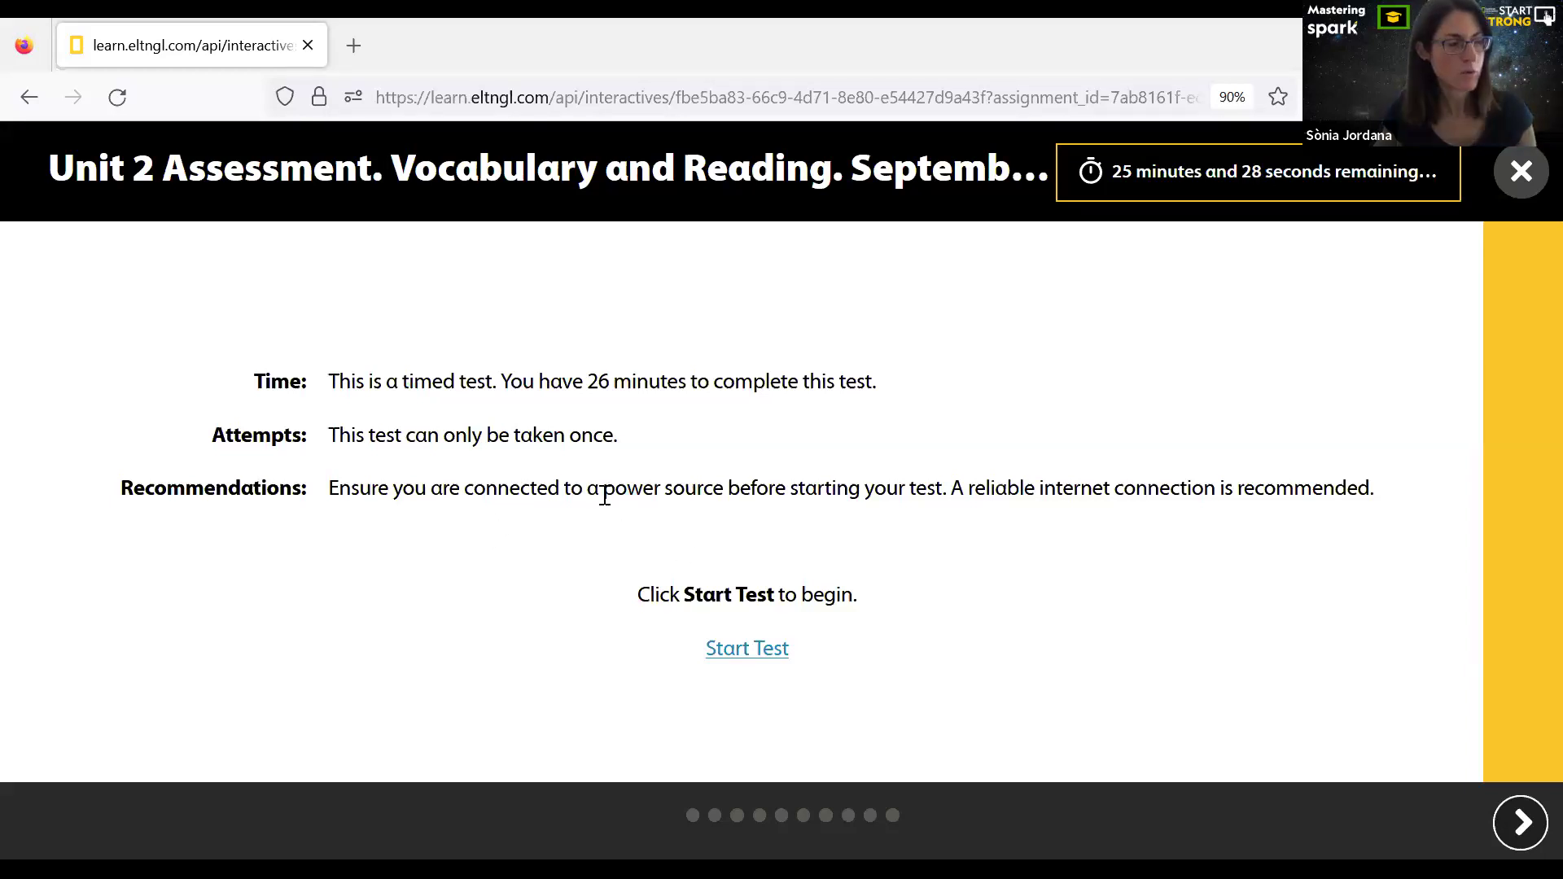
{"action": "left_click", "coordinate": [737, 651]}
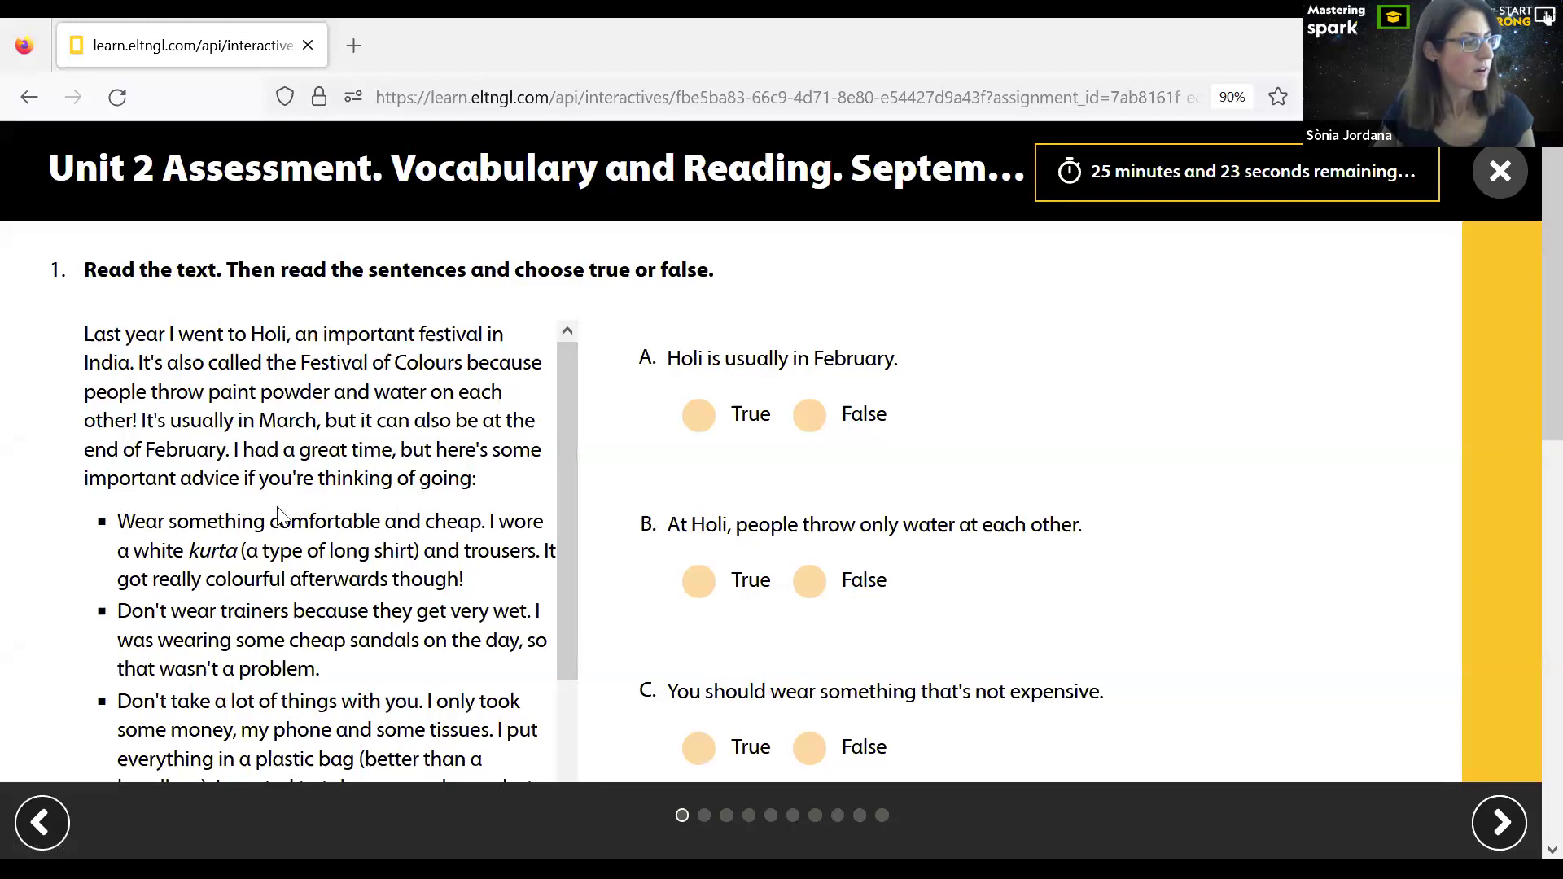
Read through question 1 about Holi and answer False to statements A, C and D
{"action": "scroll", "coordinate": [285, 519], "scroll_direction": "down", "scroll_amount": 5}
{"action": "scroll", "coordinate": [358, 580], "scroll_direction": "down", "scroll_amount": 2}
{"action": "scroll", "coordinate": [504, 521], "scroll_direction": "up", "scroll_amount": 10}
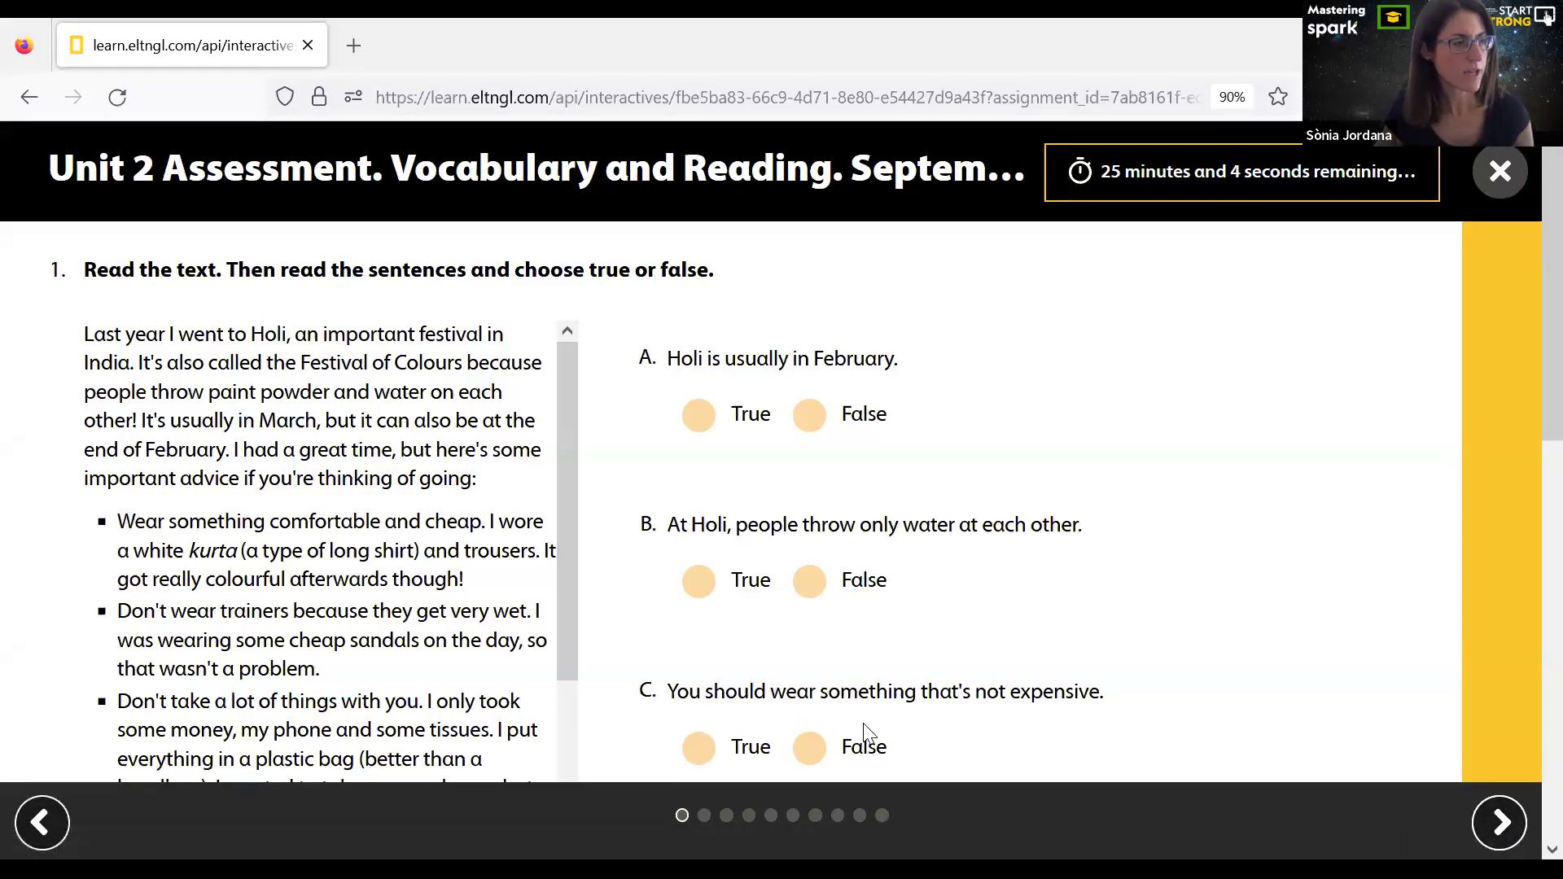
{"action": "left_click", "coordinate": [814, 417]}
{"action": "scroll", "coordinate": [698, 601], "scroll_direction": "down", "scroll_amount": 5}
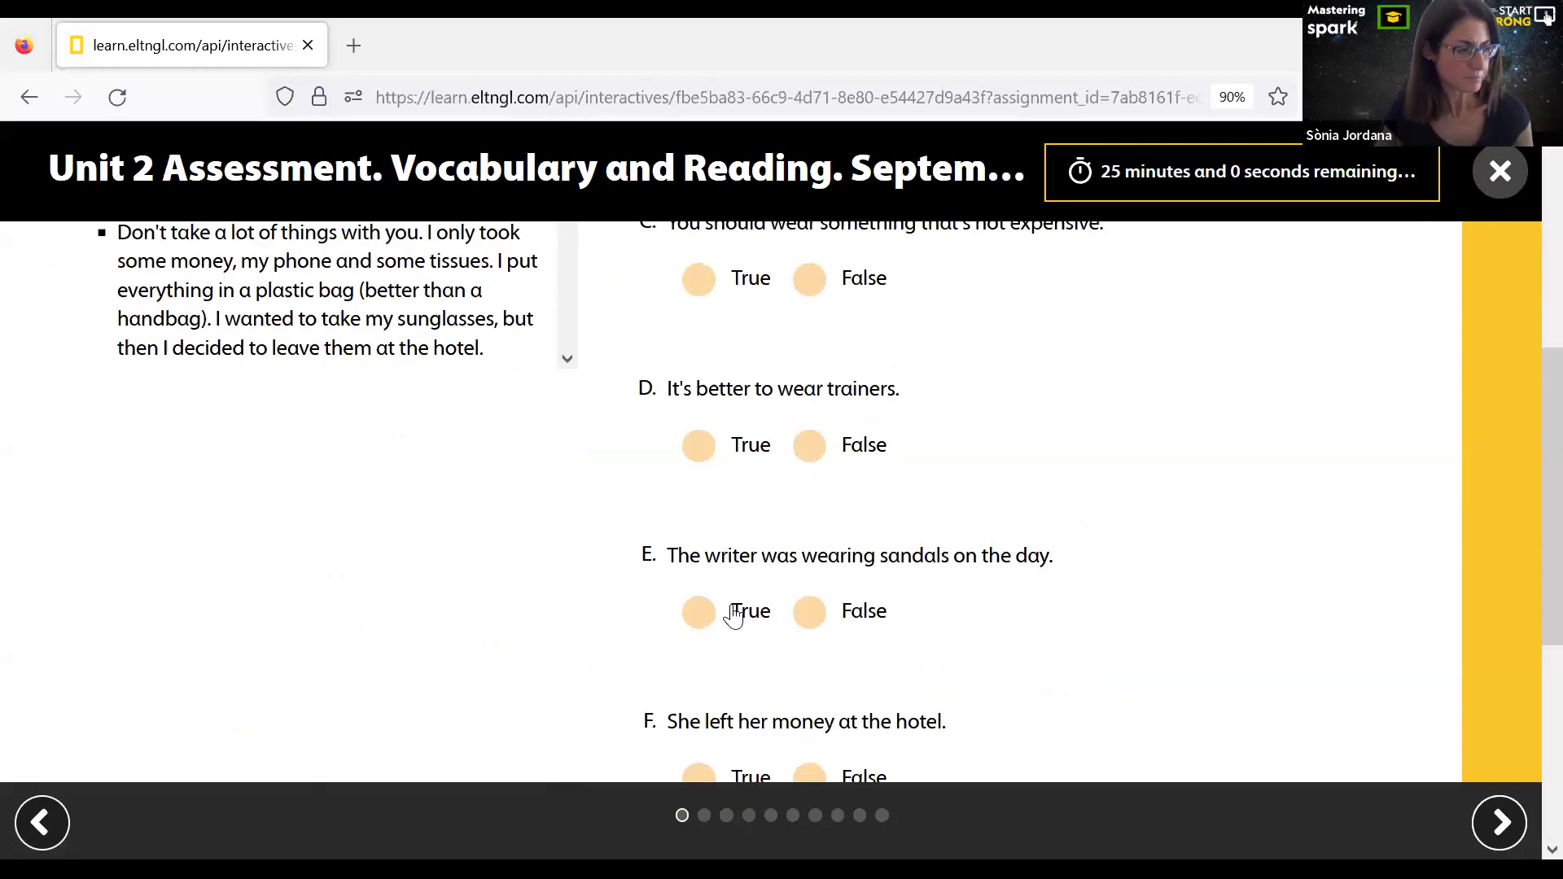
{"action": "left_click", "coordinate": [810, 445]}
{"action": "left_click", "coordinate": [818, 287]}
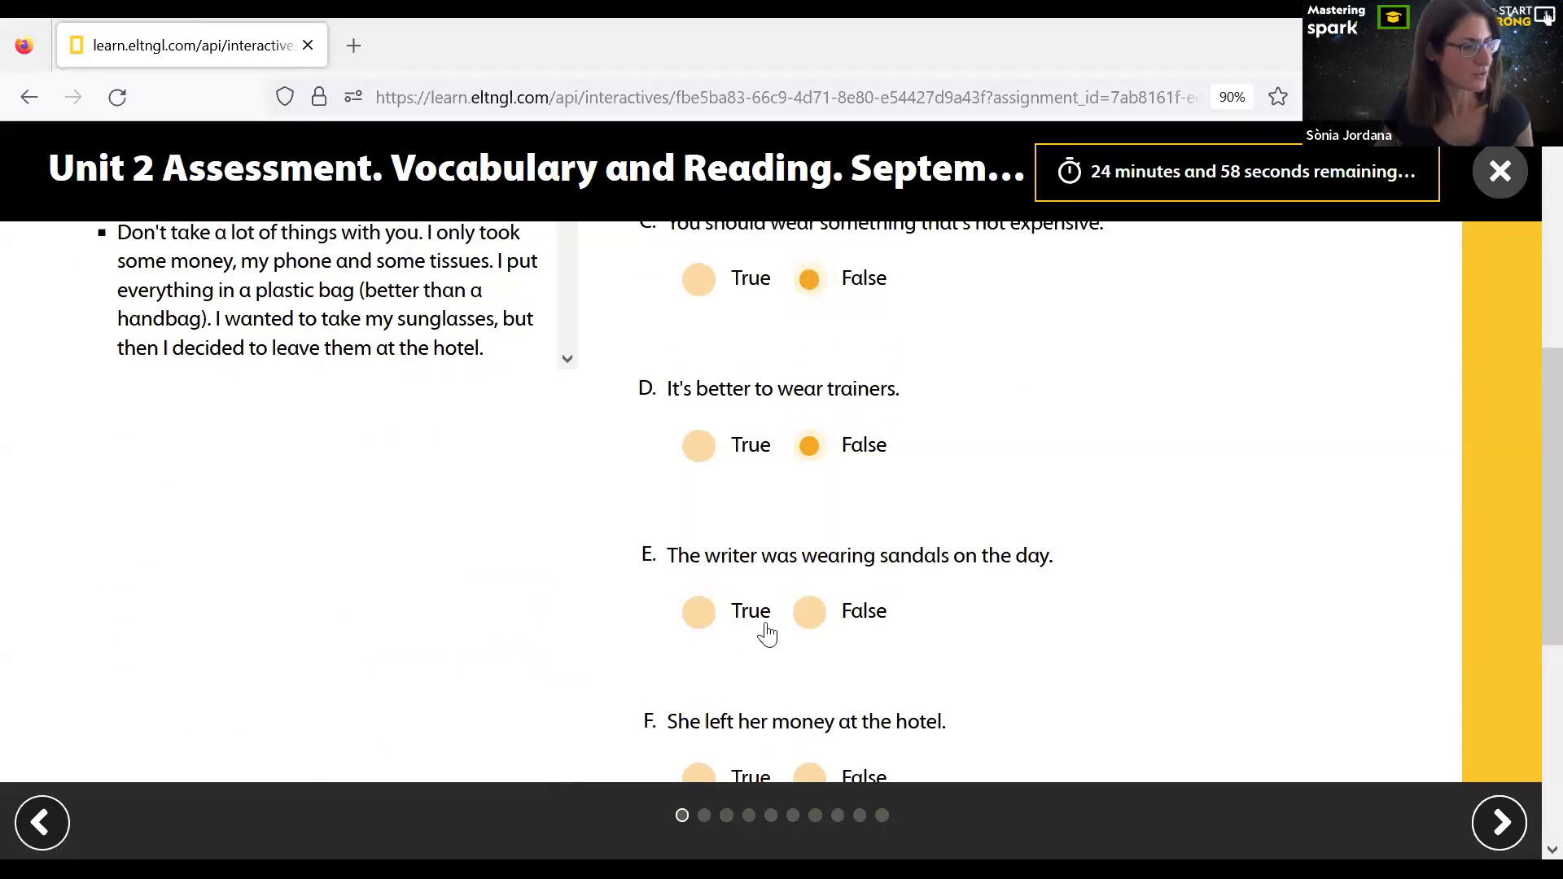
Answer True to statements E and H and False to statements F and G in question 1
{"action": "left_click", "coordinate": [698, 619]}
{"action": "scroll", "coordinate": [733, 643], "scroll_direction": "down", "scroll_amount": 1}
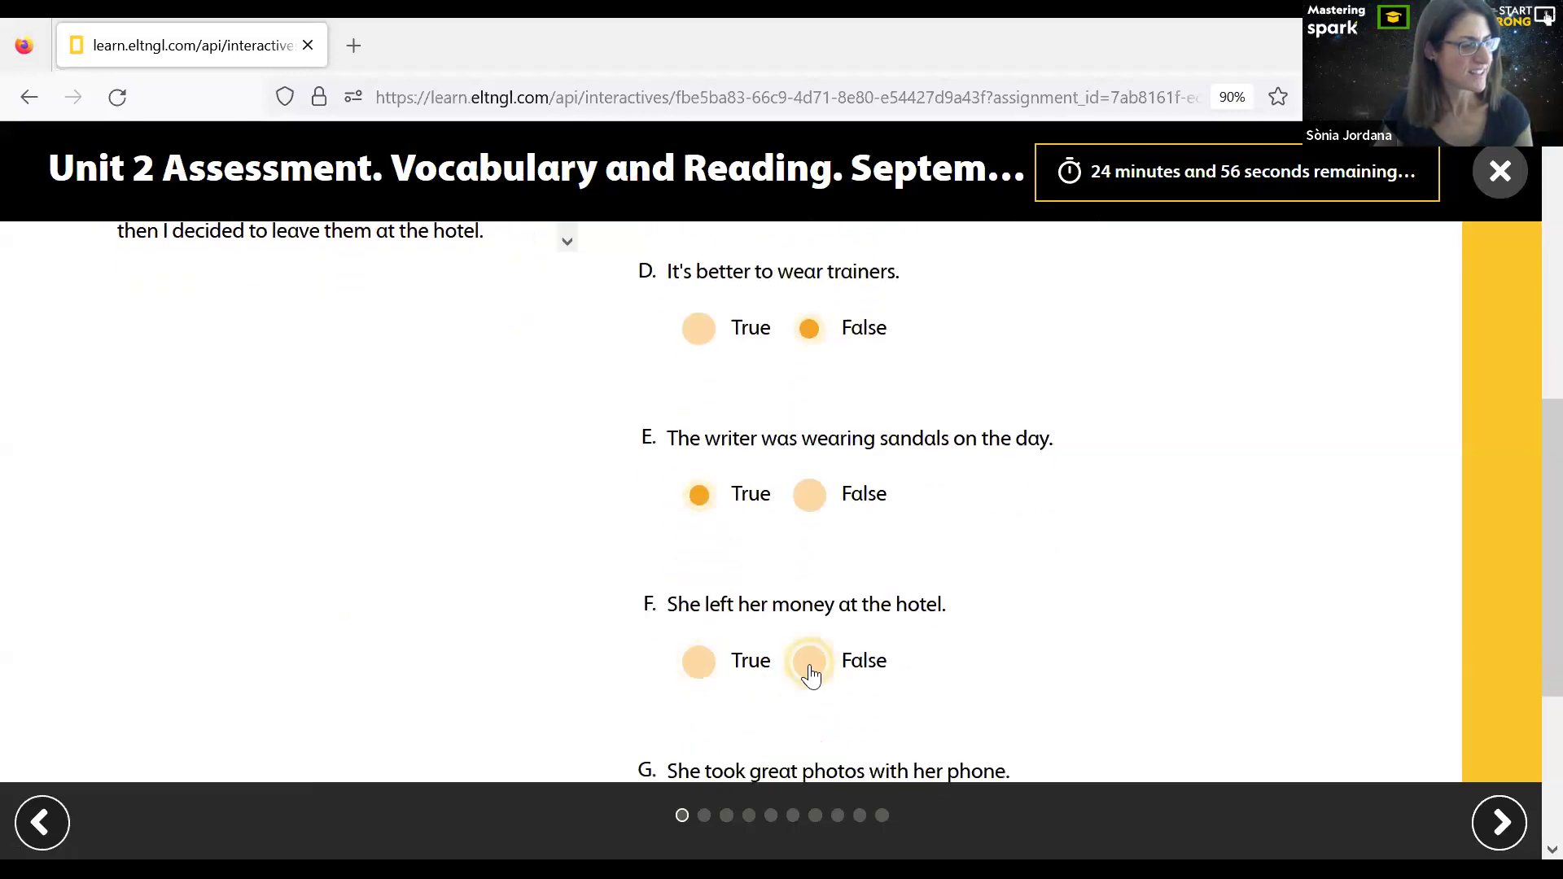
{"action": "scroll", "coordinate": [812, 651], "scroll_direction": "down", "scroll_amount": 1}
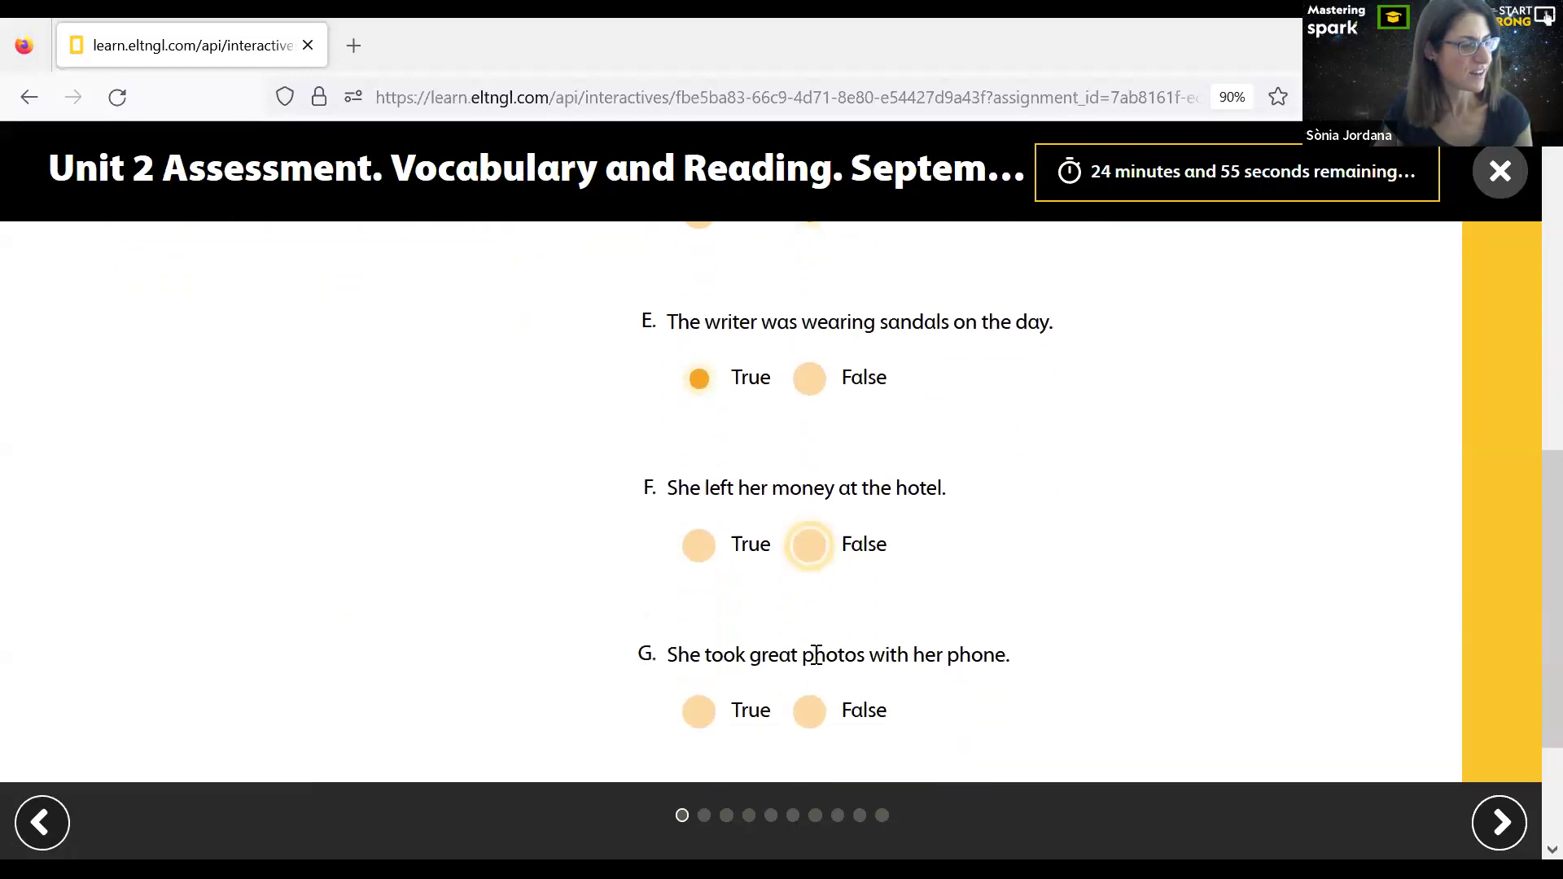
{"action": "left_click", "coordinate": [812, 547]}
{"action": "left_click", "coordinate": [798, 715]}
{"action": "scroll", "coordinate": [968, 659], "scroll_direction": "down", "scroll_amount": 2}
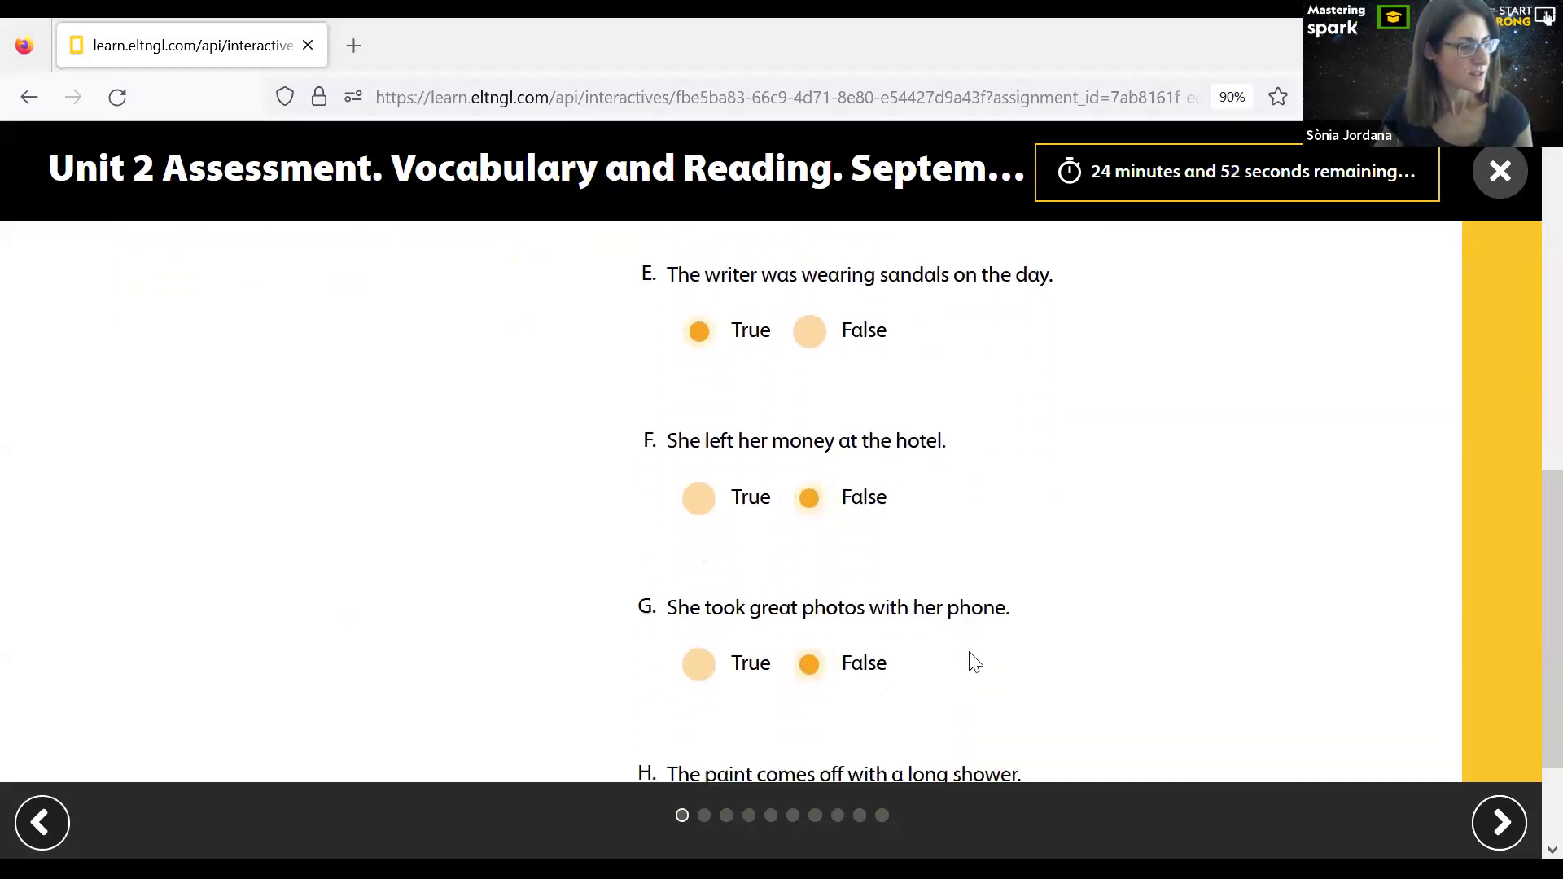
{"action": "left_click", "coordinate": [716, 669]}
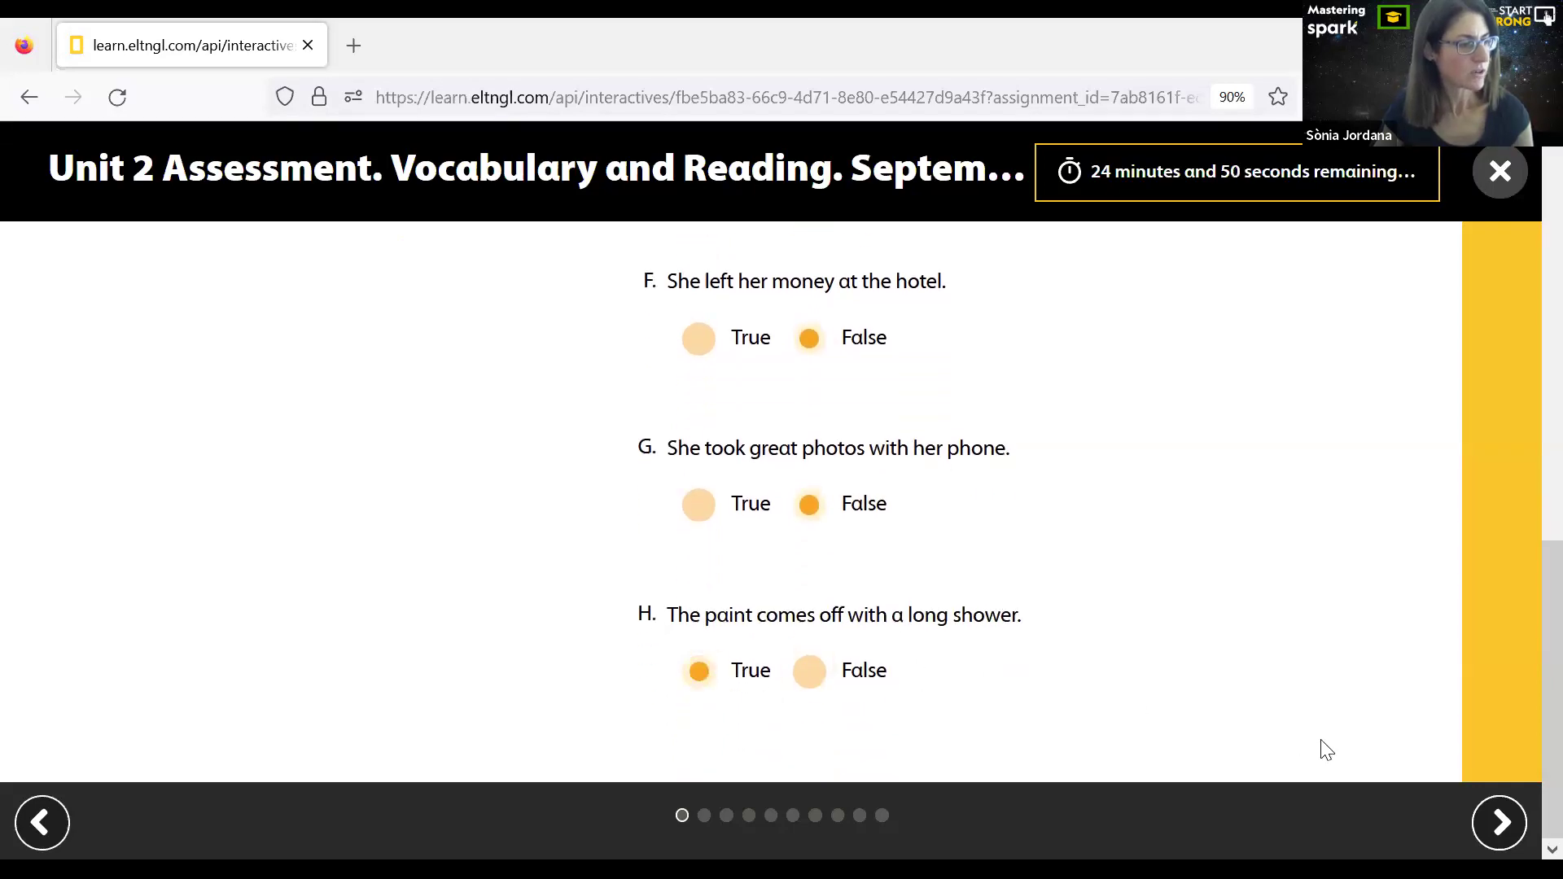
Advance to question 3, play a few seconds of its audio, and match the first name with the second photo
{"action": "left_click", "coordinate": [1496, 822]}
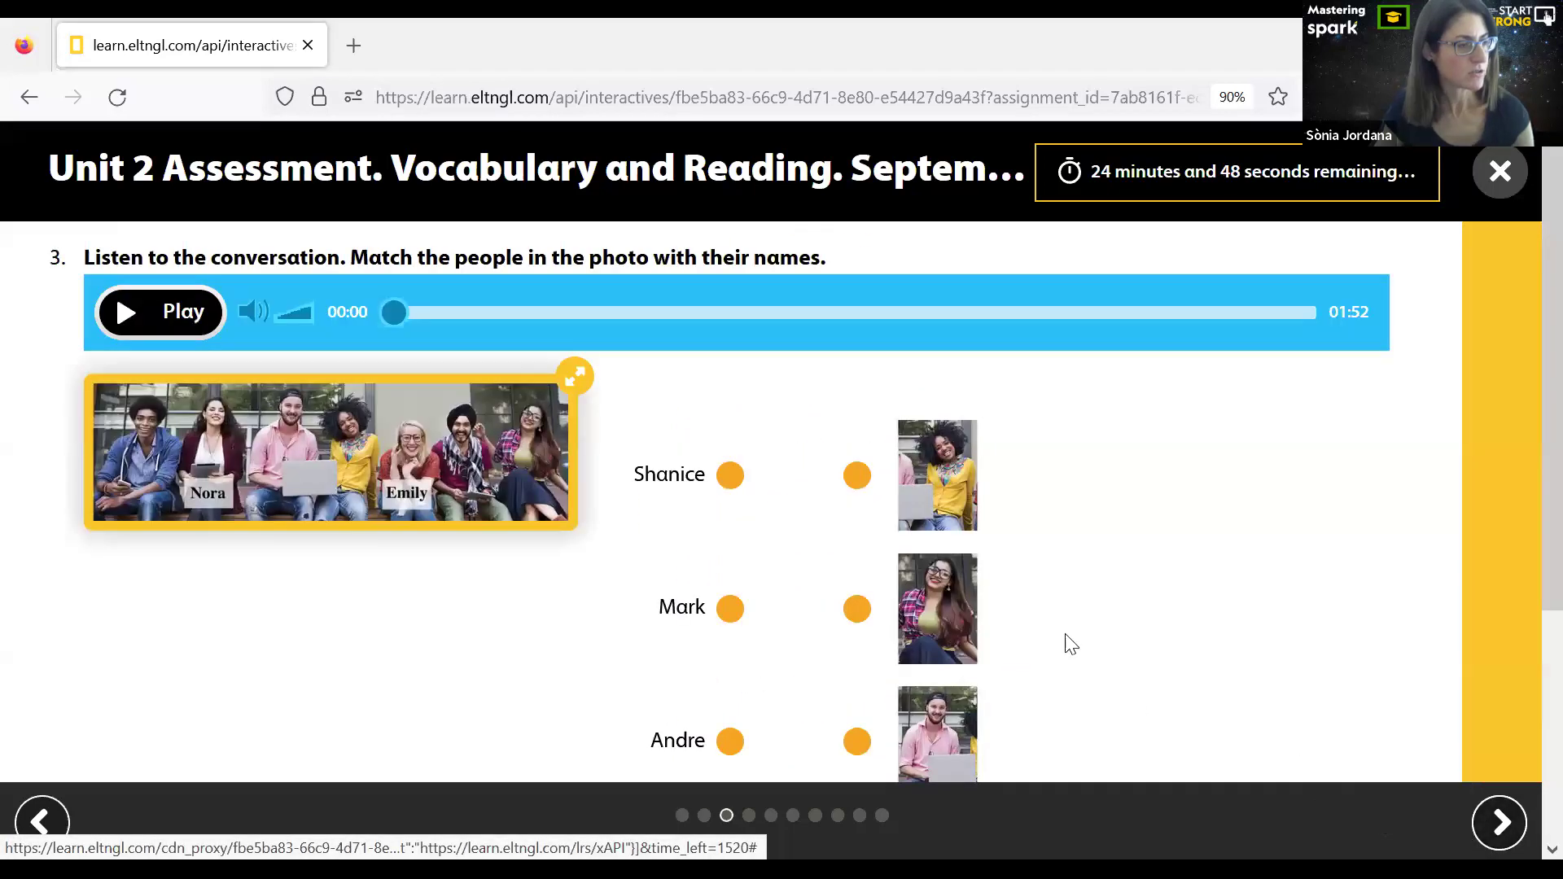
{"action": "scroll", "coordinate": [1066, 639], "scroll_direction": "down", "scroll_amount": 2}
{"action": "scroll", "coordinate": [1071, 626], "scroll_direction": "up", "scroll_amount": 2}
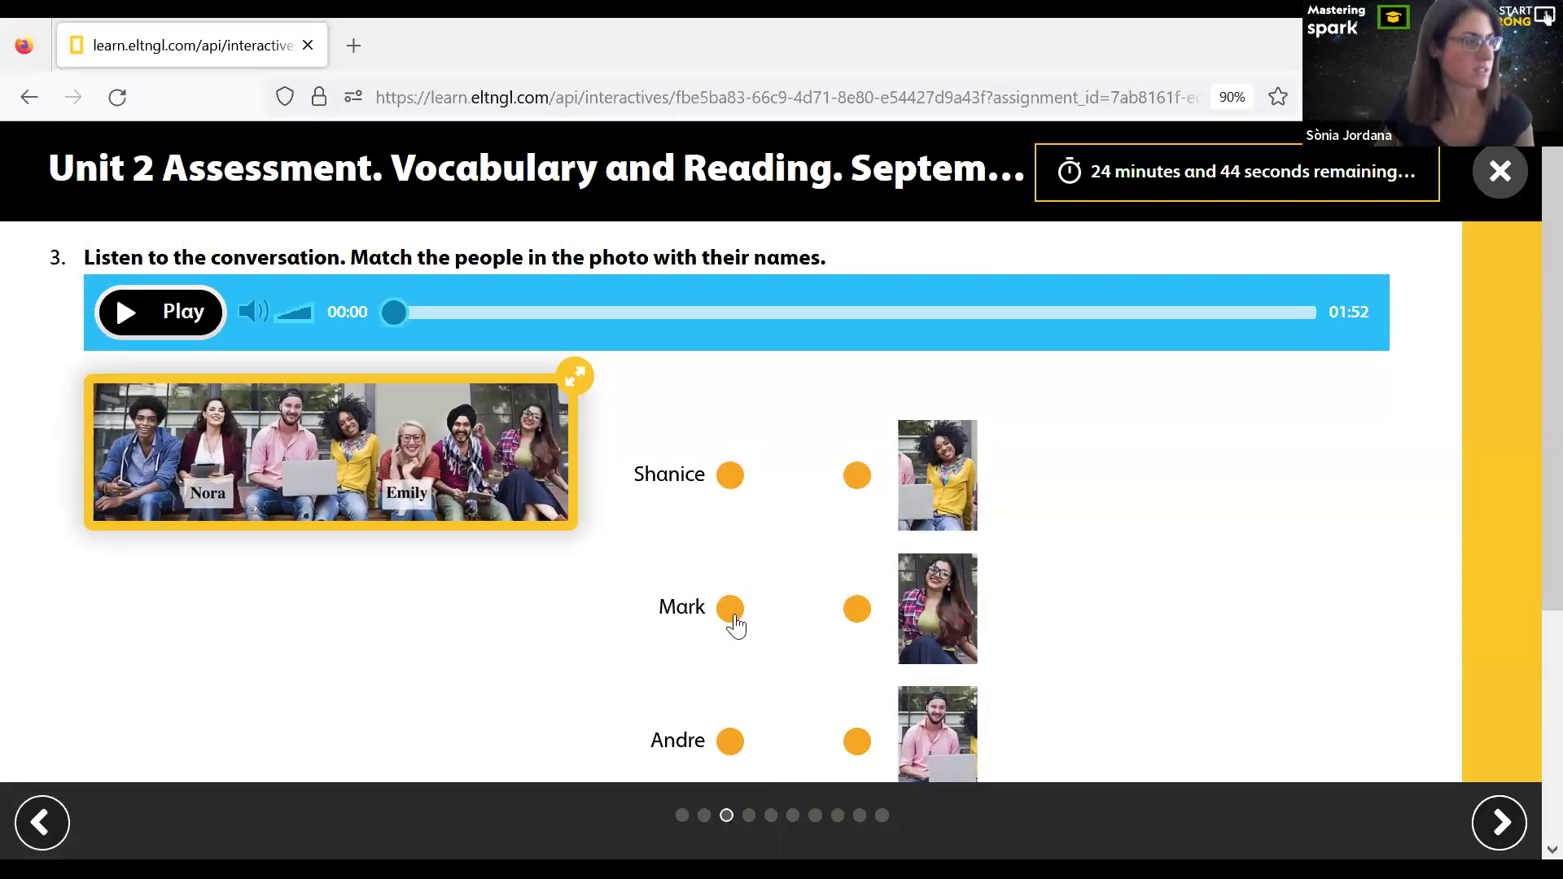
{"action": "left_click", "coordinate": [163, 324]}
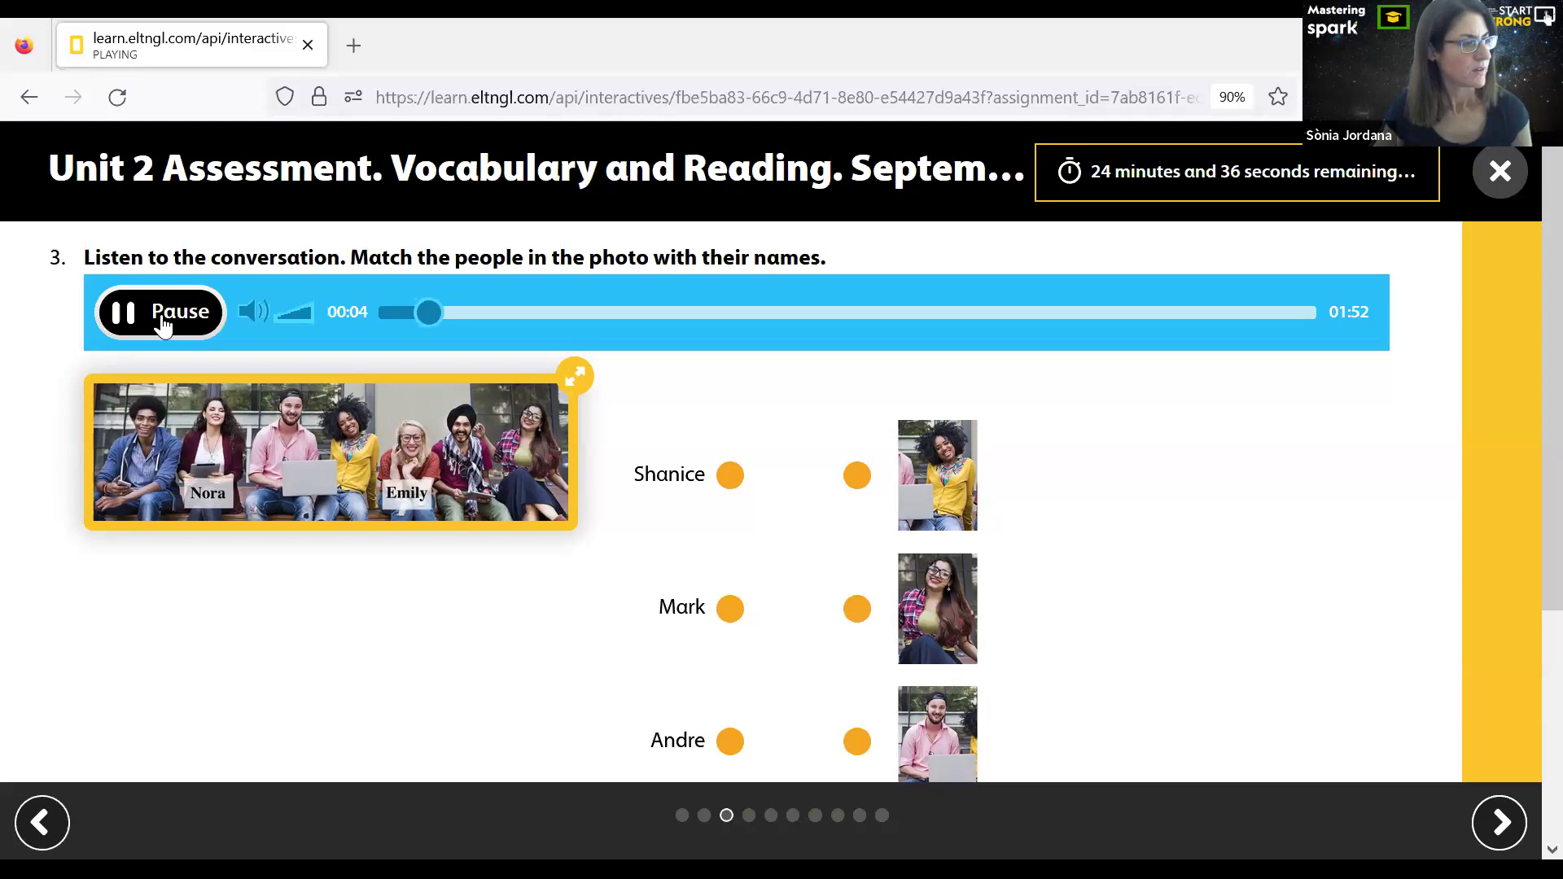
{"action": "left_click", "coordinate": [162, 325]}
{"action": "scroll", "coordinate": [639, 502], "scroll_direction": "down", "scroll_amount": 1}
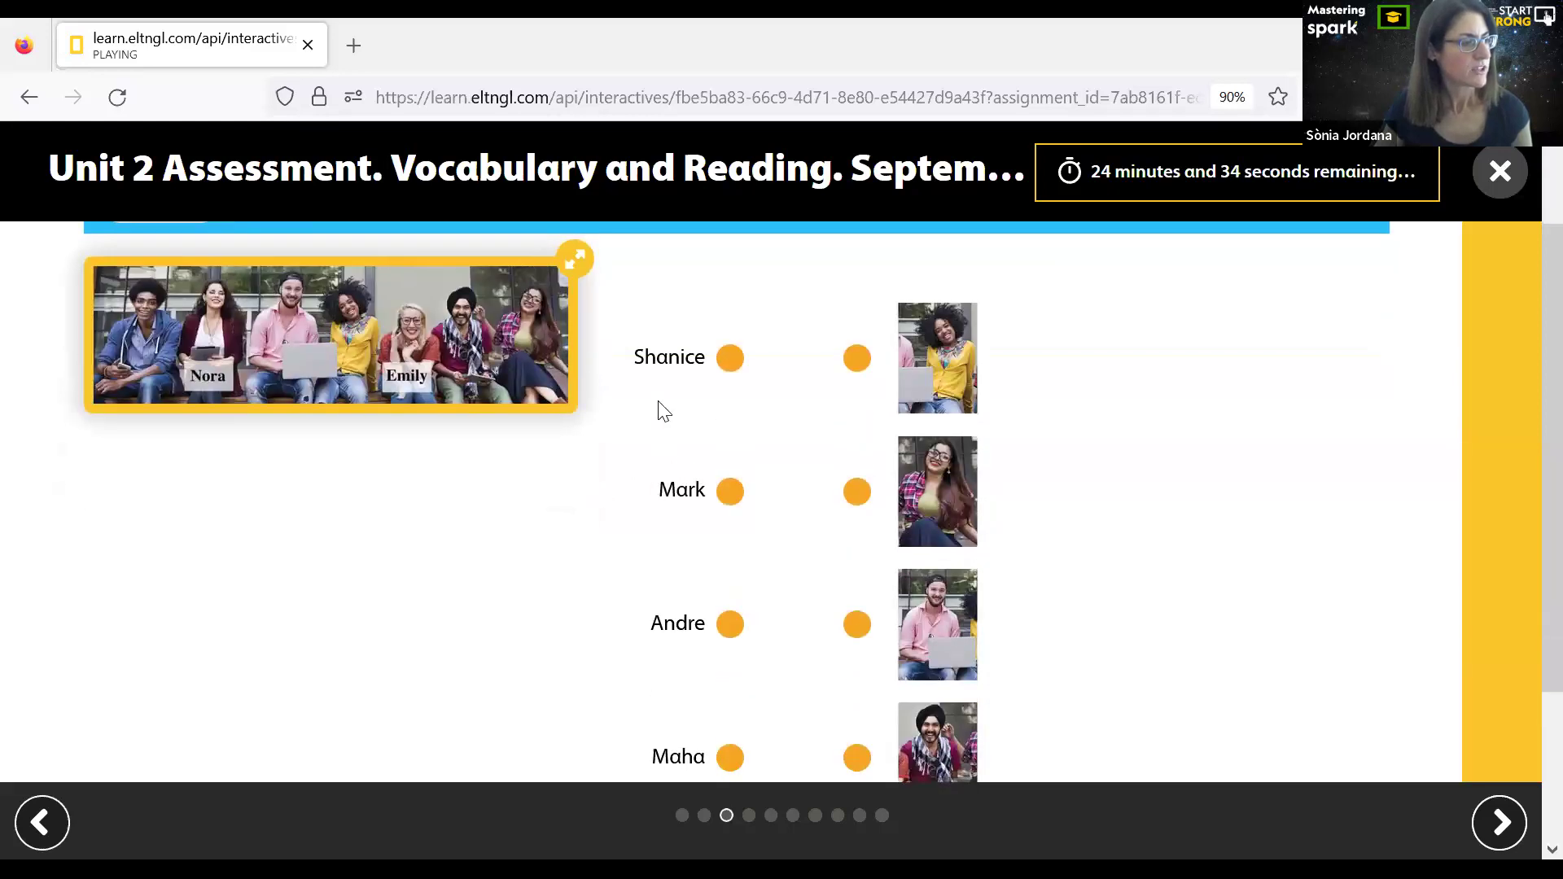
{"action": "left_click_drag", "start_coordinate": [731, 357], "coordinate": [857, 490]}
{"action": "scroll", "coordinate": [1031, 537], "scroll_direction": "down", "scroll_amount": 2}
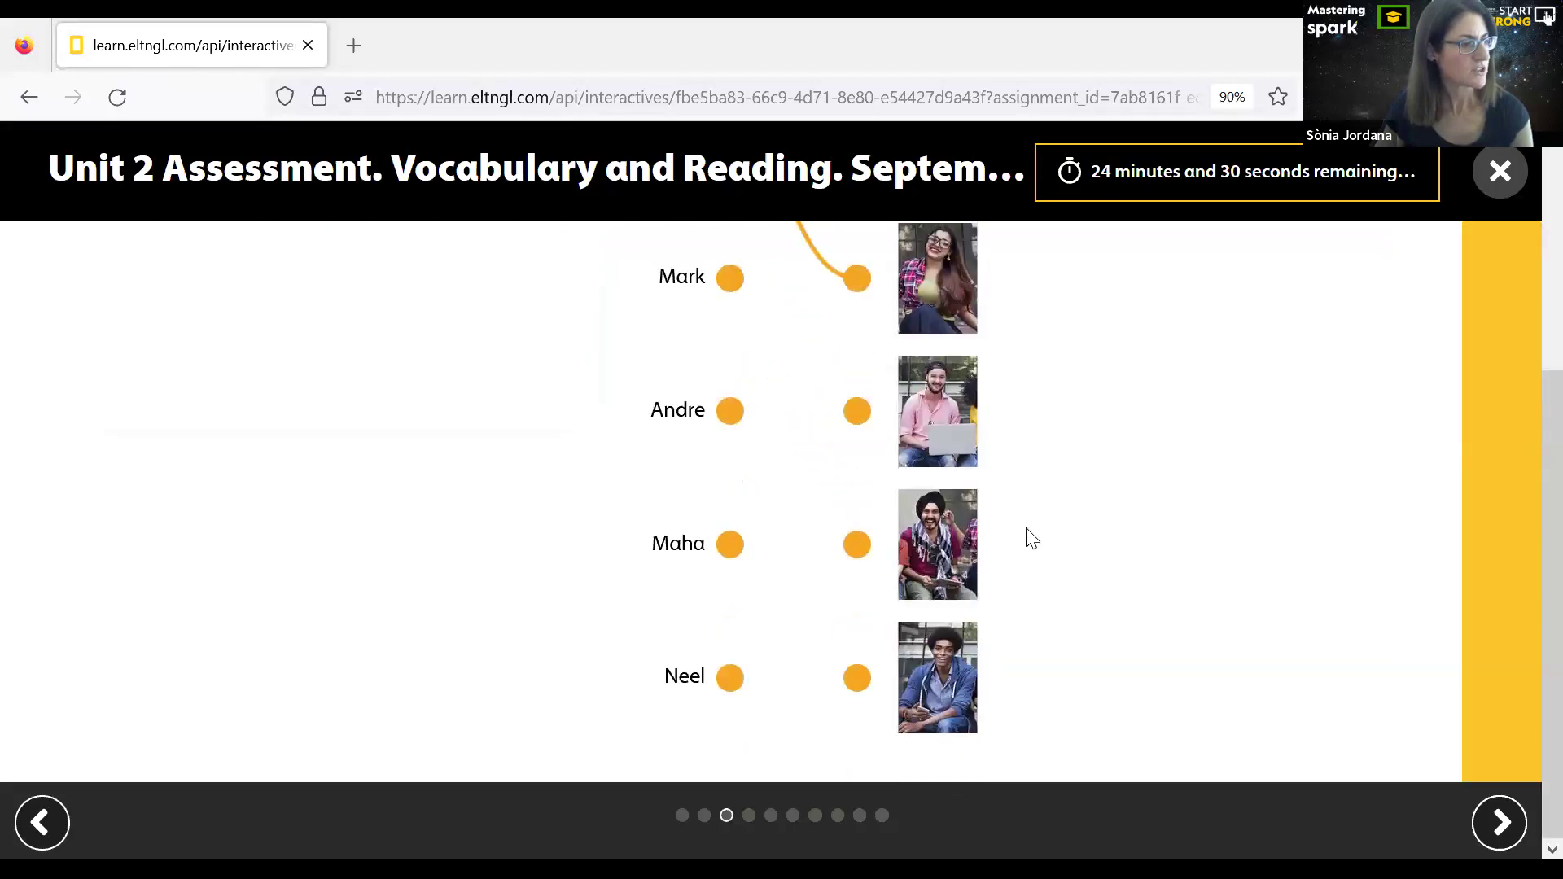
Look through gap-fill questions 4 to 6 without answering and move on to question 7
{"action": "left_click", "coordinate": [1498, 820]}
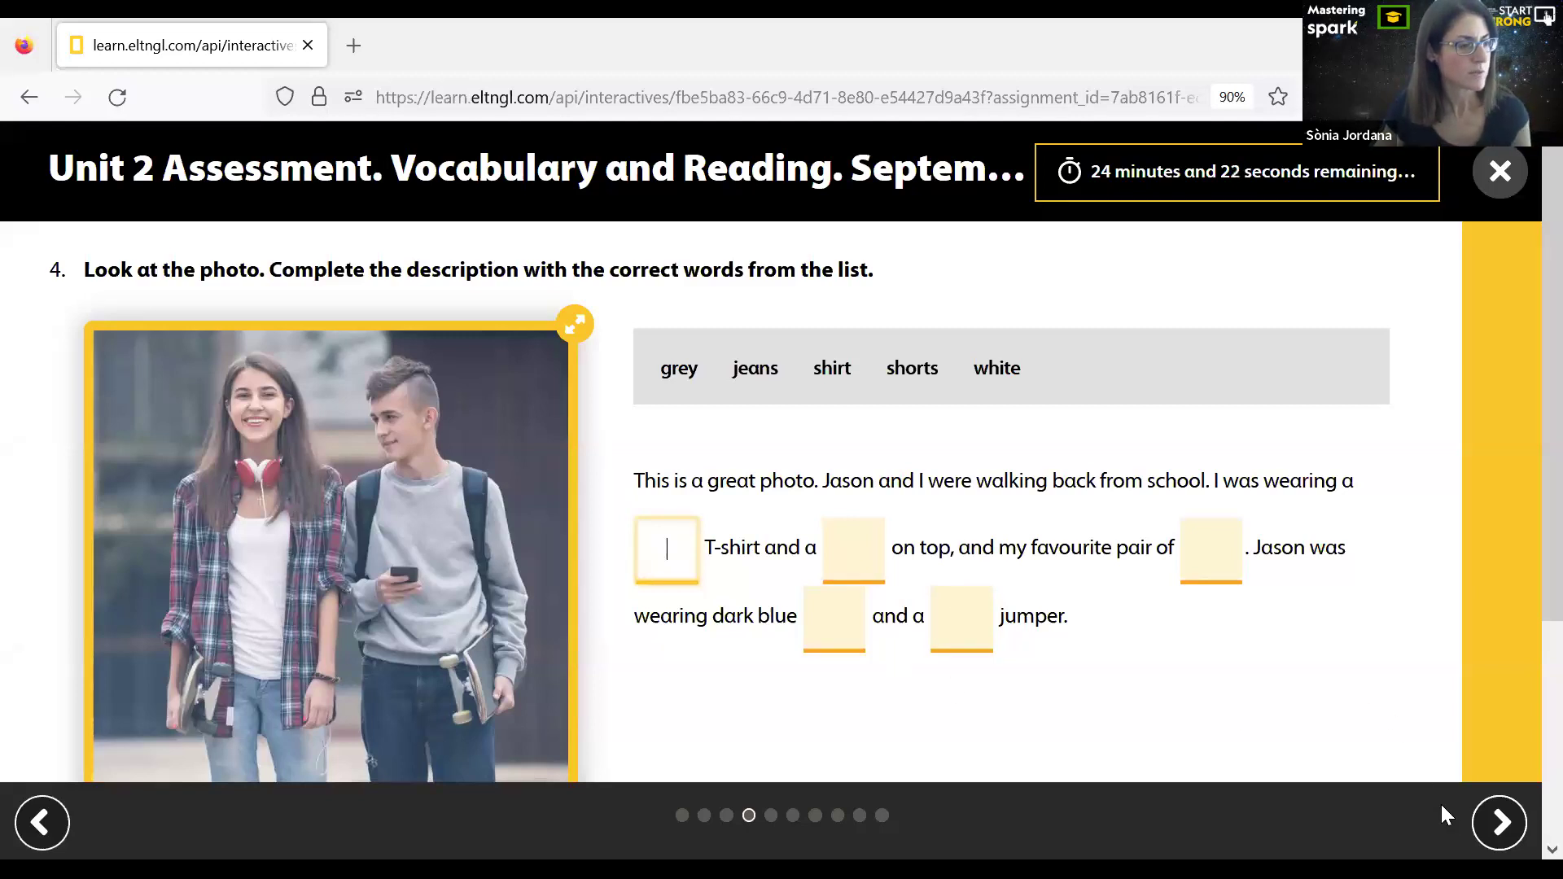
{"action": "left_click", "coordinate": [1499, 821]}
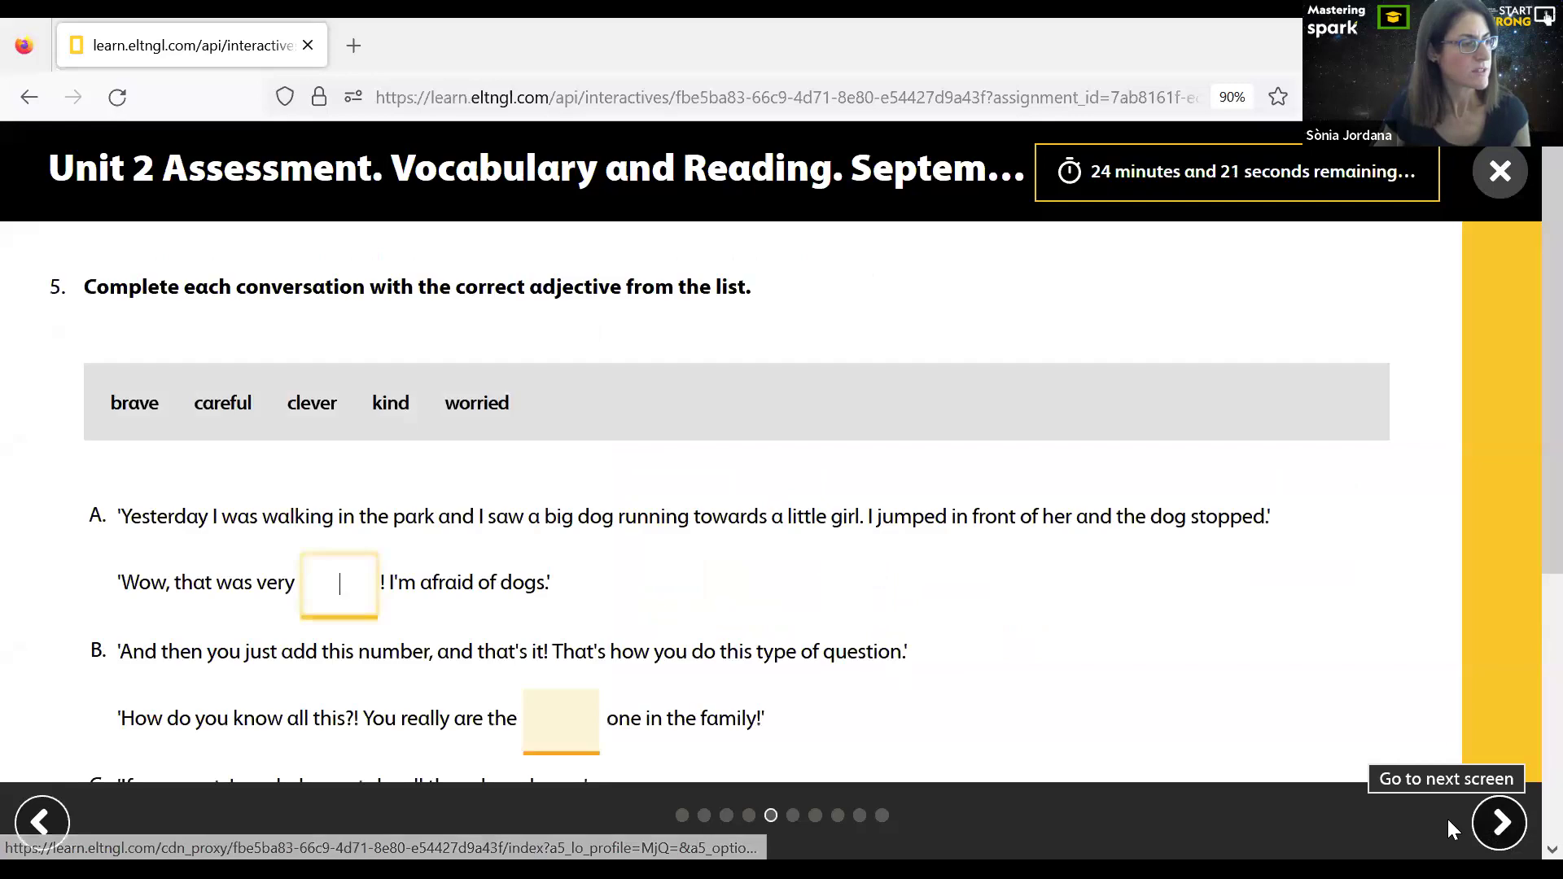
{"action": "left_click", "coordinate": [1501, 839]}
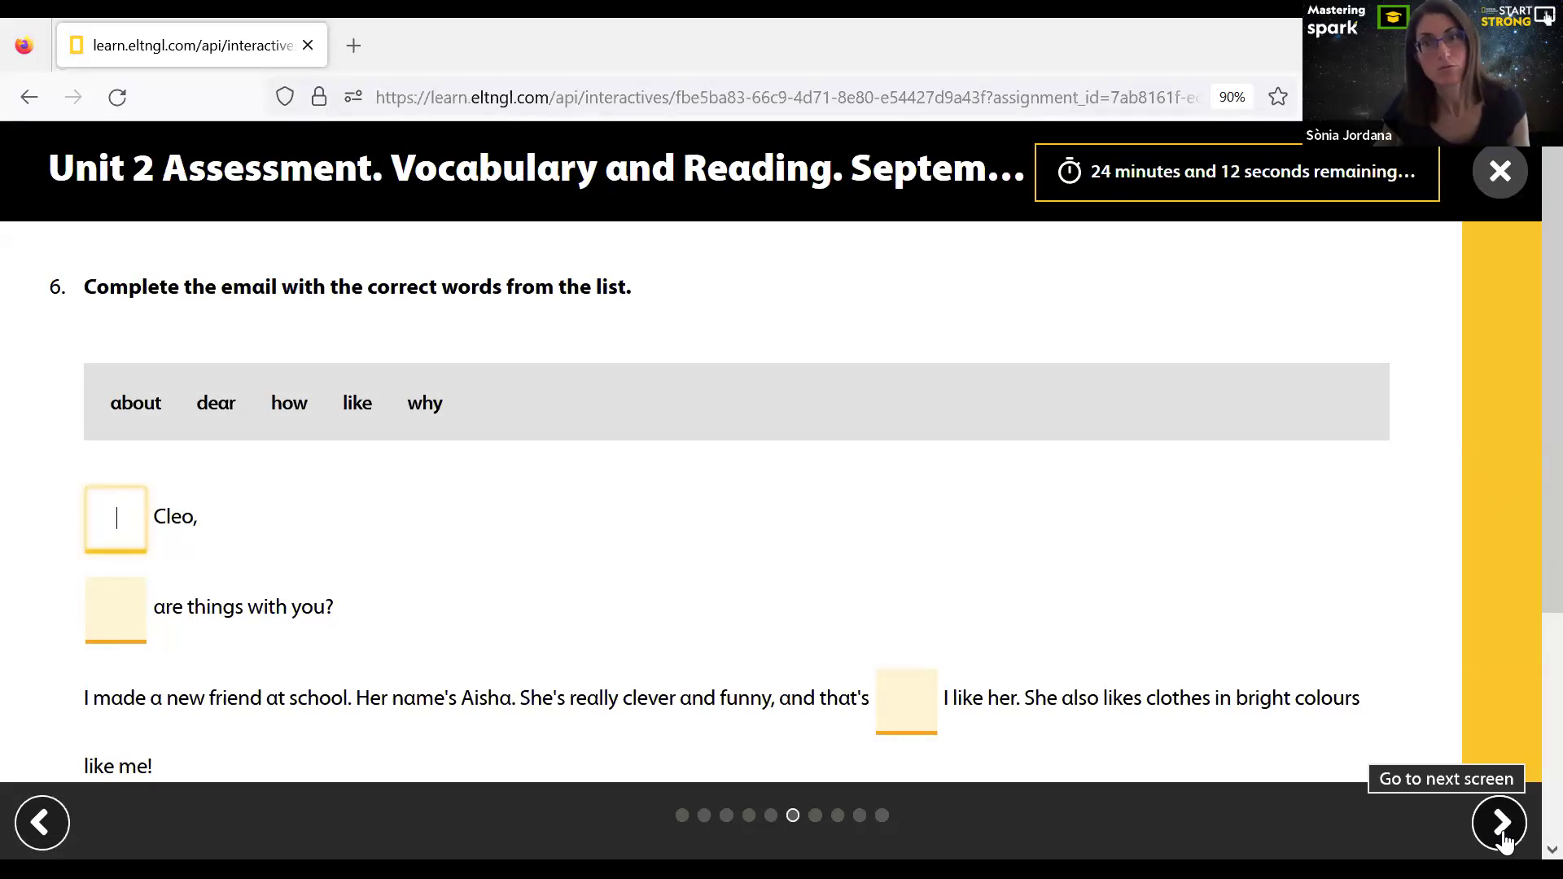
{"action": "left_click", "coordinate": [1502, 838]}
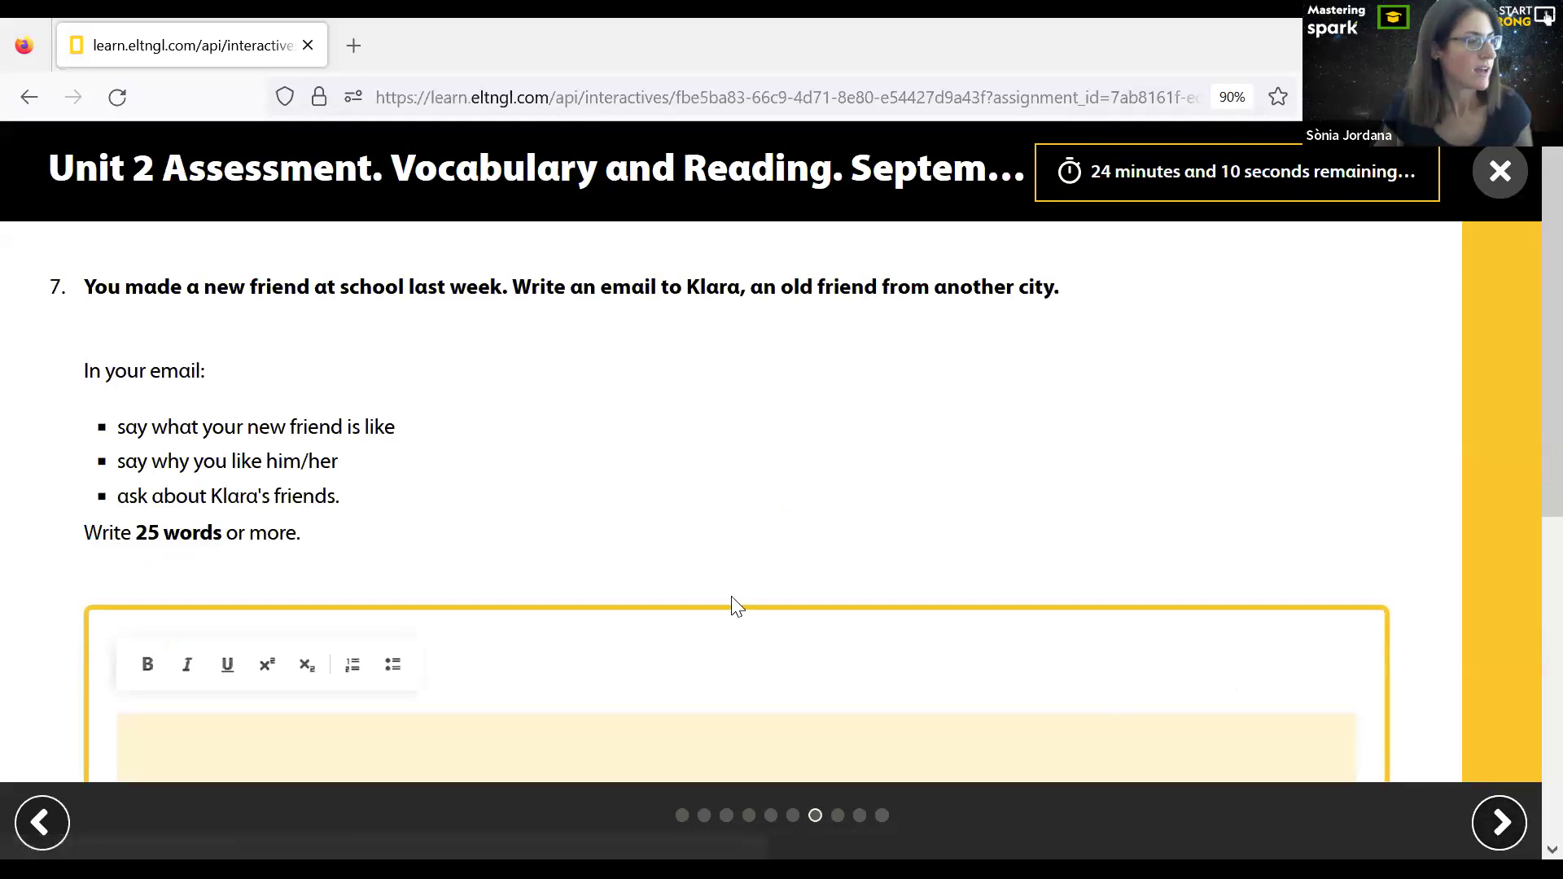
Examine the email writing task in question 7, including its instructions and the answer box
{"action": "scroll", "coordinate": [702, 599], "scroll_direction": "down", "scroll_amount": 2}
{"action": "scroll", "coordinate": [701, 598], "scroll_direction": "up", "scroll_amount": 2}
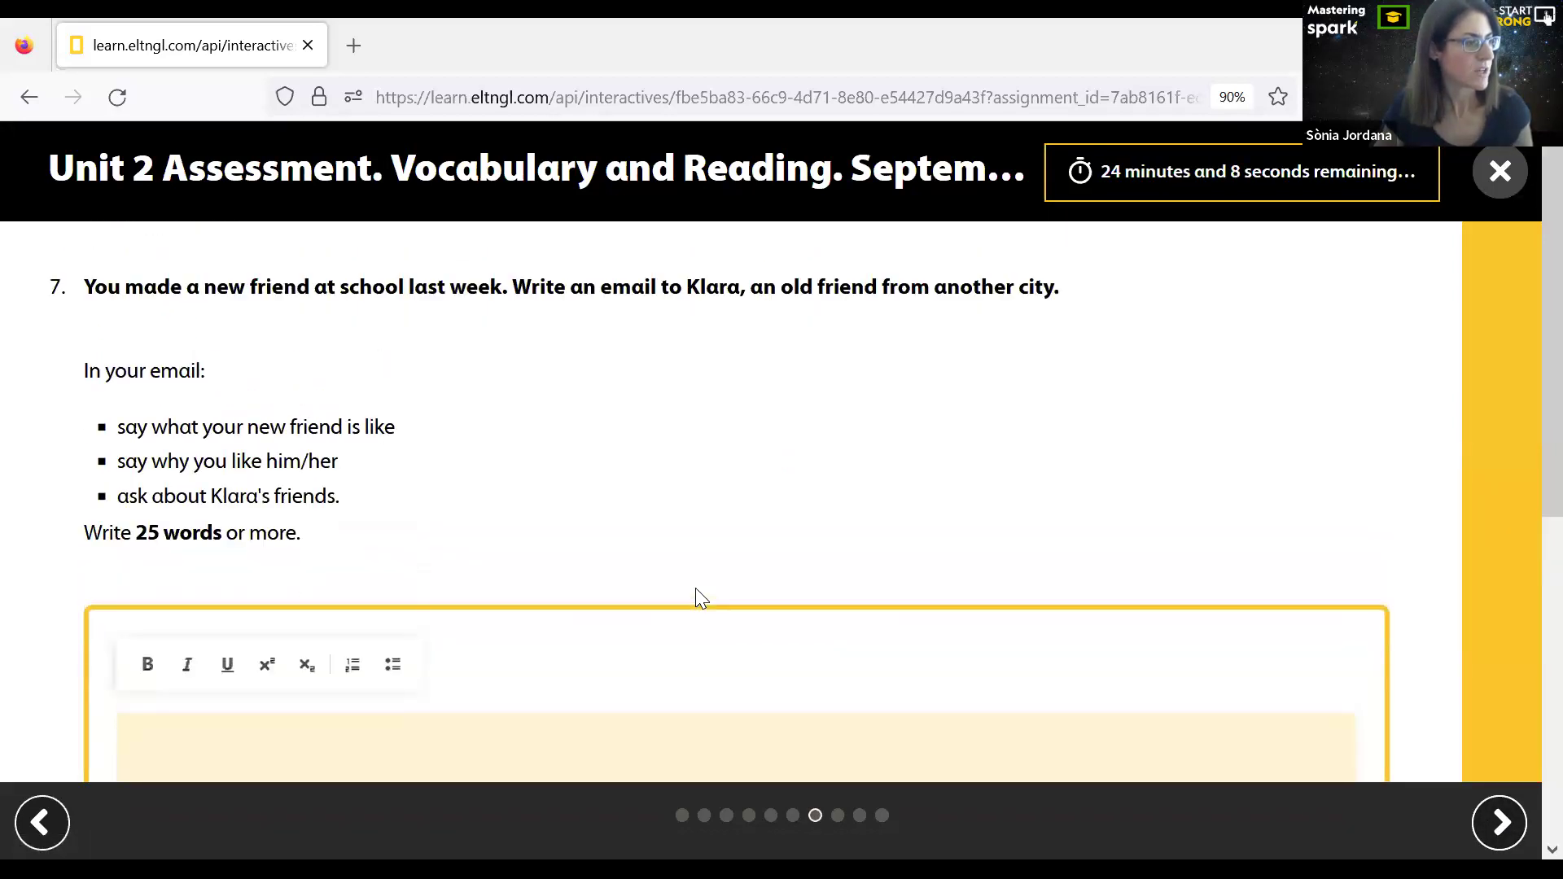
{"action": "scroll", "coordinate": [699, 603], "scroll_direction": "down", "scroll_amount": 4}
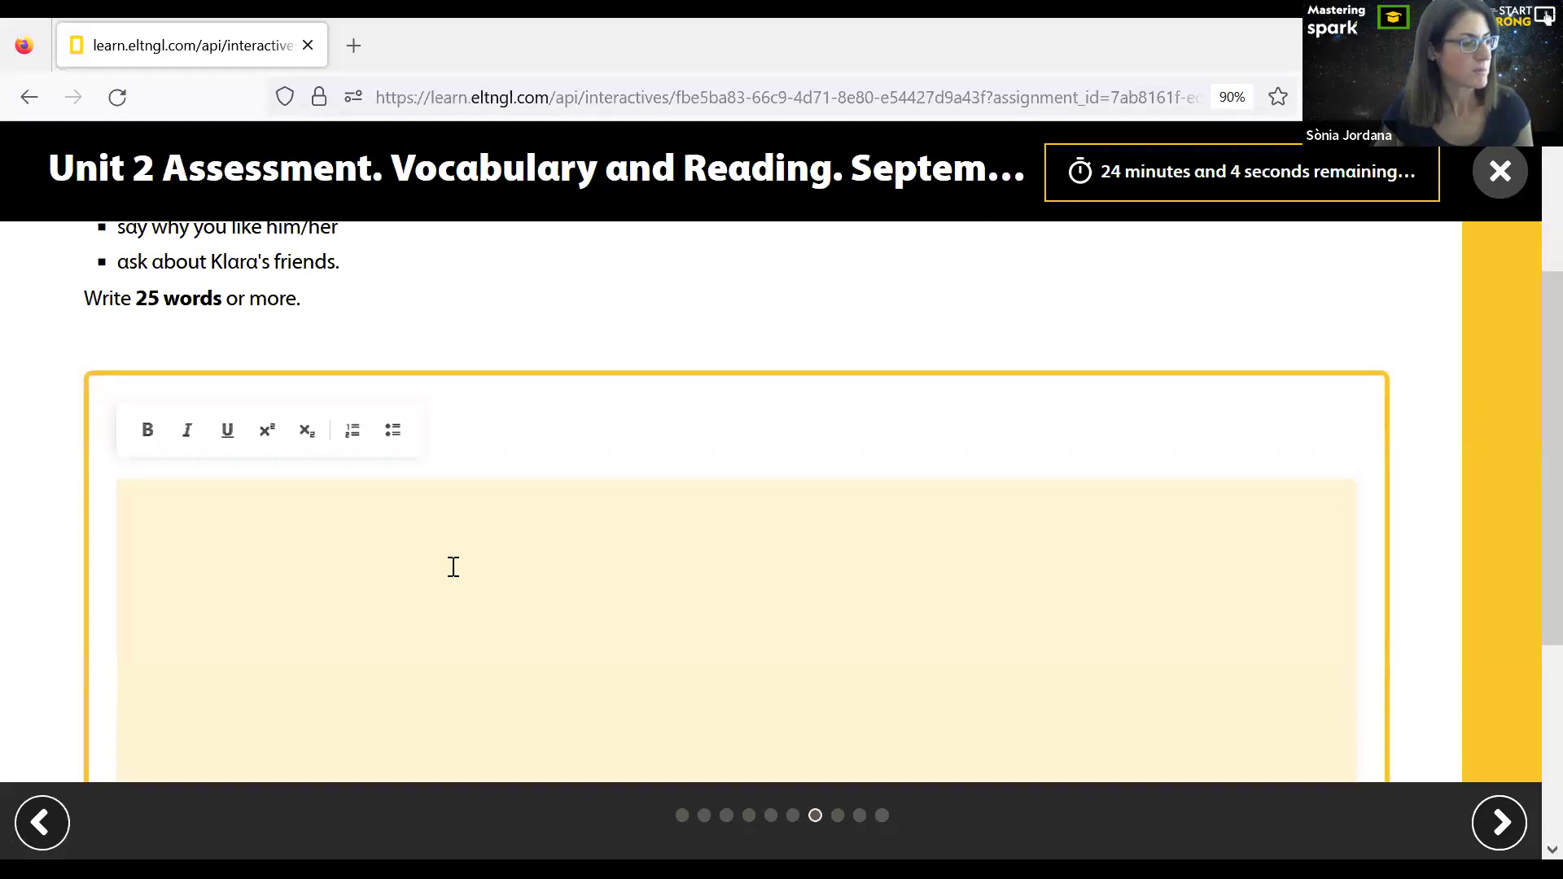
{"action": "scroll", "coordinate": [454, 566], "scroll_direction": "up", "scroll_amount": 2}
{"action": "left_click", "coordinate": [416, 616]}
{"action": "scroll", "coordinate": [416, 616], "scroll_direction": "up", "scroll_amount": 2}
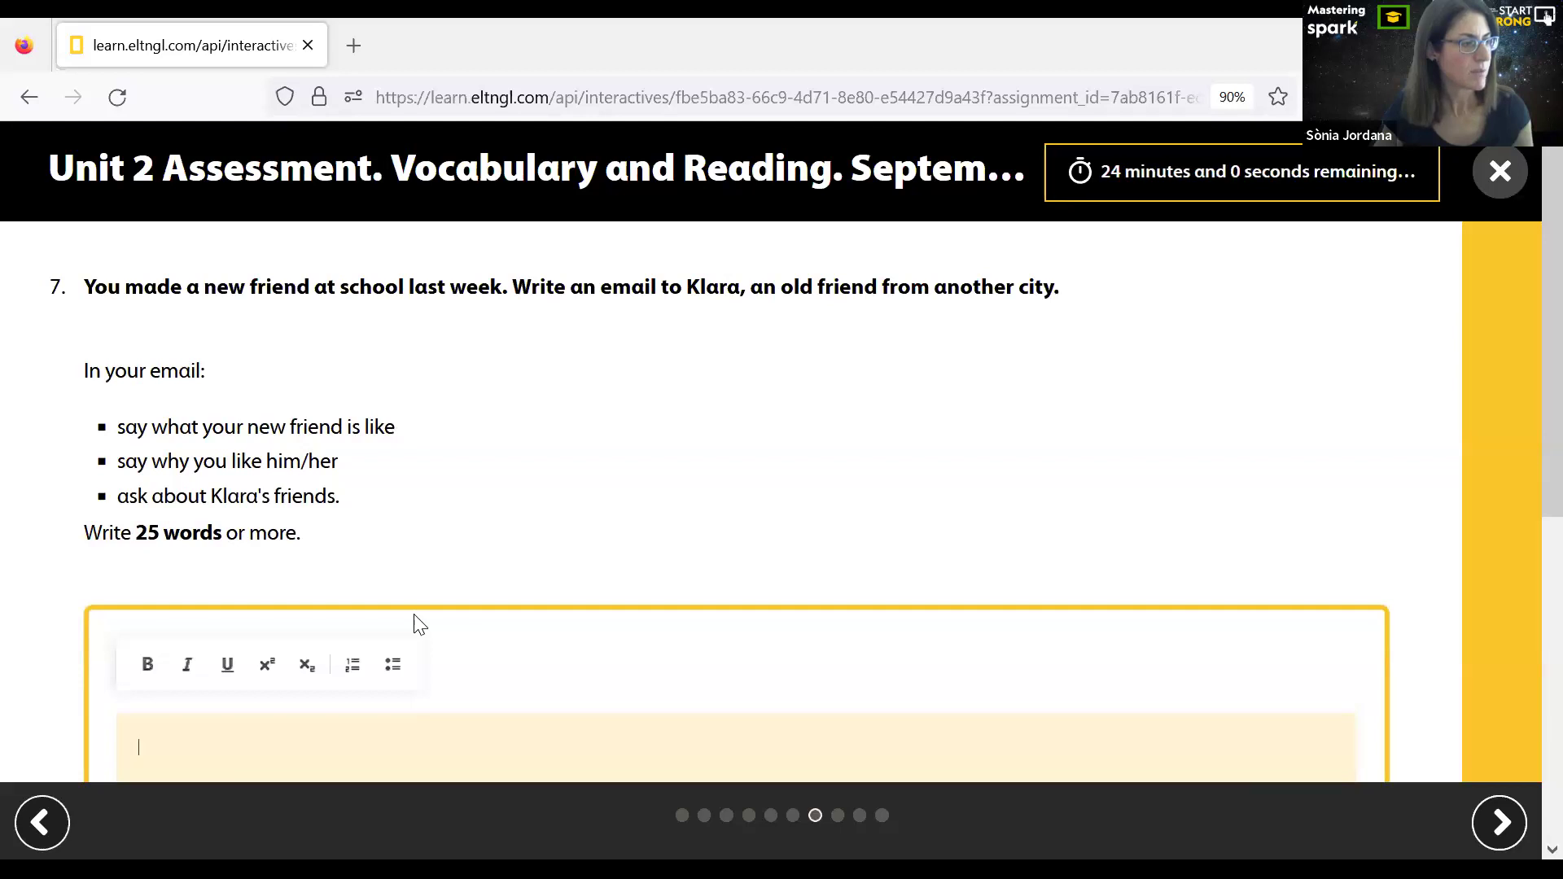
{"action": "scroll", "coordinate": [418, 621], "scroll_direction": "down", "scroll_amount": 2}
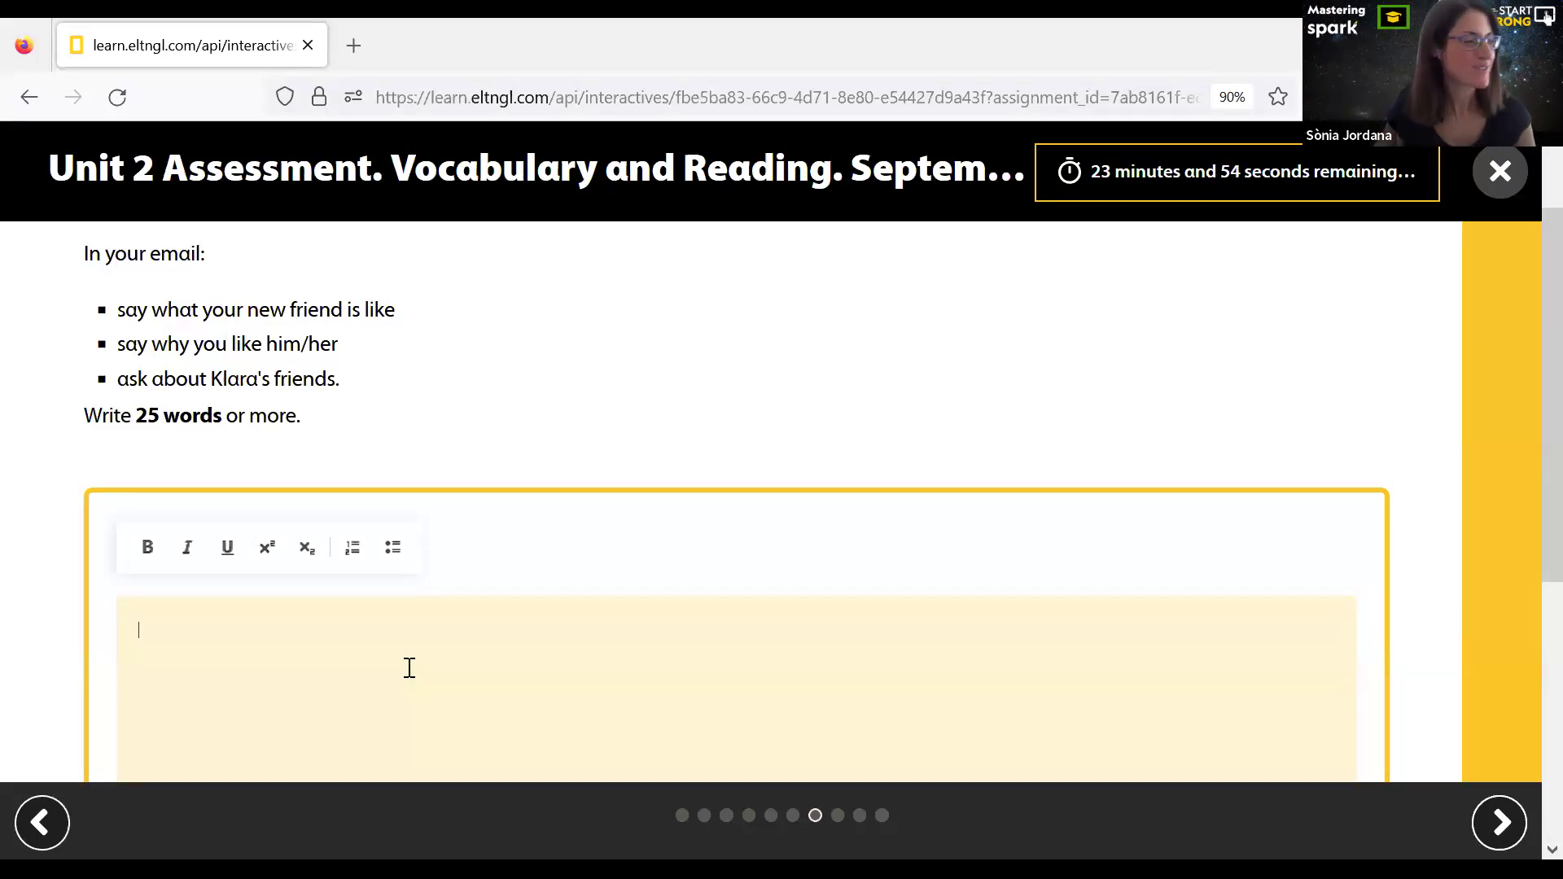
{"action": "scroll", "coordinate": [506, 691], "scroll_direction": "down", "scroll_amount": 6}
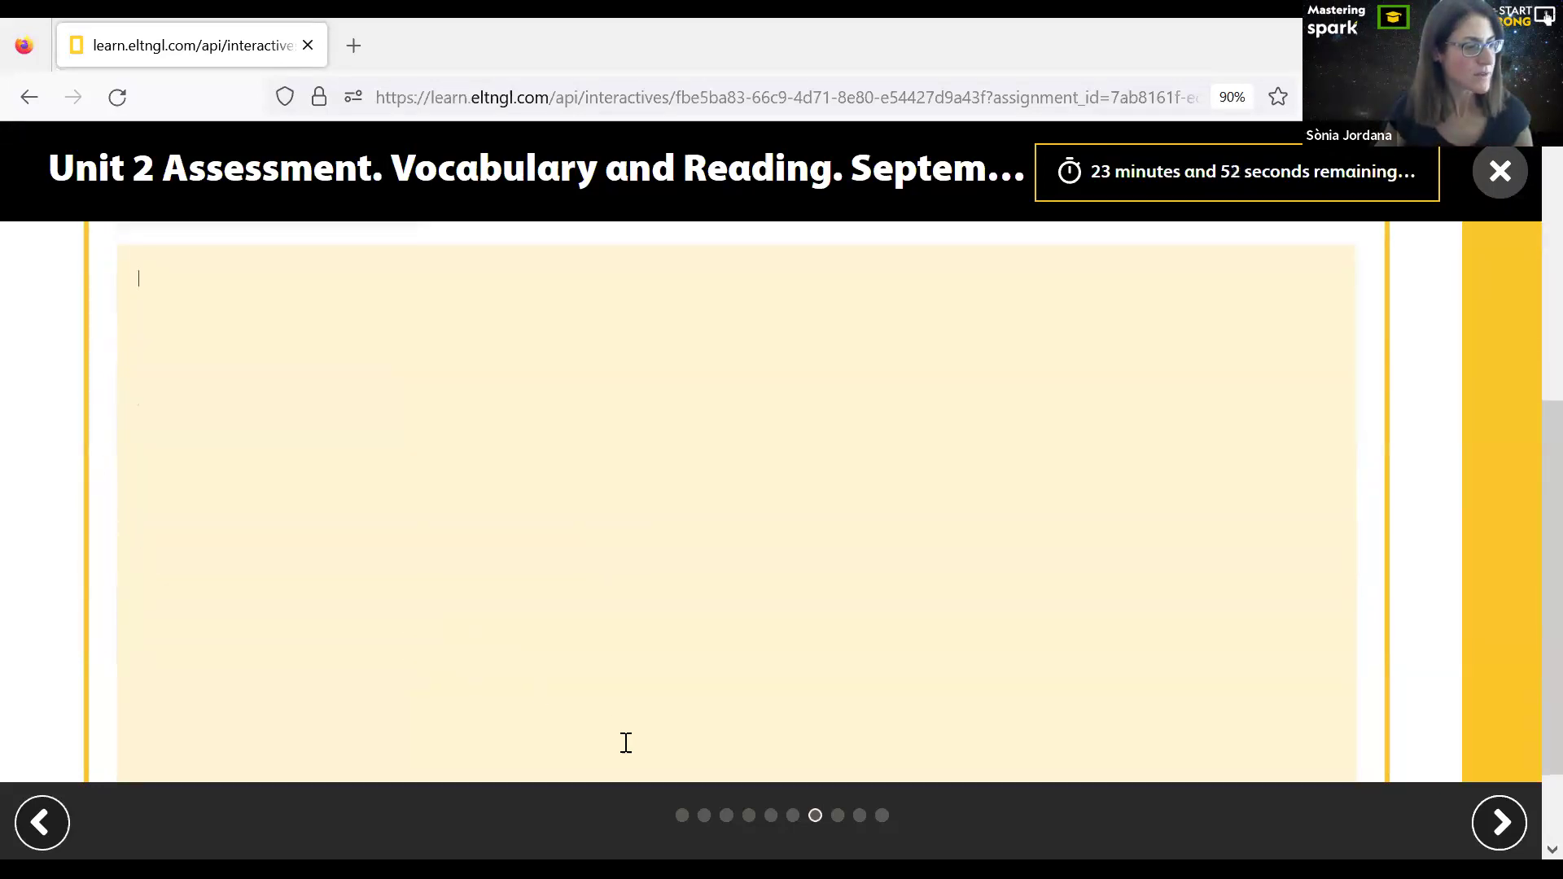
Go through questions 8 to 10 without answering, submit the test, and close it
{"action": "left_click", "coordinate": [1499, 822]}
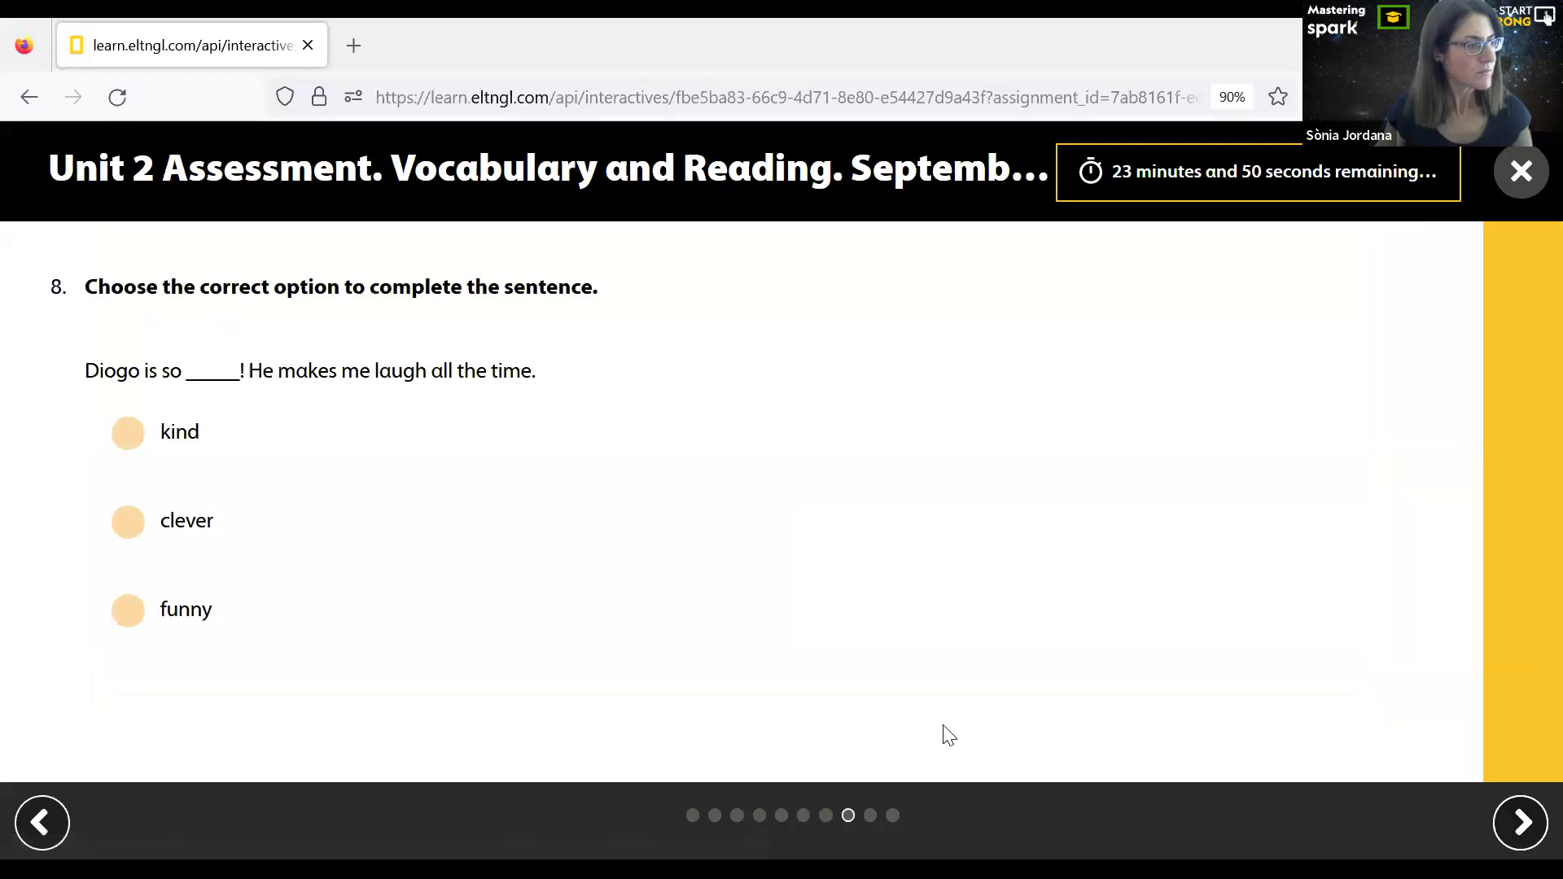
{"action": "left_click", "coordinate": [1501, 829]}
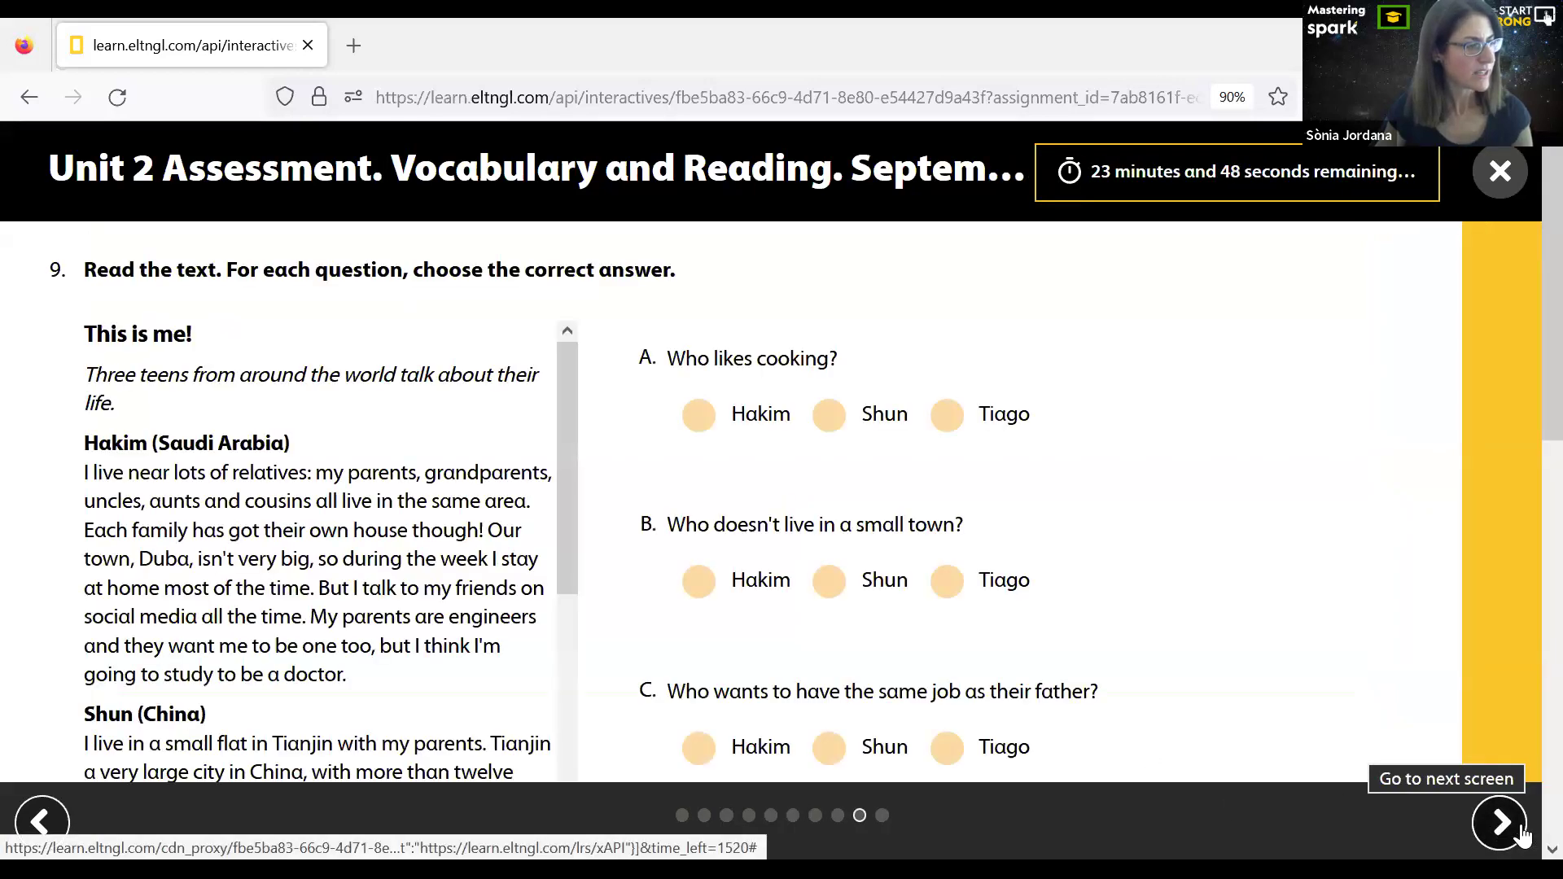
{"action": "left_click", "coordinate": [1499, 827]}
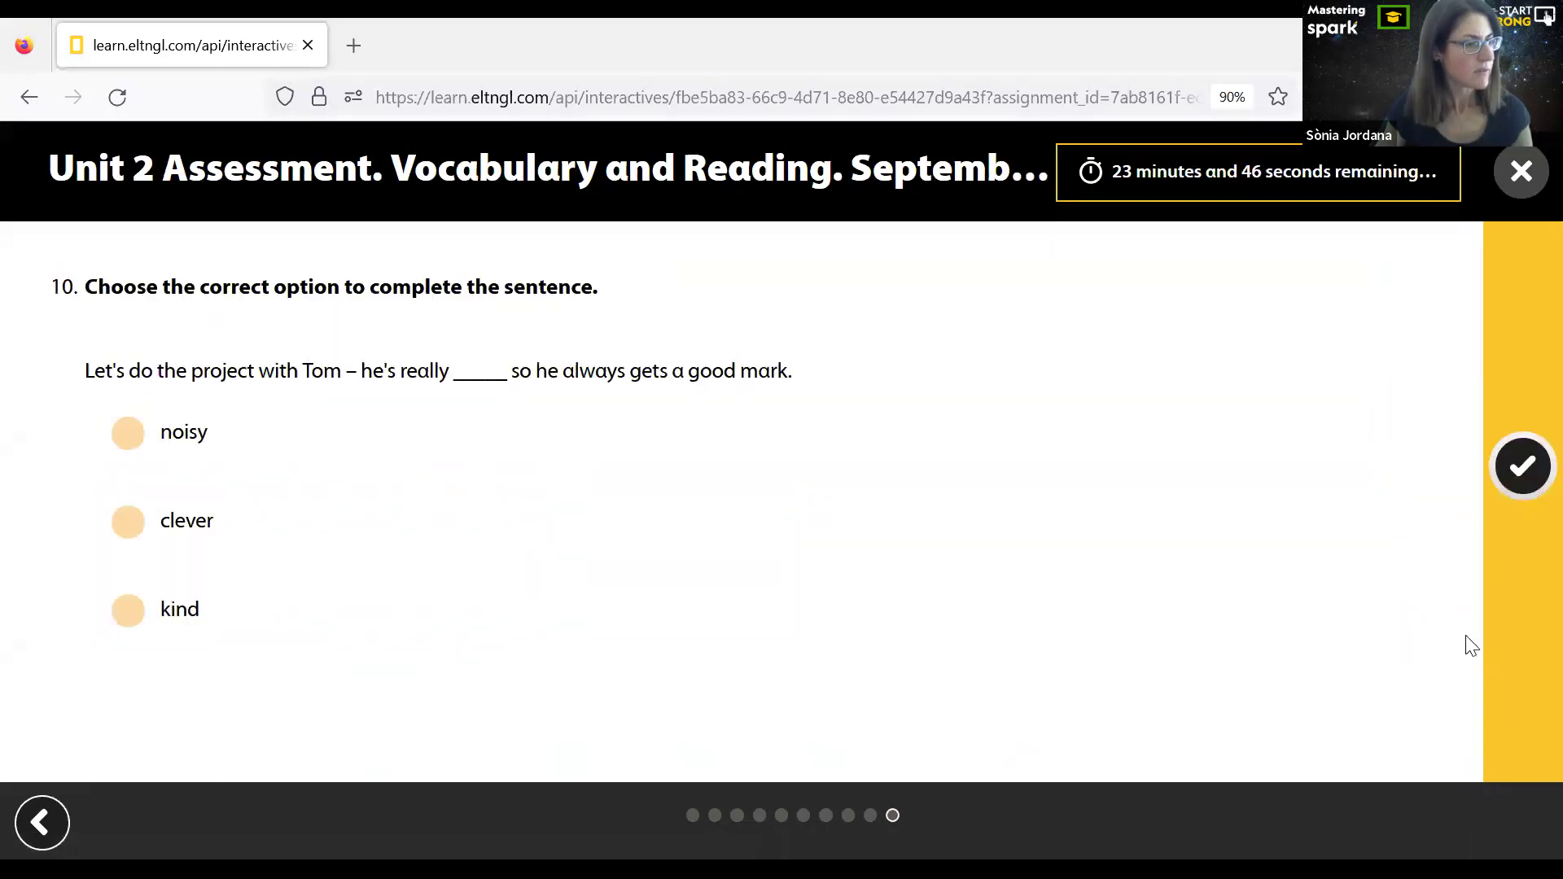
{"action": "left_click", "coordinate": [1518, 476]}
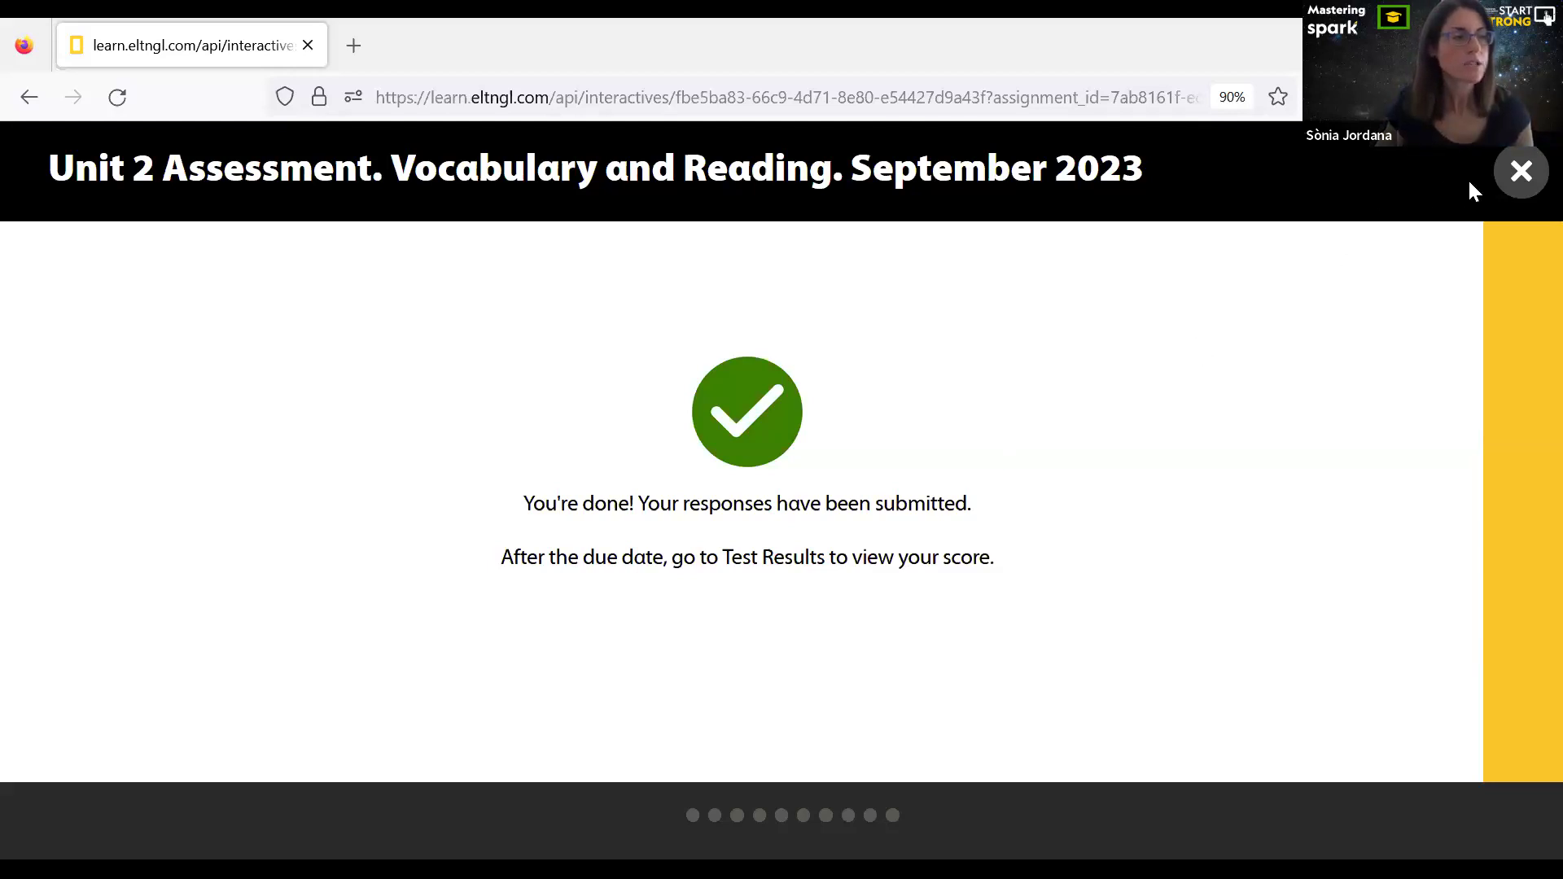
{"action": "left_click", "coordinate": [1519, 177]}
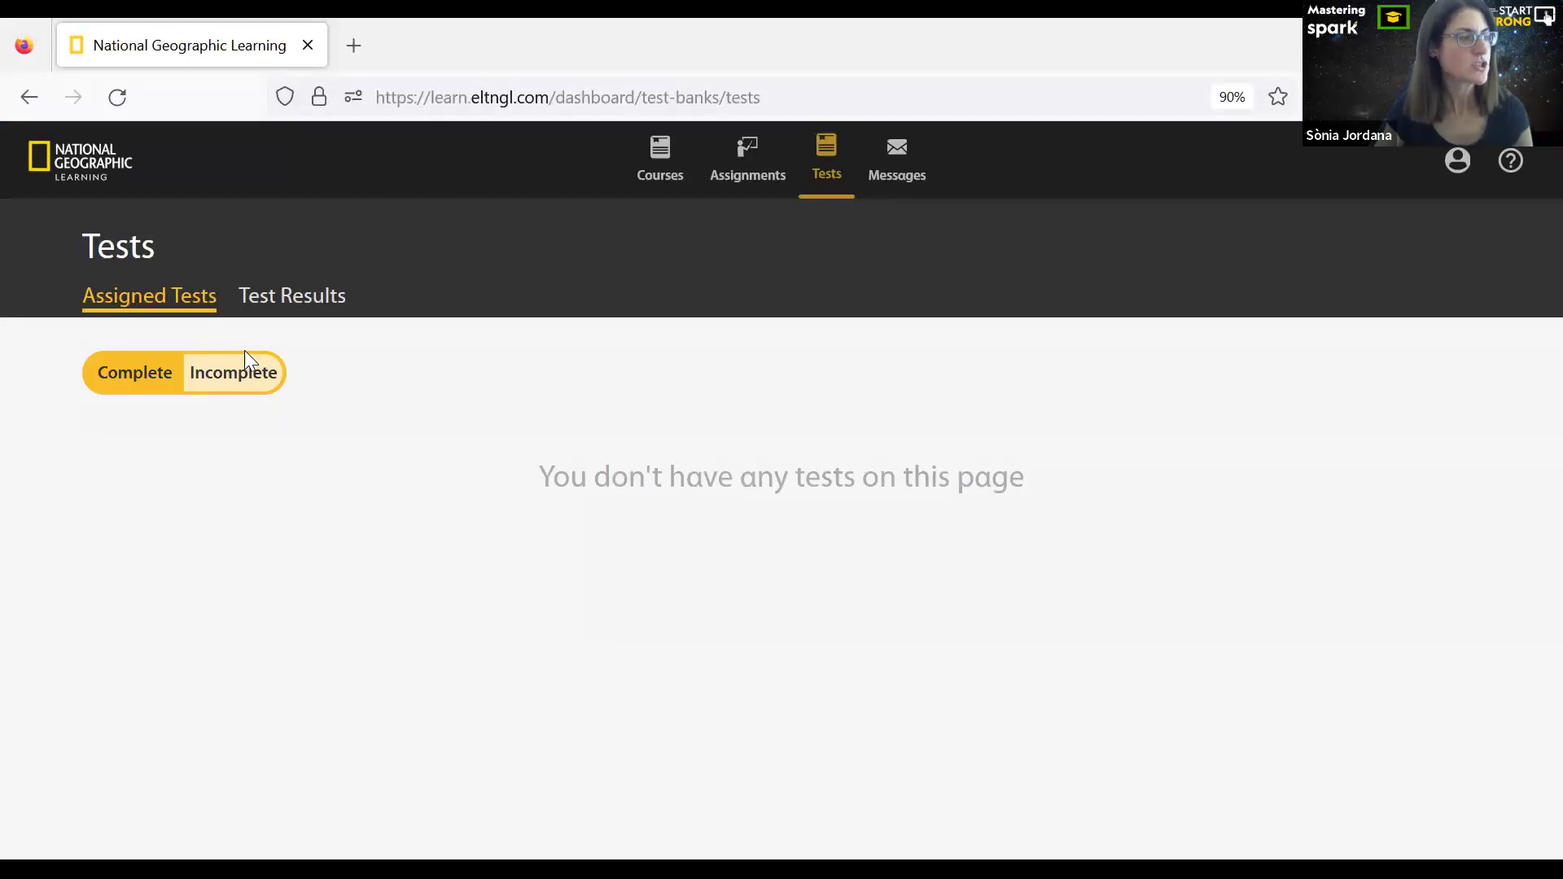
Check the completed assigned tests, view the test results, and enlarge the page by one zoom level
{"action": "left_click", "coordinate": [135, 373]}
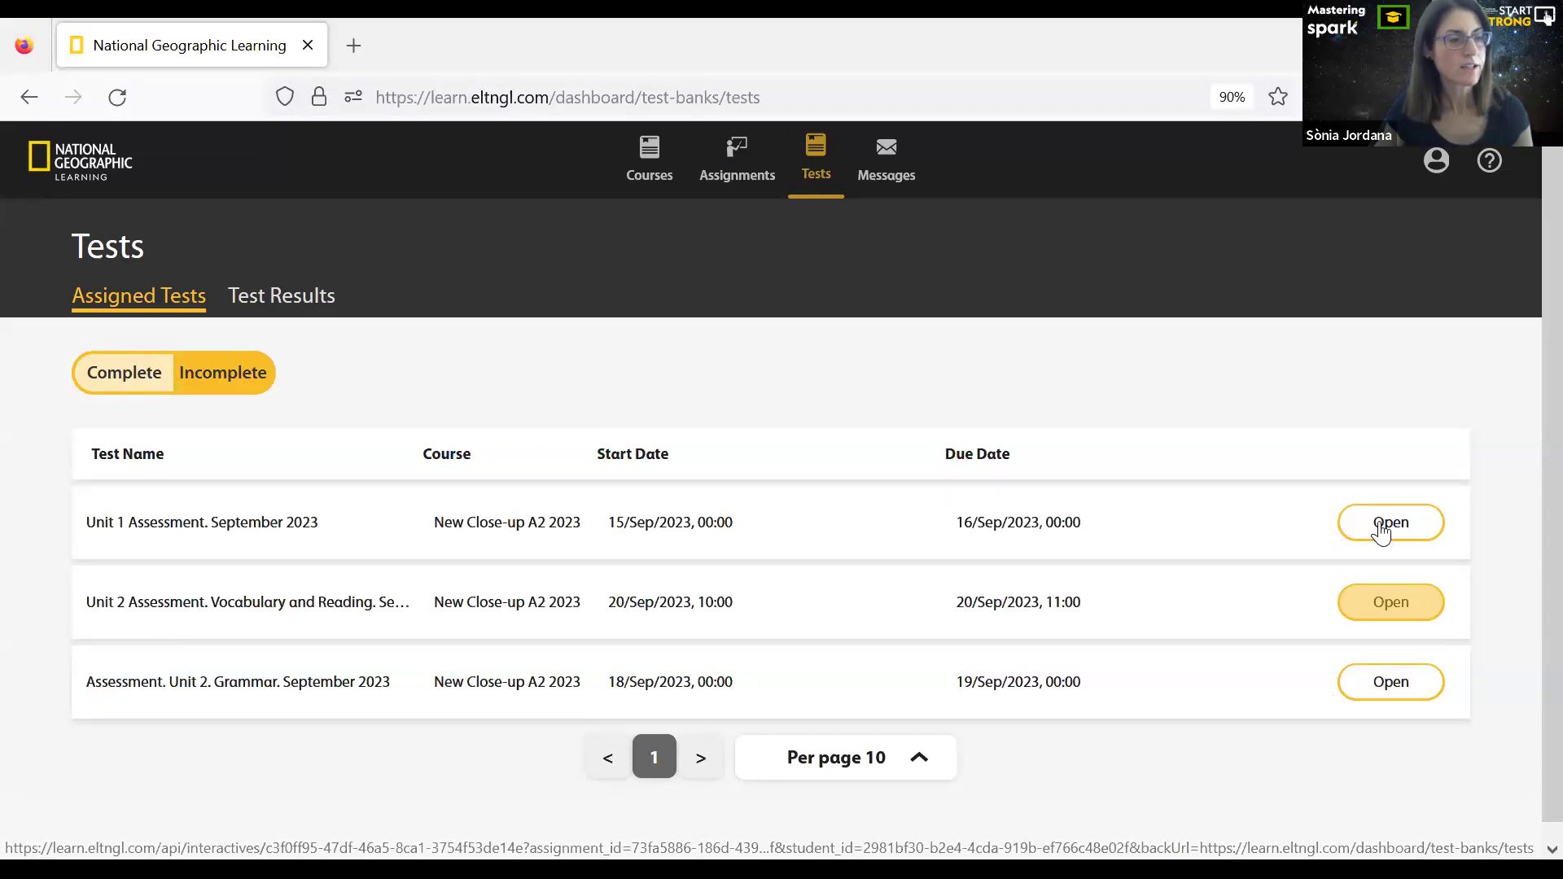
{"action": "left_click", "coordinate": [281, 298]}
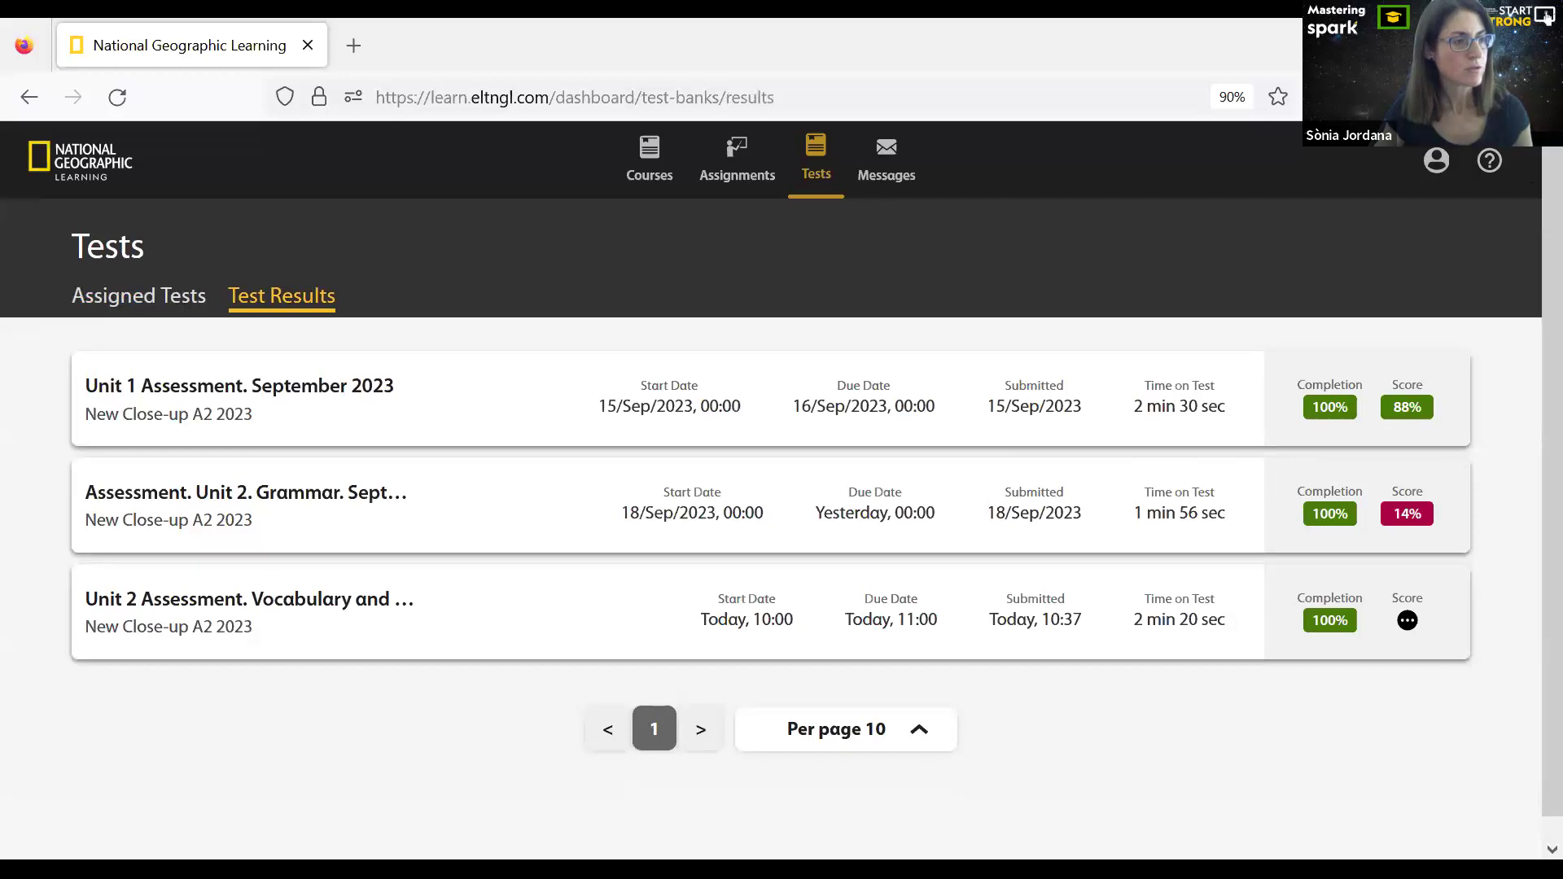
{"action": "left_click", "coordinate": [1534, 97]}
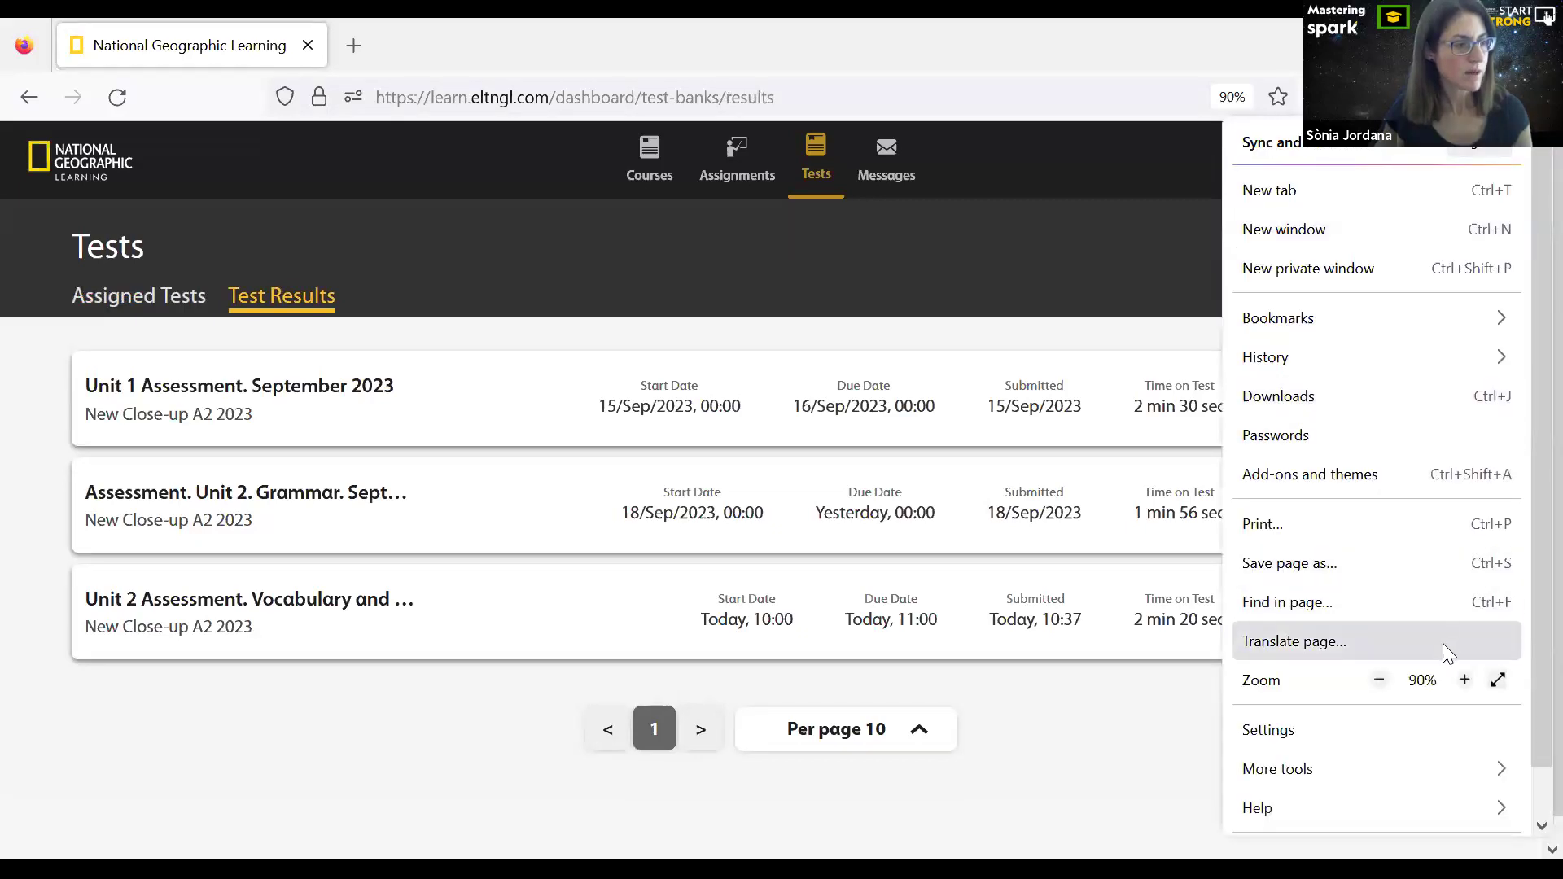
{"action": "left_click", "coordinate": [1465, 682]}
{"action": "left_click", "coordinate": [1172, 745]}
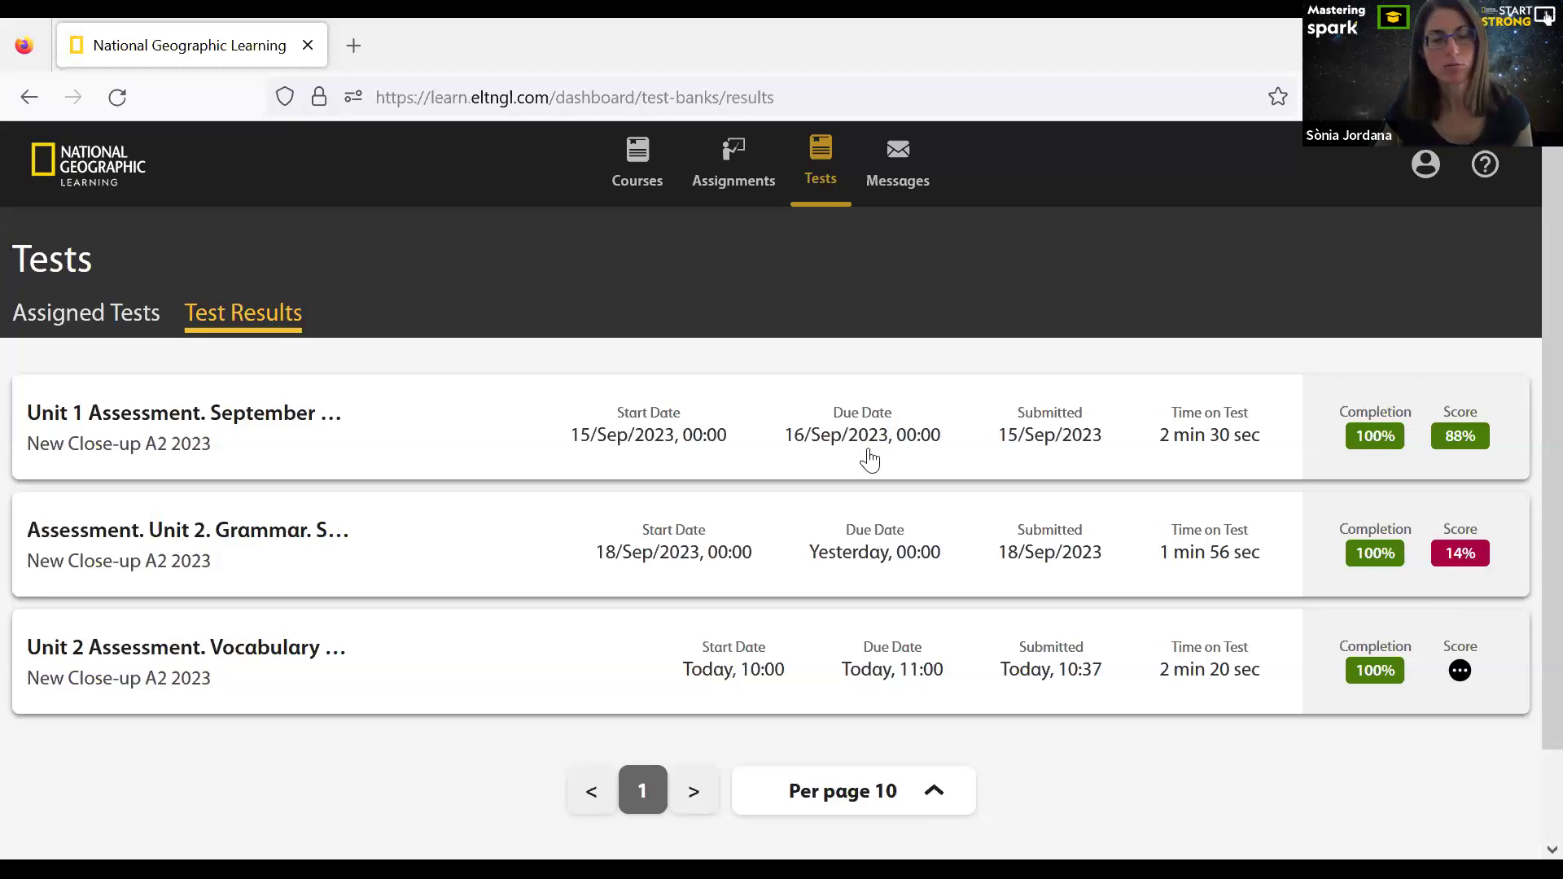
Go to the student's message inbox and expand the 18/Sep/2023 notification about new scores
{"action": "left_click", "coordinate": [902, 194]}
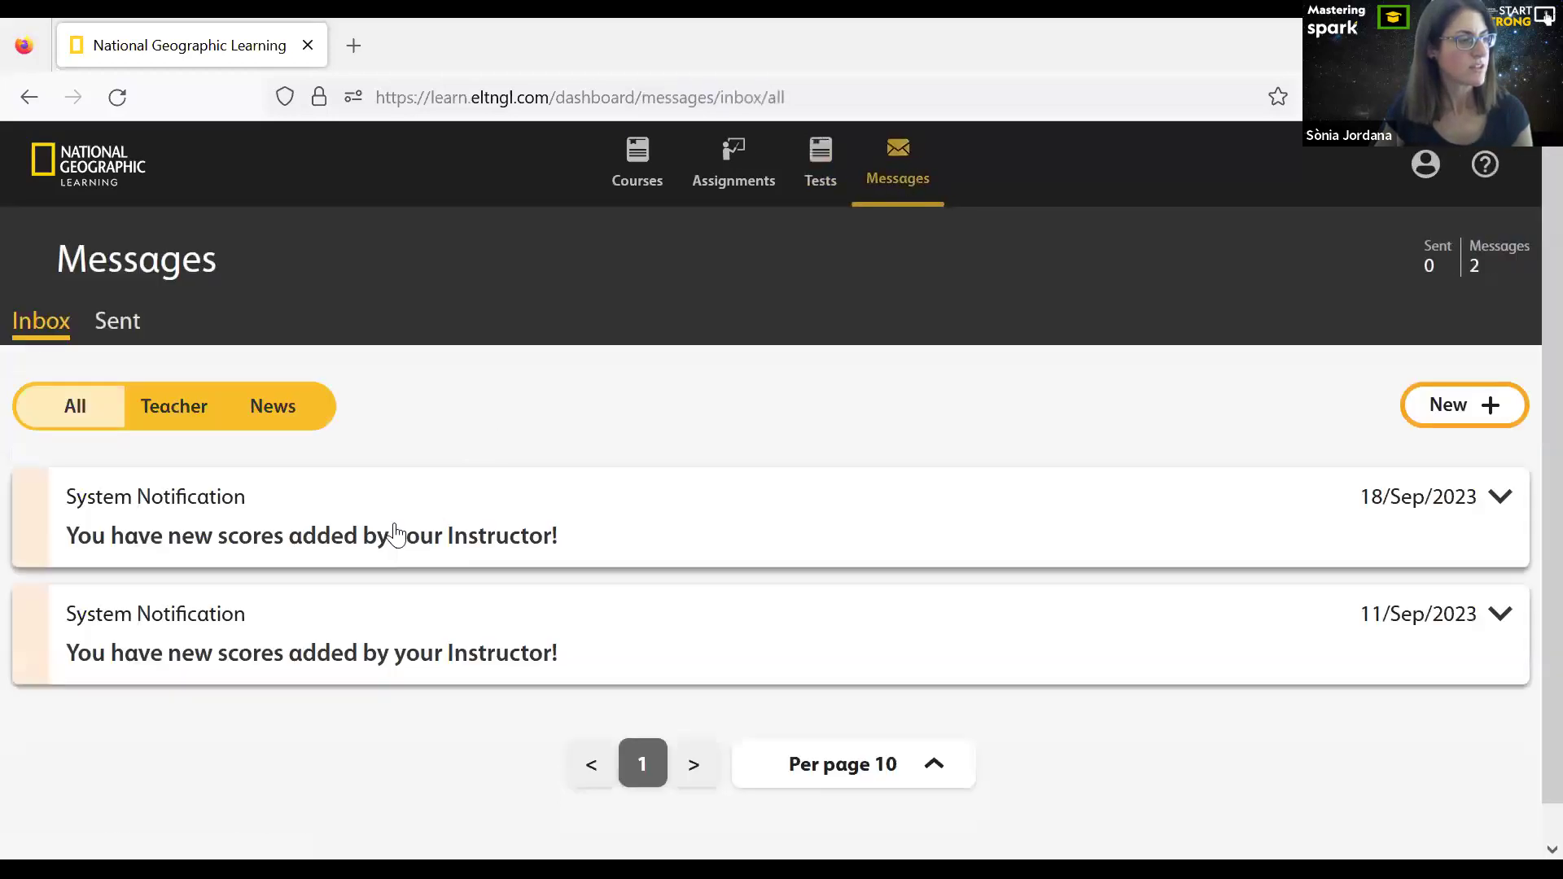
{"action": "left_click", "coordinate": [1500, 500]}
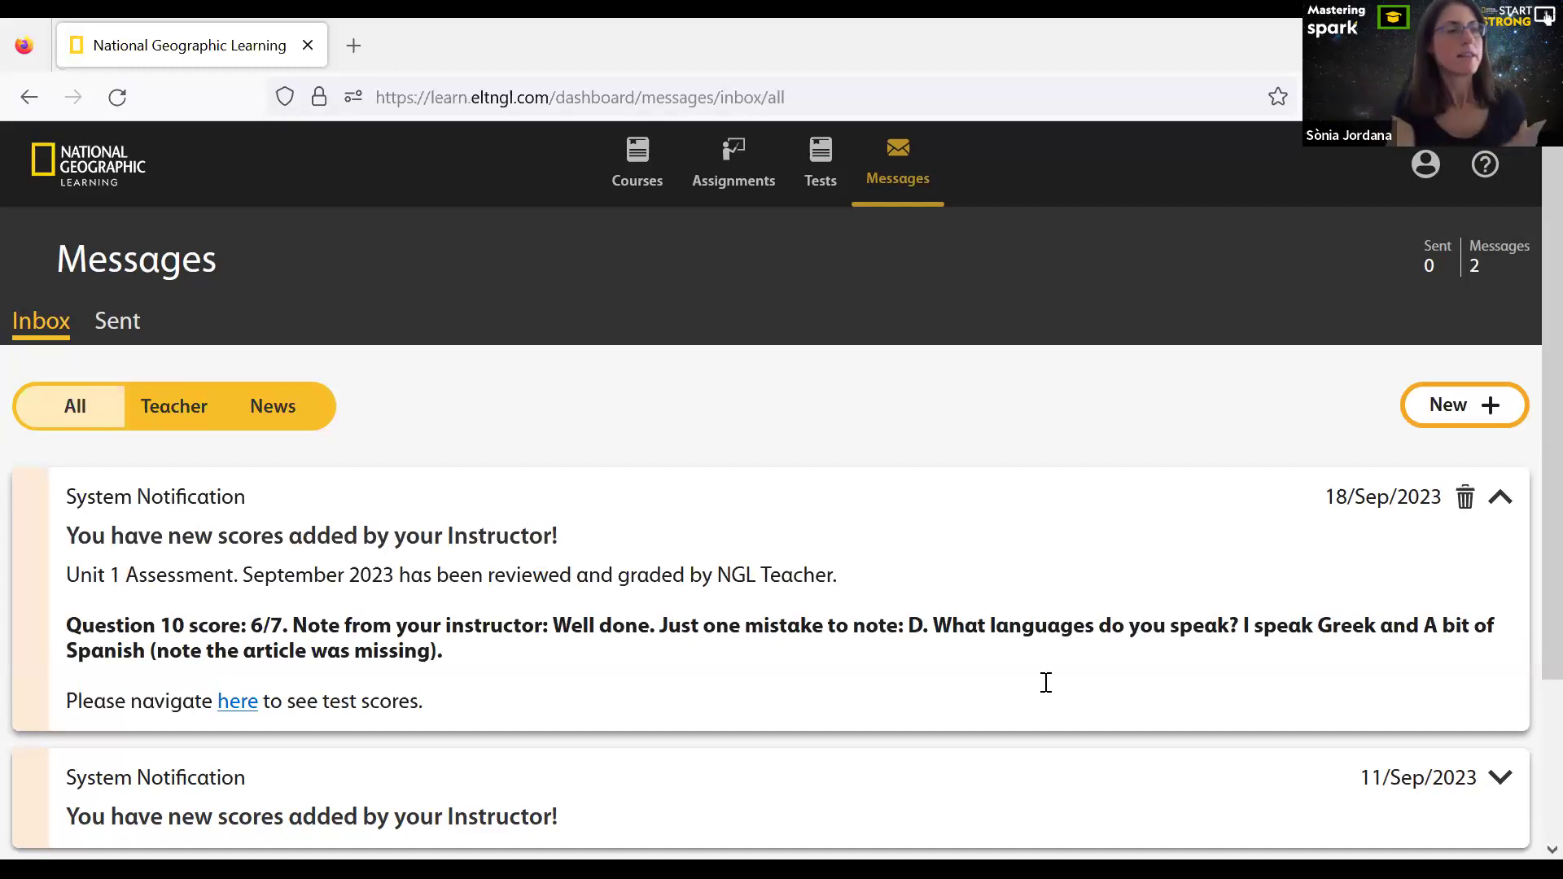
Go to the teacher's dashboard and open the gradebook of the New Close-up A2 2023 course
{"action": "left_click", "coordinate": [638, 171]}
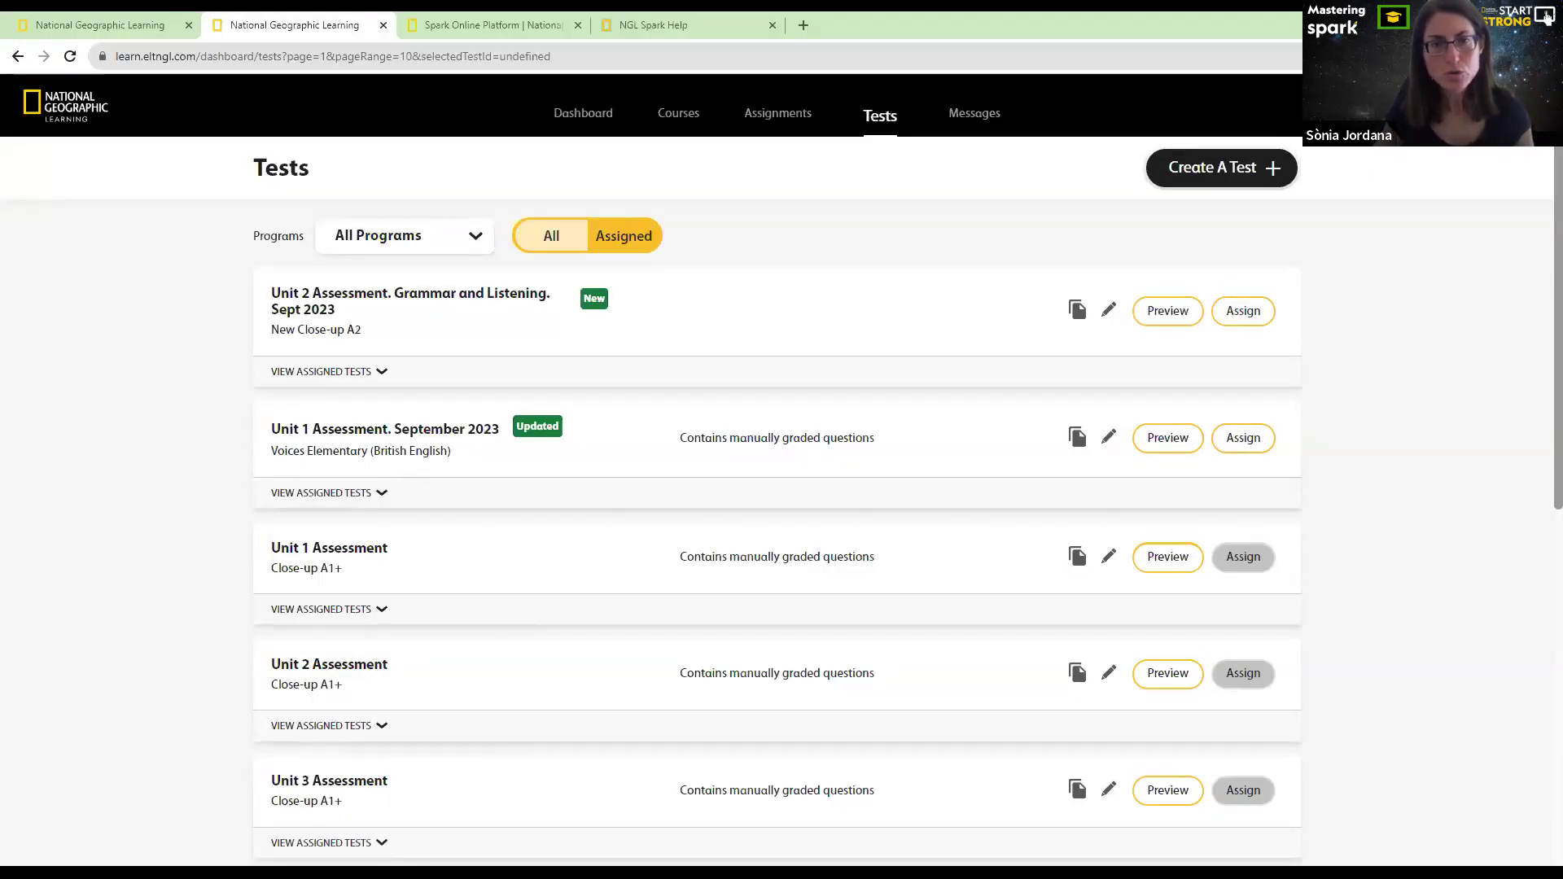
{"action": "left_click", "coordinate": [591, 122]}
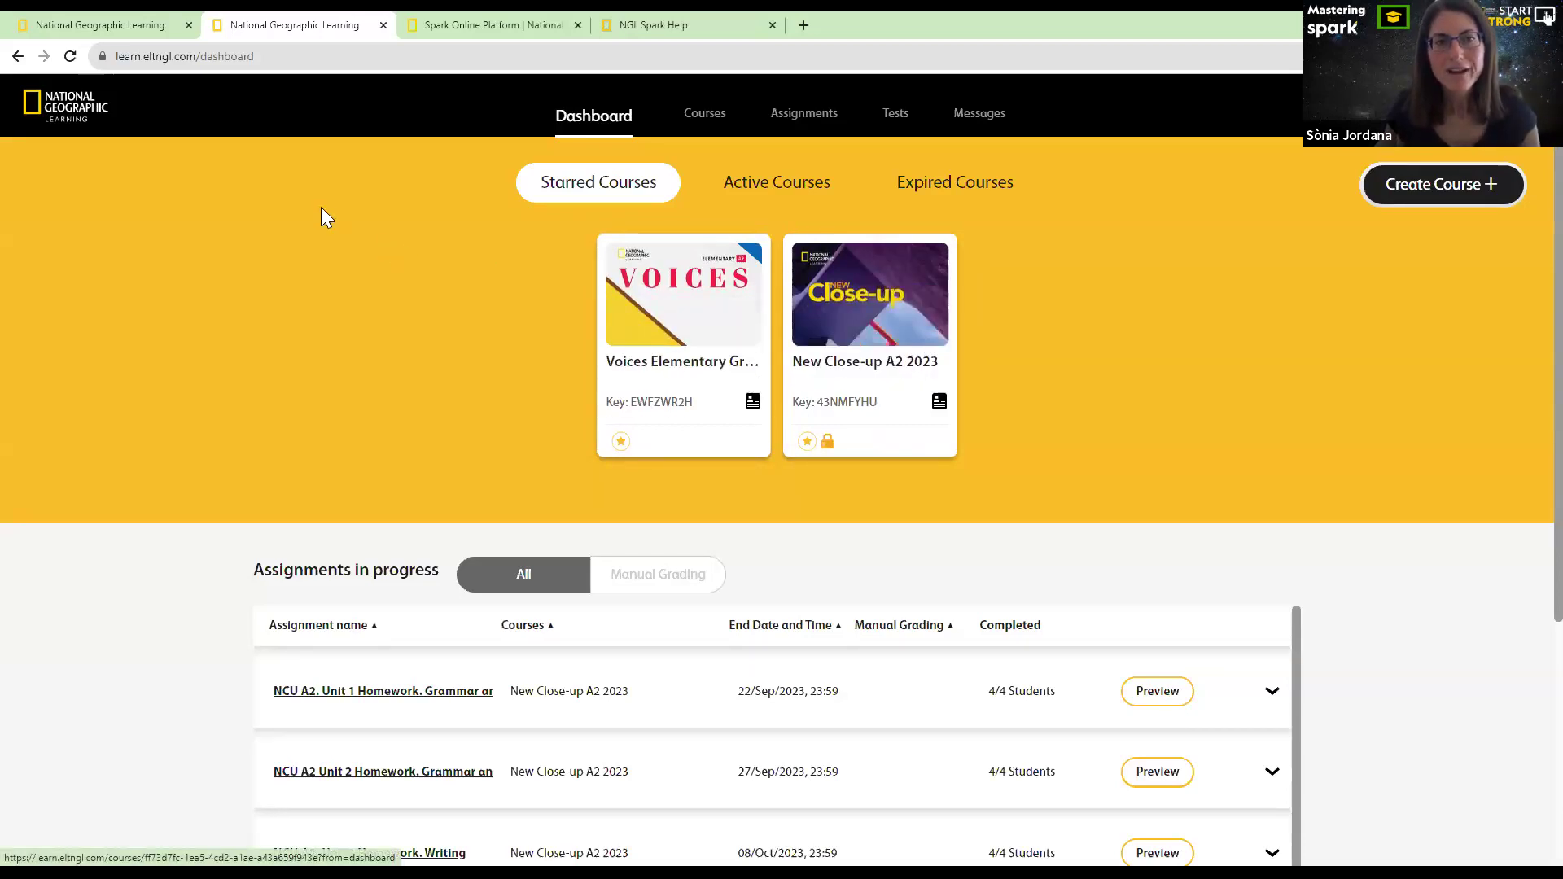
{"action": "mouse_move", "coordinate": [909, 287]}
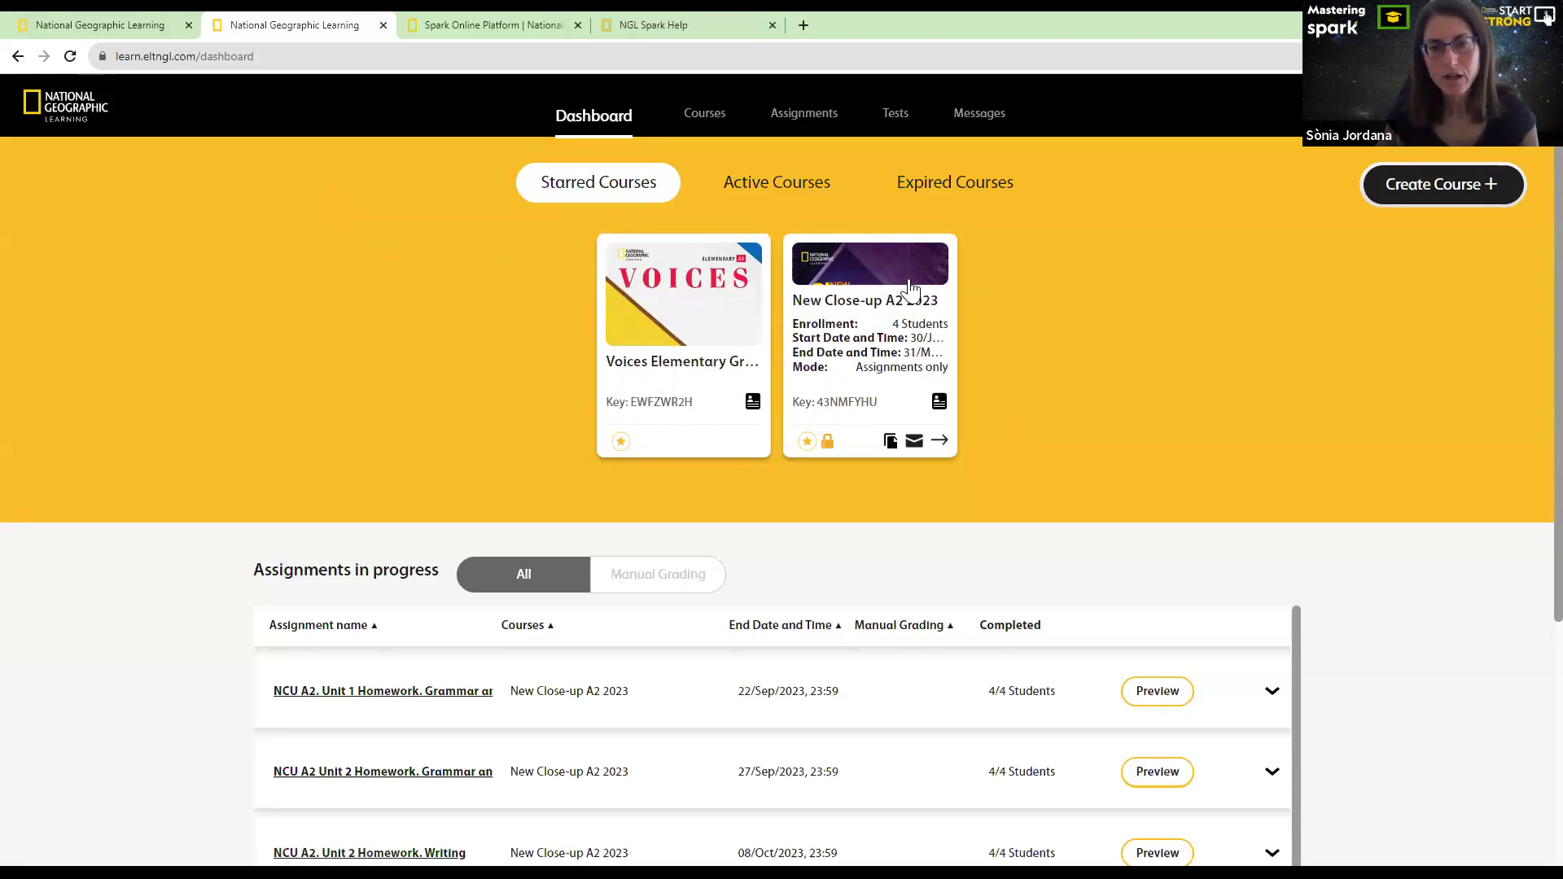
{"action": "left_click", "coordinate": [940, 442]}
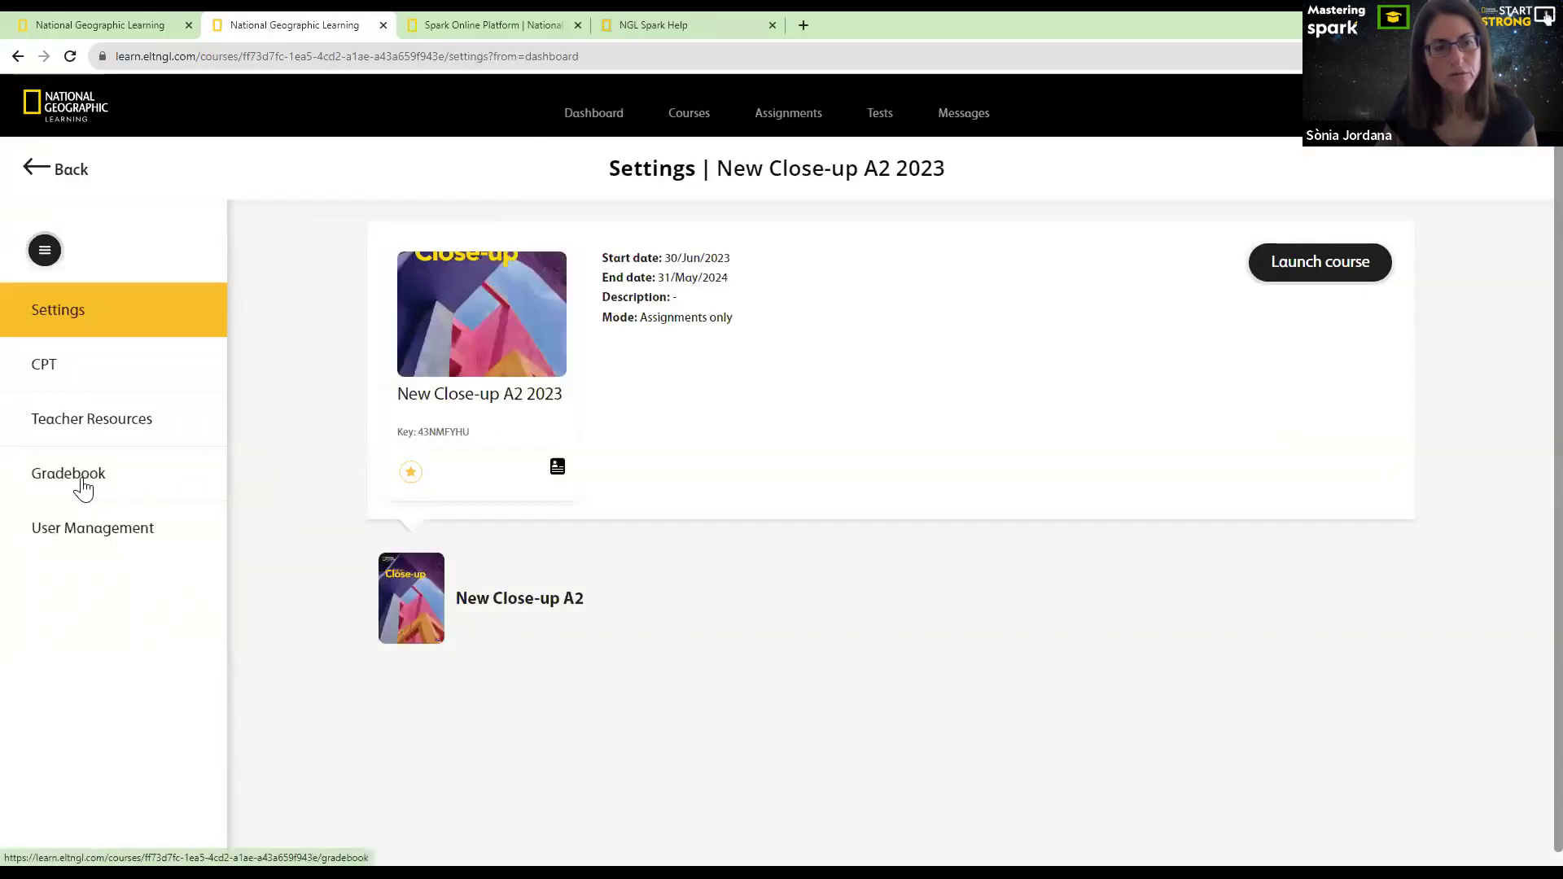
{"action": "left_click", "coordinate": [72, 484]}
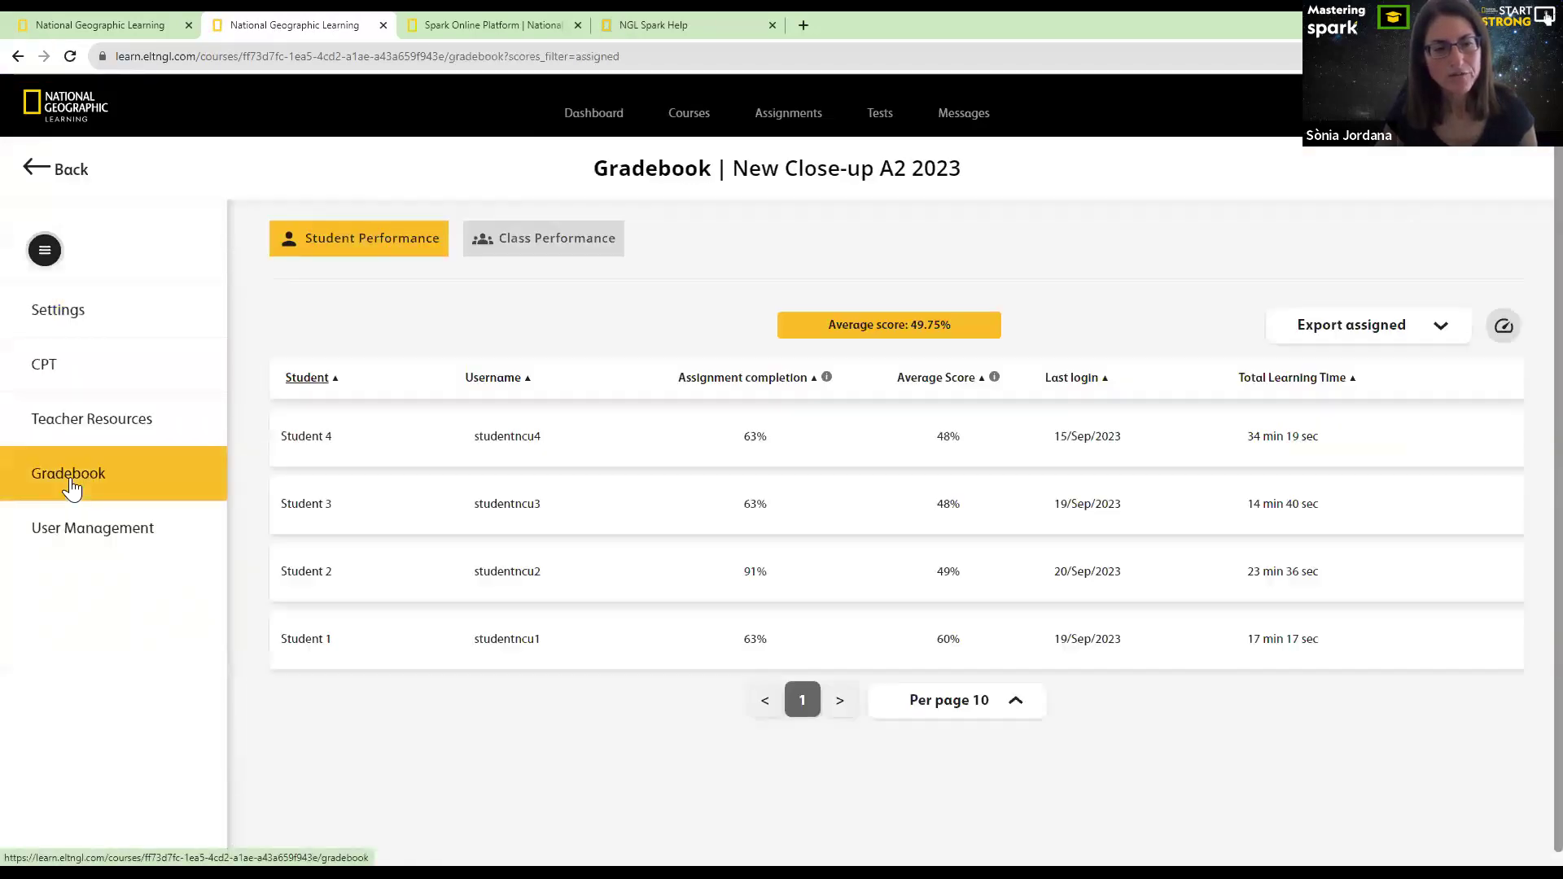
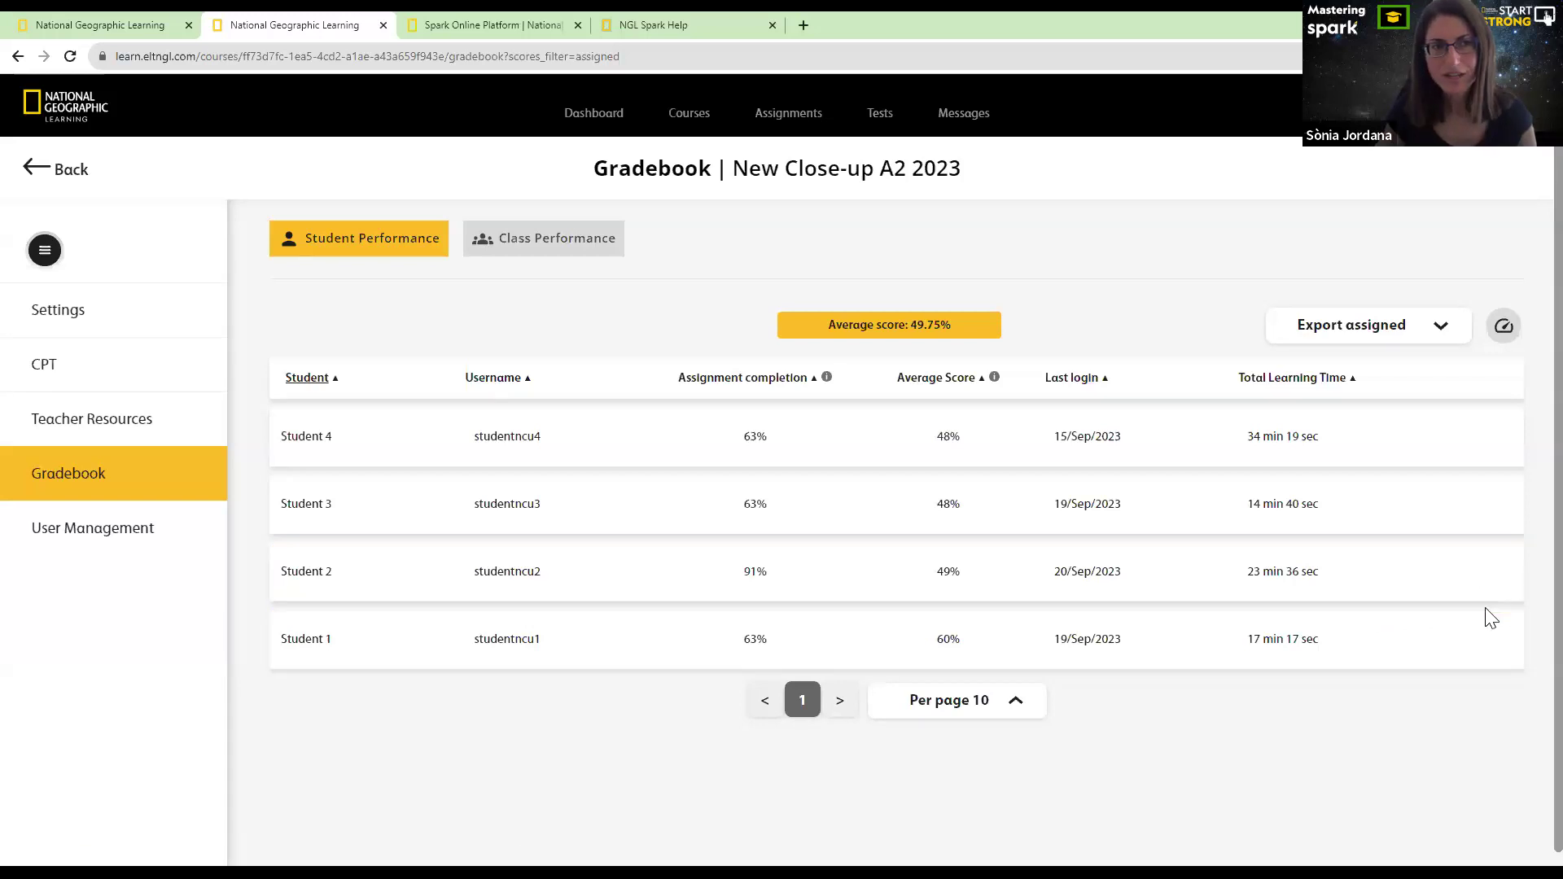
Open Student 2's scores in the gradebook and look through the listed homework and unit assessments
{"action": "left_click", "coordinate": [1505, 574]}
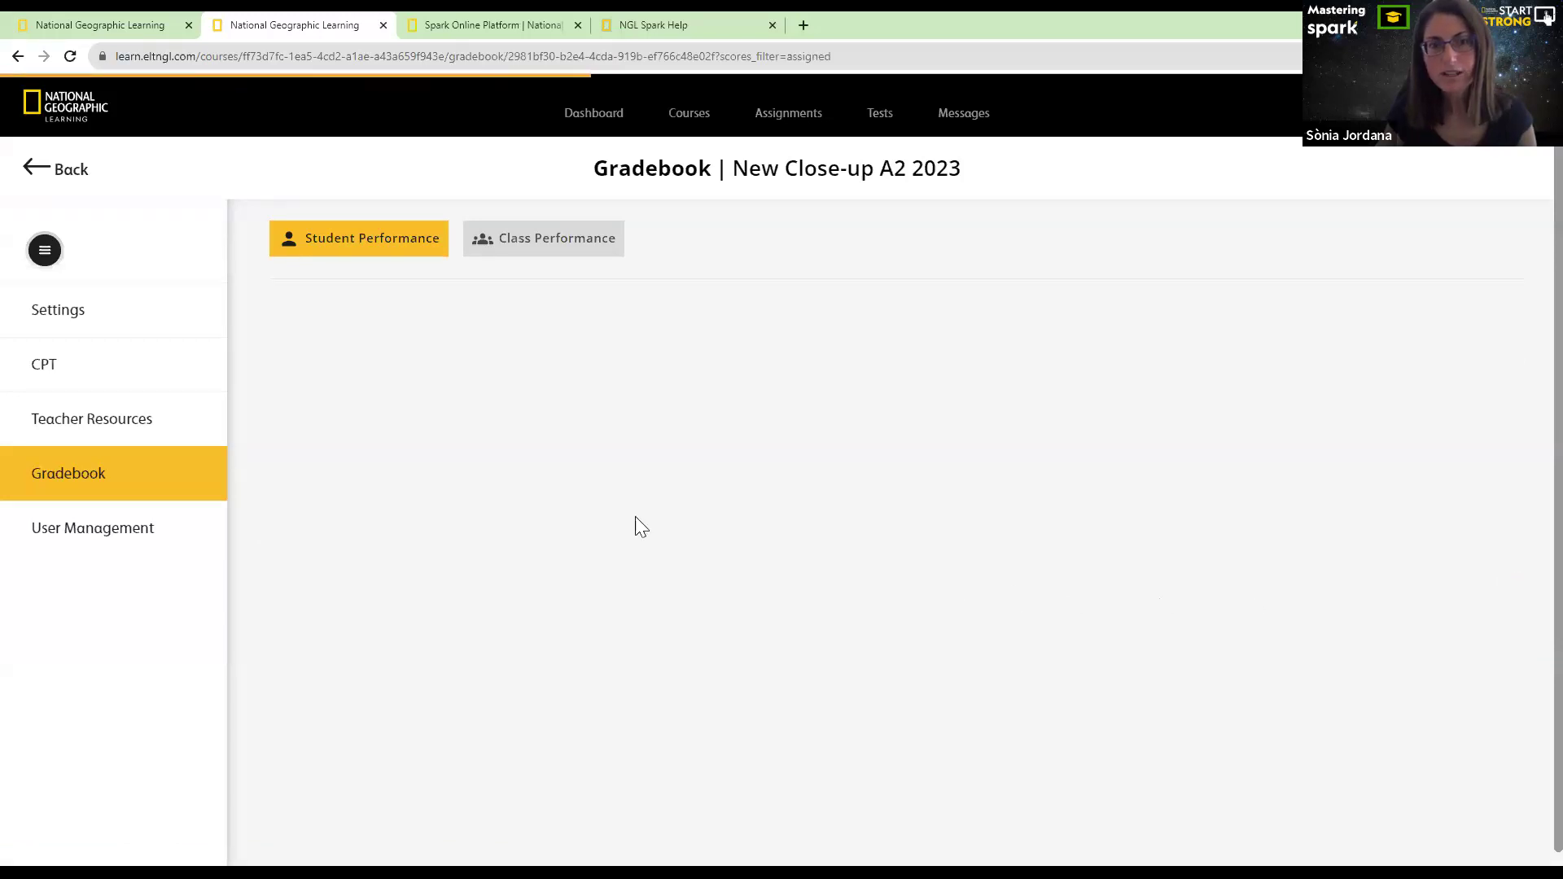
{"action": "scroll", "coordinate": [568, 489], "scroll_direction": "down", "scroll_amount": 1}
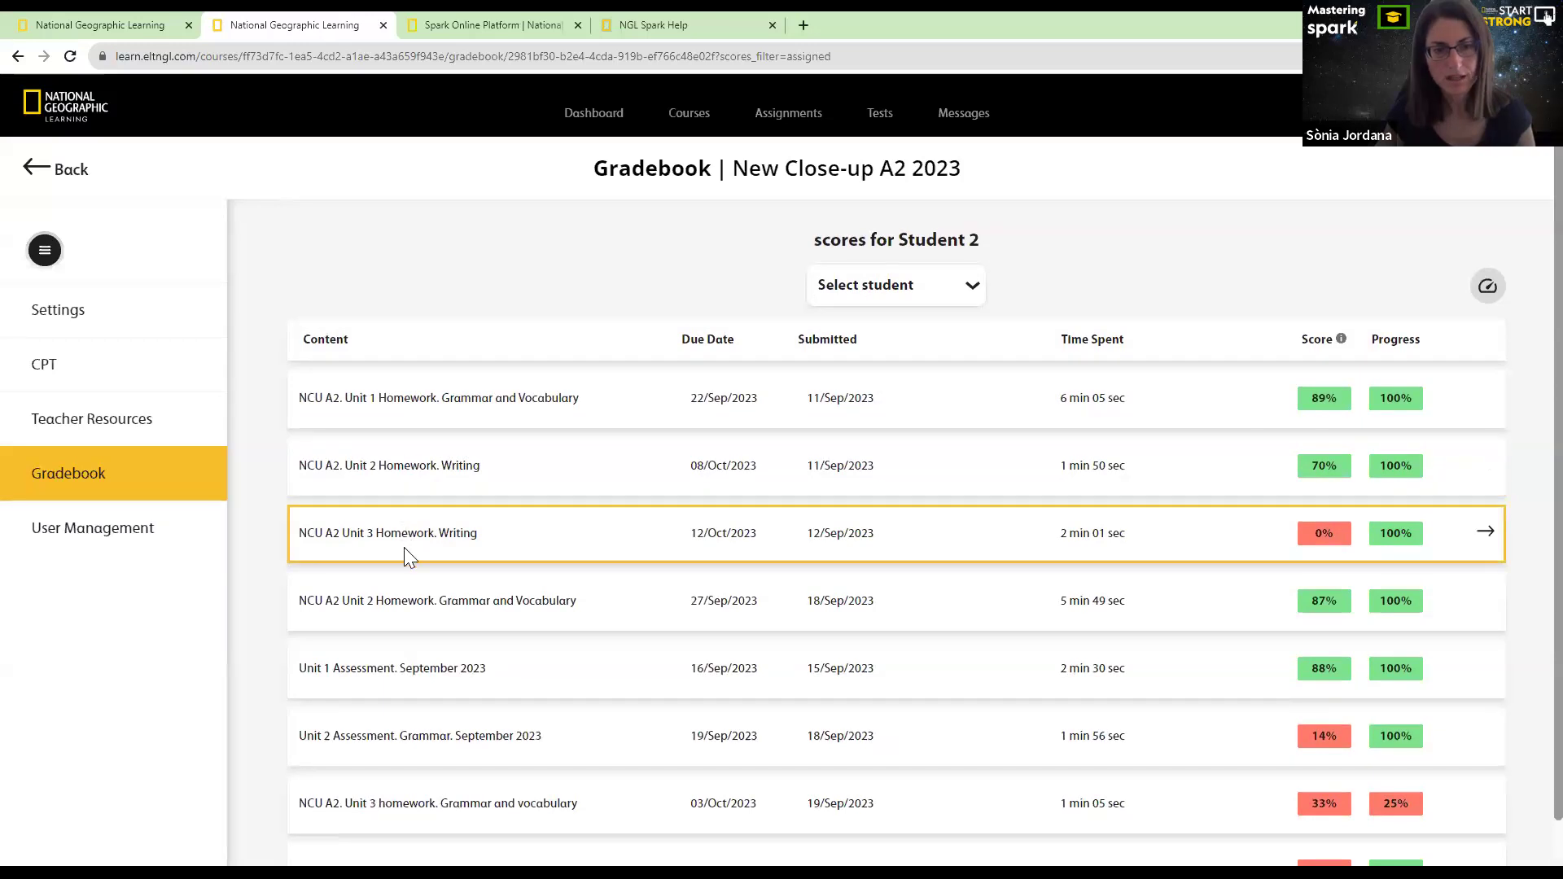
{"action": "scroll", "coordinate": [403, 547], "scroll_direction": "down", "scroll_amount": 1}
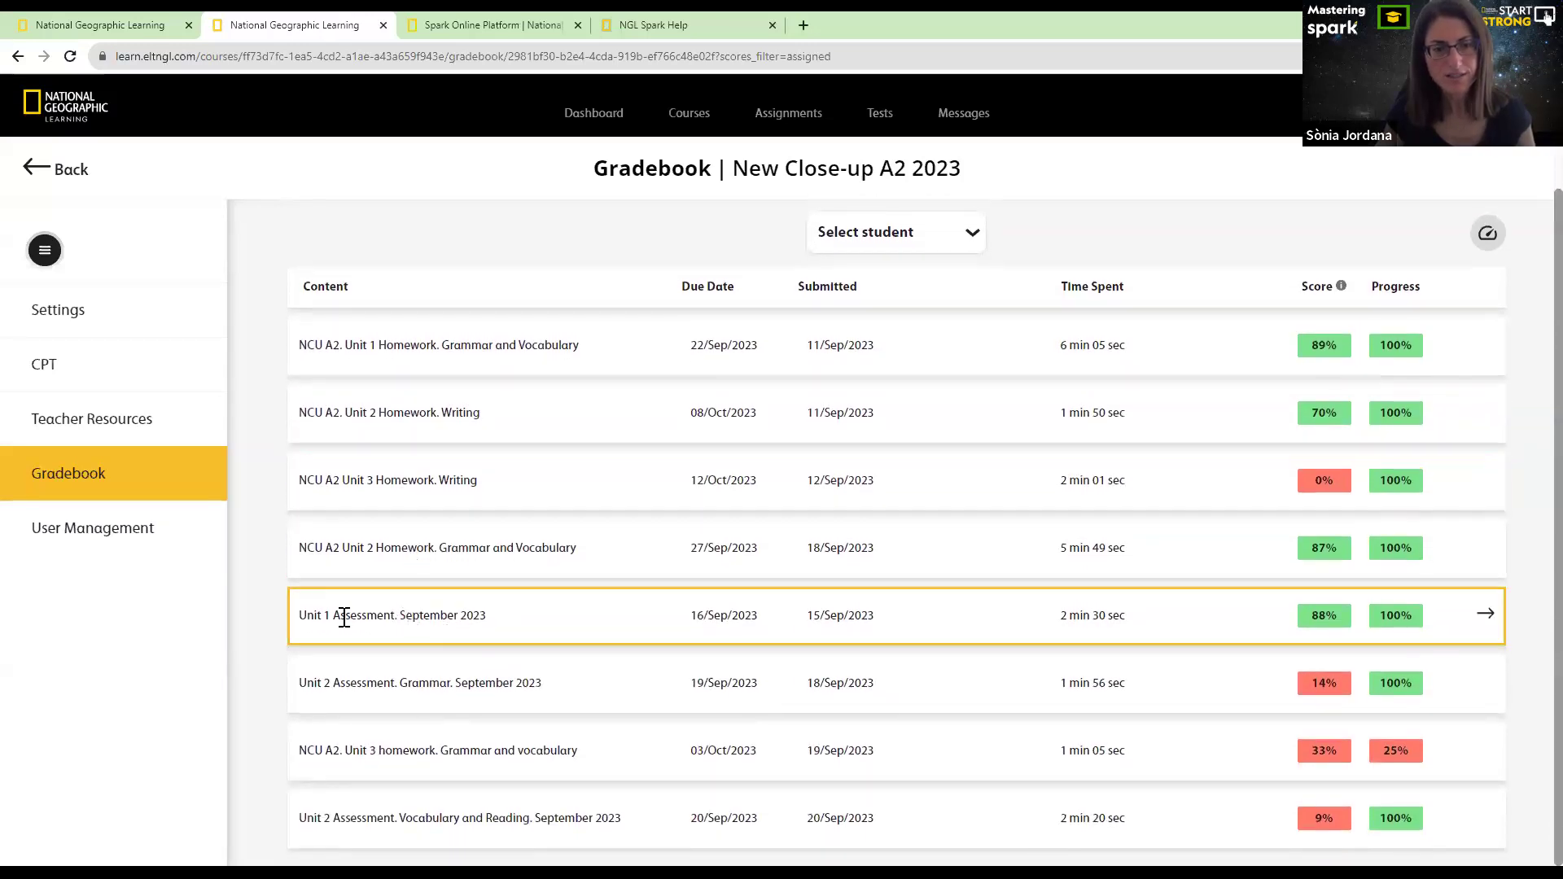
{"action": "left_click_drag", "start_coordinate": [336, 619], "coordinate": [399, 617]}
{"action": "left_click_drag", "start_coordinate": [337, 682], "coordinate": [558, 688]}
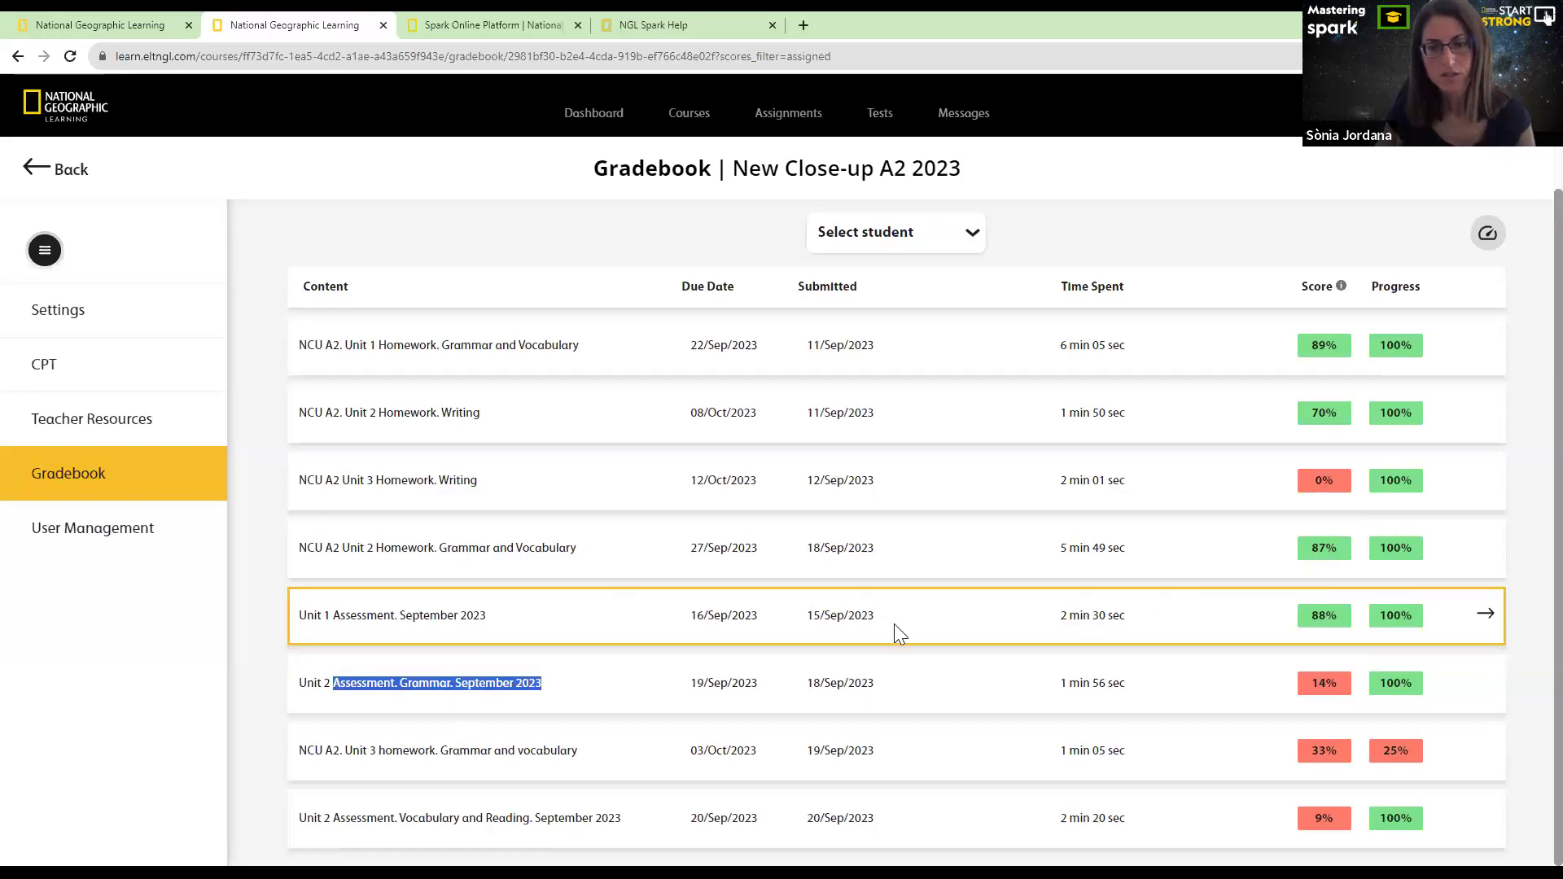
Open Student 2's entry for Unit 1 Assessment. September 2023 and view the submitted answers
{"action": "left_click", "coordinate": [1486, 619]}
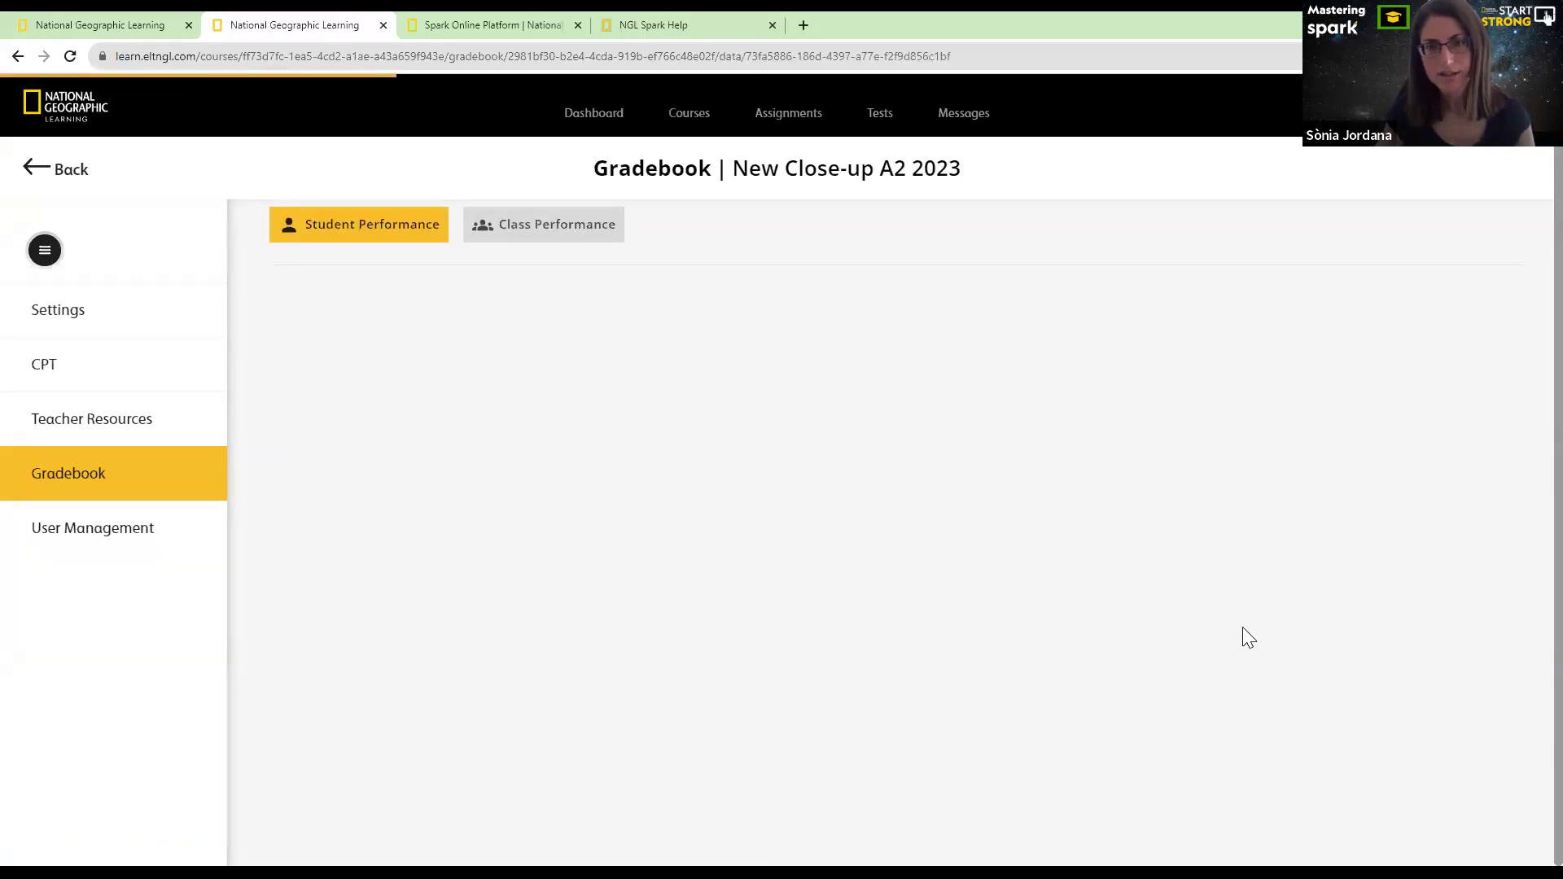
{"action": "mouse_move", "coordinate": [1395, 446]}
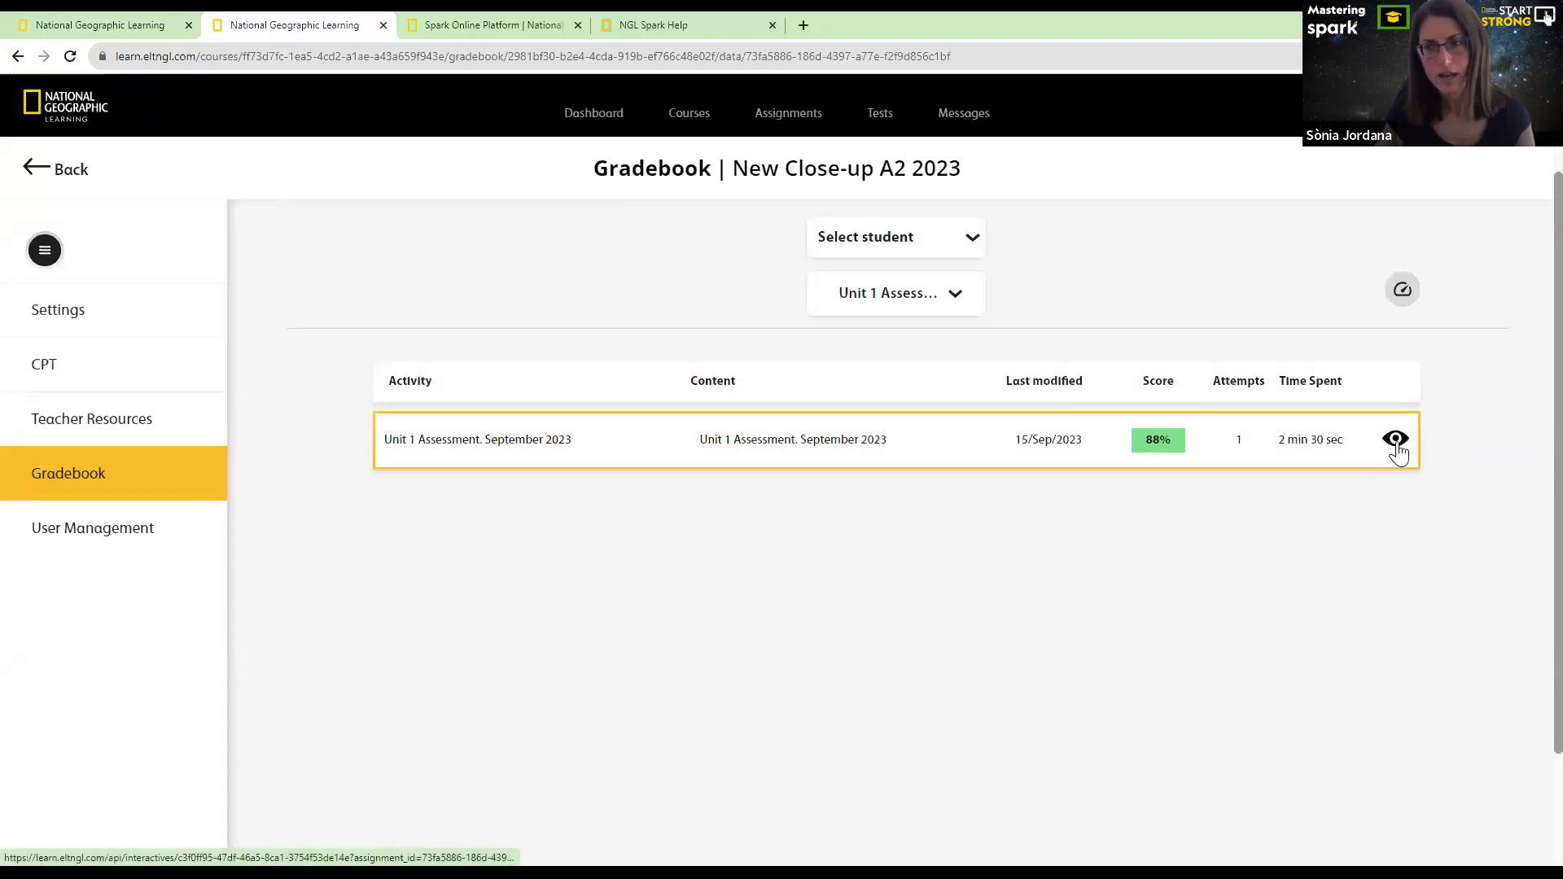
{"action": "left_click", "coordinate": [1395, 443]}
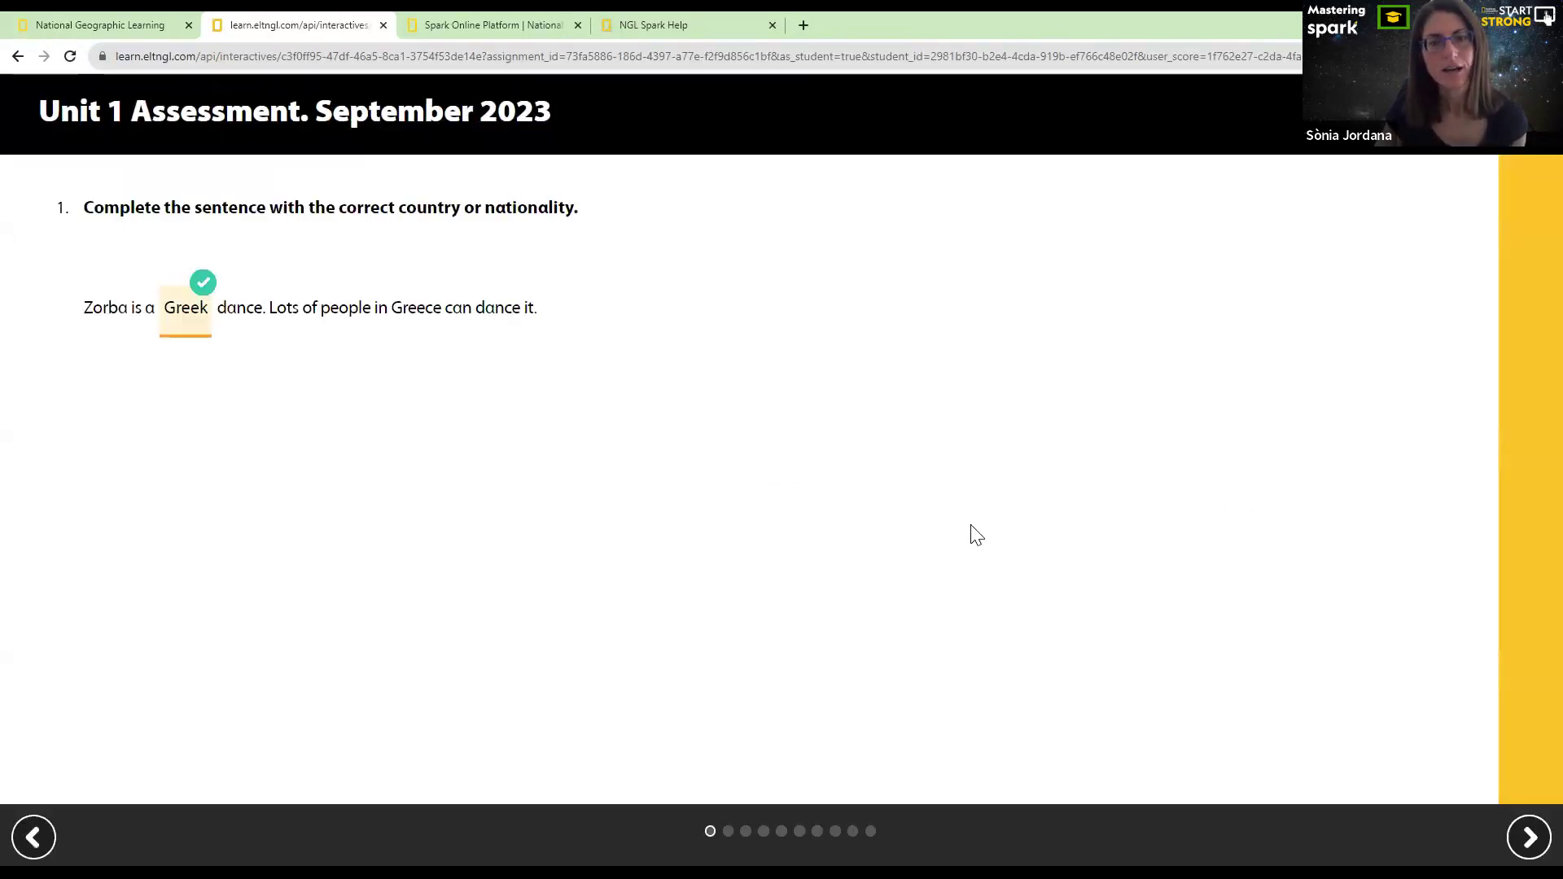
Review Student 2's marked answers up to question 6 and return to the assessment's gradebook entry
{"action": "left_click", "coordinate": [1529, 837]}
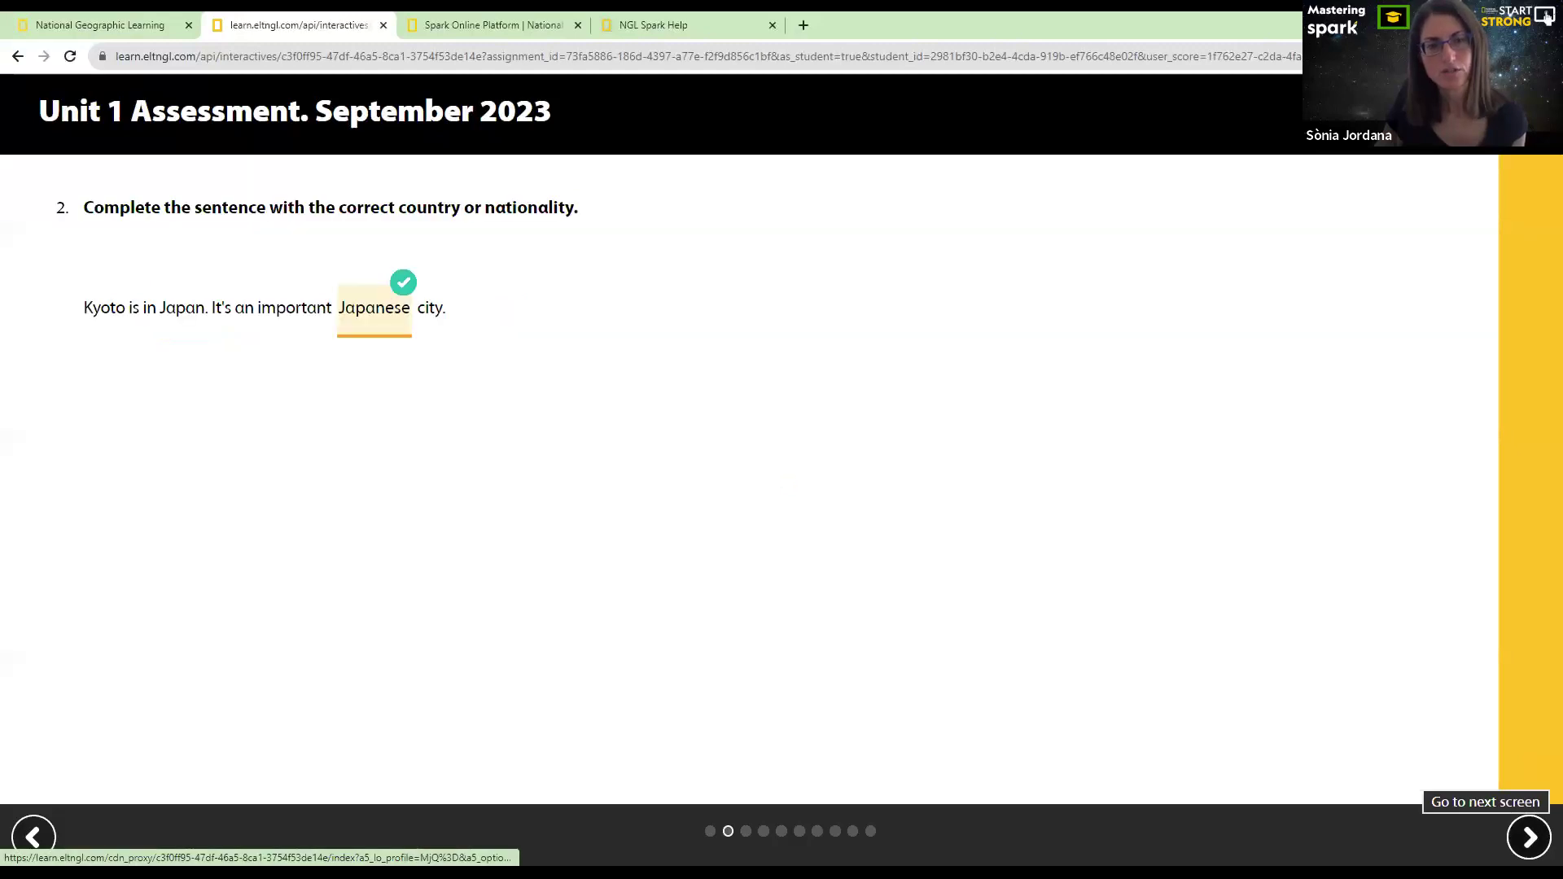
{"action": "left_click", "coordinate": [1528, 836]}
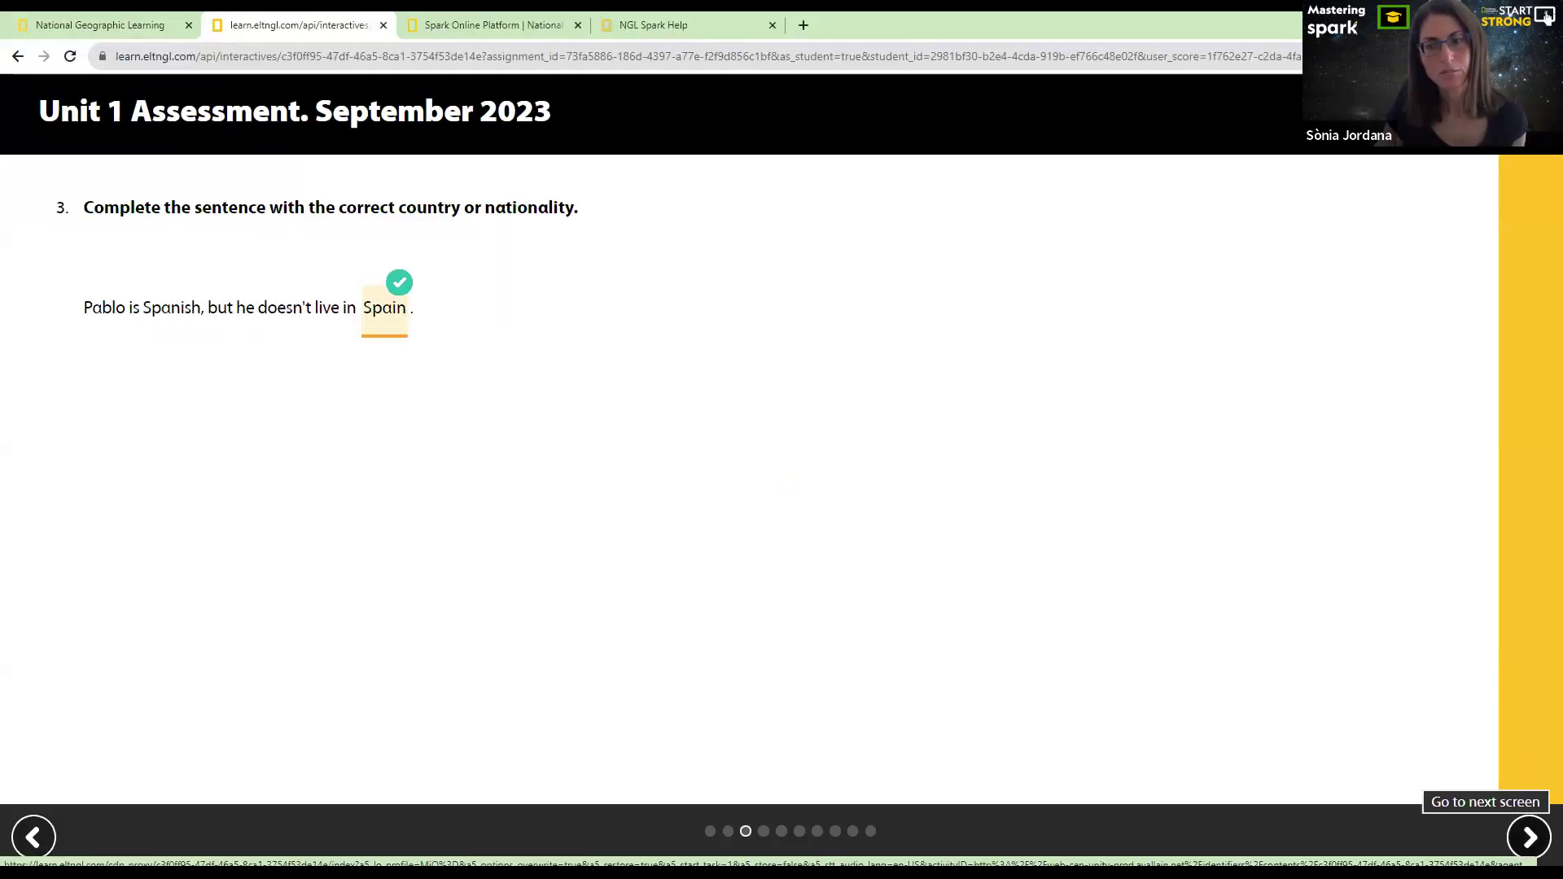
{"action": "left_click", "coordinate": [1528, 837]}
{"action": "scroll", "coordinate": [616, 586], "scroll_direction": "down", "scroll_amount": 10}
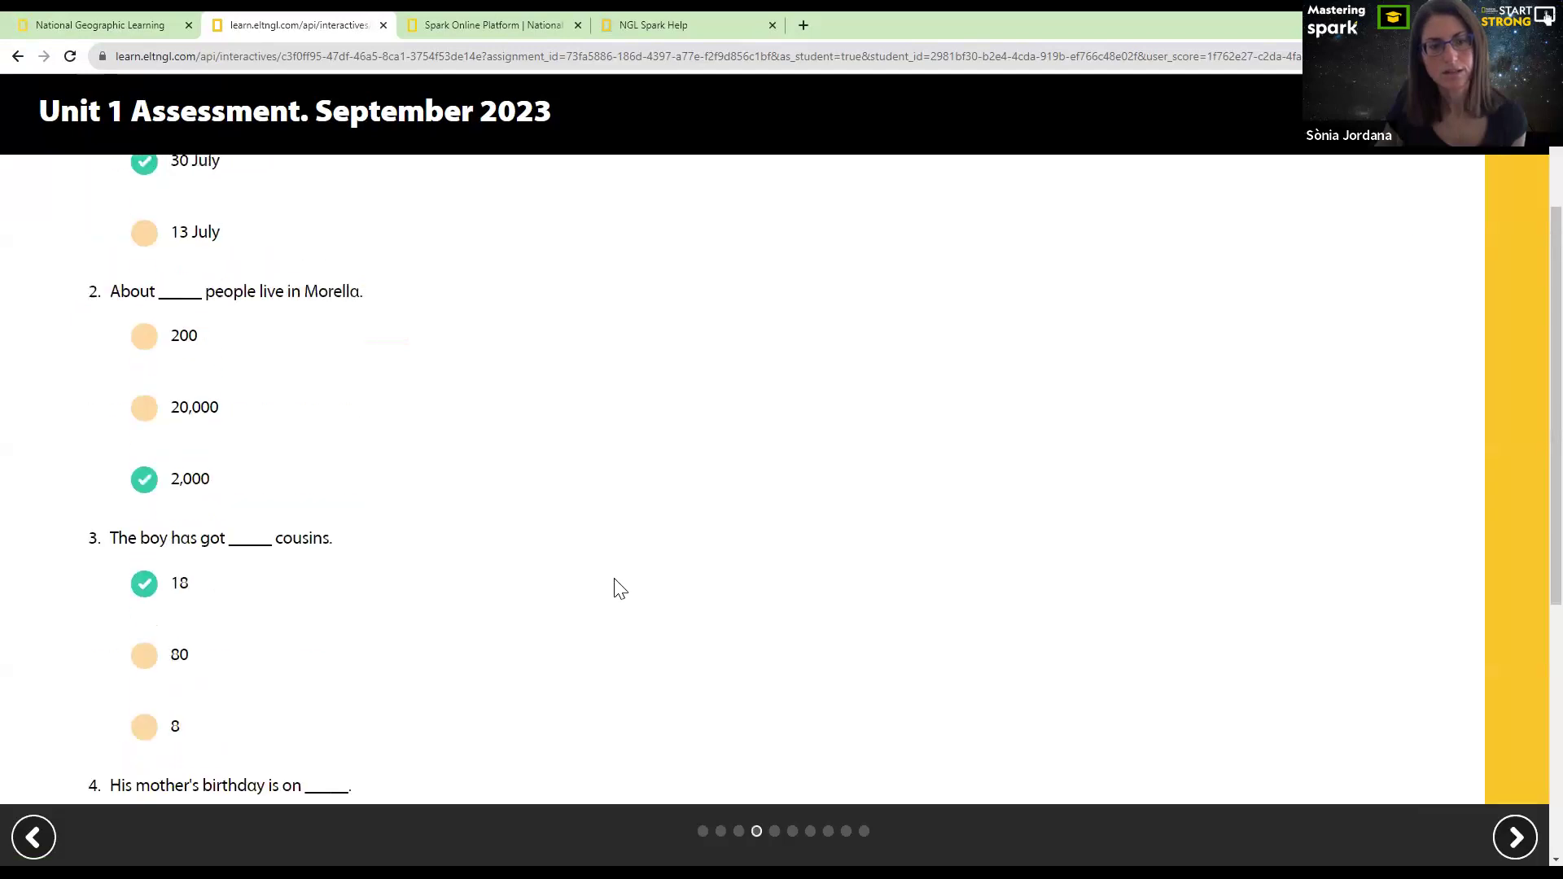
{"action": "scroll", "coordinate": [764, 632], "scroll_direction": "up", "scroll_amount": 5}
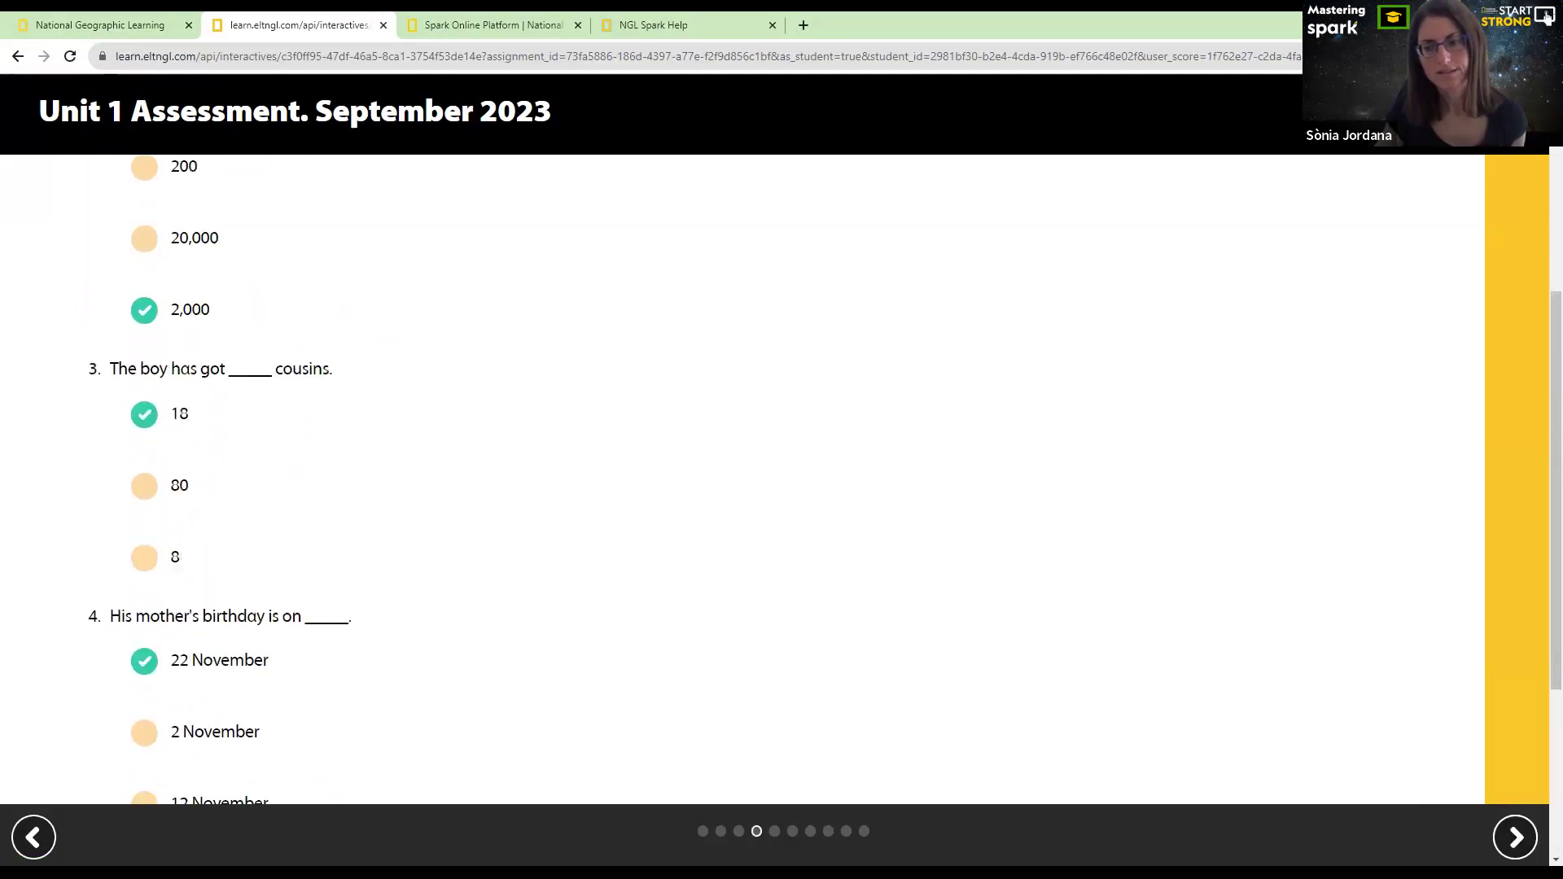
{"action": "left_click", "coordinate": [1528, 837]}
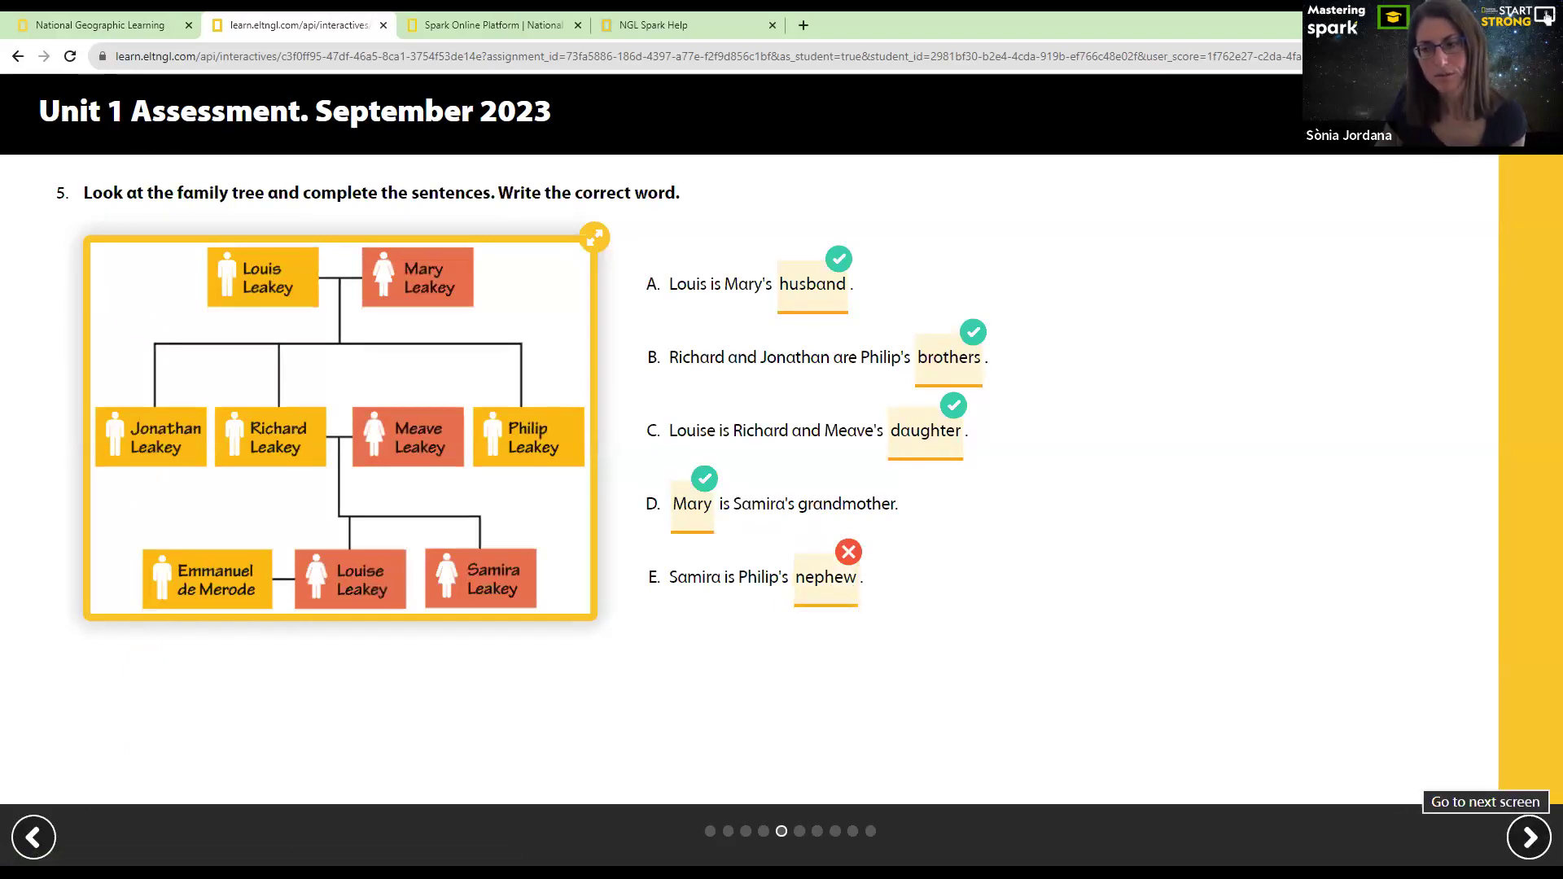
{"action": "left_click", "coordinate": [1528, 836]}
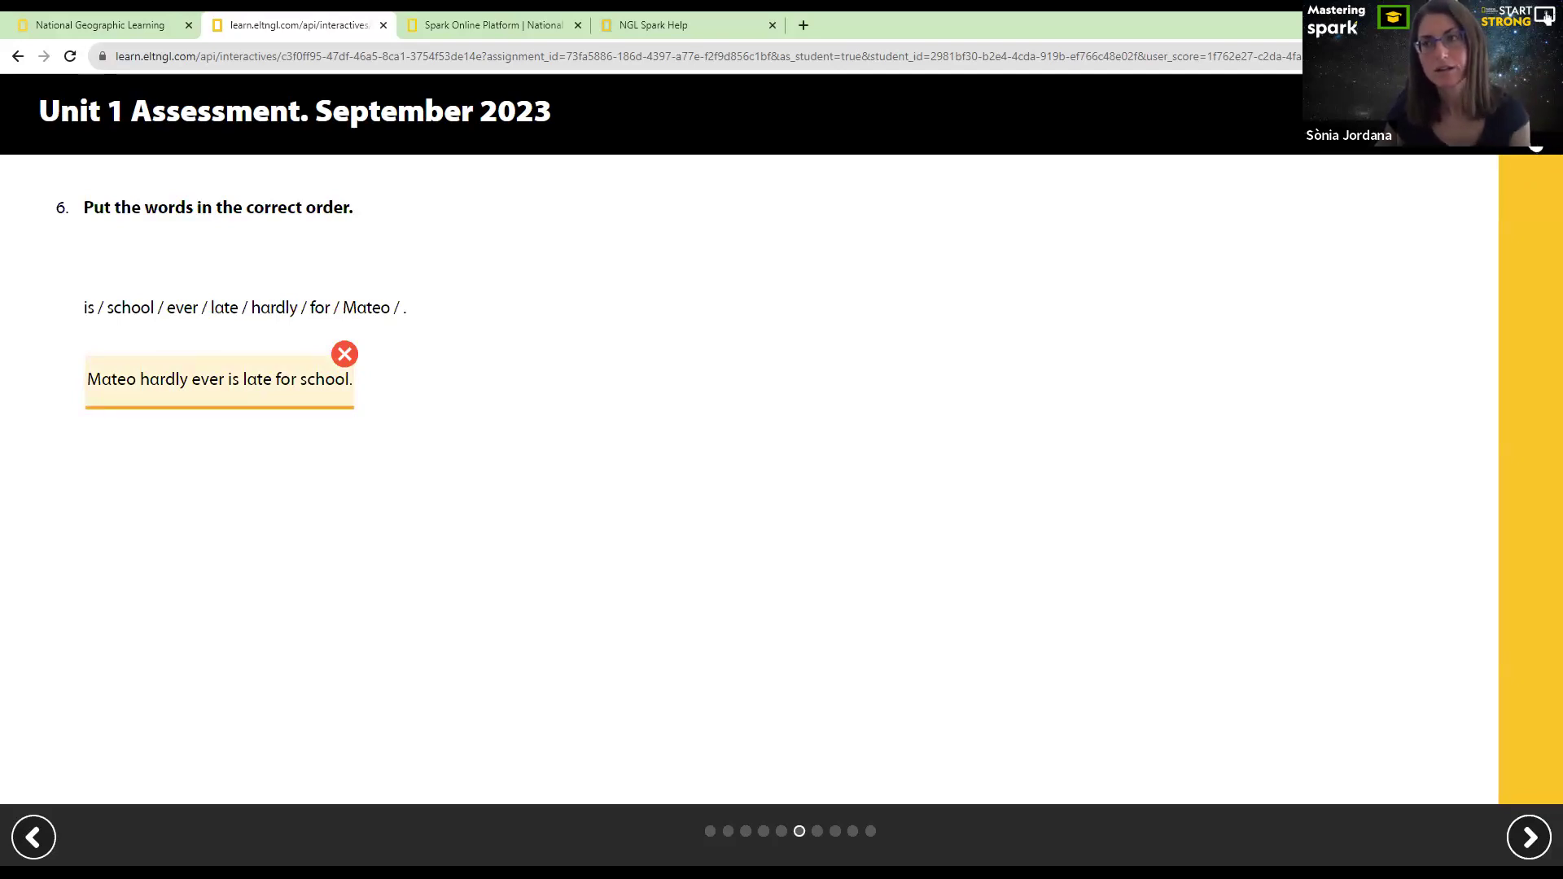
{"action": "left_click", "coordinate": [1536, 148]}
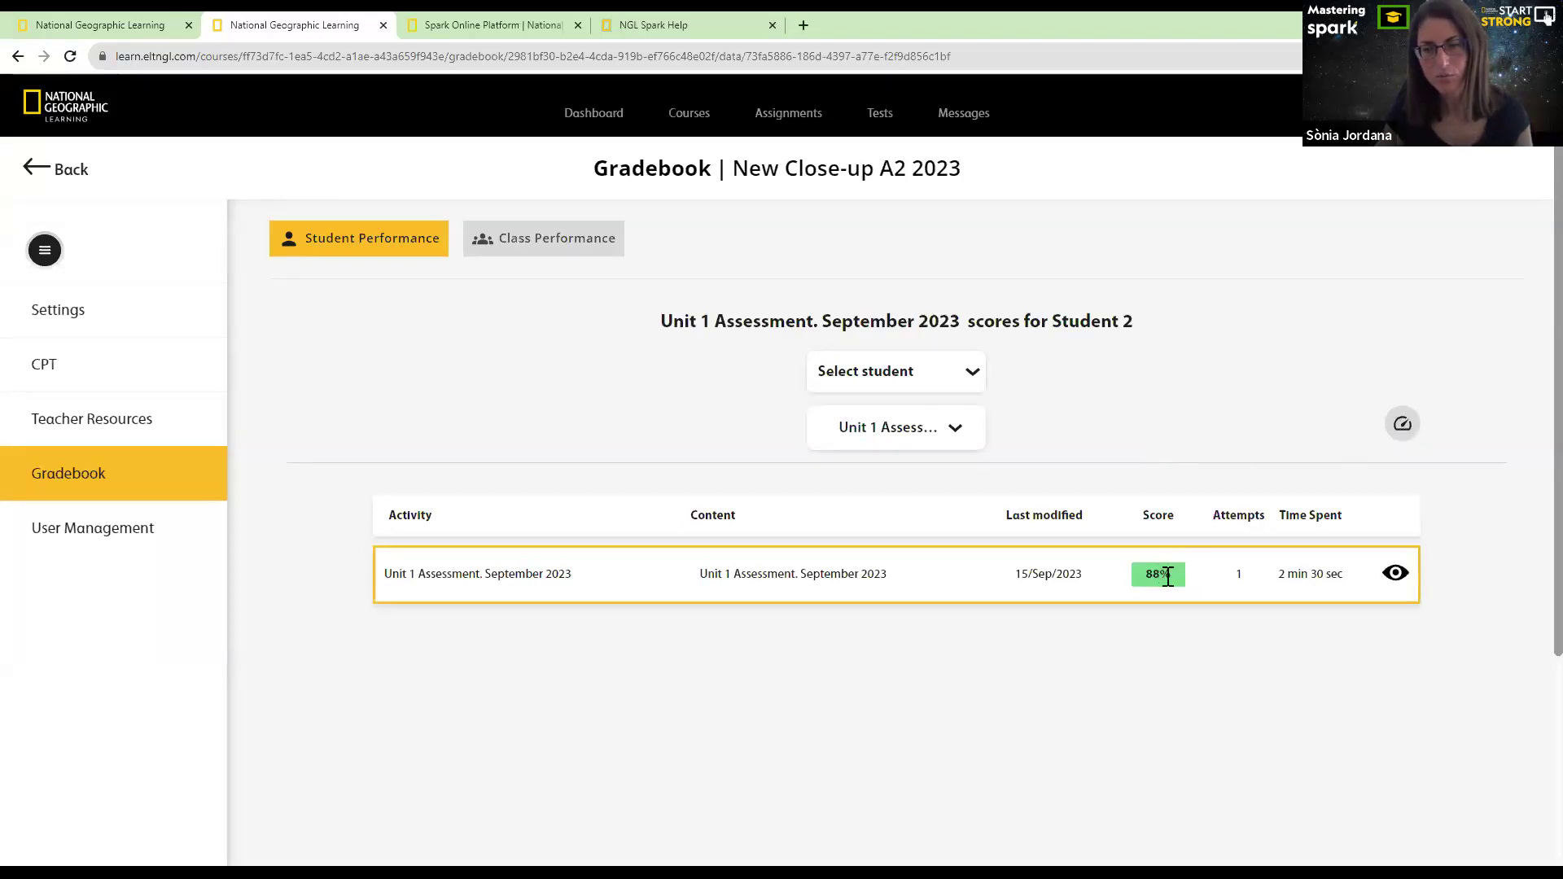
Switch the Unit 1 Assessment scores to Student 3 and view that student's submitted answers
{"action": "mouse_move", "coordinate": [1402, 431]}
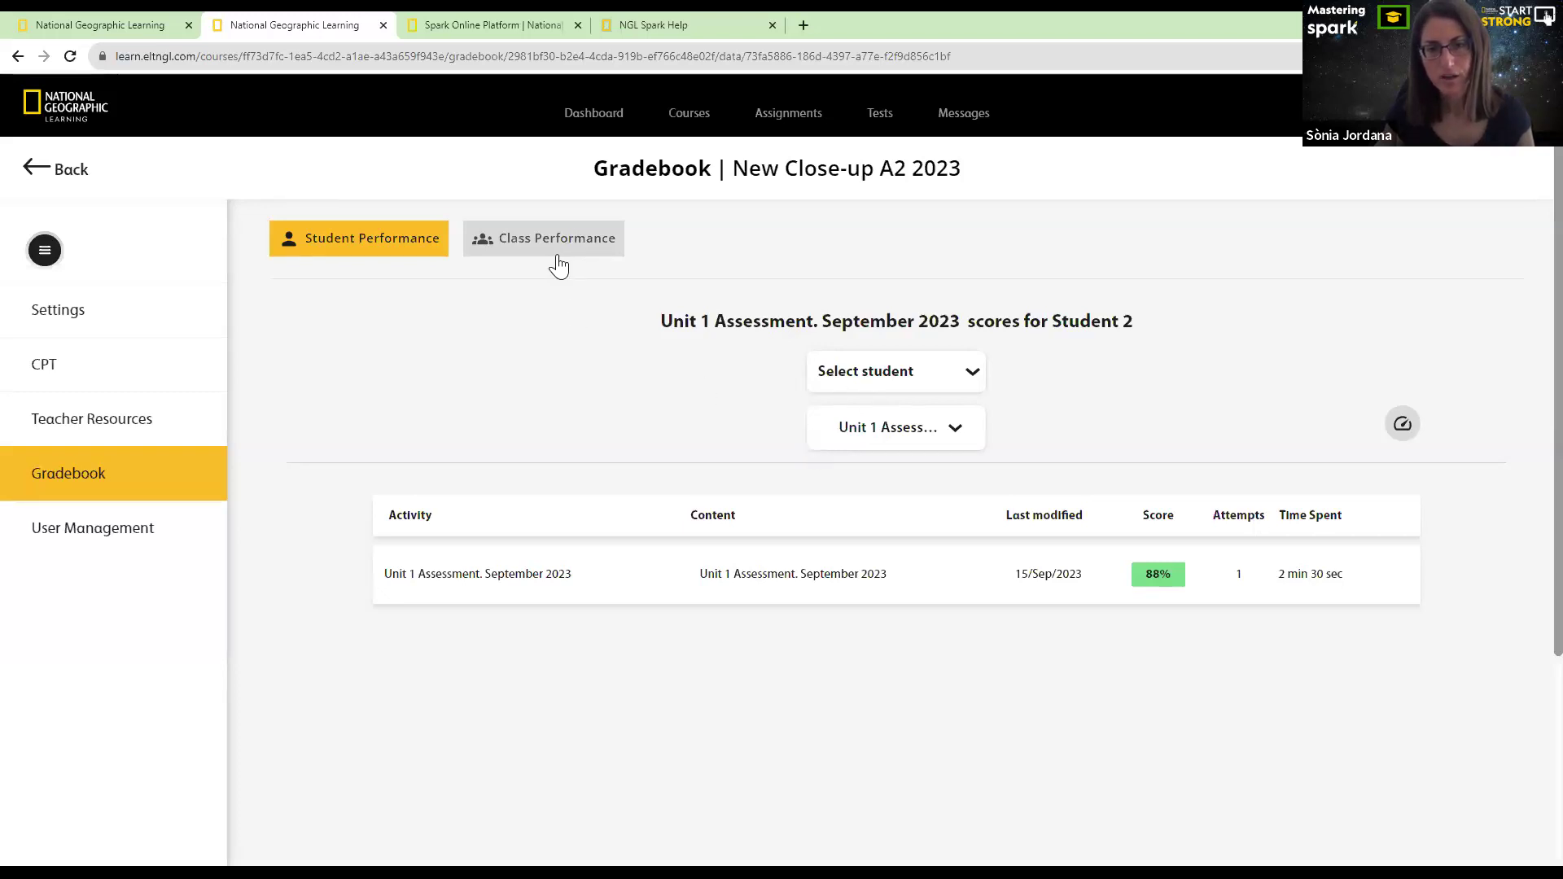
{"action": "left_click", "coordinate": [874, 388]}
{"action": "type", "text": "student 3"}
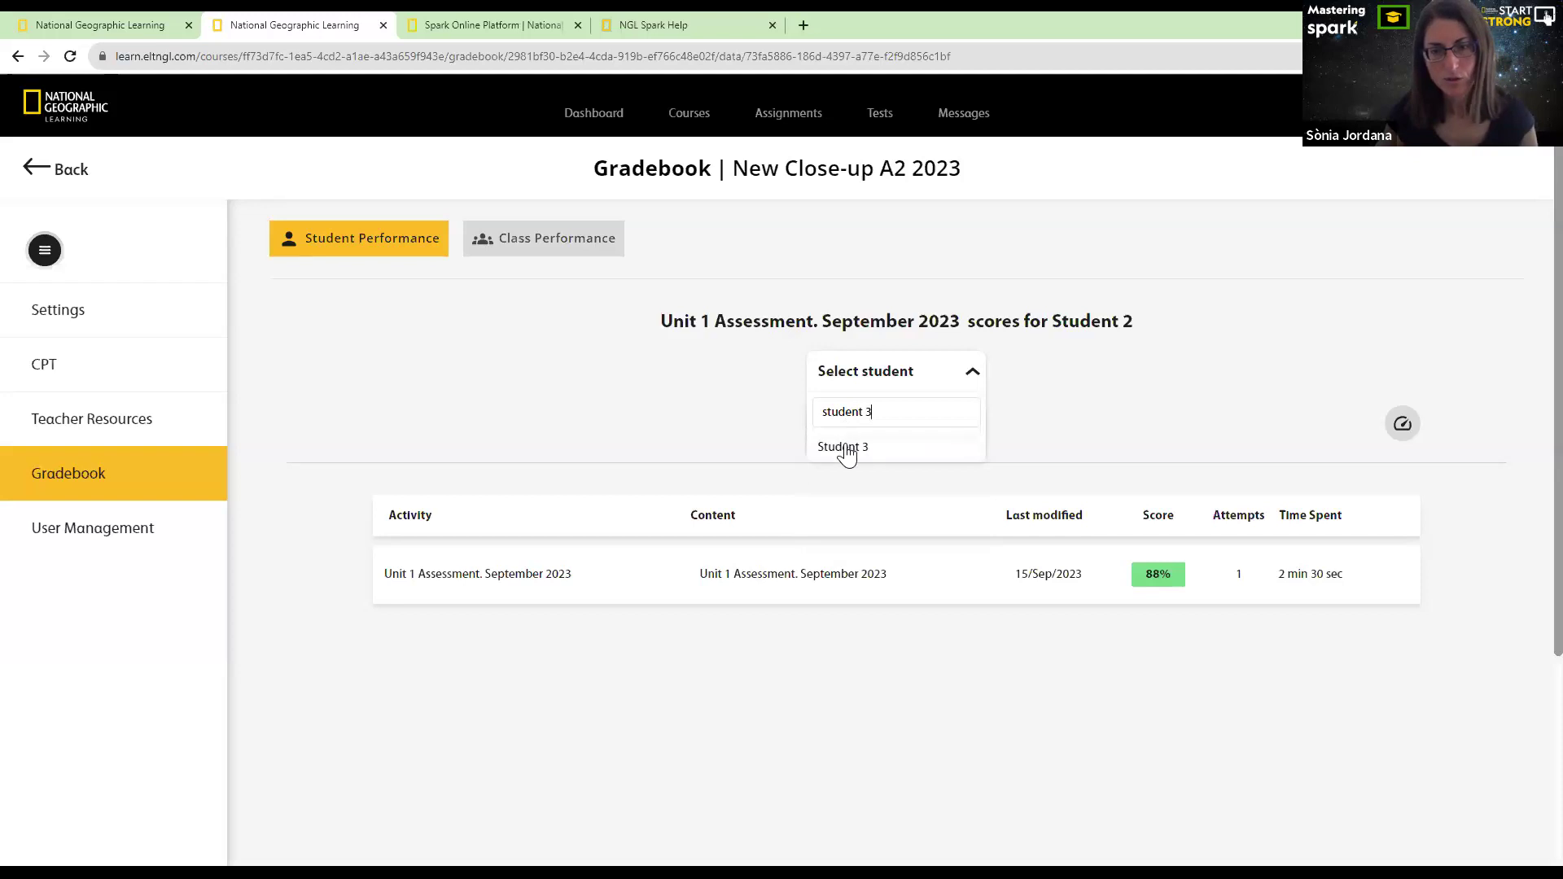
{"action": "left_click", "coordinate": [847, 450]}
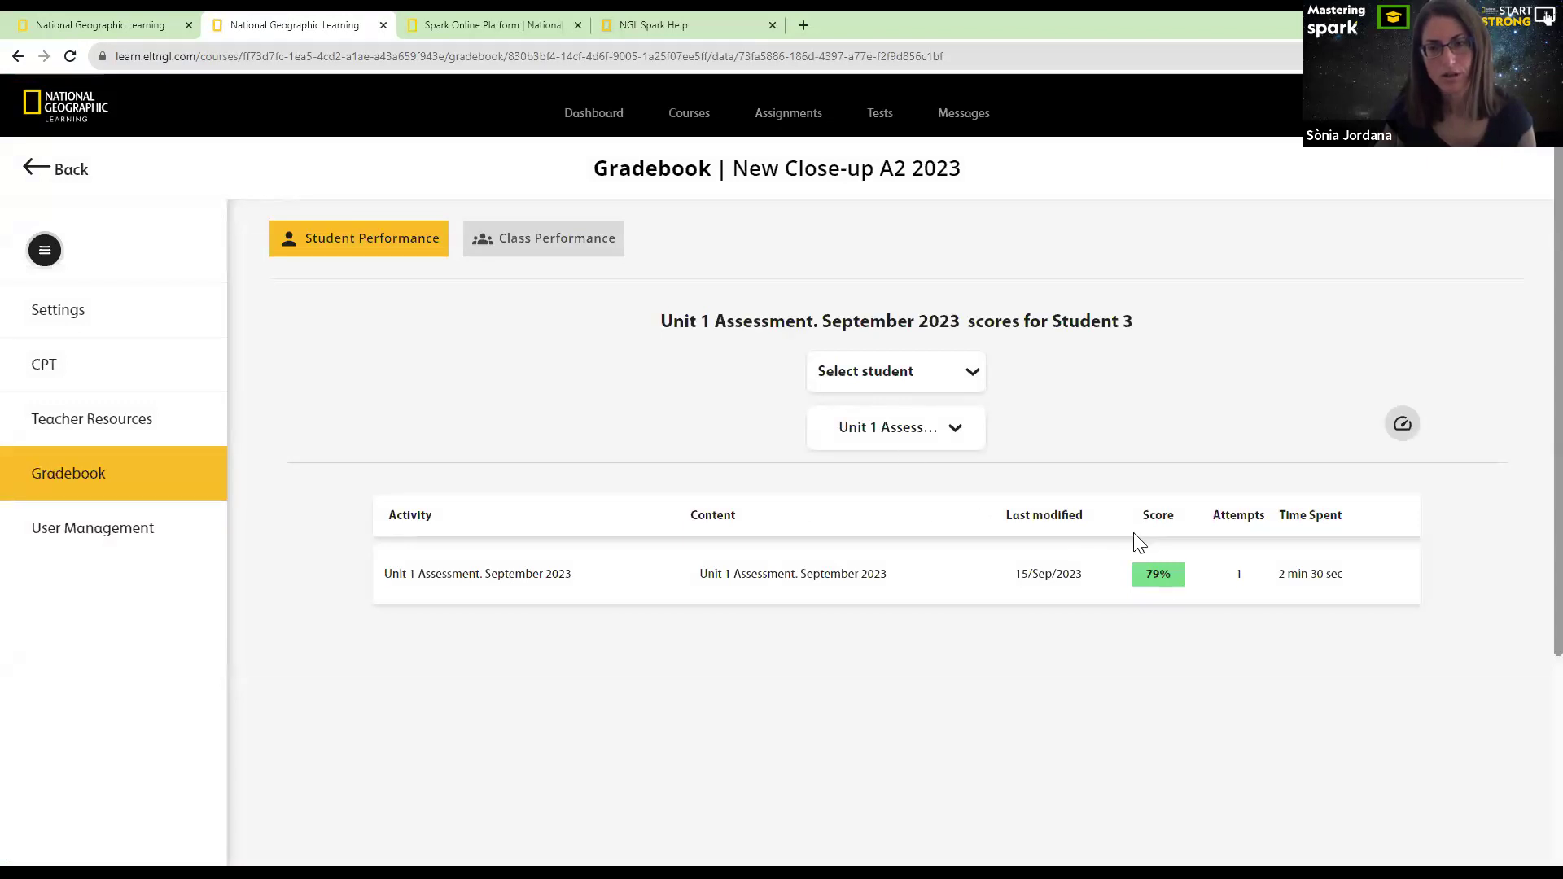
{"action": "mouse_move", "coordinate": [1323, 589]}
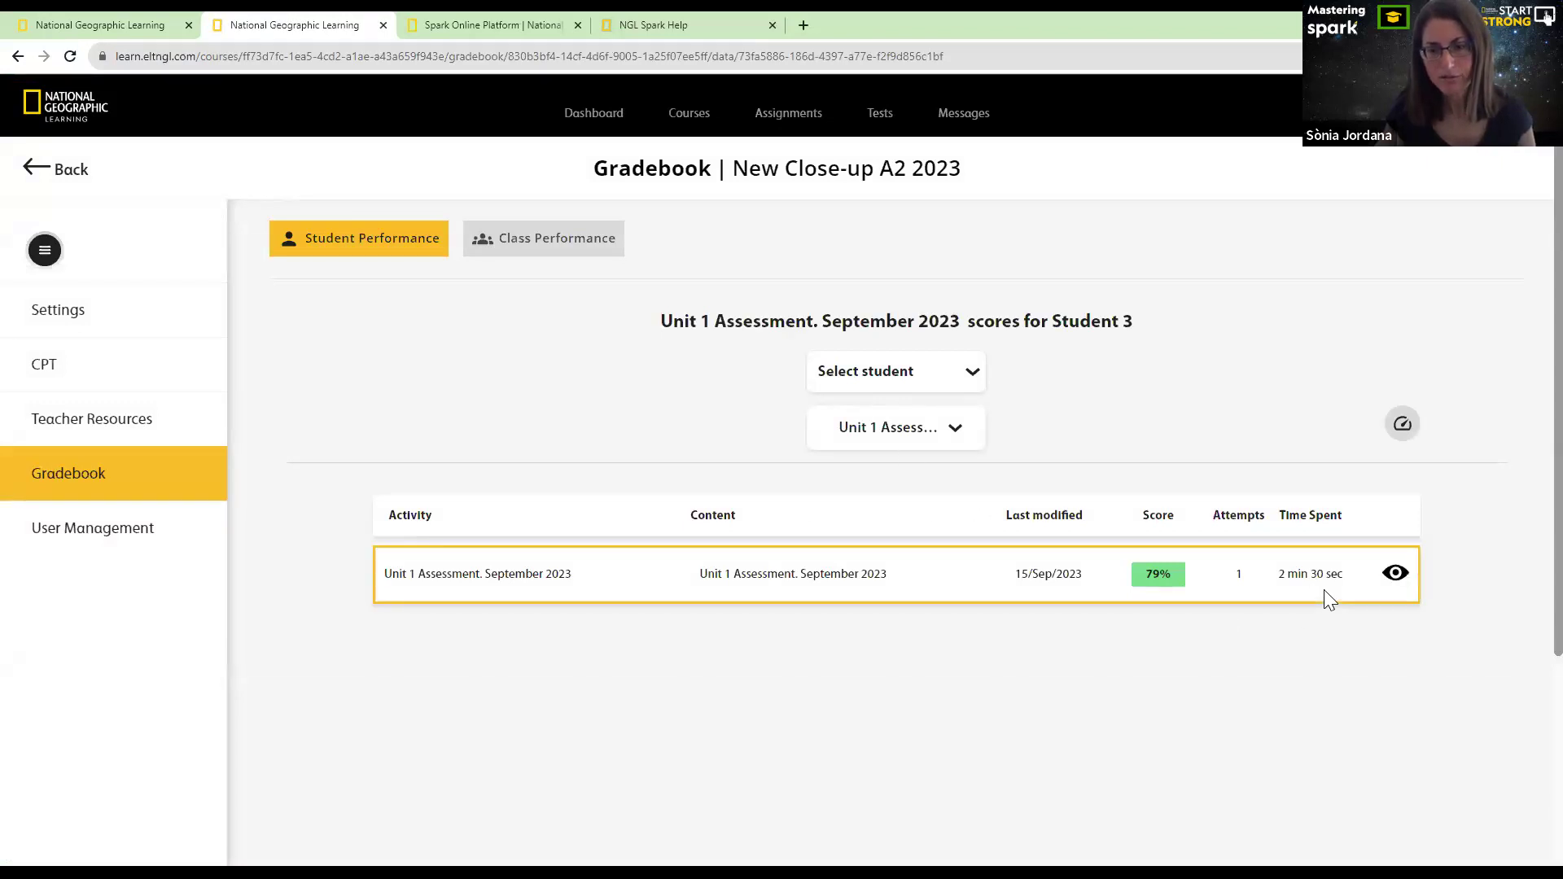
{"action": "left_click", "coordinate": [1396, 578]}
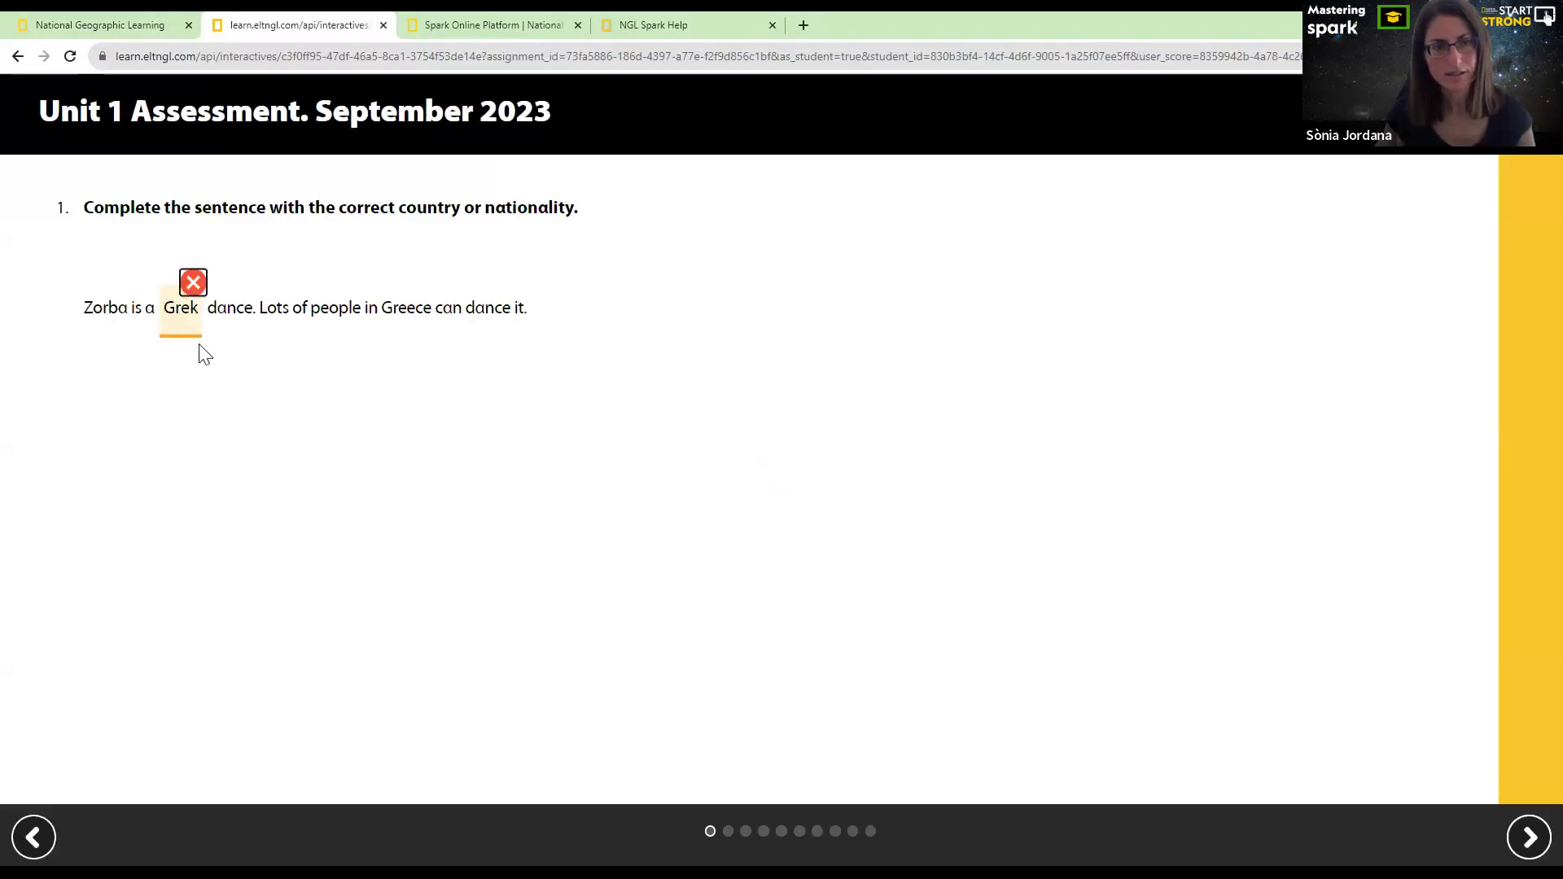
Review Student 3's marked answers up to the family tree task in question 5, and return to the gradebook
{"action": "left_click", "coordinate": [1528, 837]}
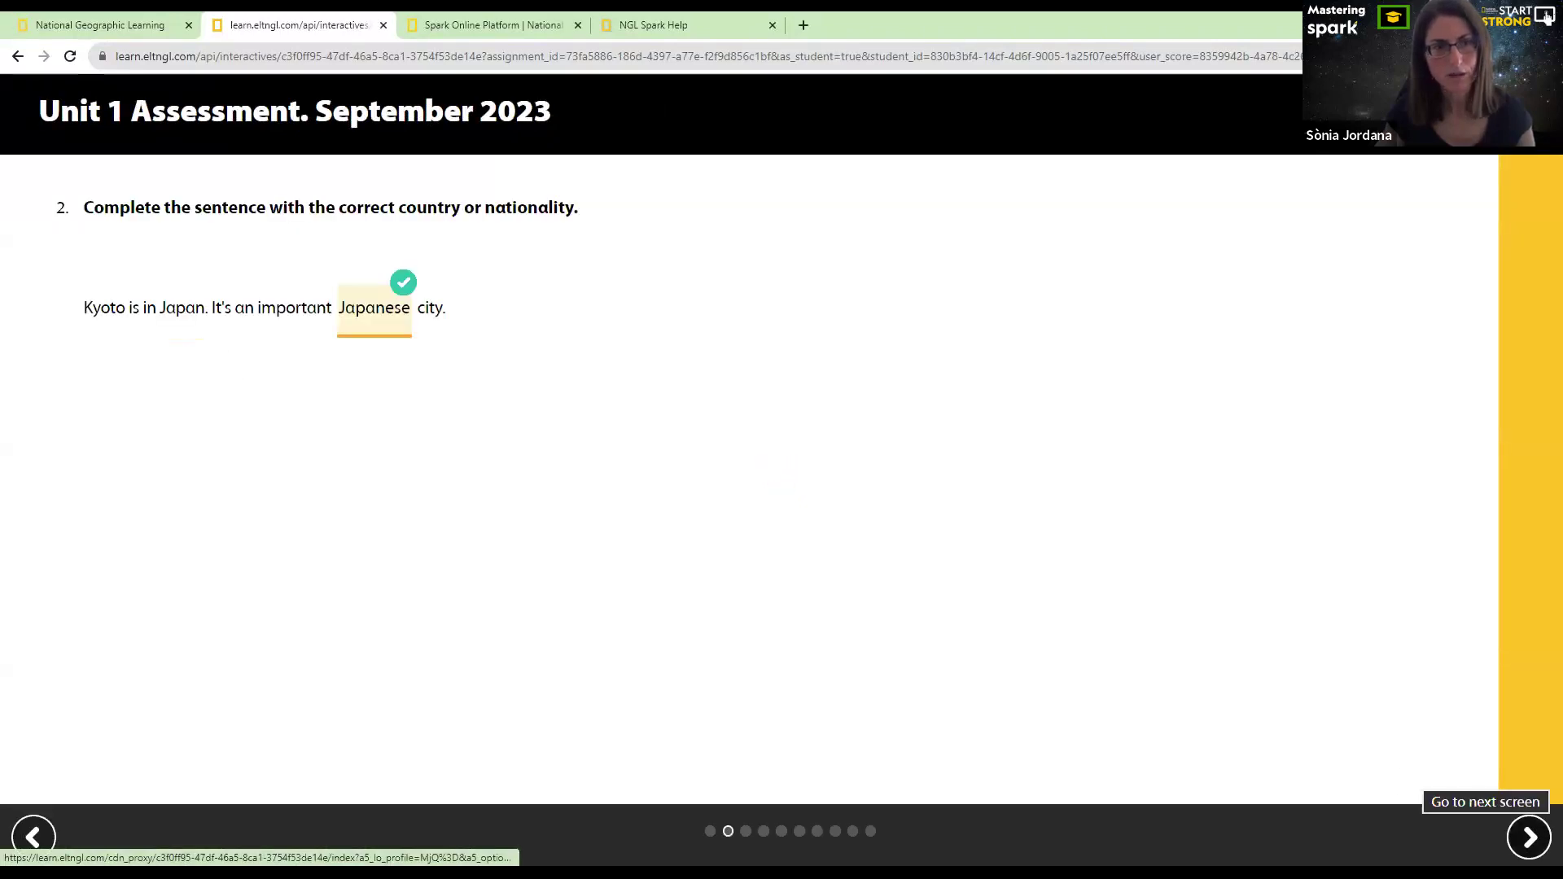
{"action": "left_click", "coordinate": [1528, 837]}
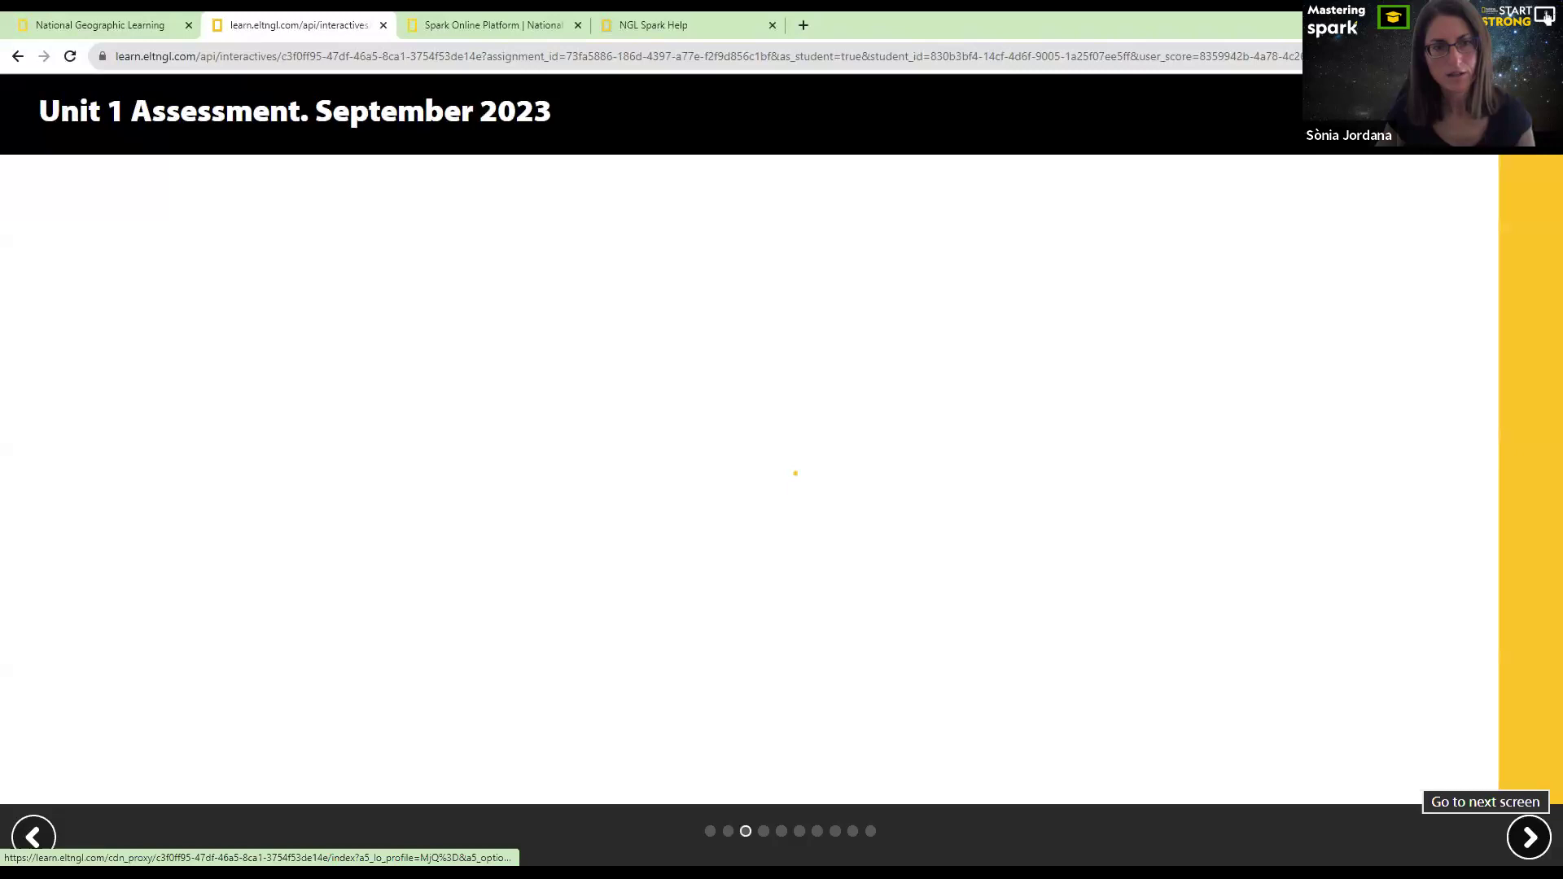
{"action": "left_click", "coordinate": [1528, 837]}
{"action": "left_click", "coordinate": [1529, 837]}
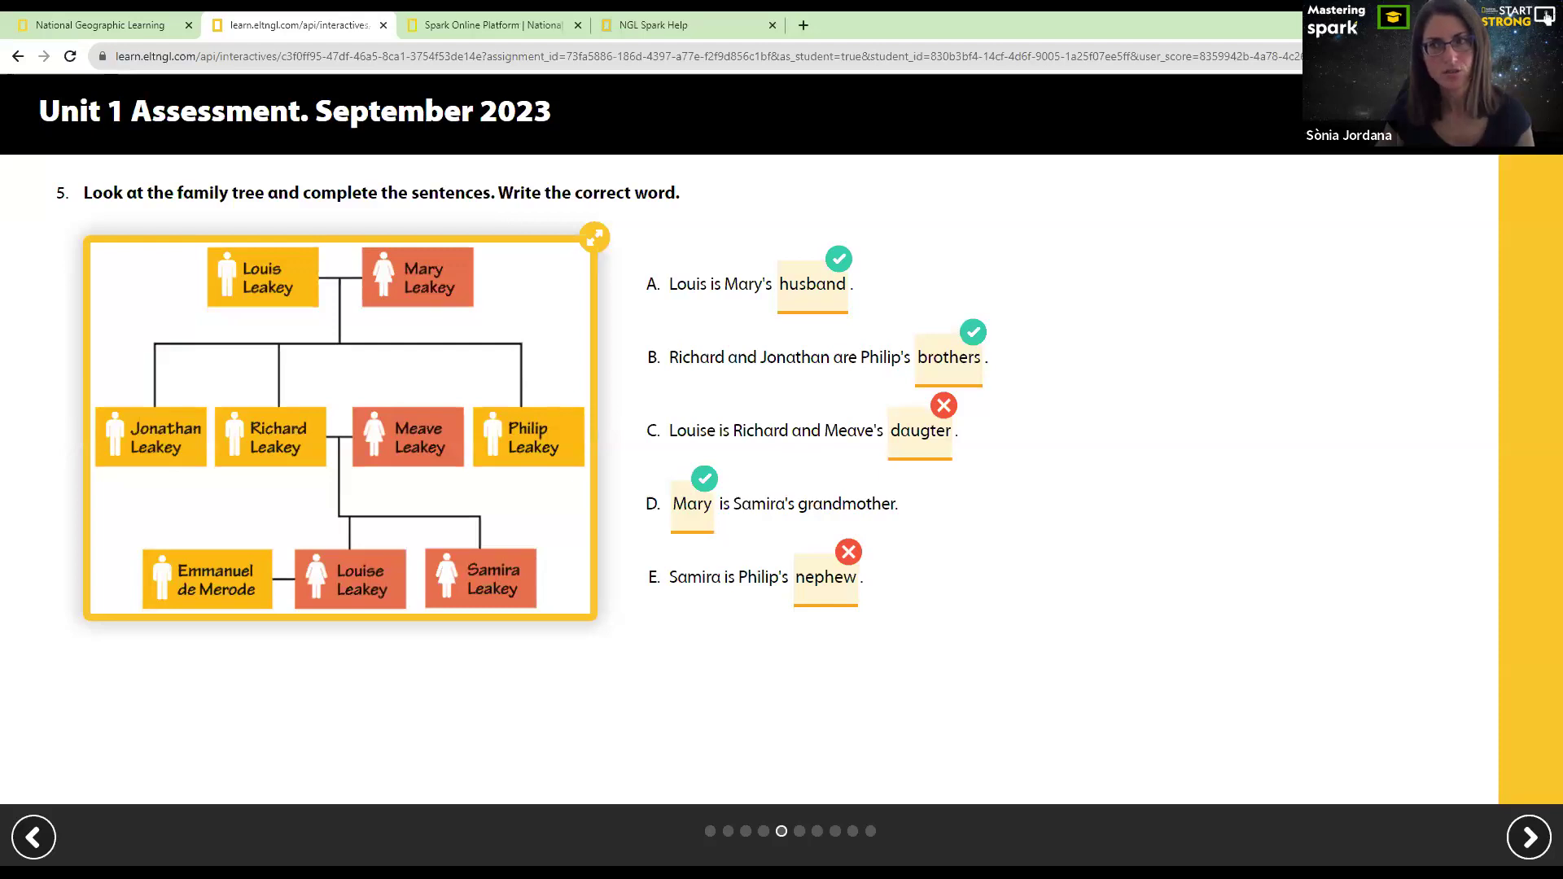
{"action": "key", "text": "alt+Left"}
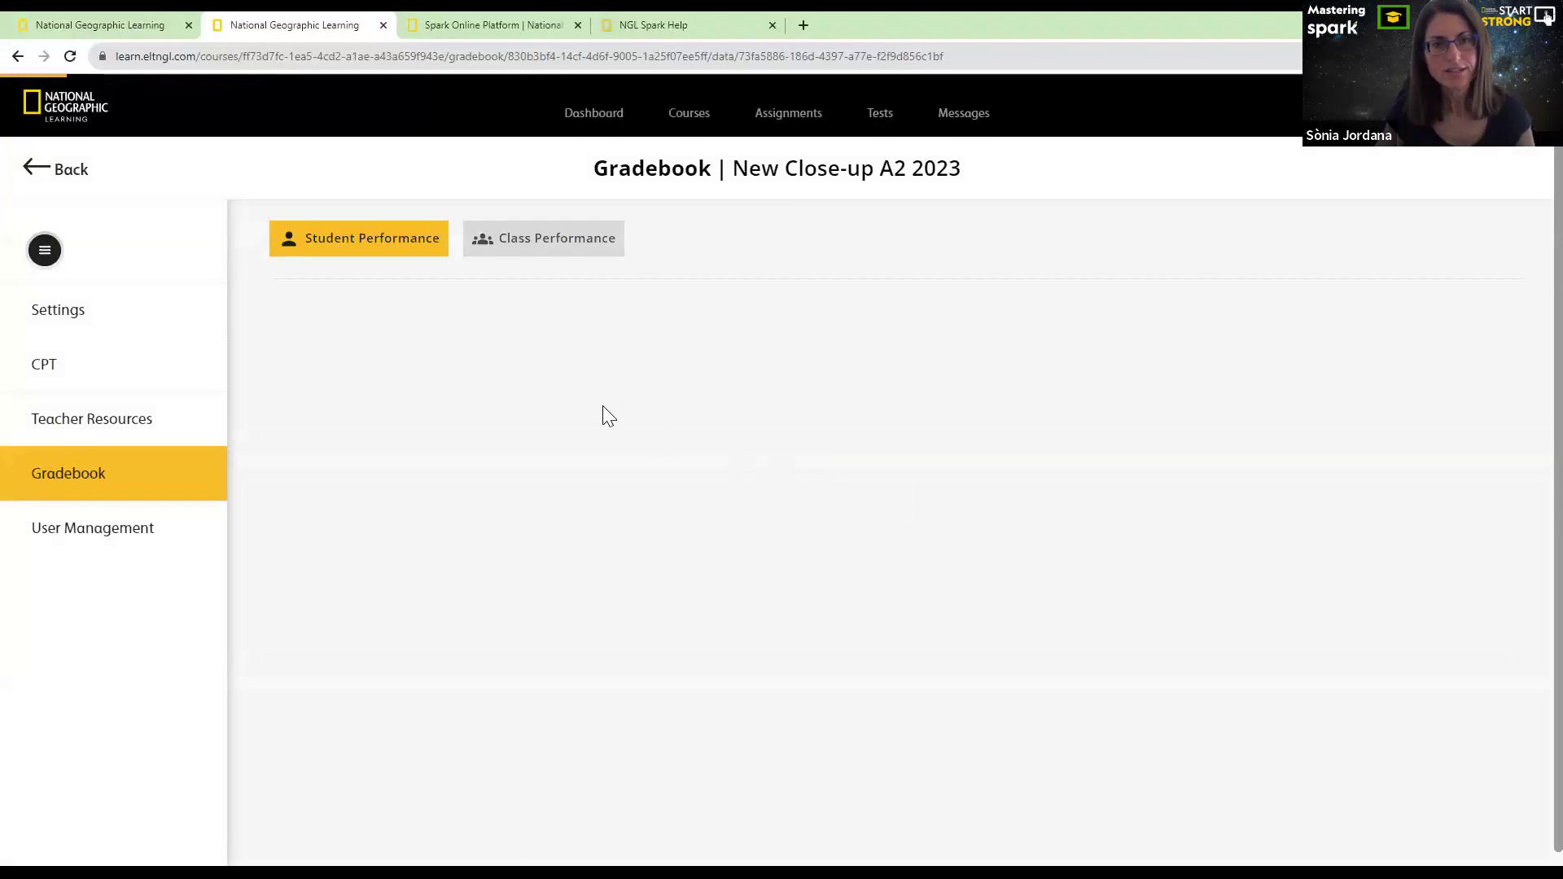
Show the class performance for activities, assignments and tests, and filter the assigned work to tests only
{"action": "left_click", "coordinate": [544, 249]}
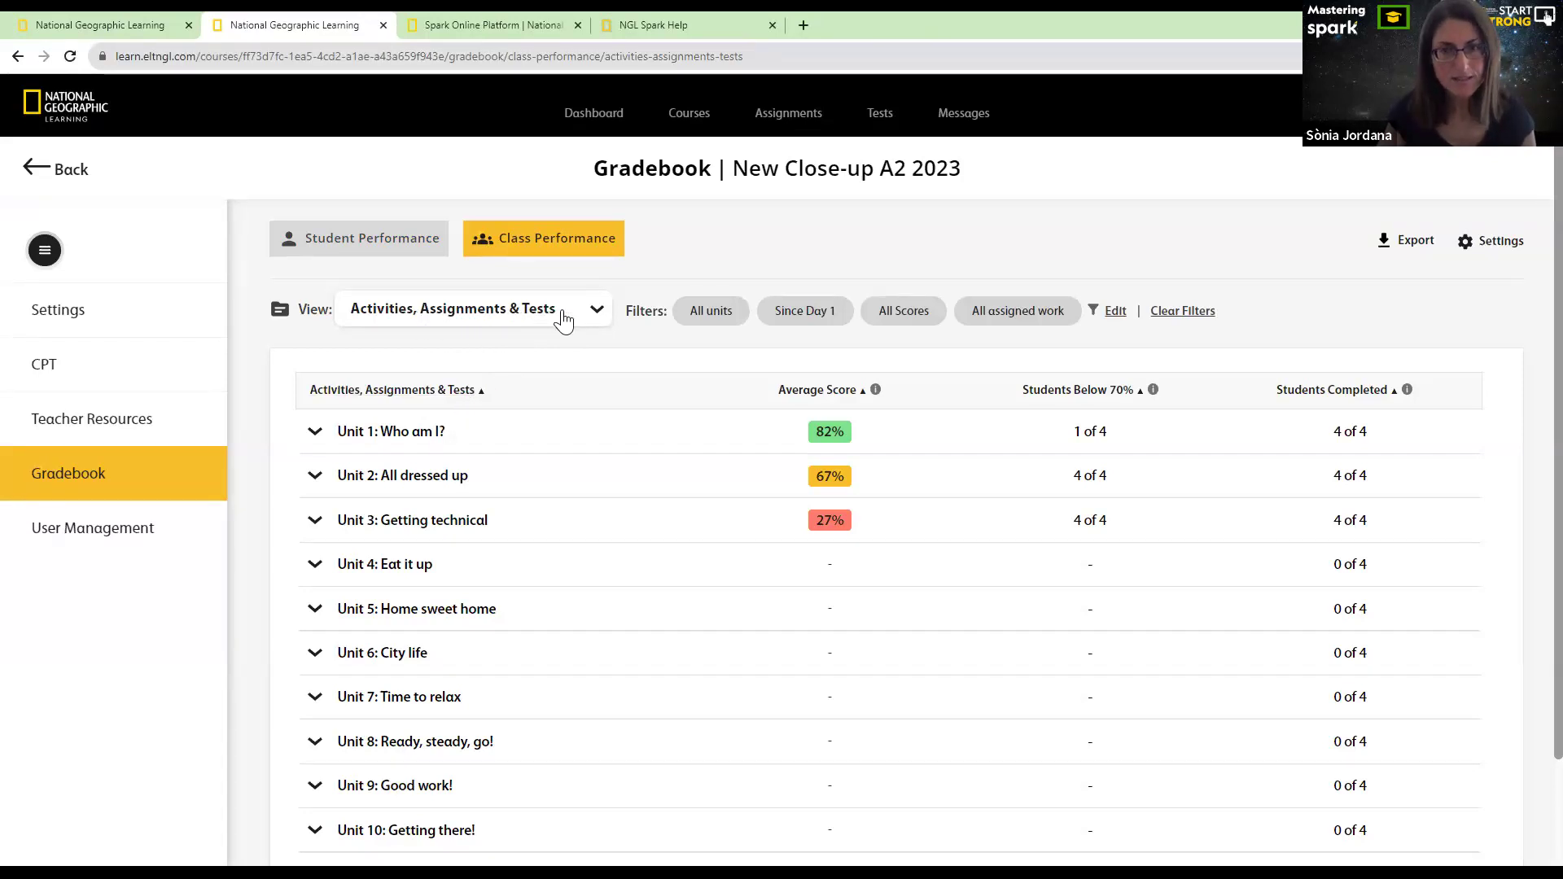
{"action": "left_click", "coordinate": [1113, 312]}
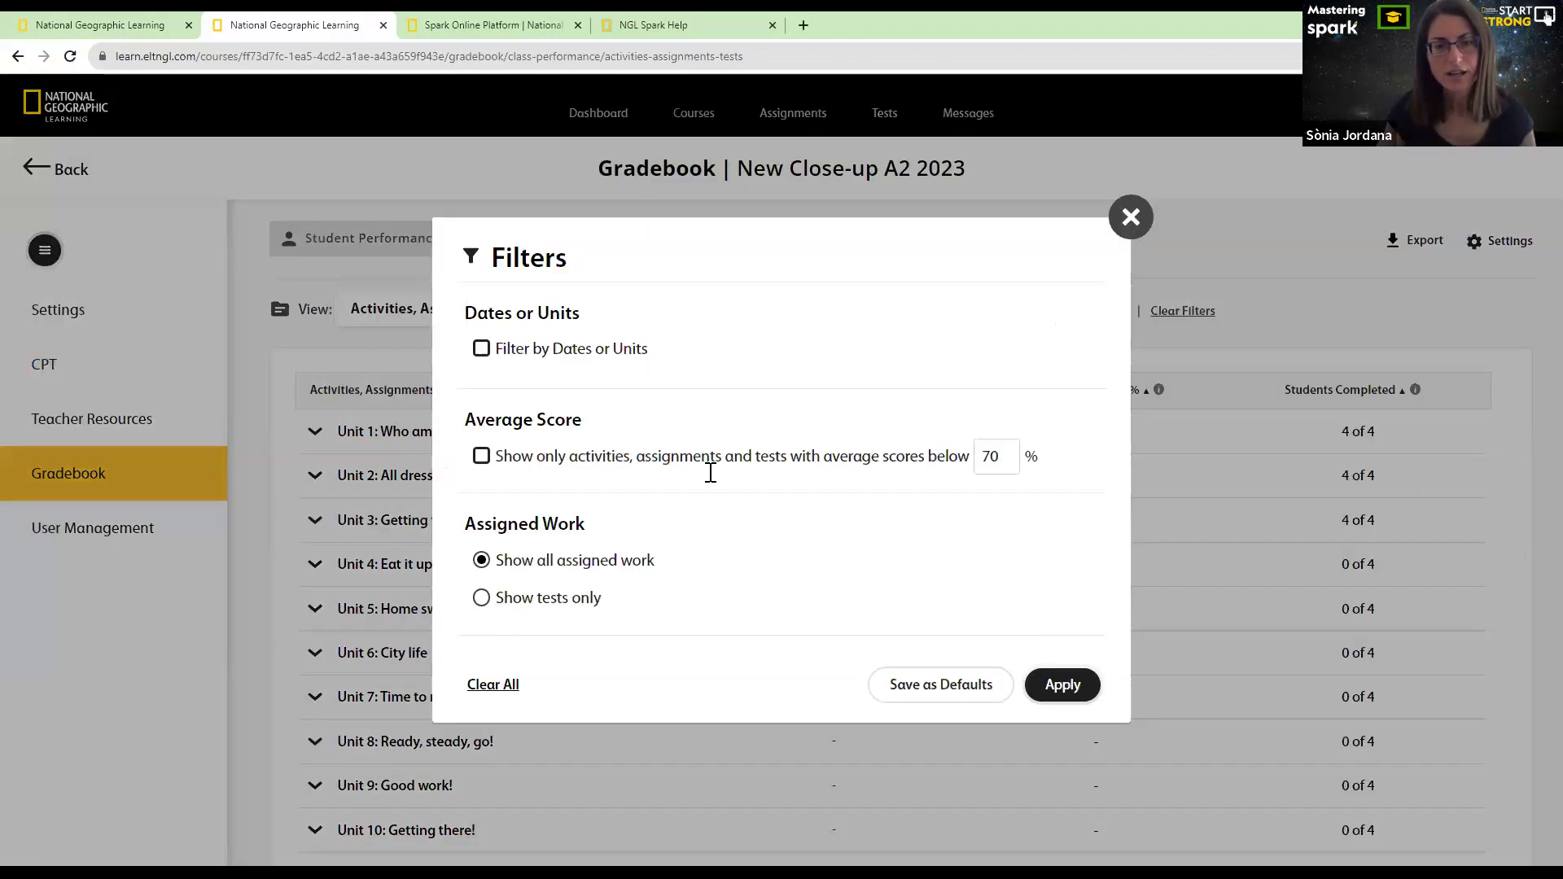
{"action": "left_click", "coordinate": [481, 602]}
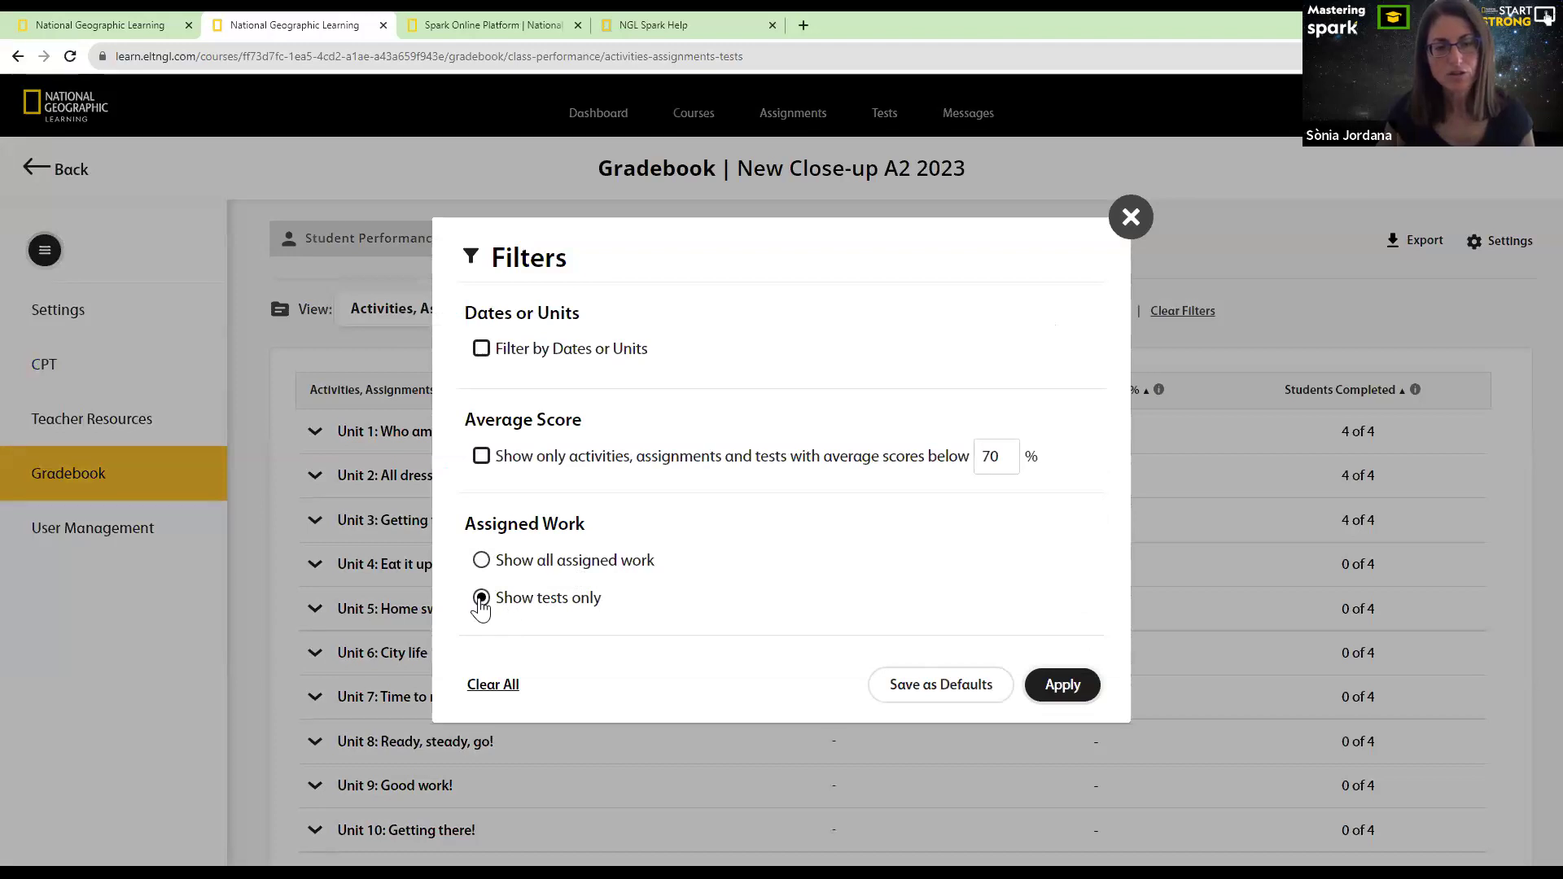
{"action": "left_click", "coordinate": [1060, 688]}
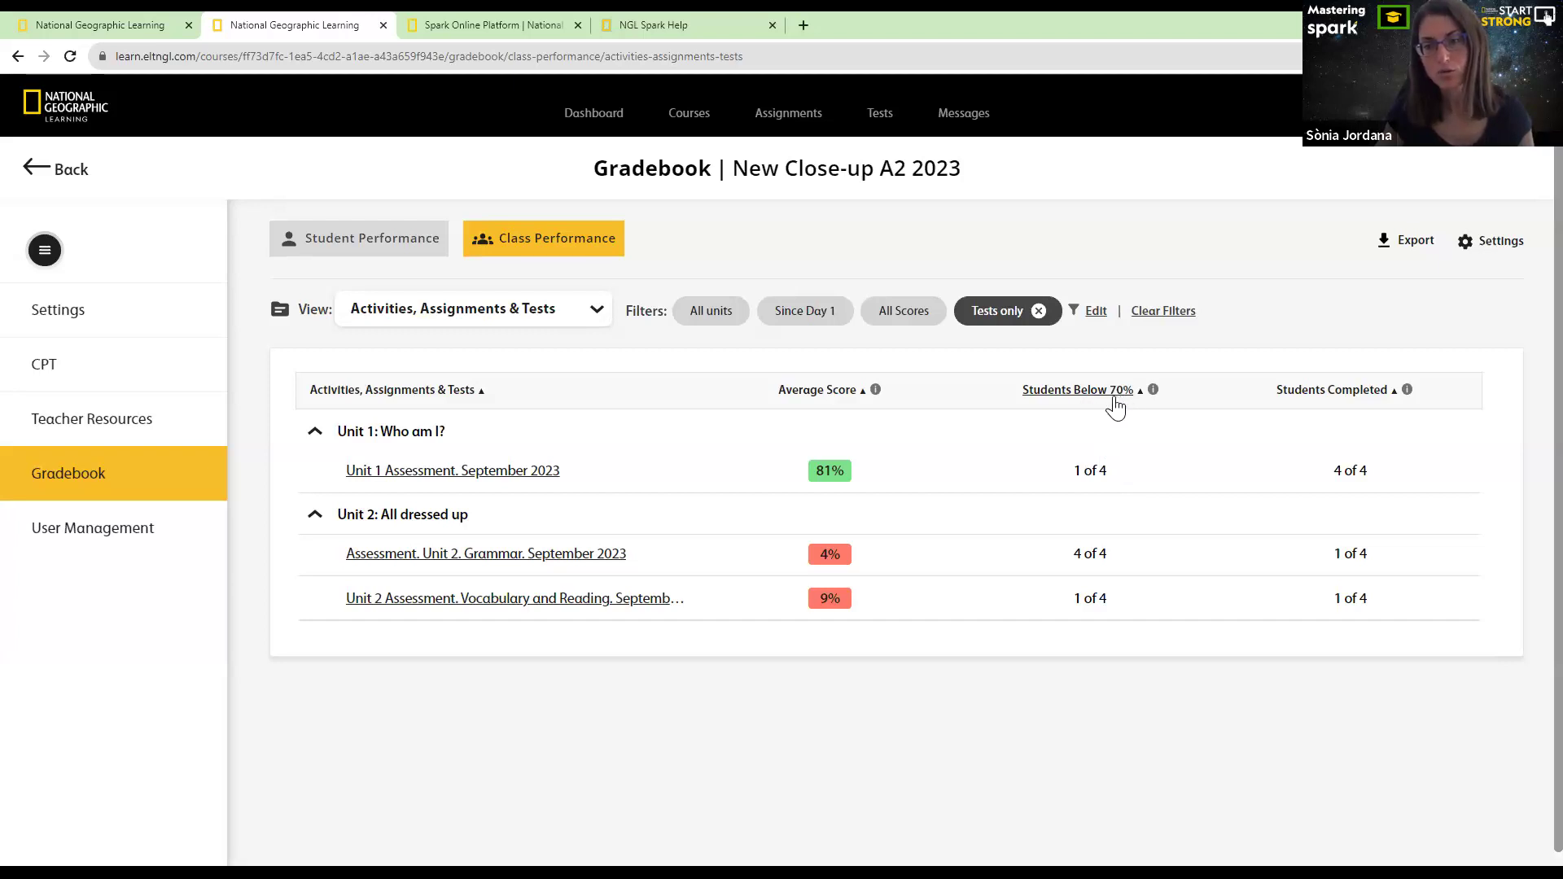
Set the class performance thresholds to high performance above 80% and low performance below 40%, and save them
{"action": "left_click", "coordinate": [1494, 245]}
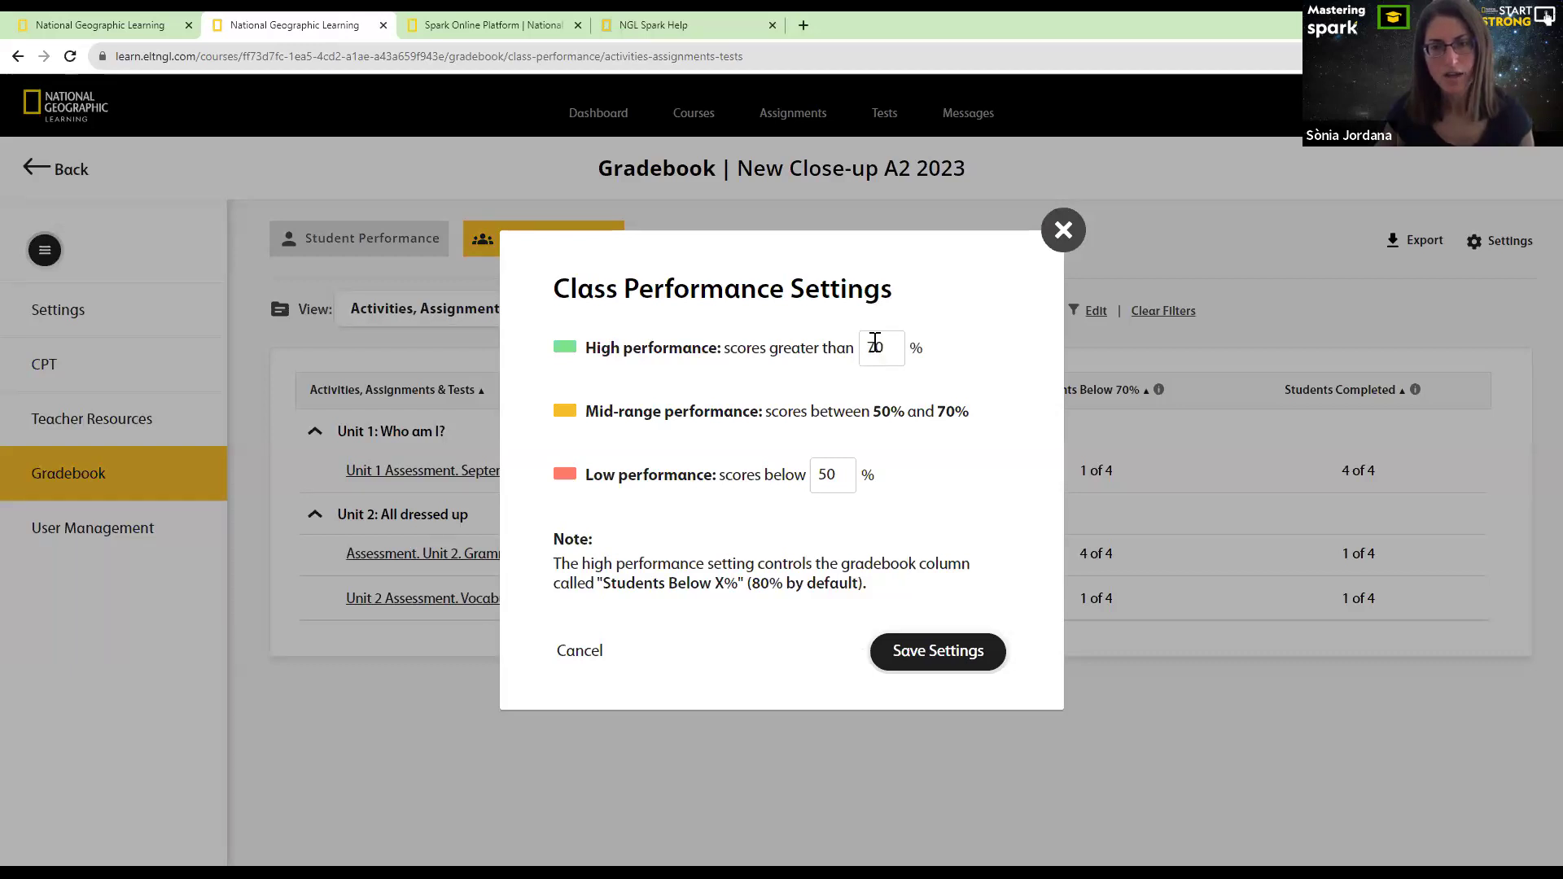
{"action": "left_click", "coordinate": [826, 475]}
{"action": "key", "text": "BackSpace"}
{"action": "type", "text": "4"}
{"action": "double_click", "coordinate": [865, 348]}
{"action": "type", "text": "80"}
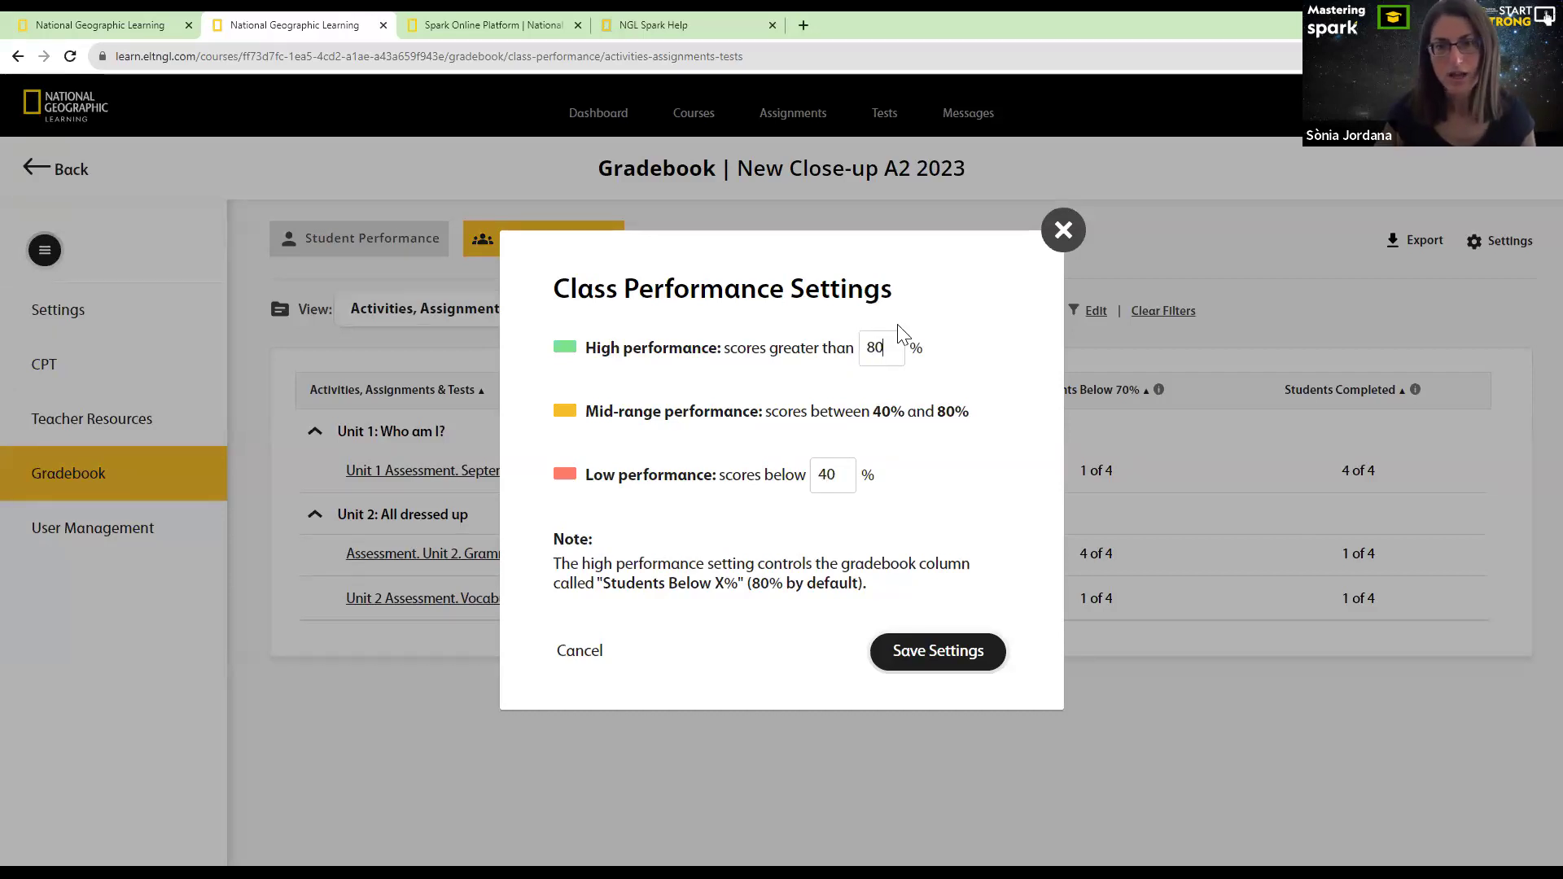
{"action": "left_click", "coordinate": [944, 651]}
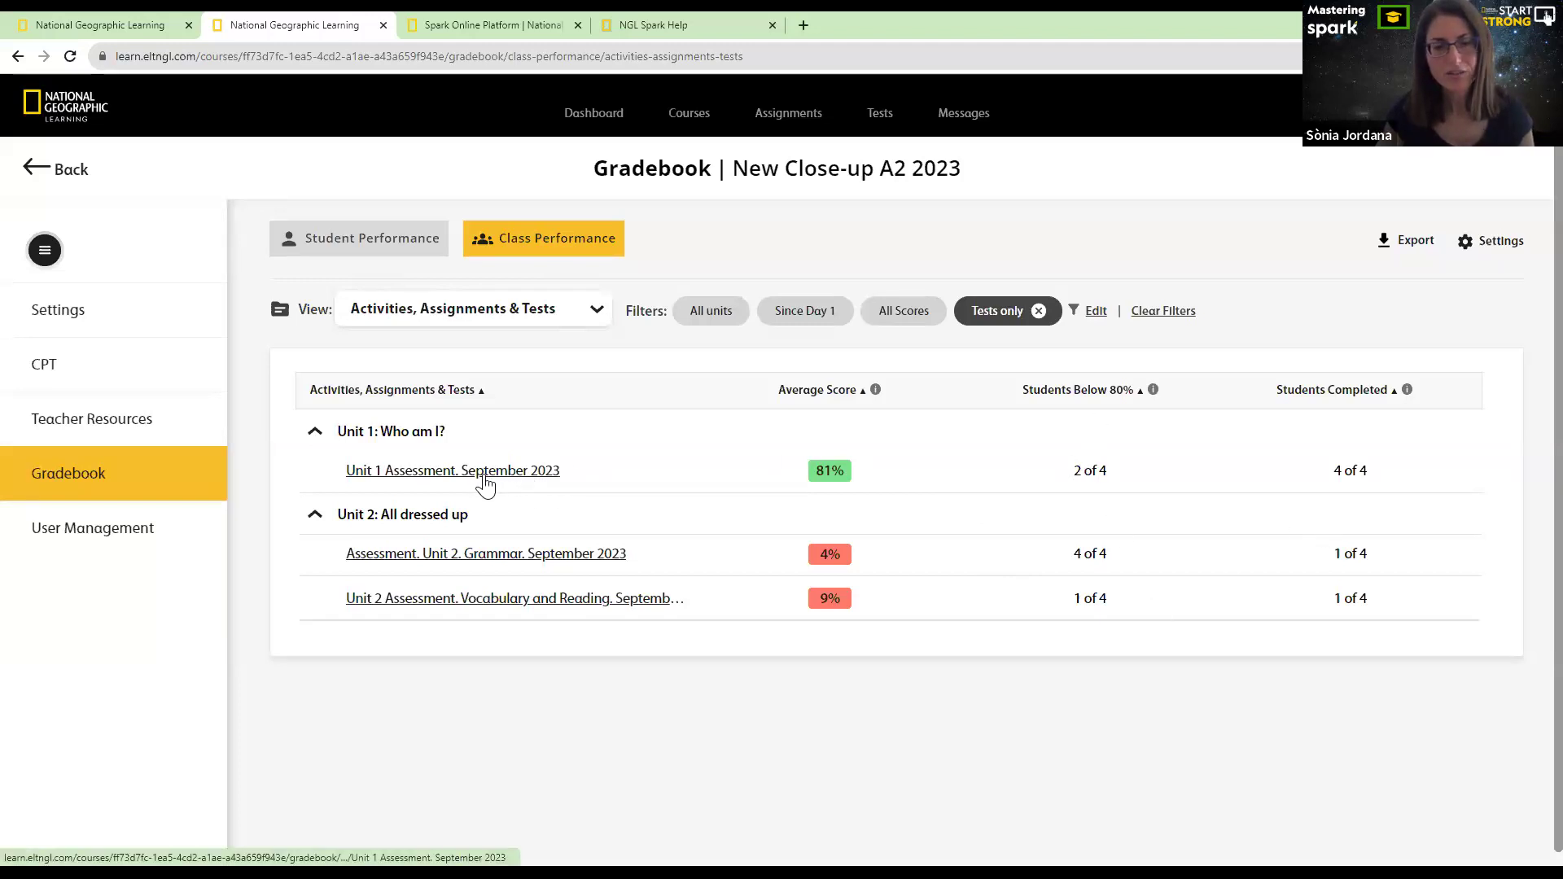
Open the class scores for Unit 1 Assessment. September 2023 and export them as XLS
{"action": "left_click", "coordinate": [437, 479]}
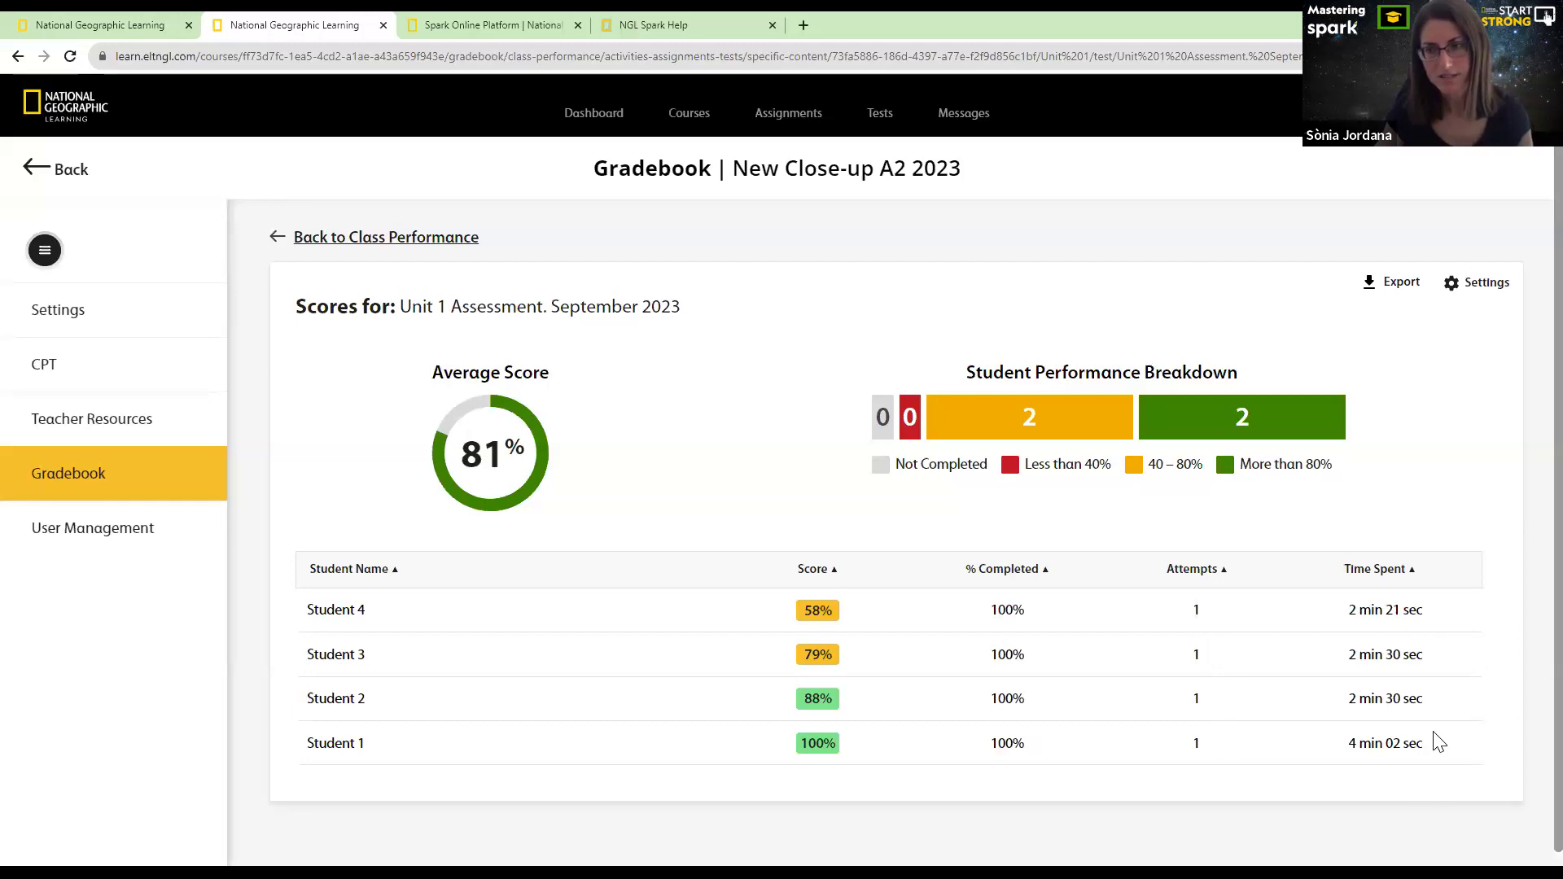
{"action": "double_click", "coordinate": [1390, 287]}
{"action": "left_click", "coordinate": [1376, 293]}
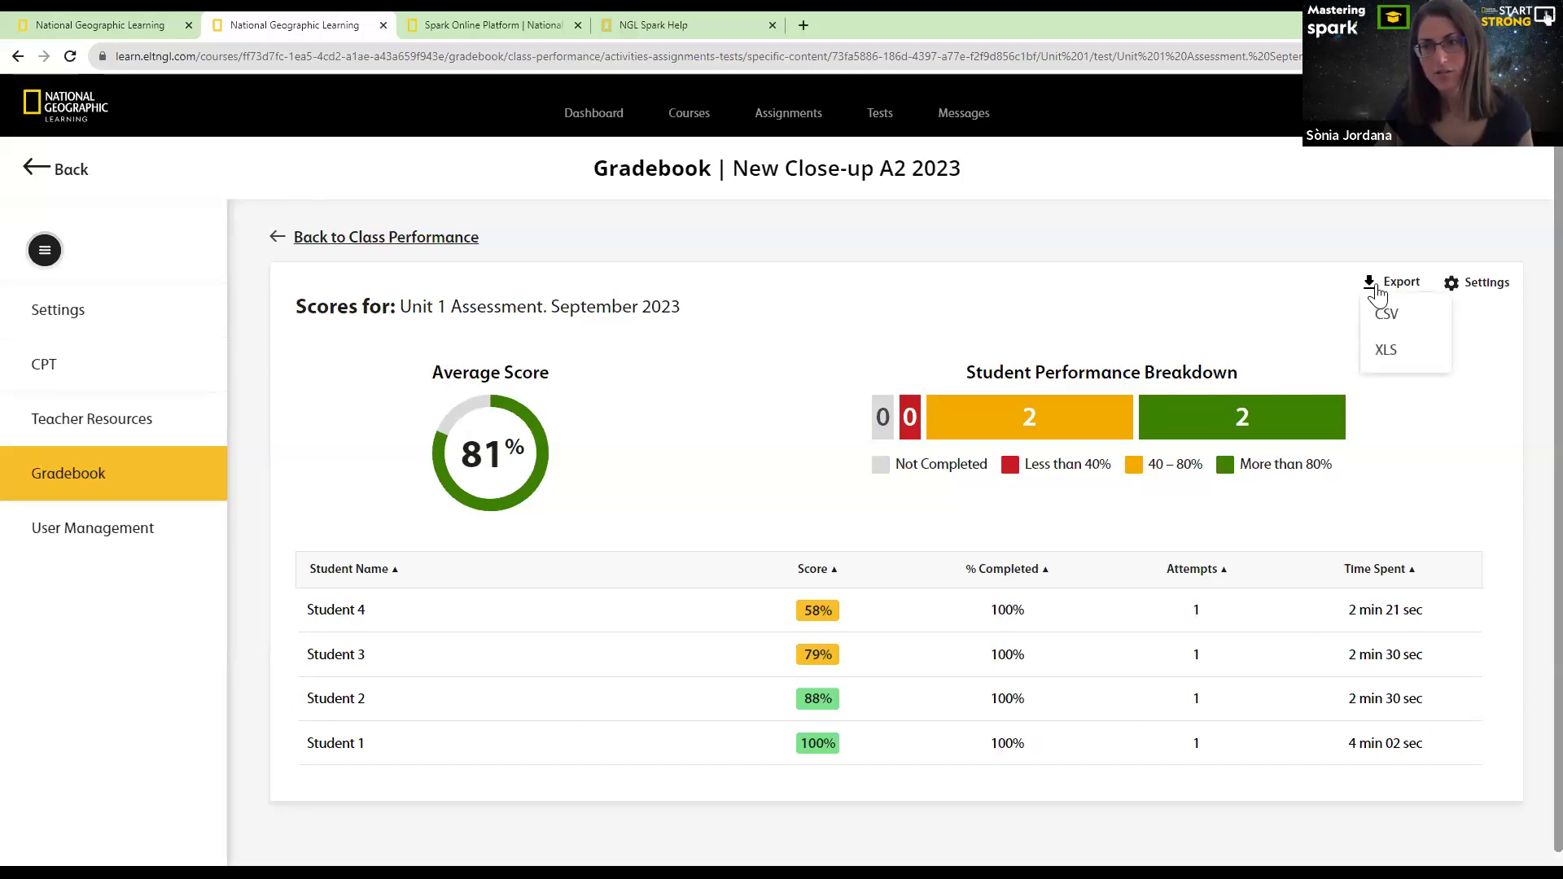
{"action": "left_click", "coordinate": [1384, 350]}
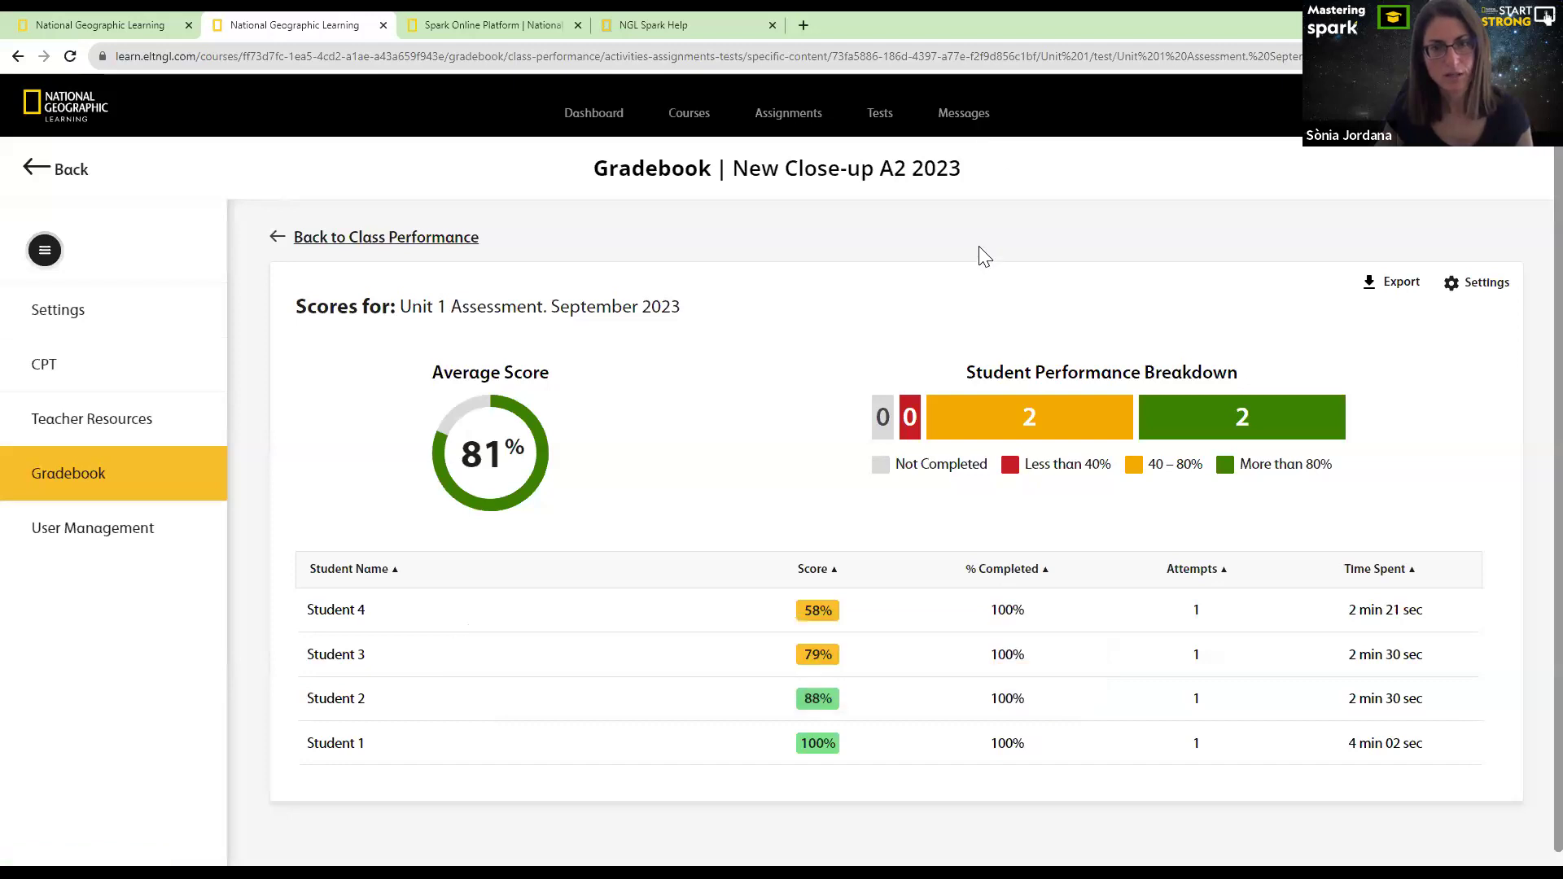
Return to the class performance overview and look at its filter options for dates or units, average score and assigned work
{"action": "left_click", "coordinate": [324, 238]}
{"action": "left_click", "coordinate": [545, 244]}
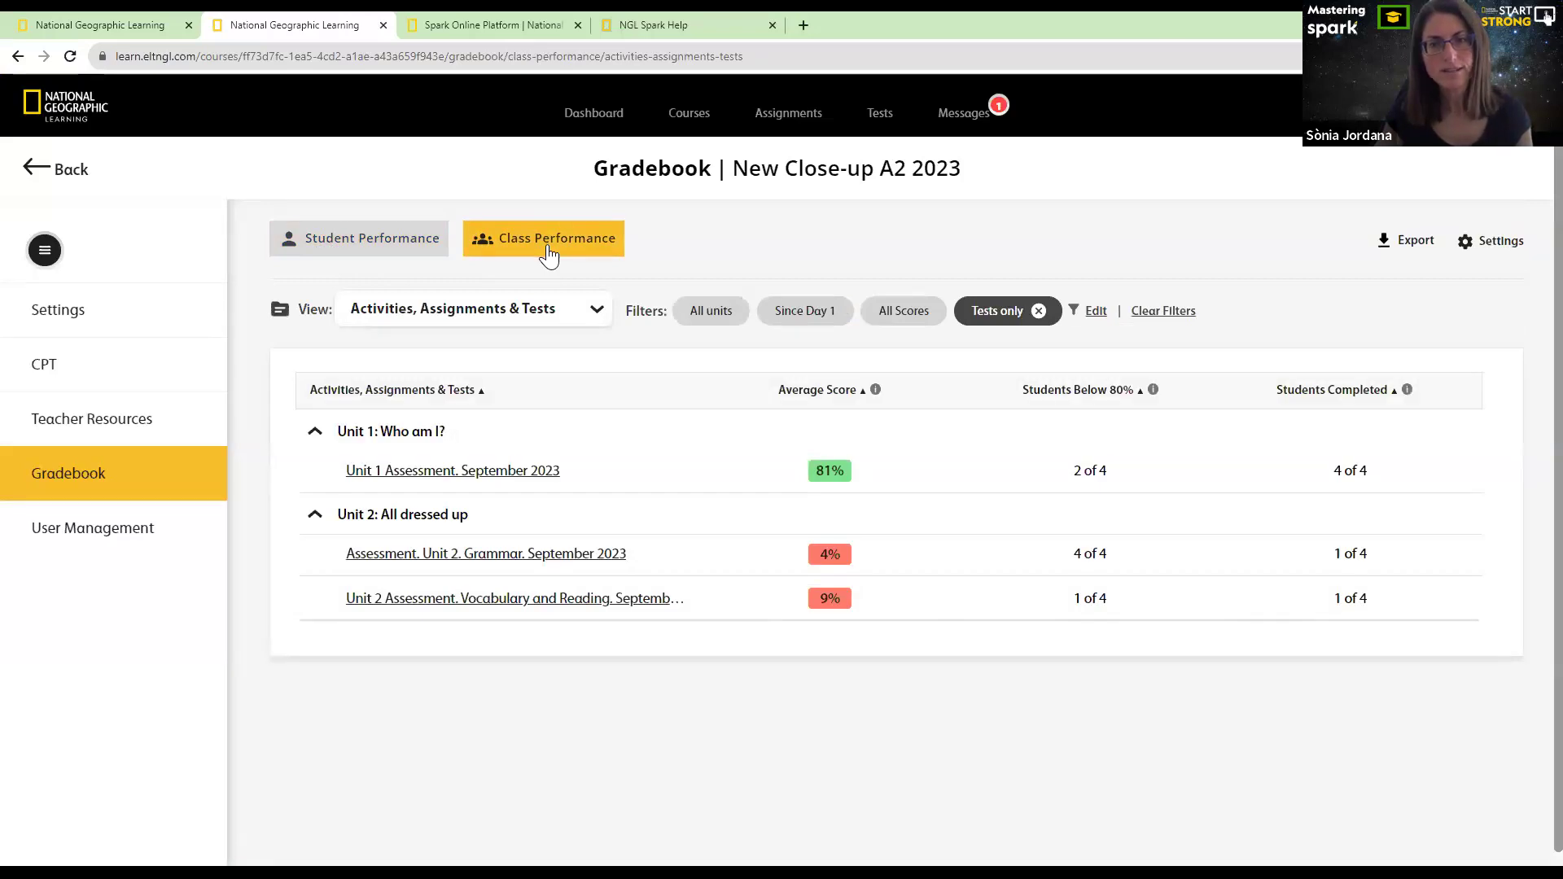
{"action": "left_click", "coordinate": [1093, 316]}
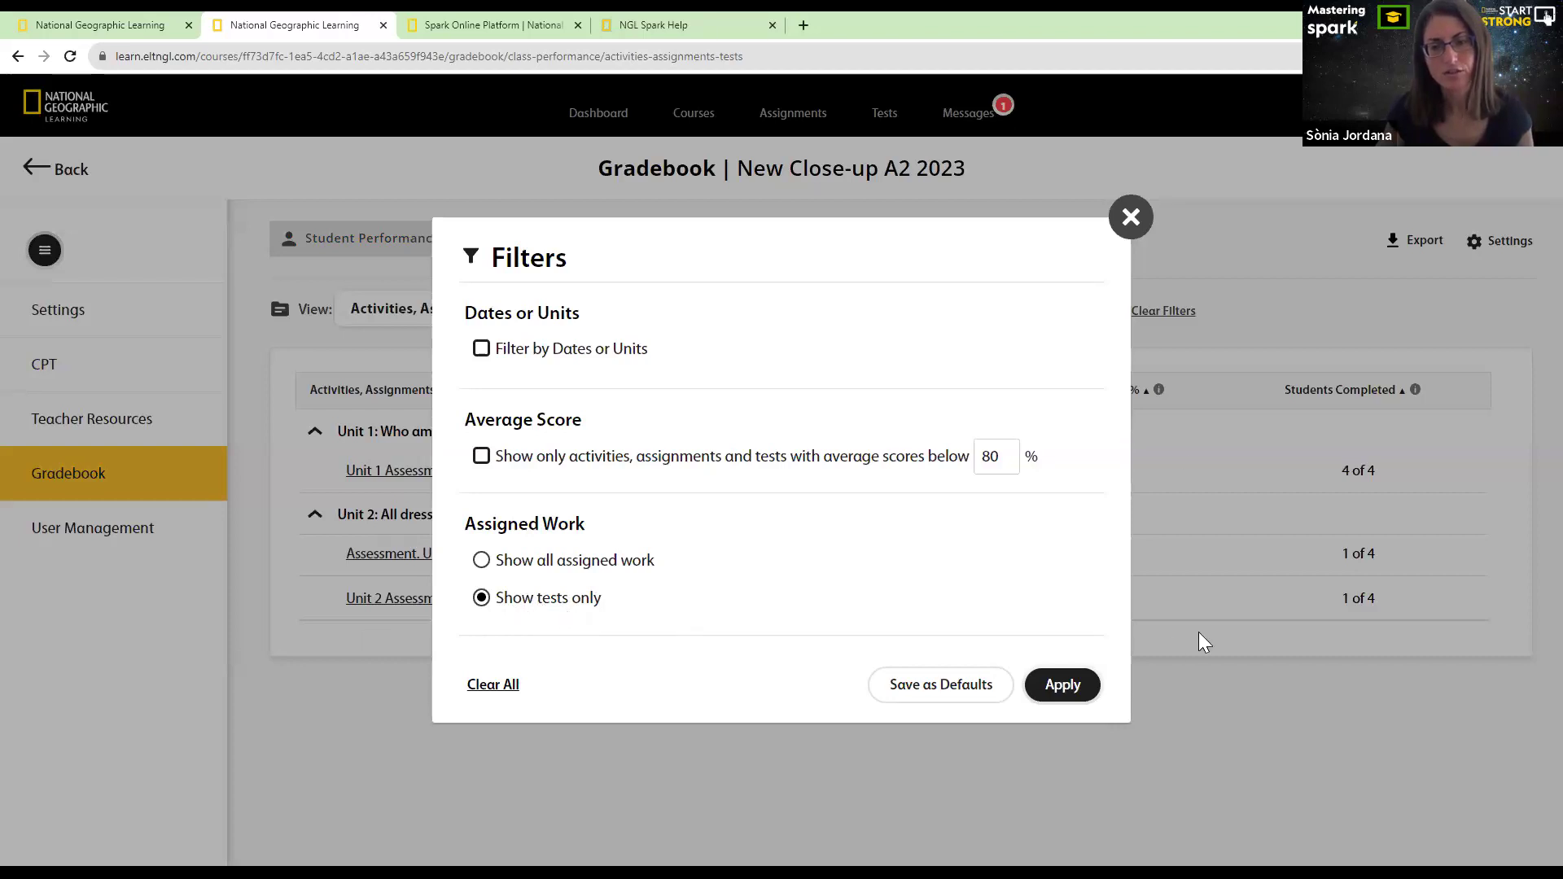
{"action": "left_click", "coordinate": [1130, 217]}
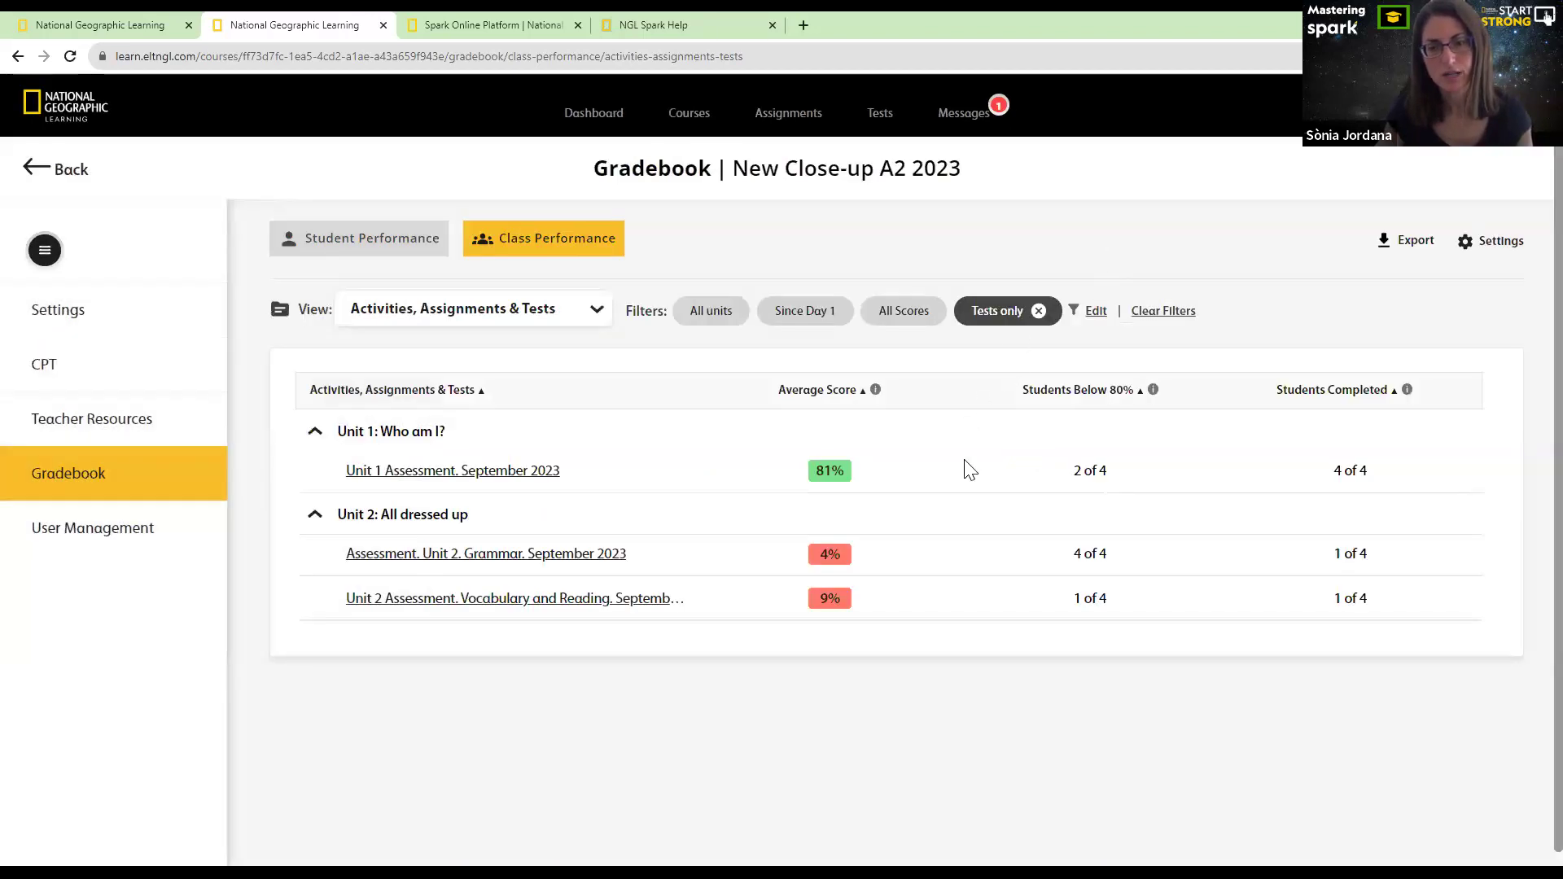
Check the news notifications for the downloadable gradebook report and return to the dashboard
{"action": "left_click", "coordinate": [968, 120]}
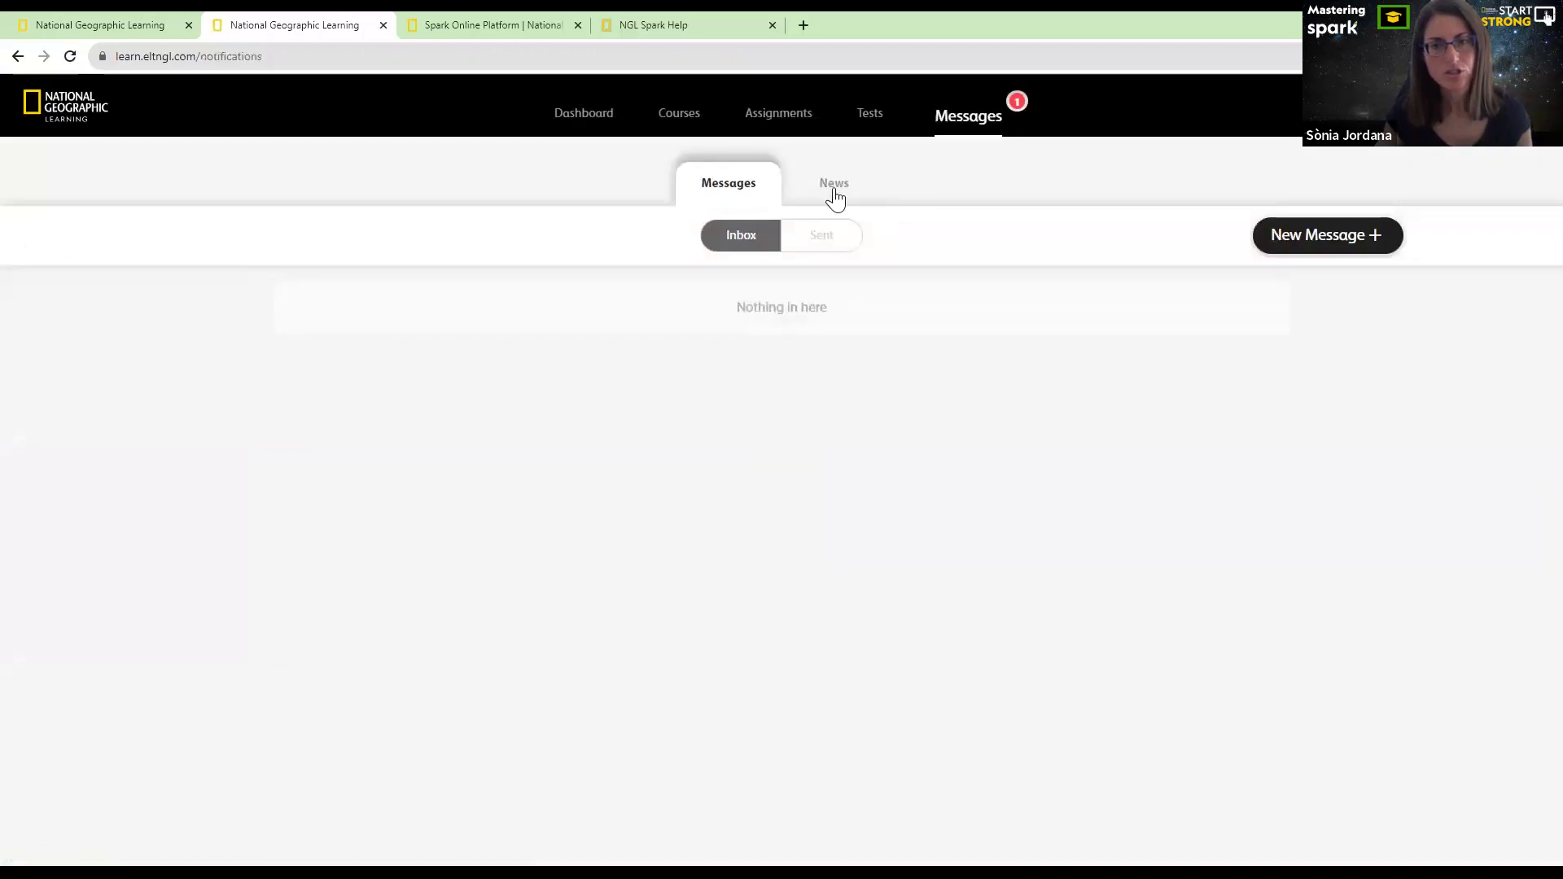
{"action": "left_click", "coordinate": [832, 193]}
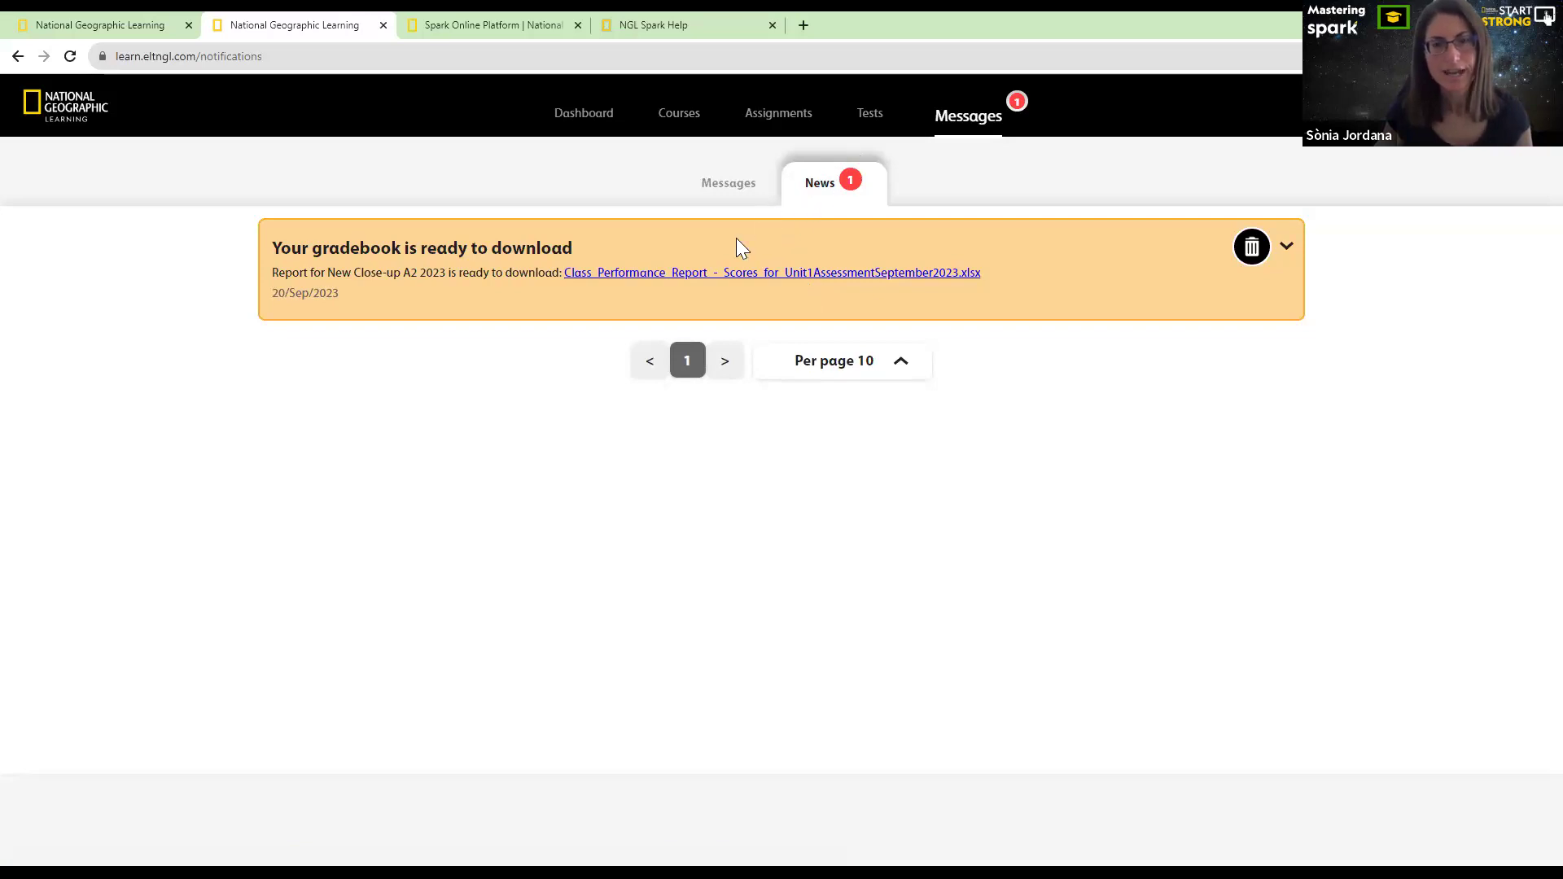
{"action": "left_click", "coordinate": [590, 121]}
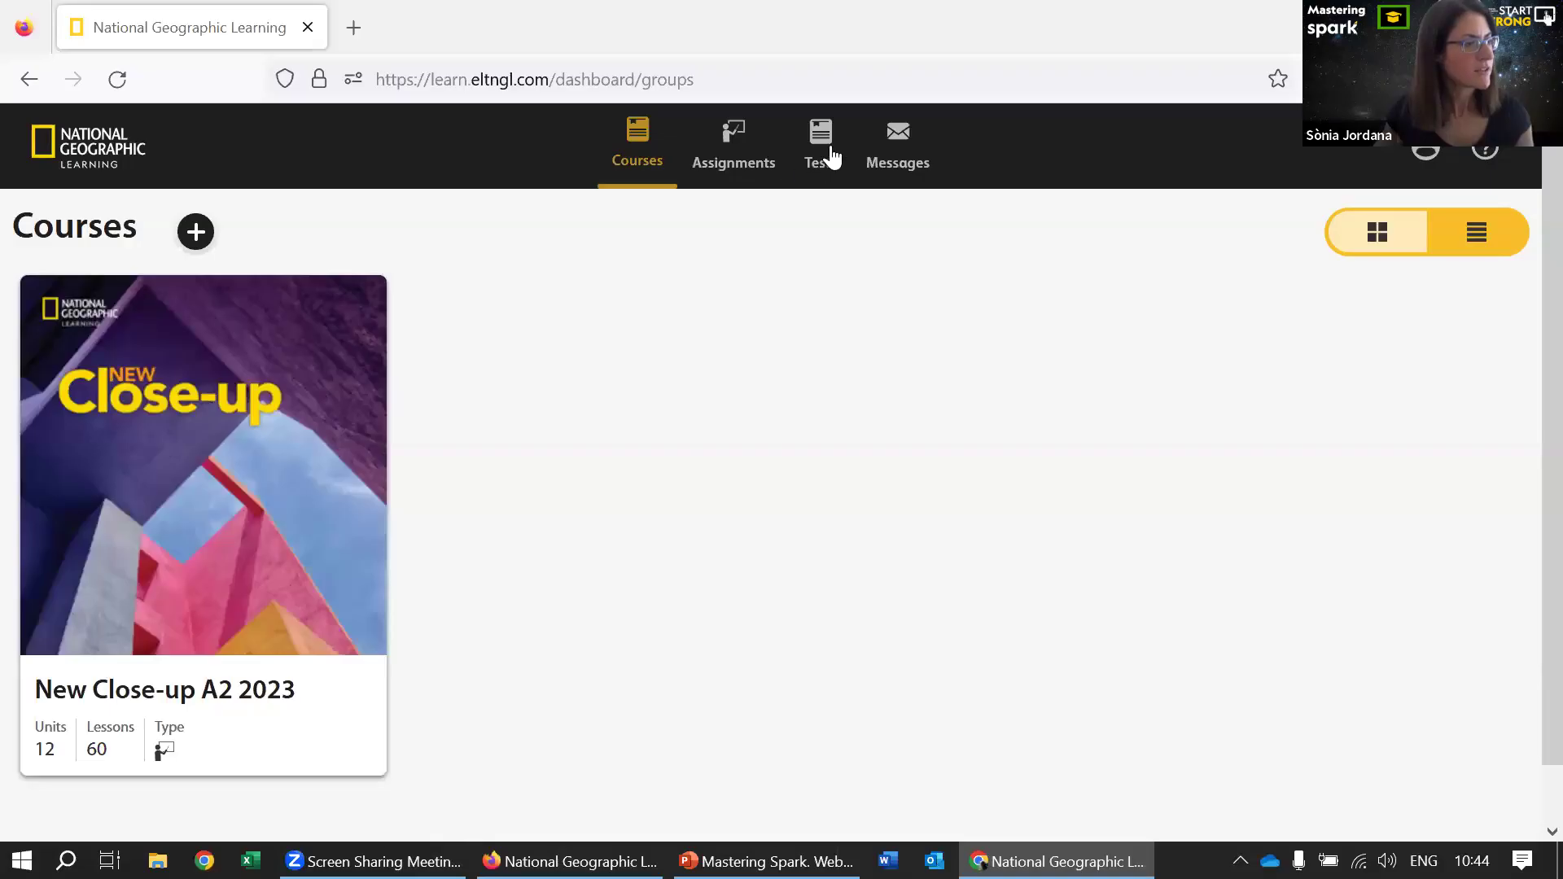
In the student's Firefox session, view the test results and open Unit 1 Assessment. September 2023 from the completed assigned tests
{"action": "left_click", "coordinate": [831, 154]}
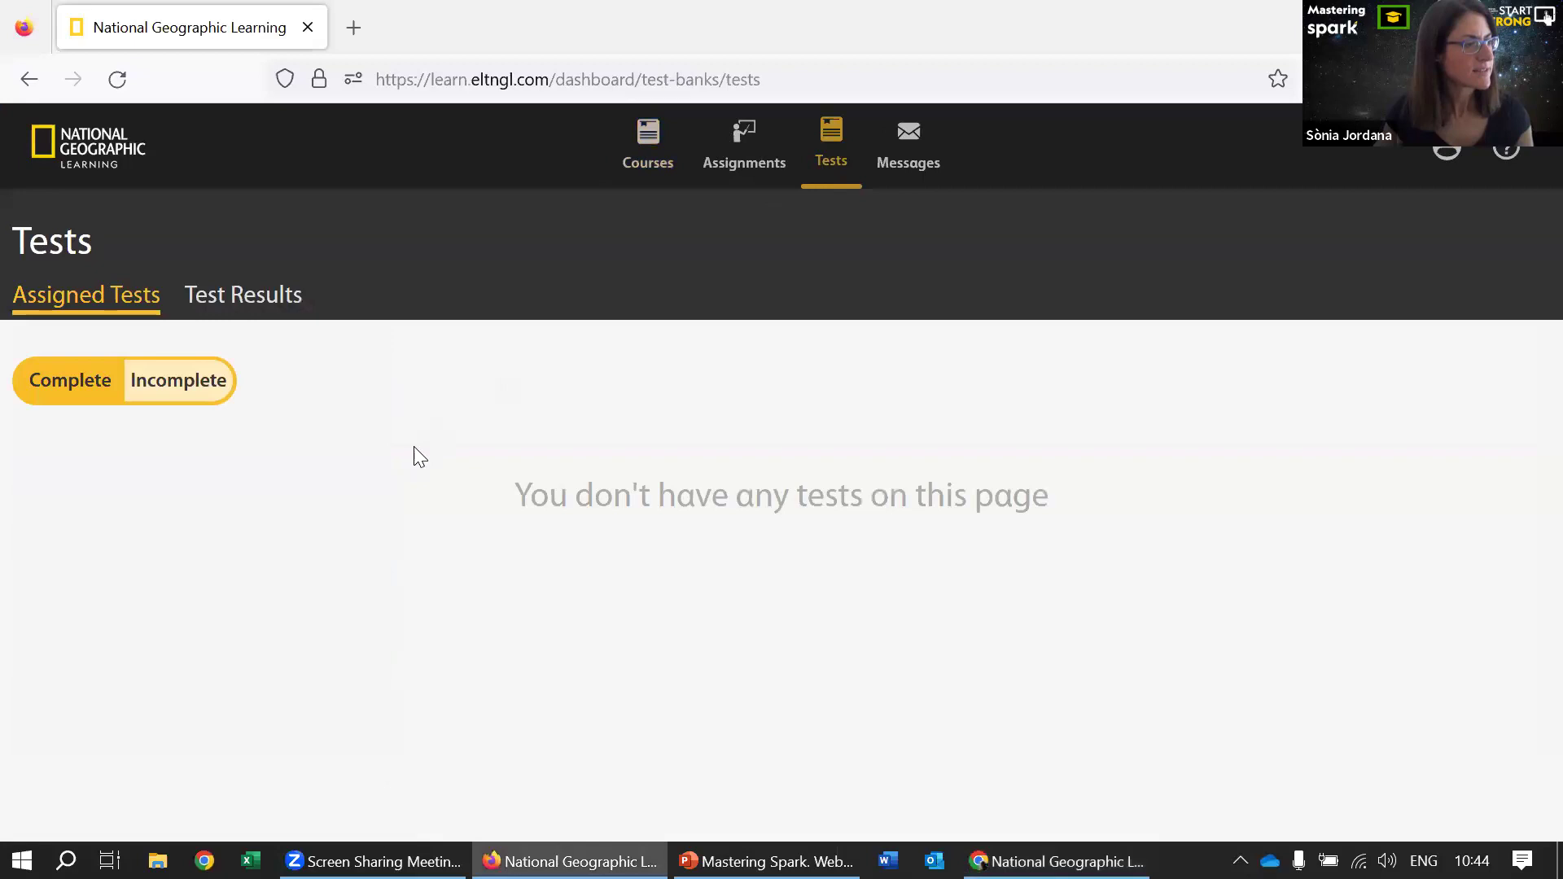
{"action": "left_click", "coordinate": [216, 300]}
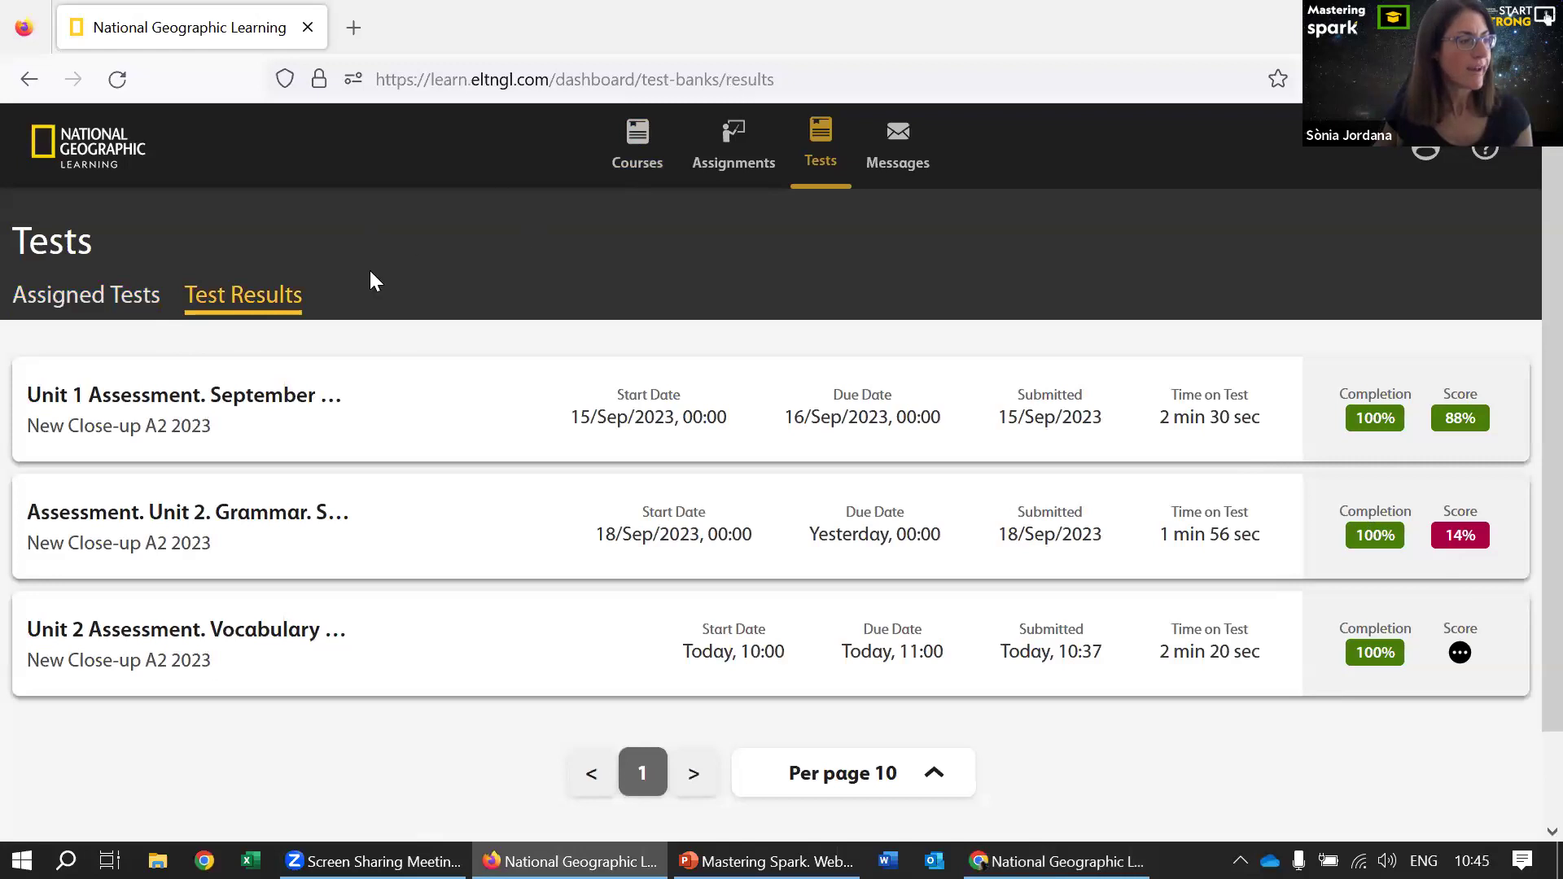
{"action": "left_click", "coordinate": [146, 306]}
{"action": "left_click", "coordinate": [61, 381]}
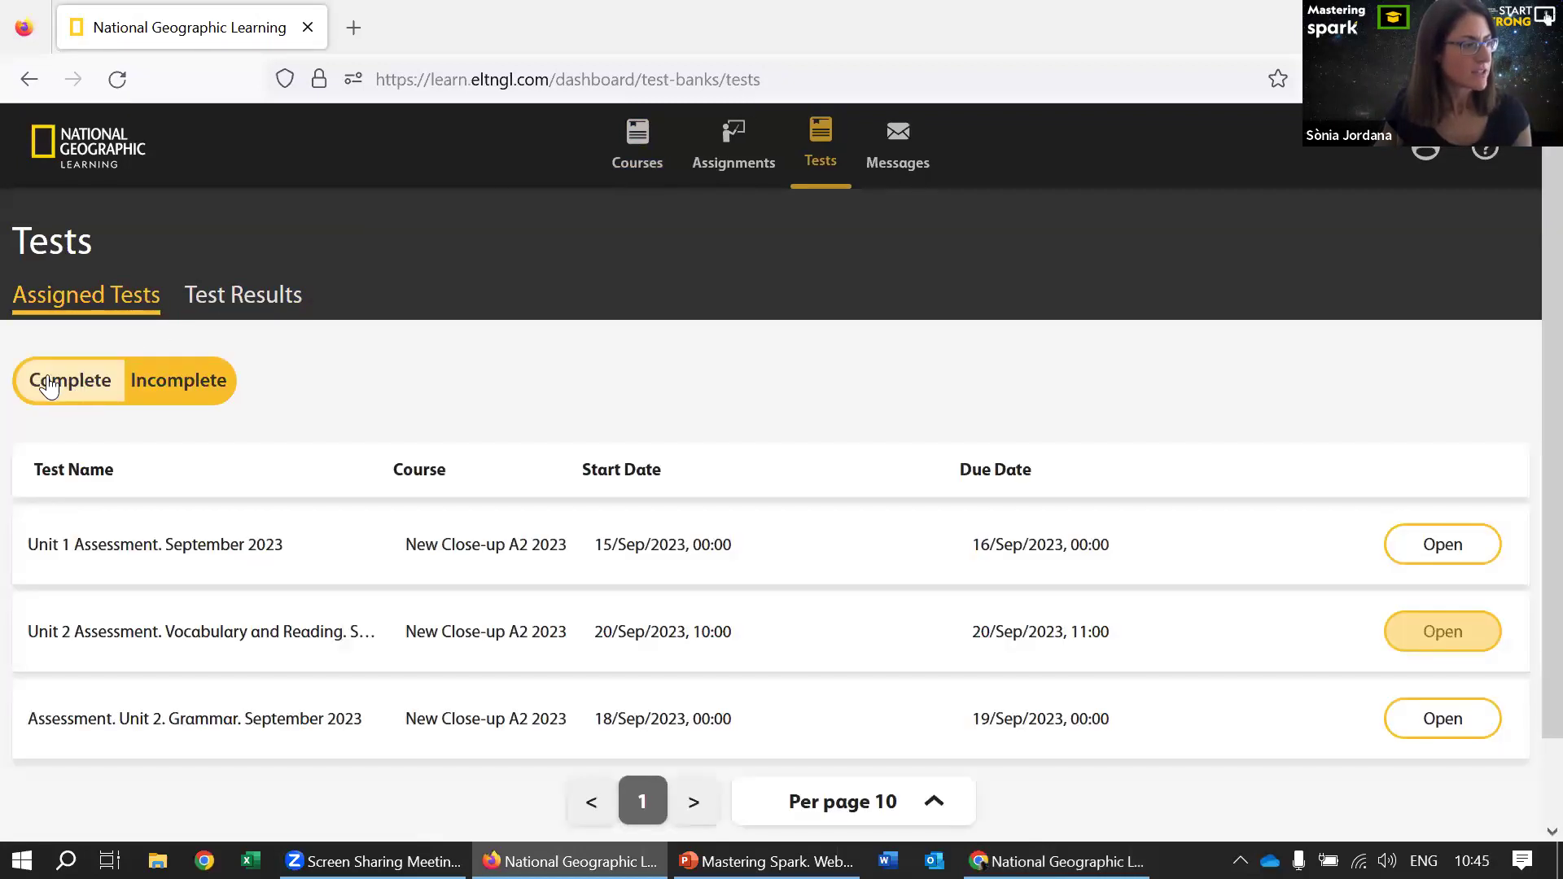
{"action": "left_click", "coordinate": [1430, 554]}
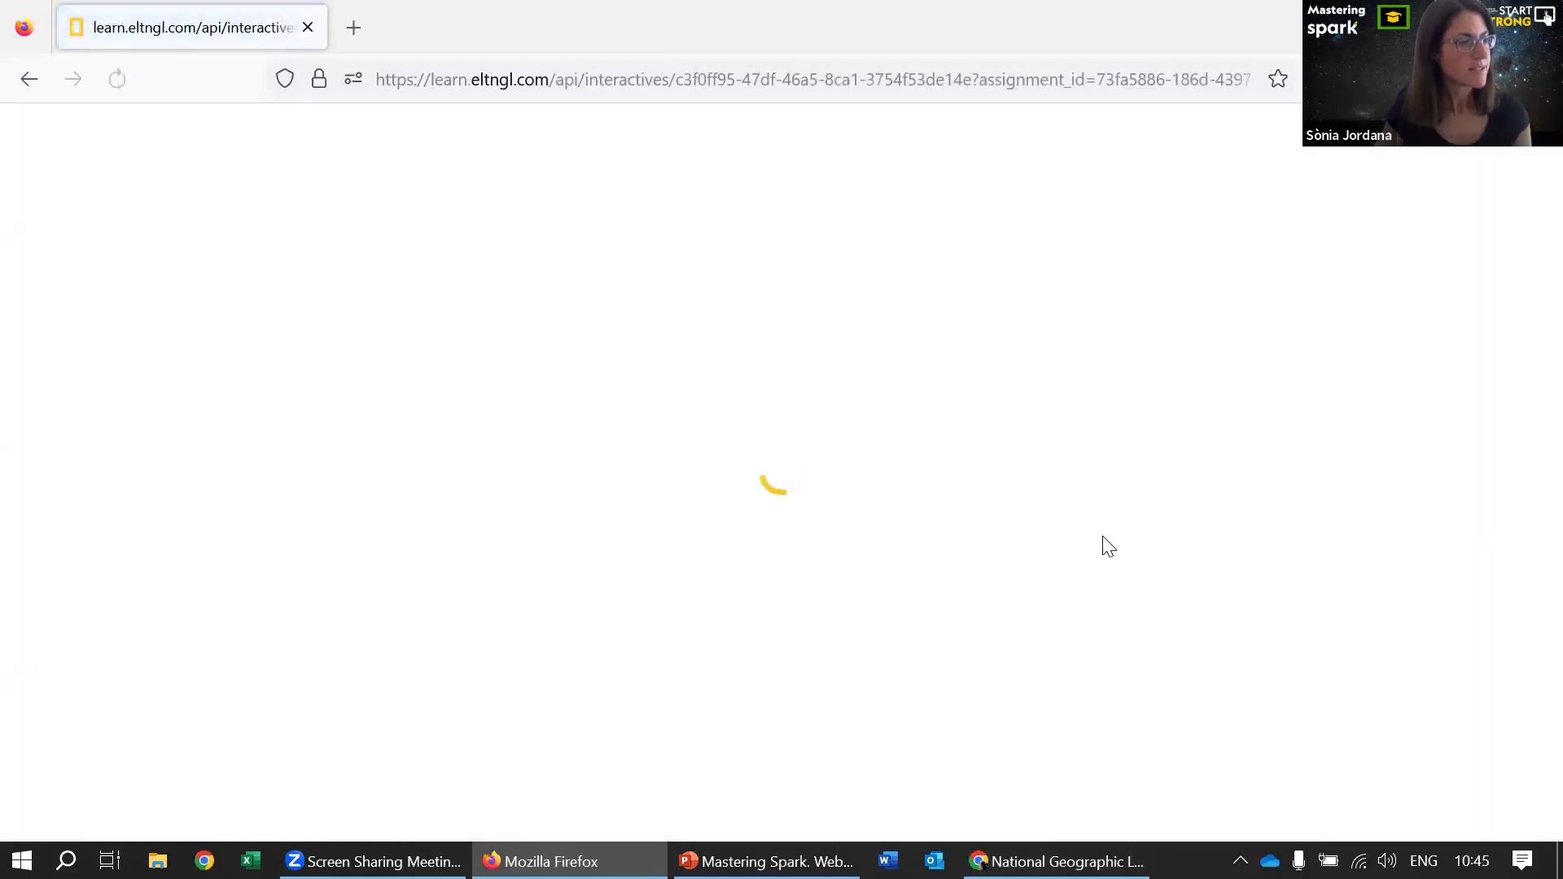